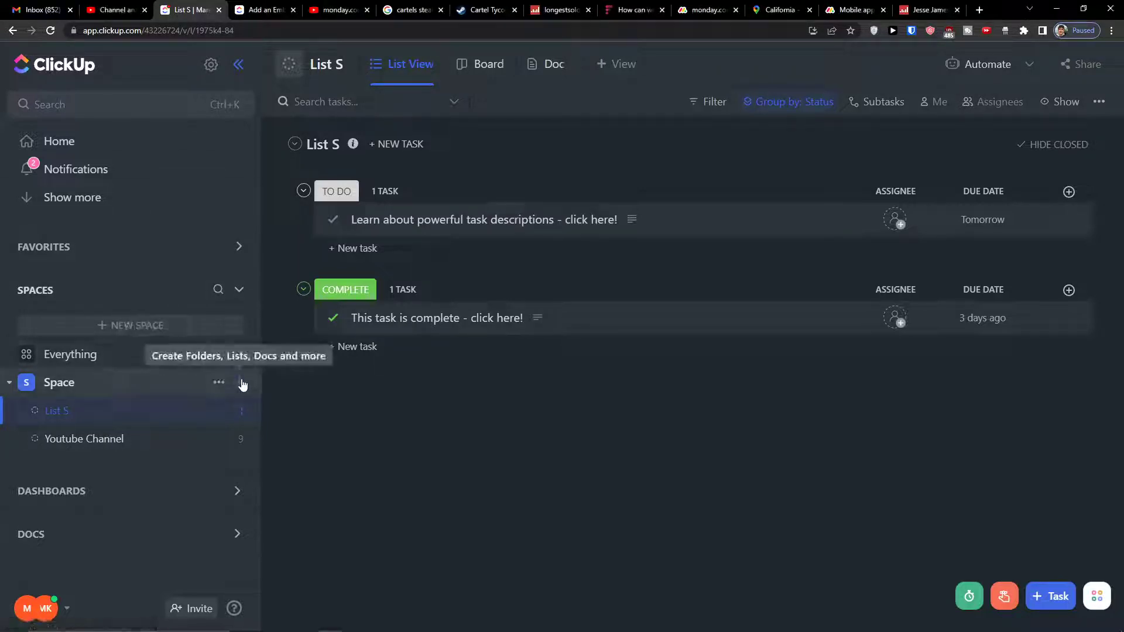
Search the templates for "real" from Space and open the Real Estate Agent folder template.
left_click(242, 383)
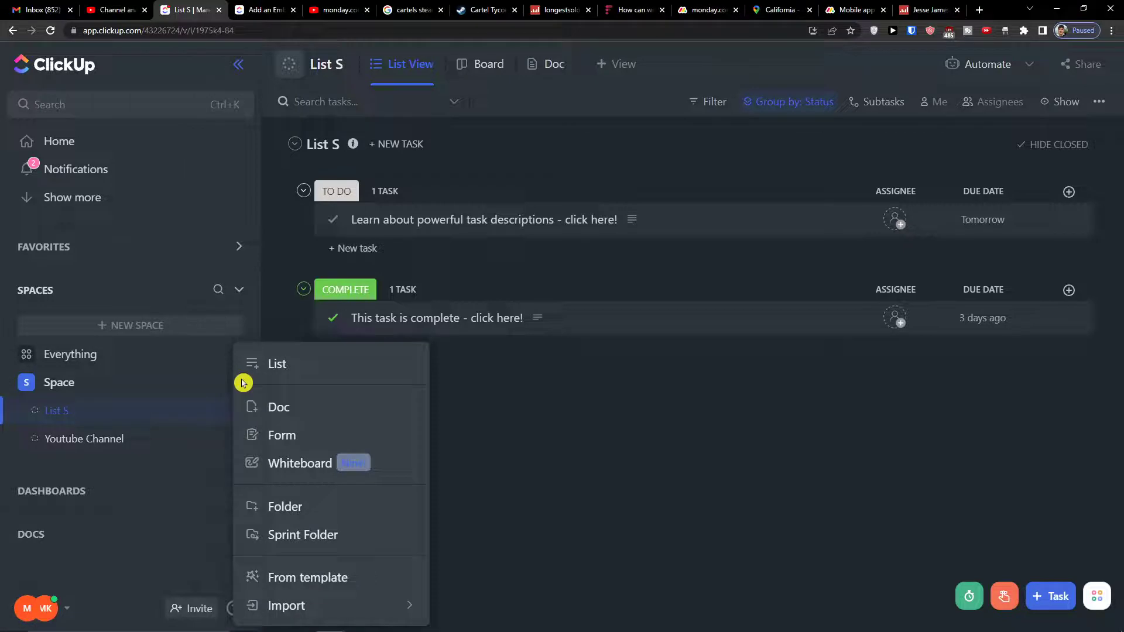
left_click(275, 578)
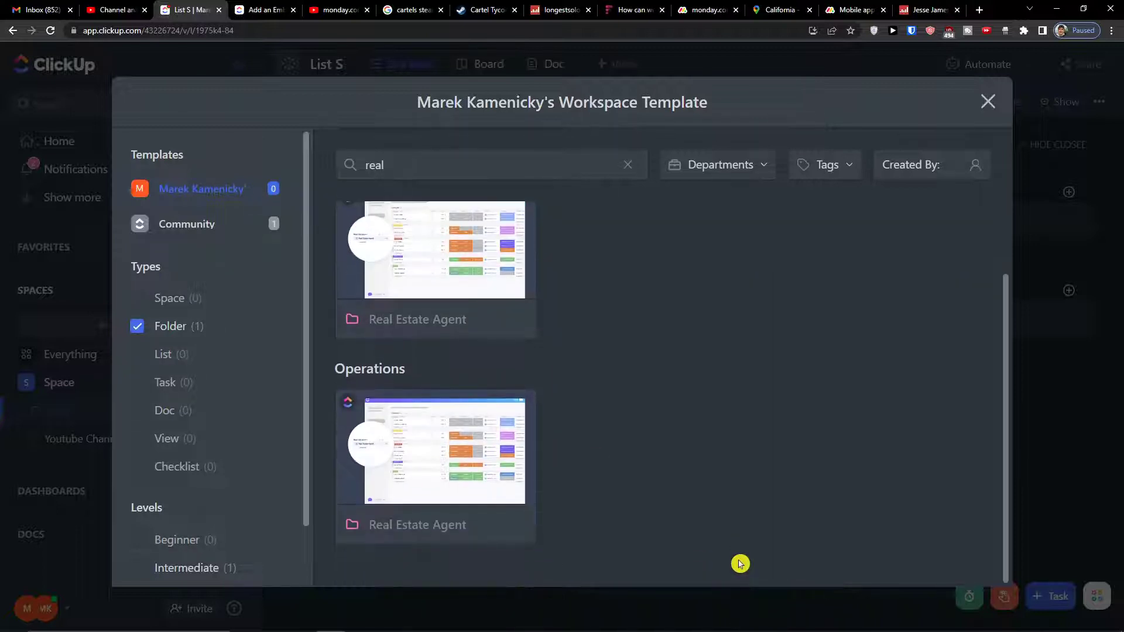
mouse_move(424, 343)
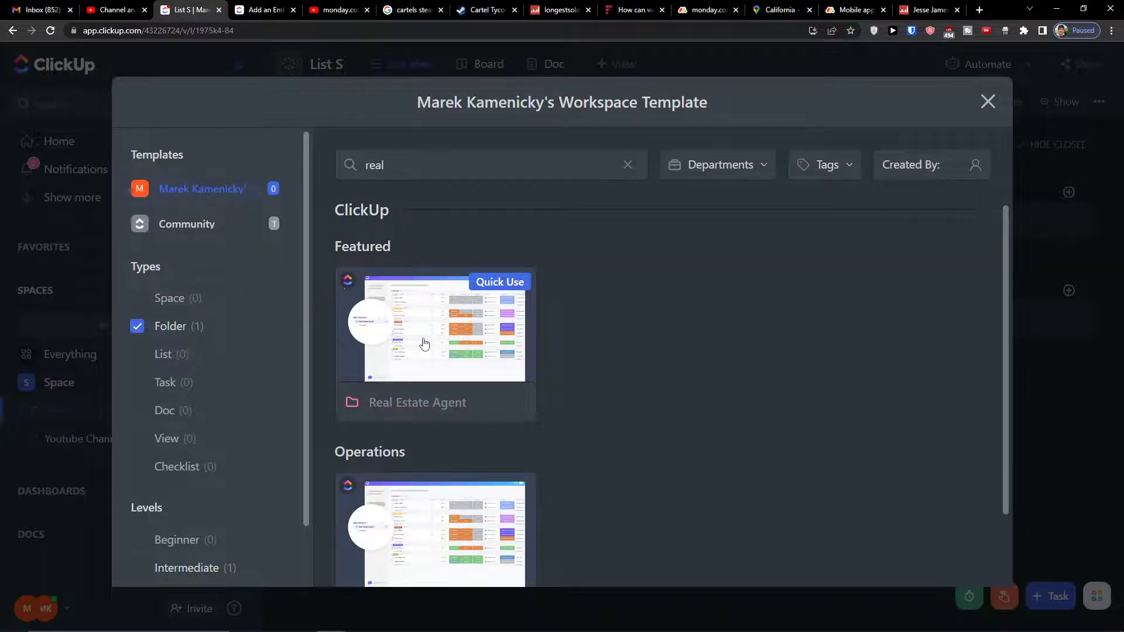
left_click(424, 344)
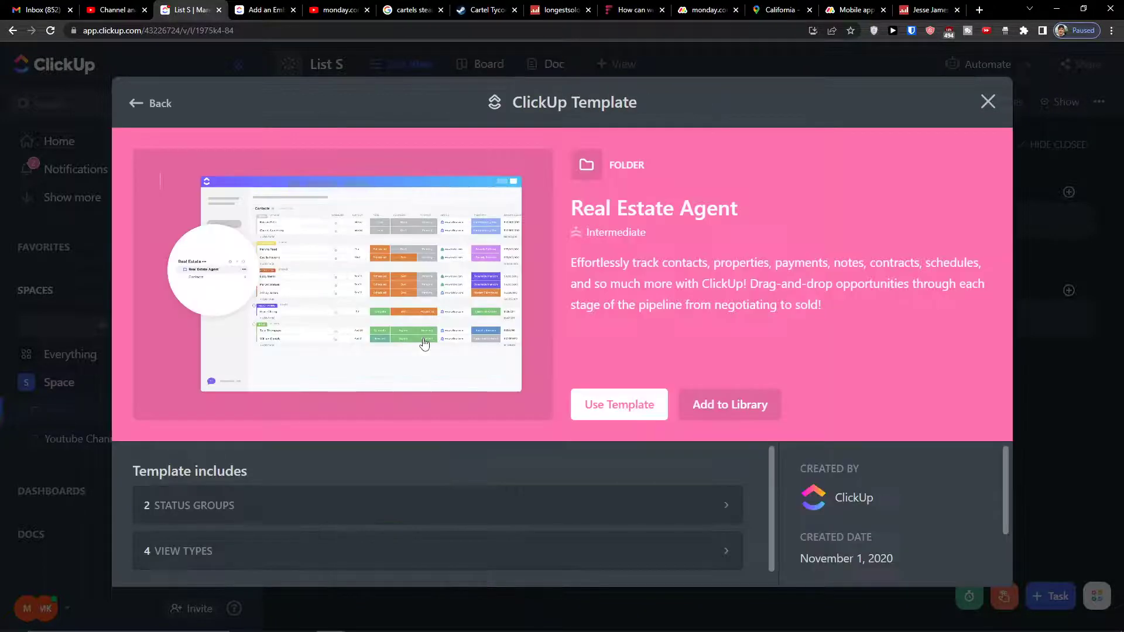
Create a folder named My Real Estate in Space from the template, importing everything.
left_click(590, 417)
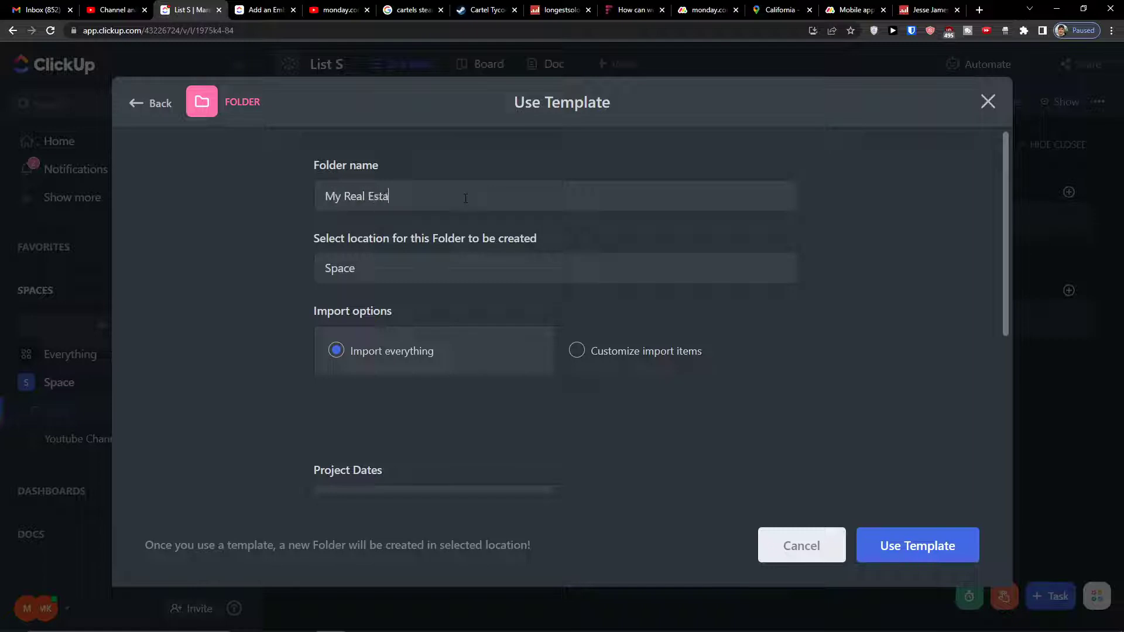
left_click(434, 281)
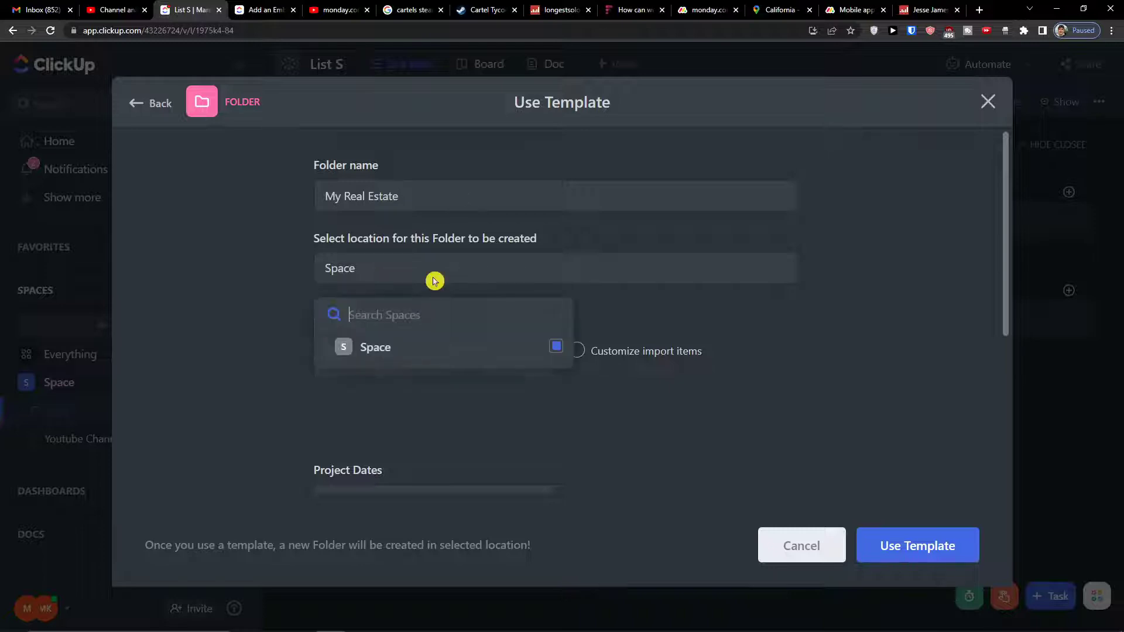
left_click(434, 281)
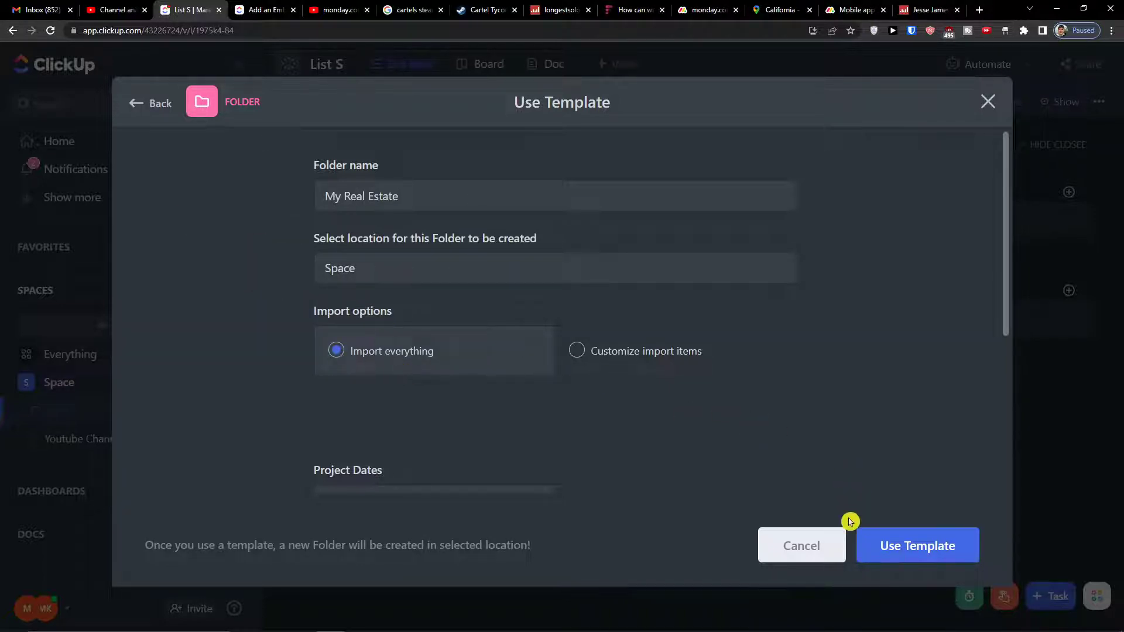
left_click(872, 543)
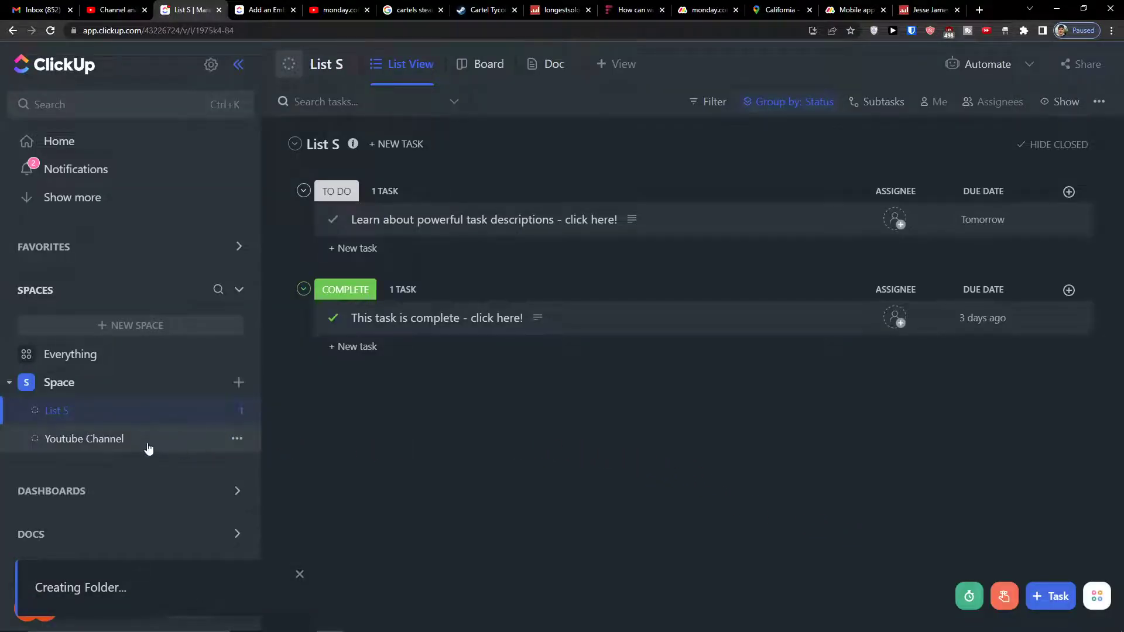
Open the My Real Estate folder and review its contacts across all status groups.
left_click(26, 413)
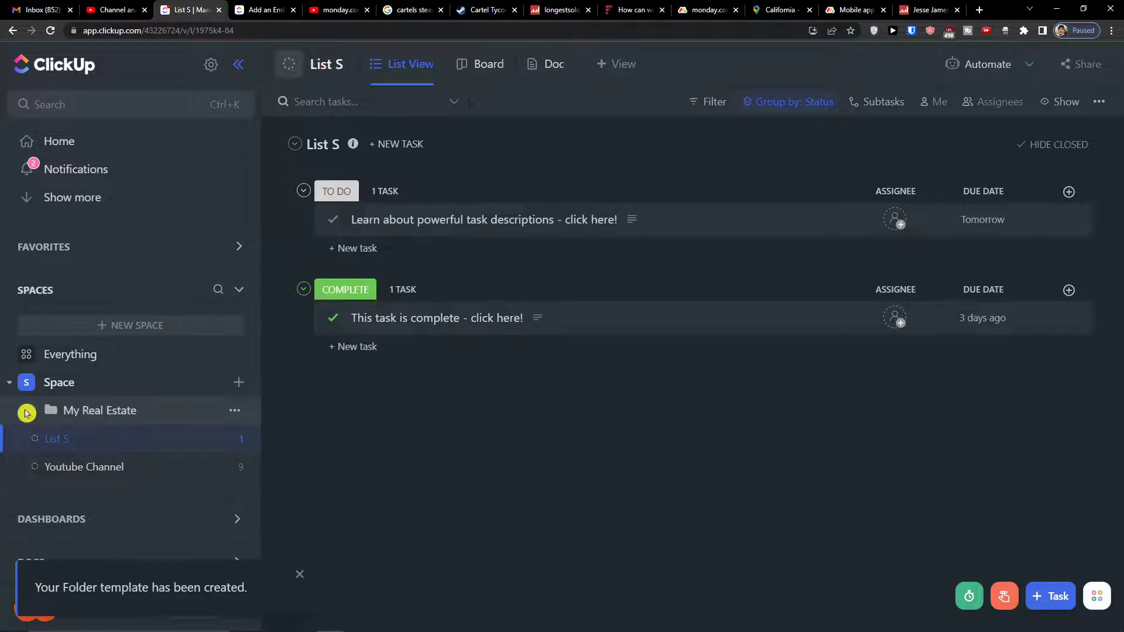
left_click(147, 421)
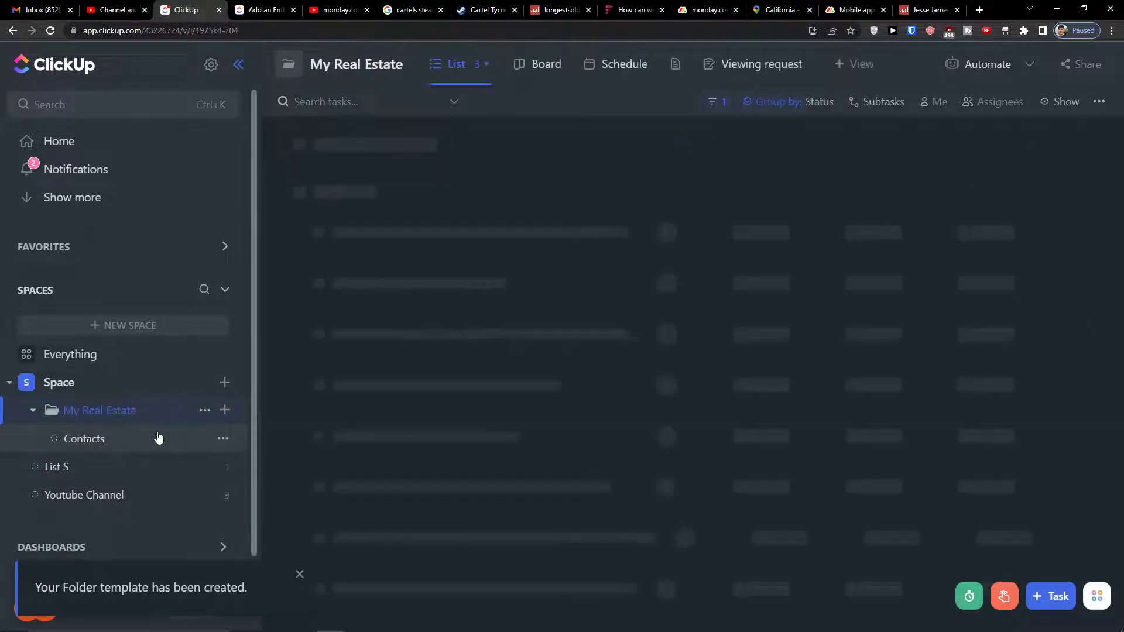
scroll(466, 283, "down", 3)
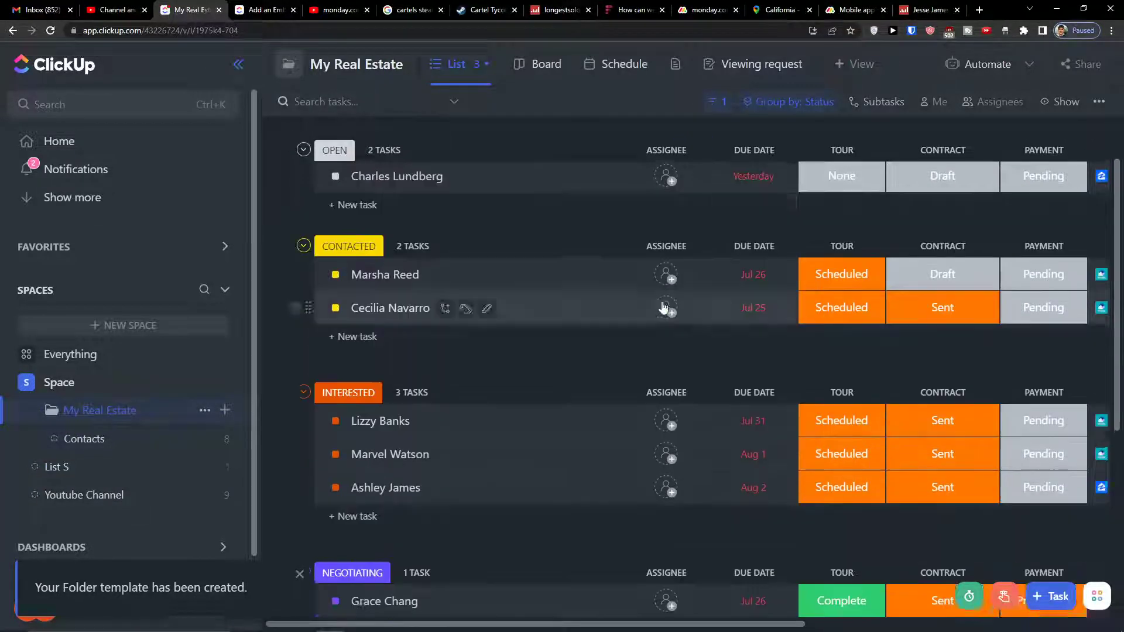
scroll(556, 353, "down", 3)
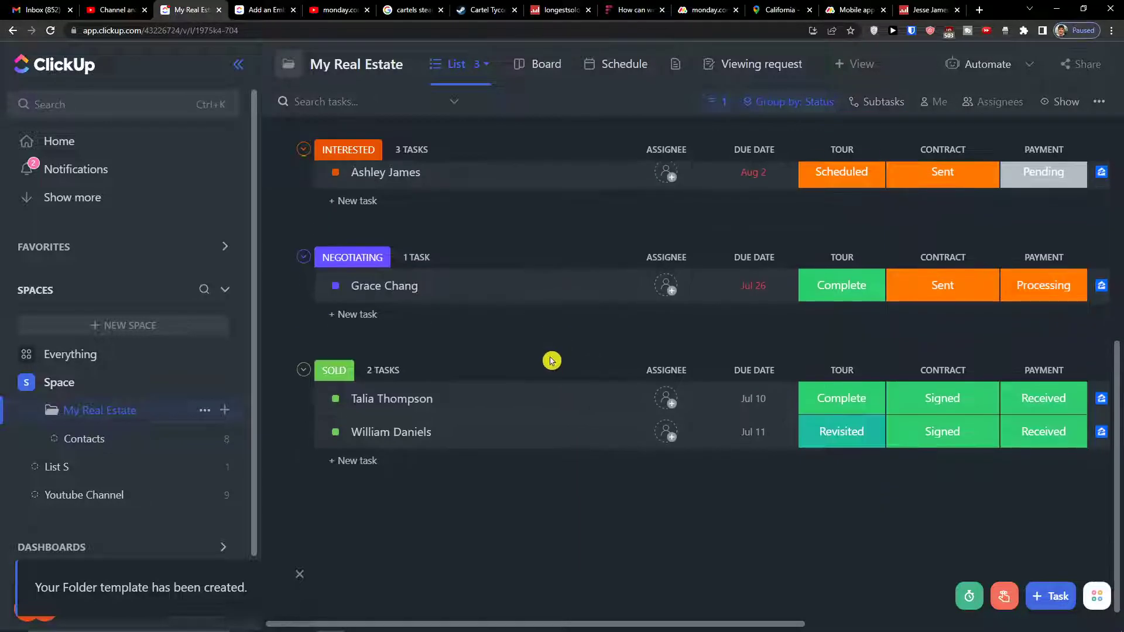
scroll(551, 361, "up", 6)
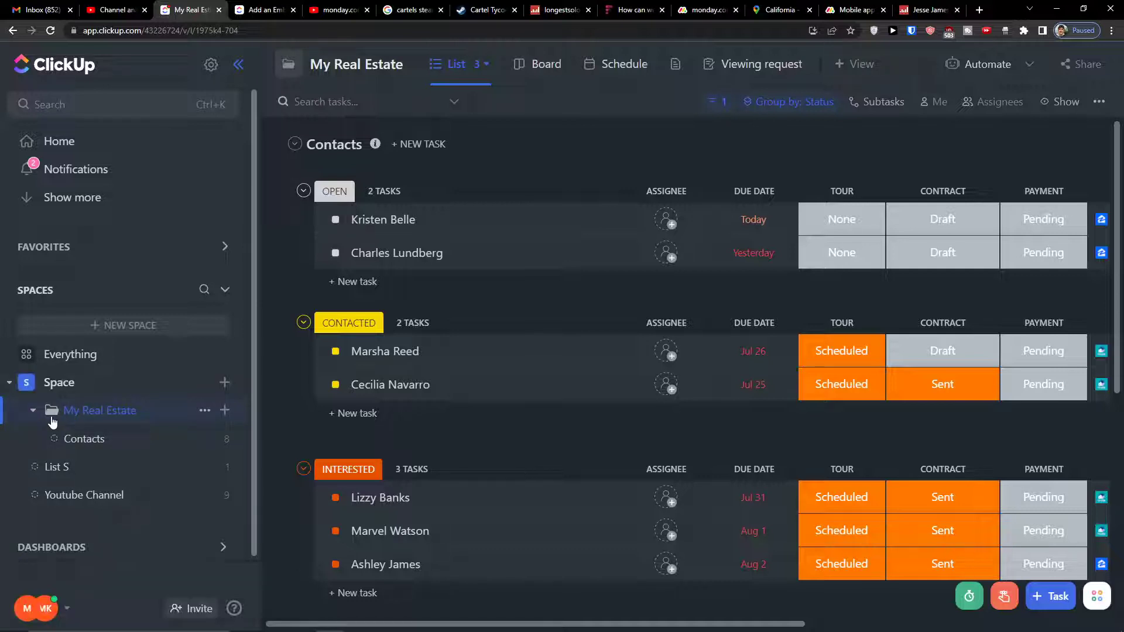
Open the Contacts list inside the My Real Estate folder and look over its tasks.
left_click(53, 421)
left_click(110, 410)
left_click(111, 438)
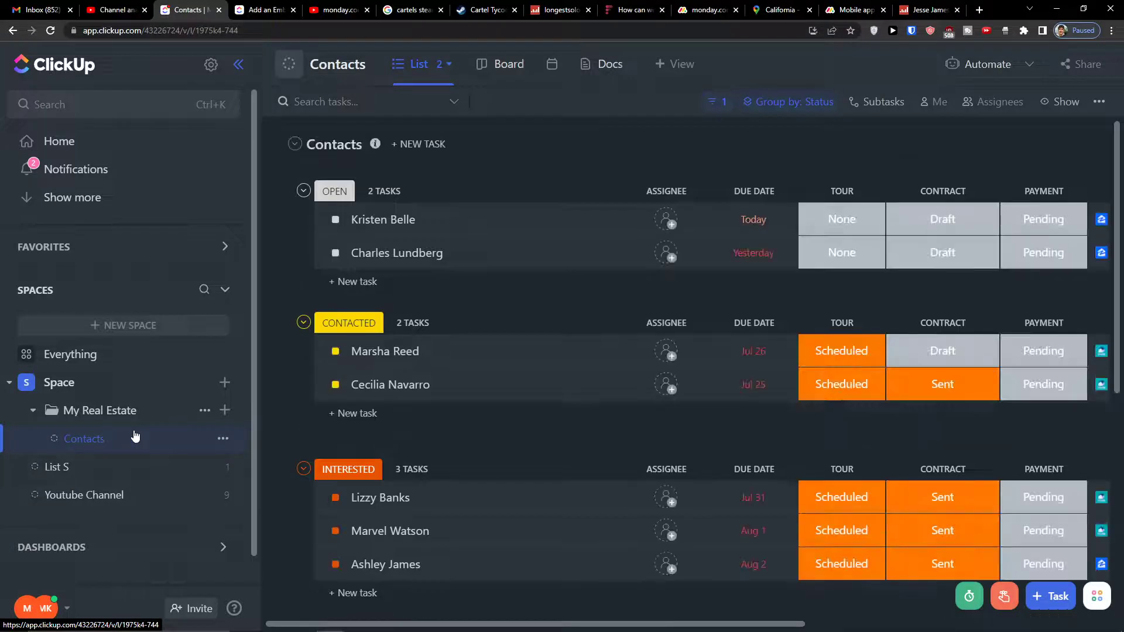
left_click(144, 410)
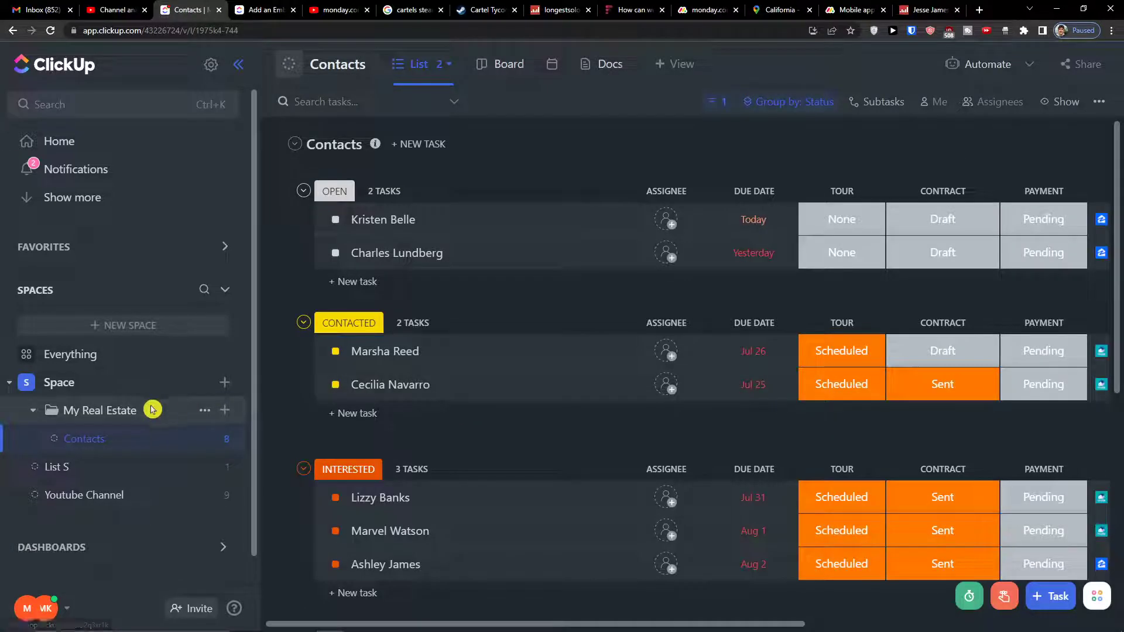
left_click(137, 437)
scroll(582, 195, "down", 2)
scroll(582, 195, "up", 2)
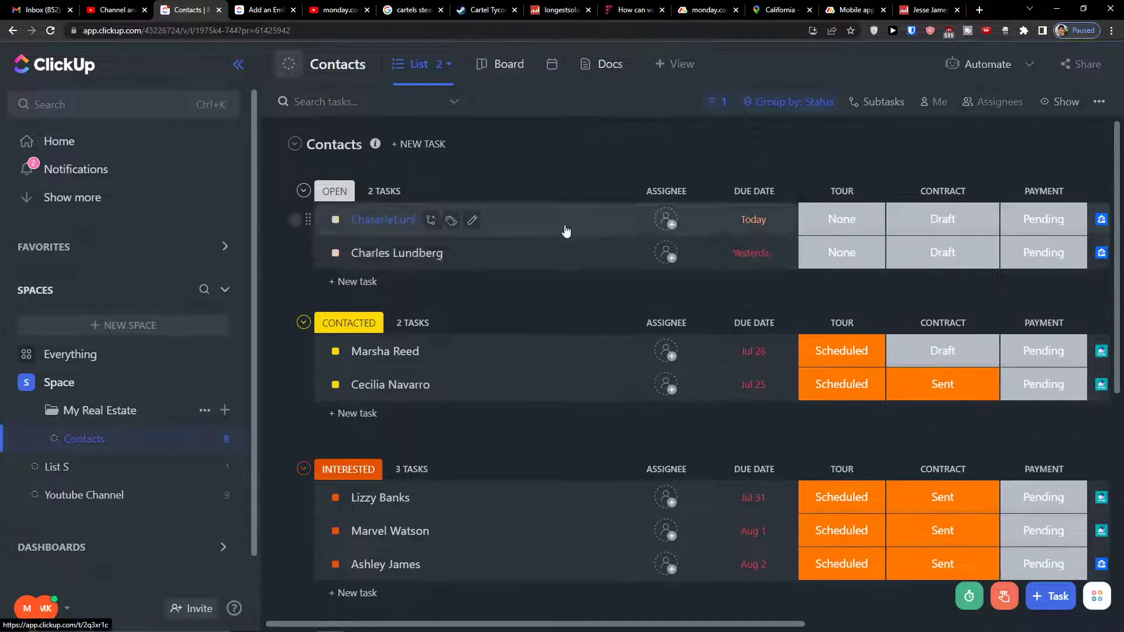
Reduce the browser's page zoom to fit more of the Contacts columns.
left_click(1112, 32)
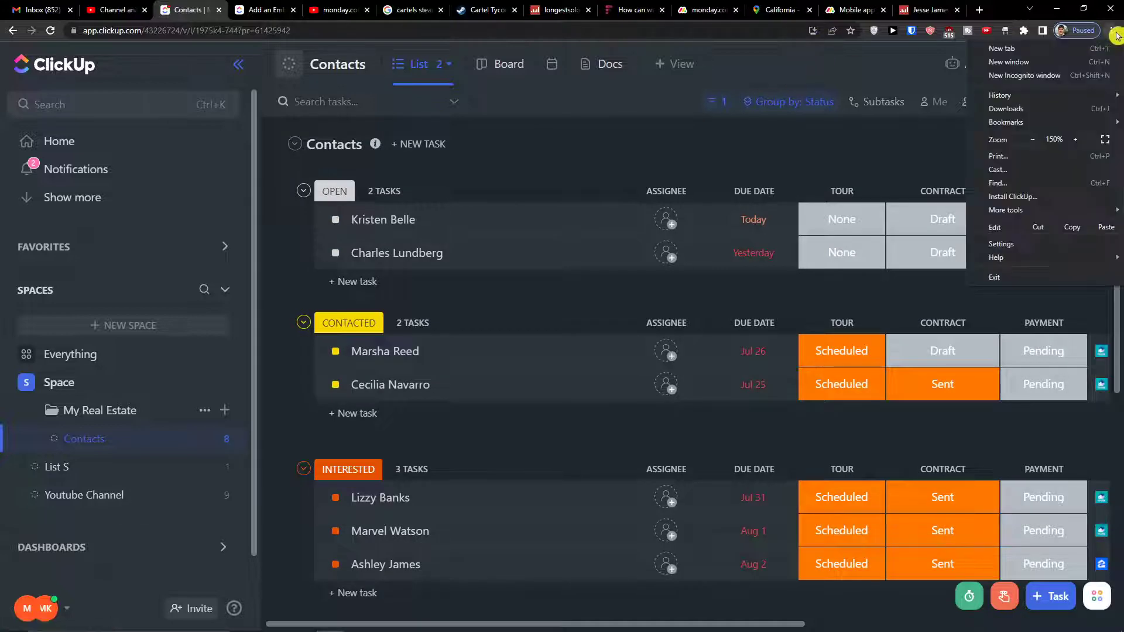
left_click(1026, 146)
left_click(763, 143)
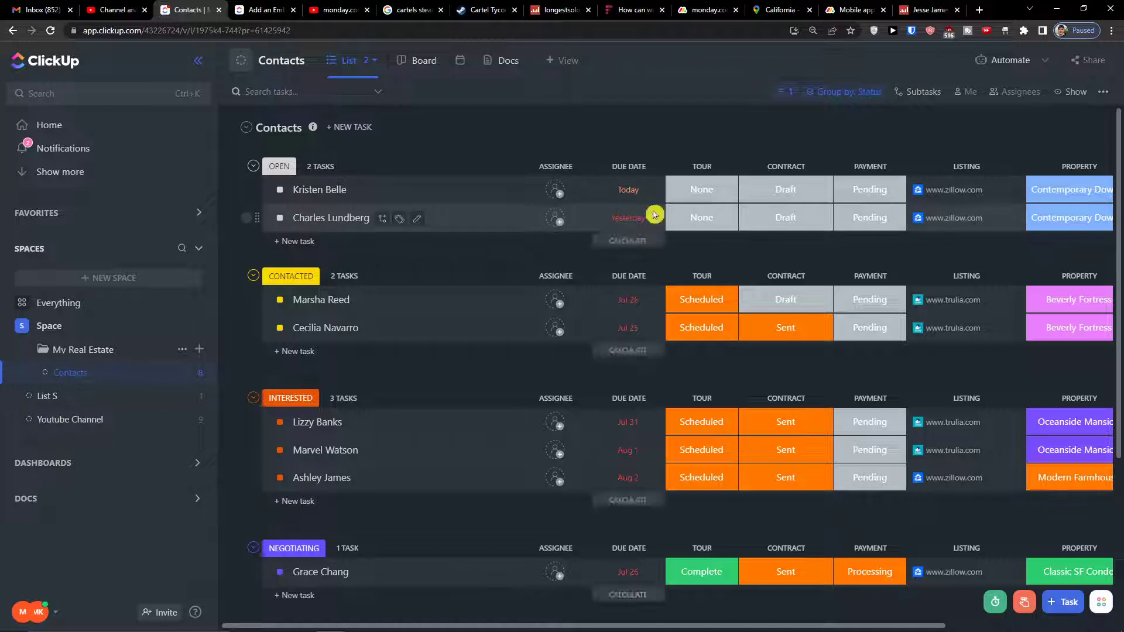
Check the Tour options of the first Open contact, view its Zillow listing and return to the Contacts list.
left_click(702, 197)
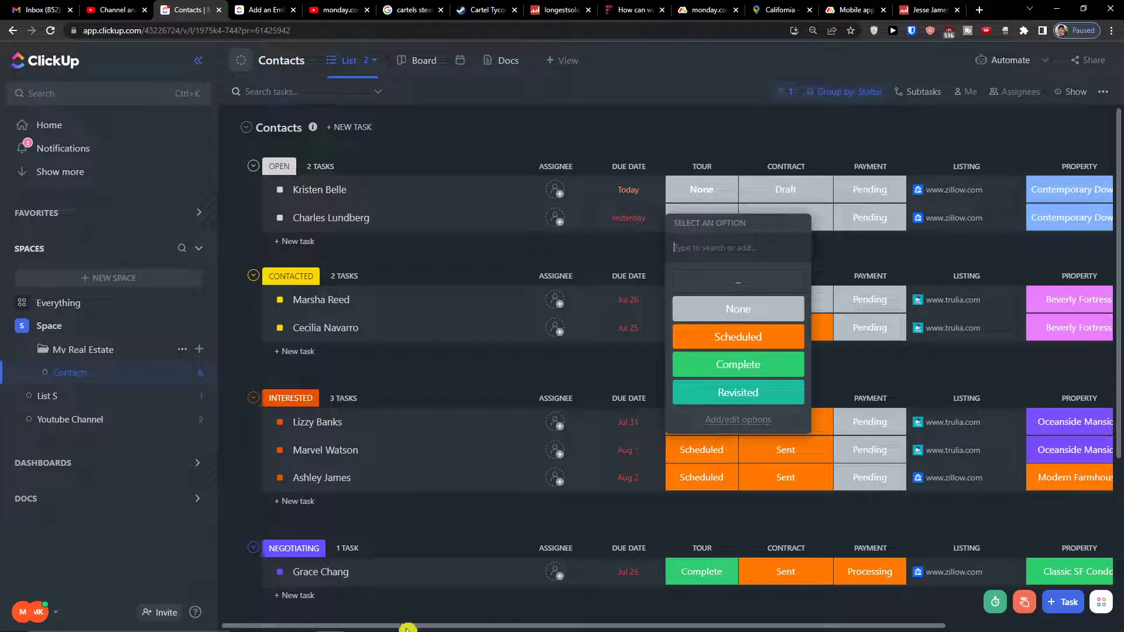
left_click(424, 602)
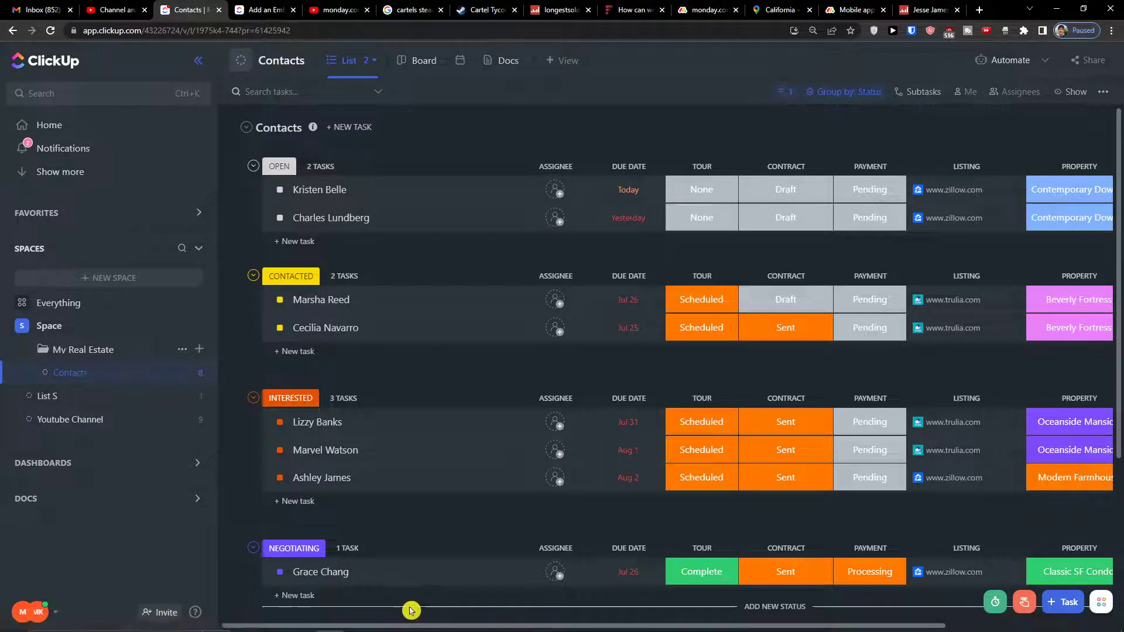
left_click_drag(409, 624, 510, 625)
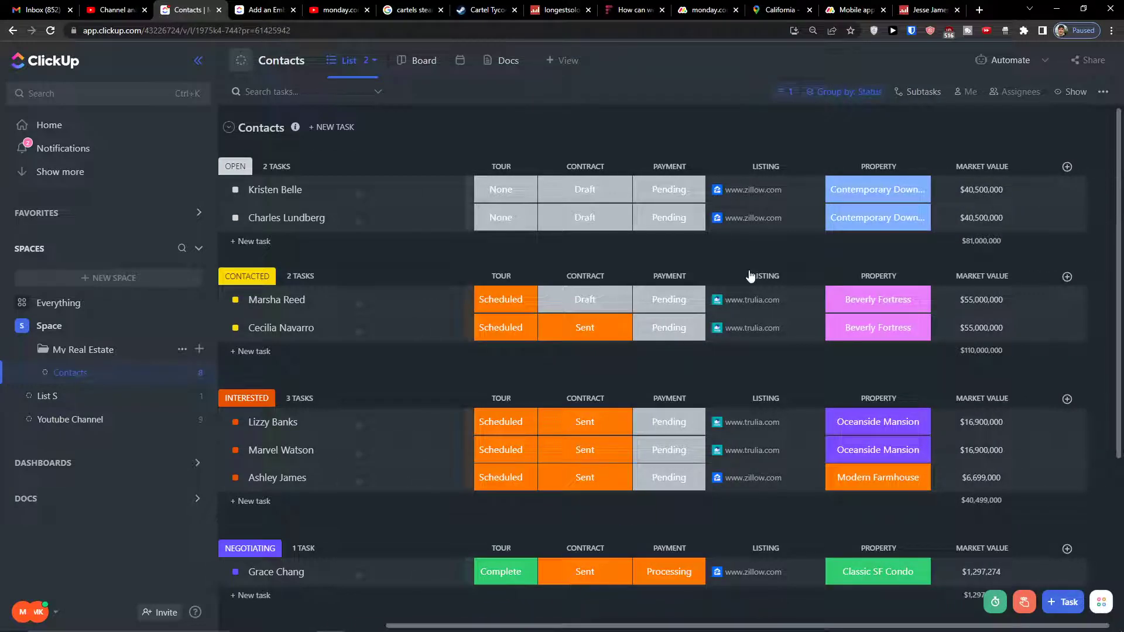
left_click(765, 196)
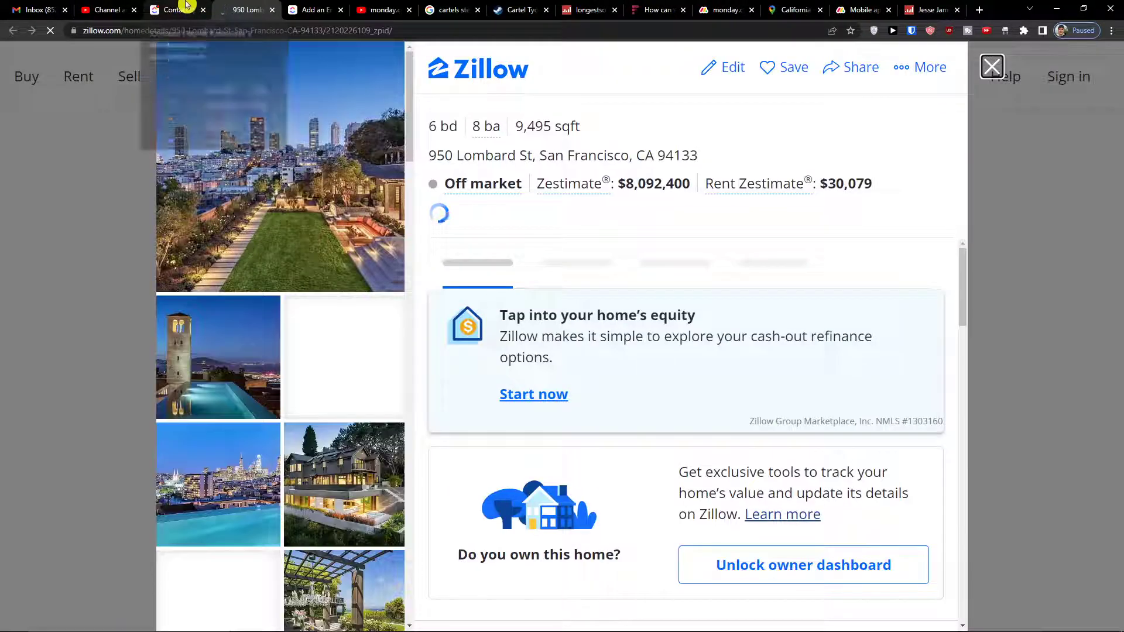
left_click(183, 9)
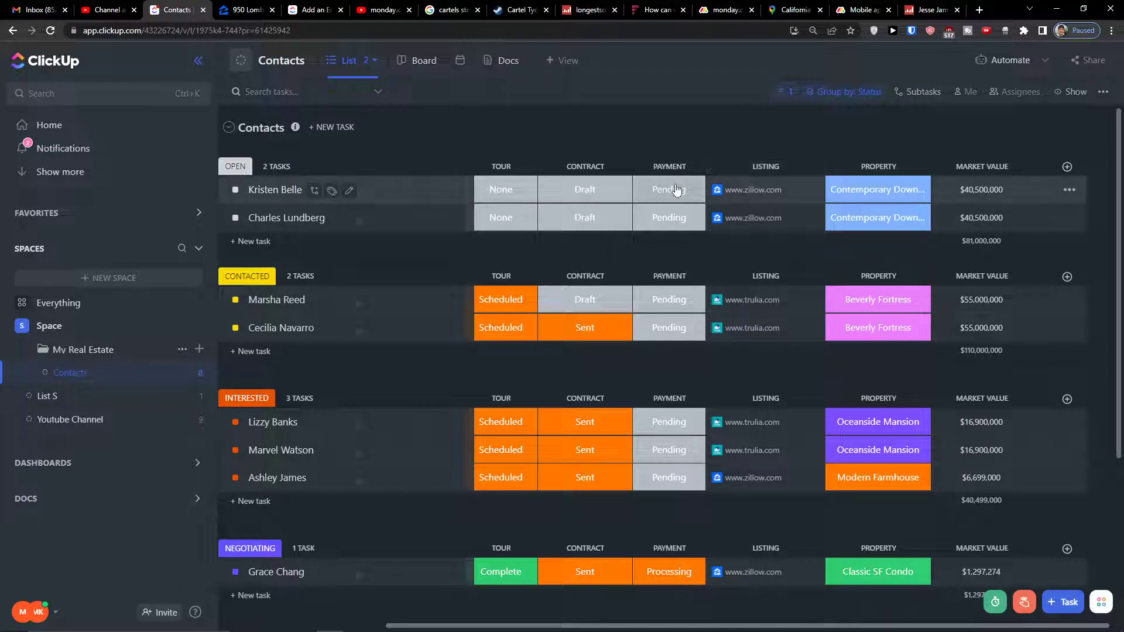
Examine the Property options and the Market Value field of the first Open contact without changing them.
left_click(862, 193)
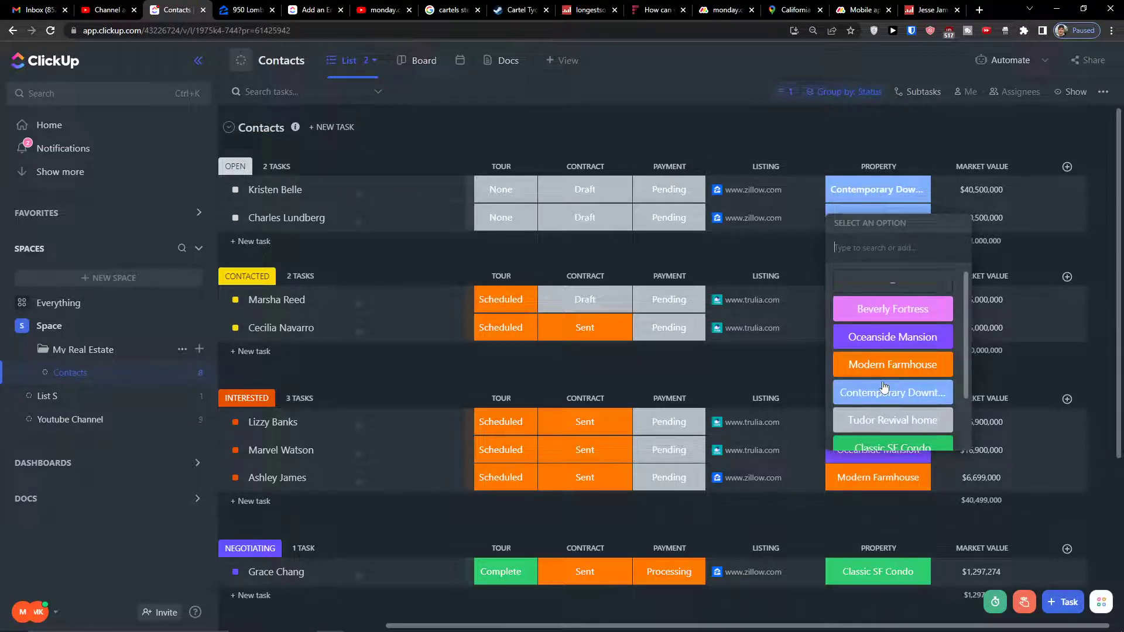
scroll(871, 414, "down", 2)
scroll(872, 403, "up", 2)
scroll(862, 396, "down", 2)
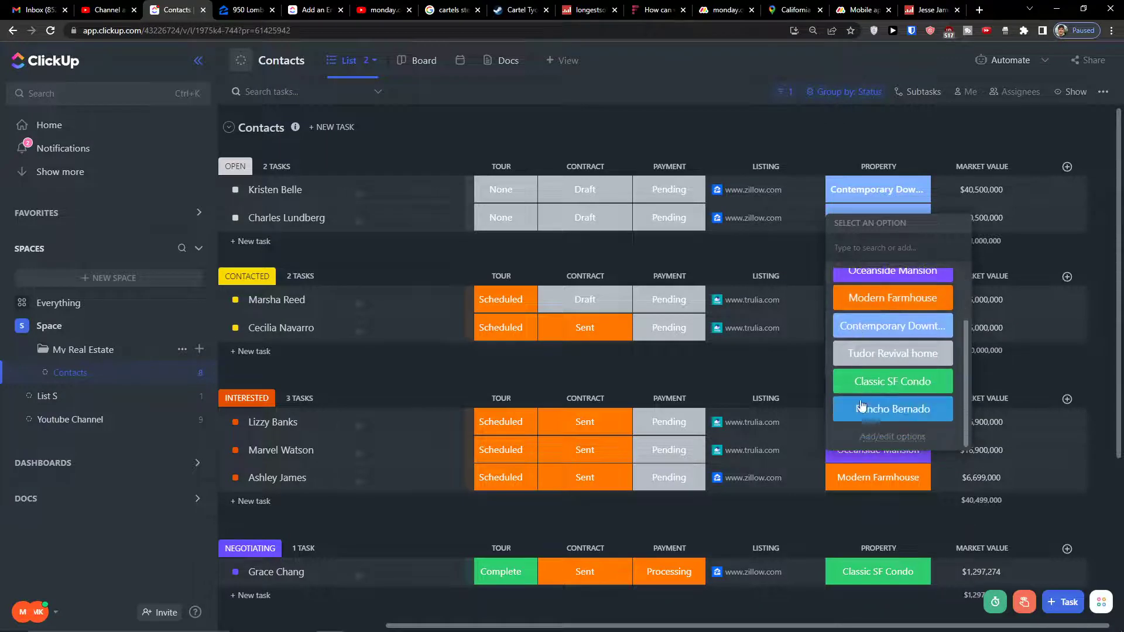
left_click(766, 266)
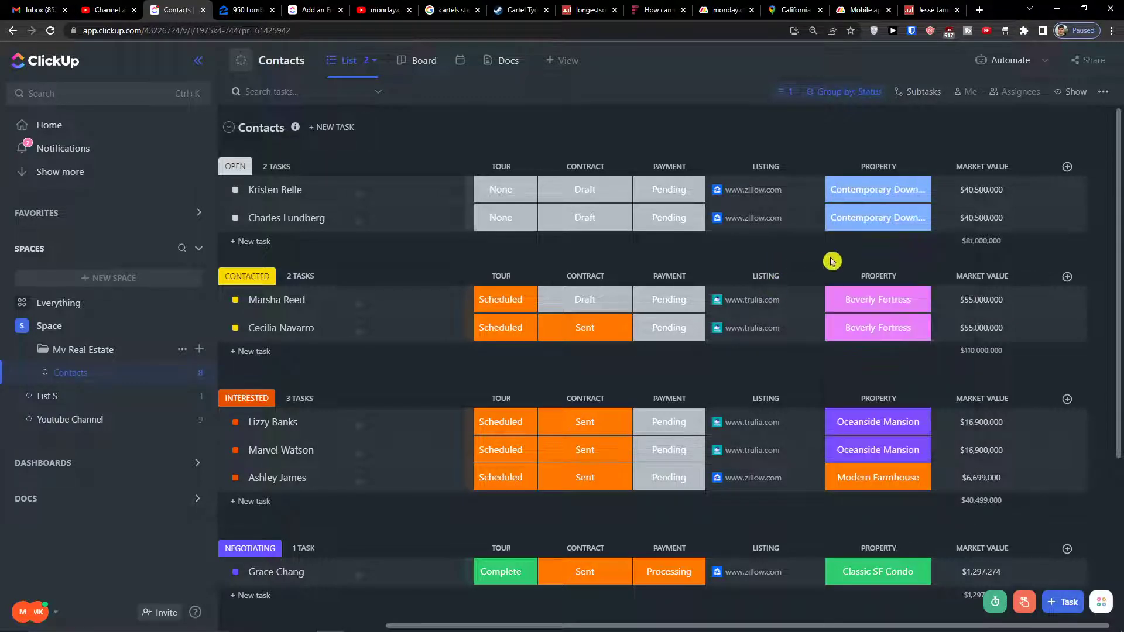
left_click(966, 191)
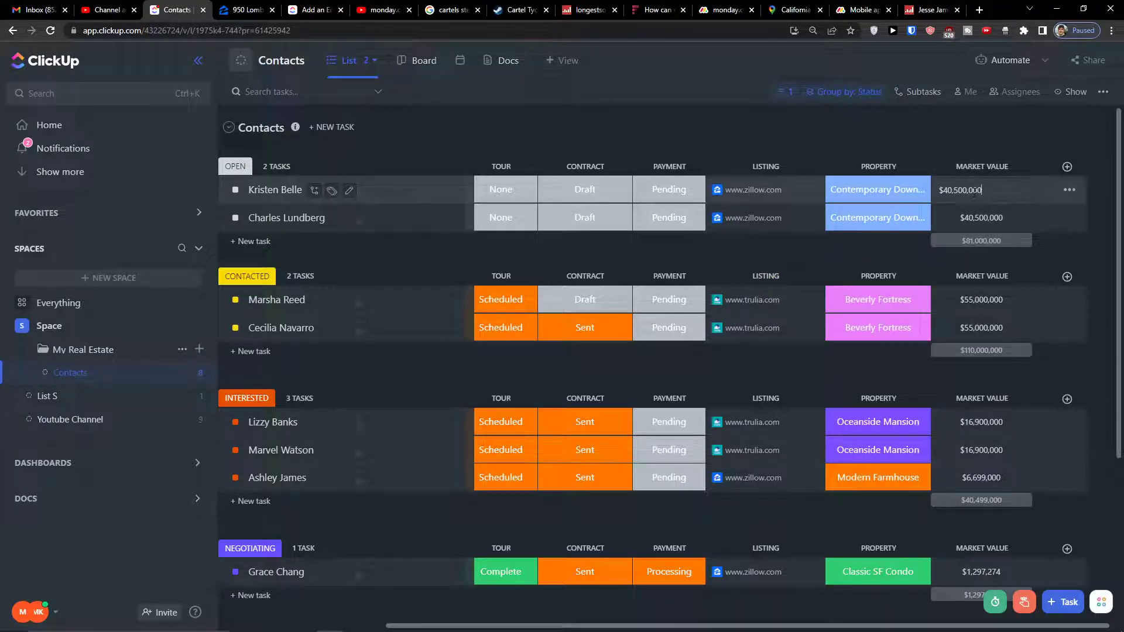
left_click(854, 235)
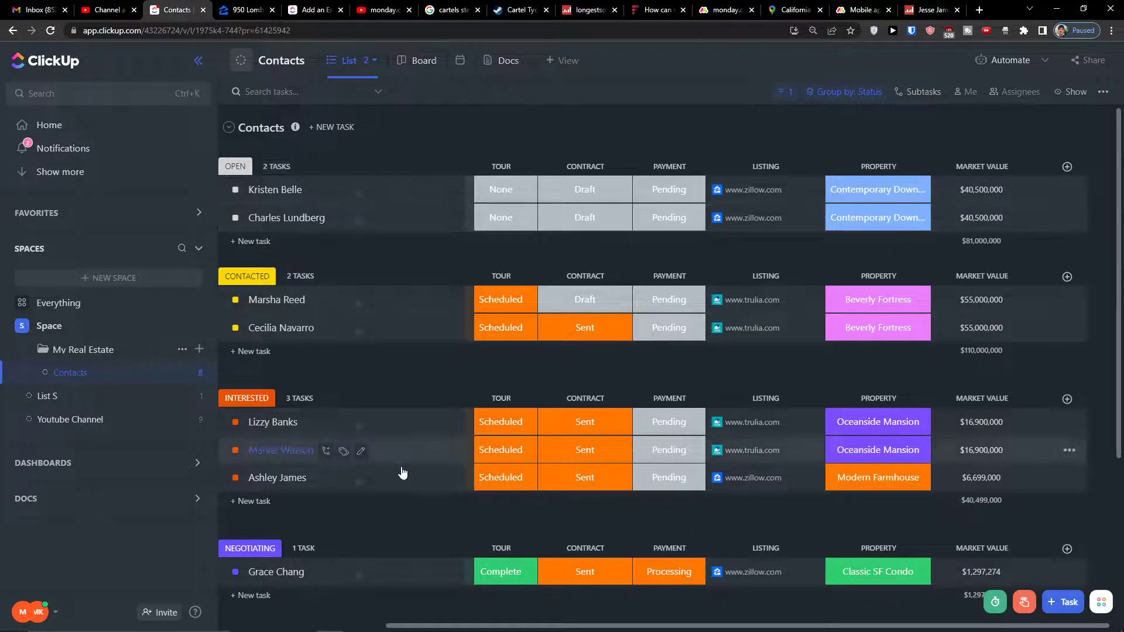
Show the Contacts list in Board view and examine the contacts by status column.
left_click_drag(455, 624, 251, 595)
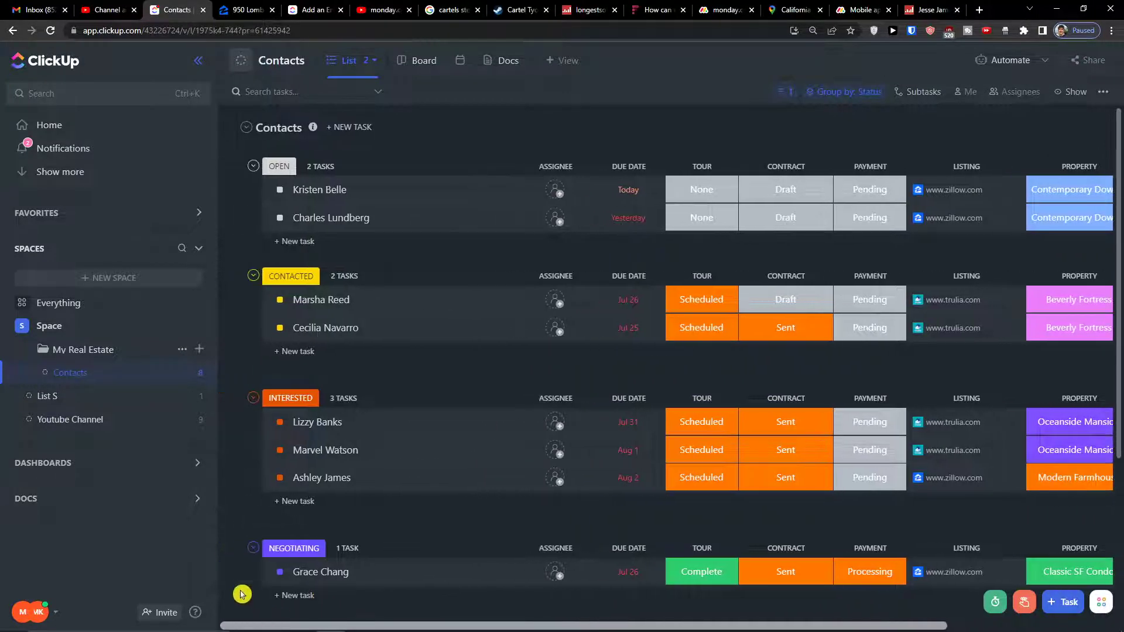
left_click(409, 63)
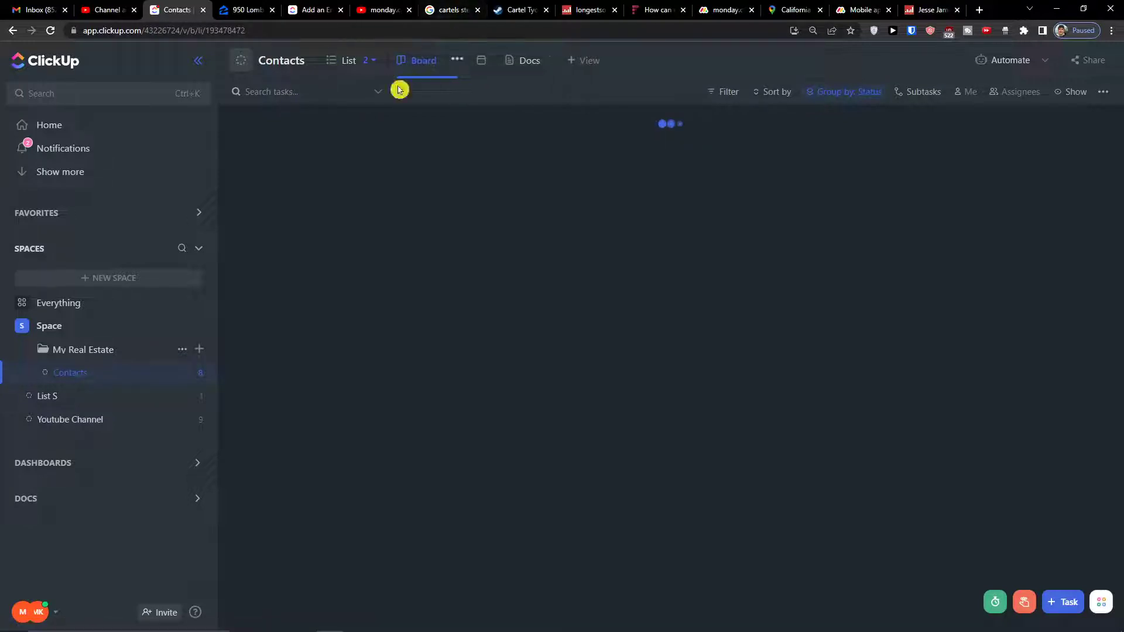
left_click(345, 60)
left_click(414, 57)
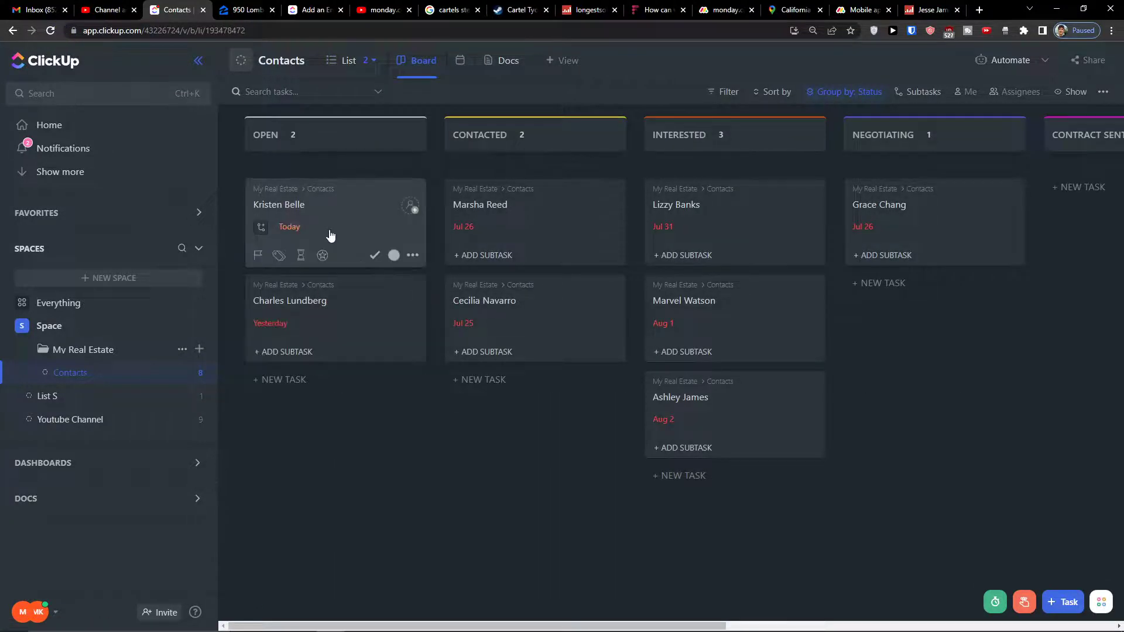
left_click(526, 381)
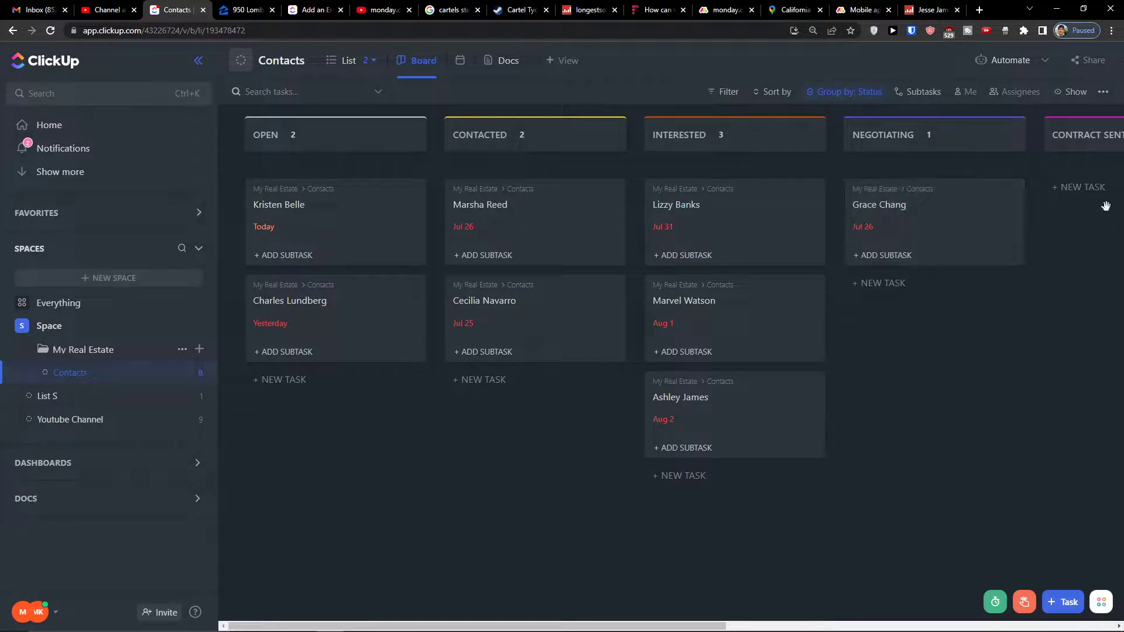
Examine the contacts in the calendar view and return to the List view.
left_click(460, 61)
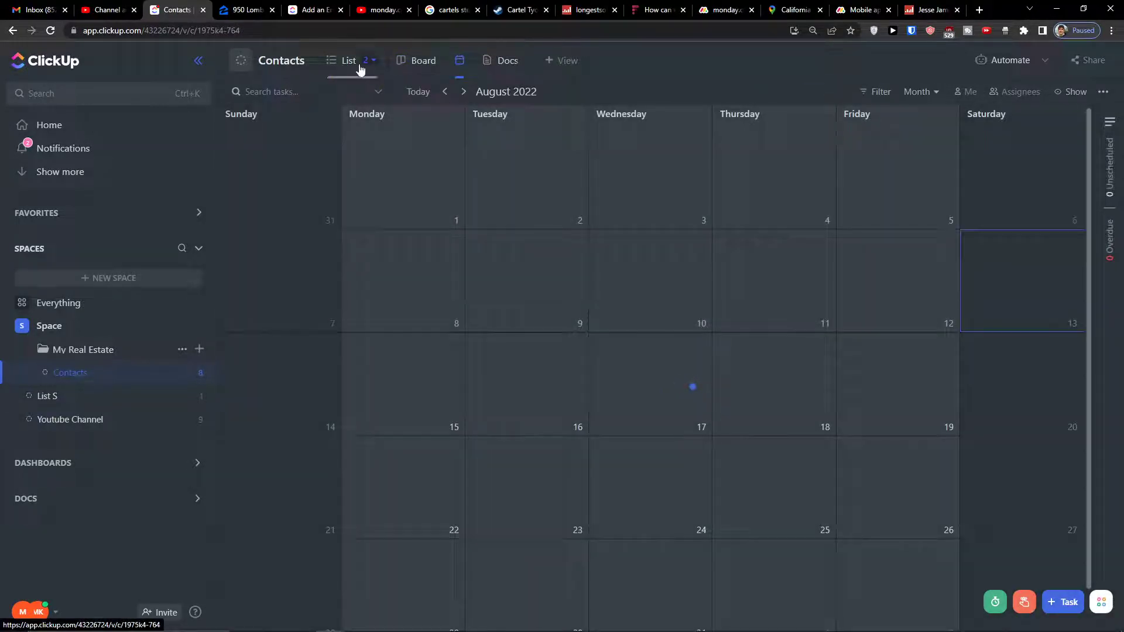
left_click(463, 61)
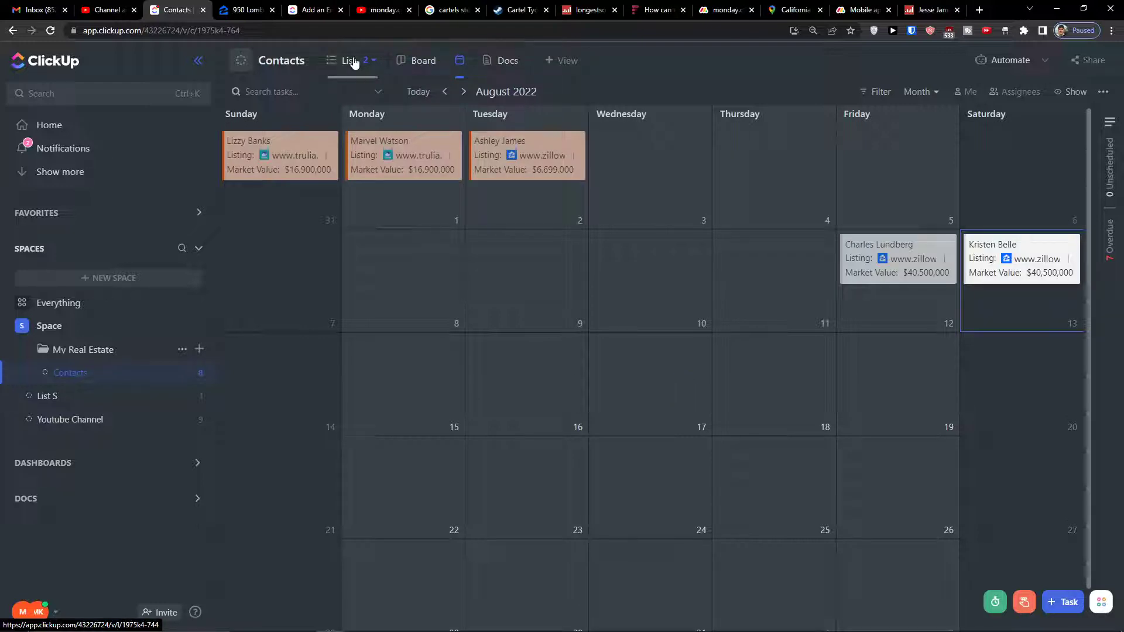
left_click(350, 61)
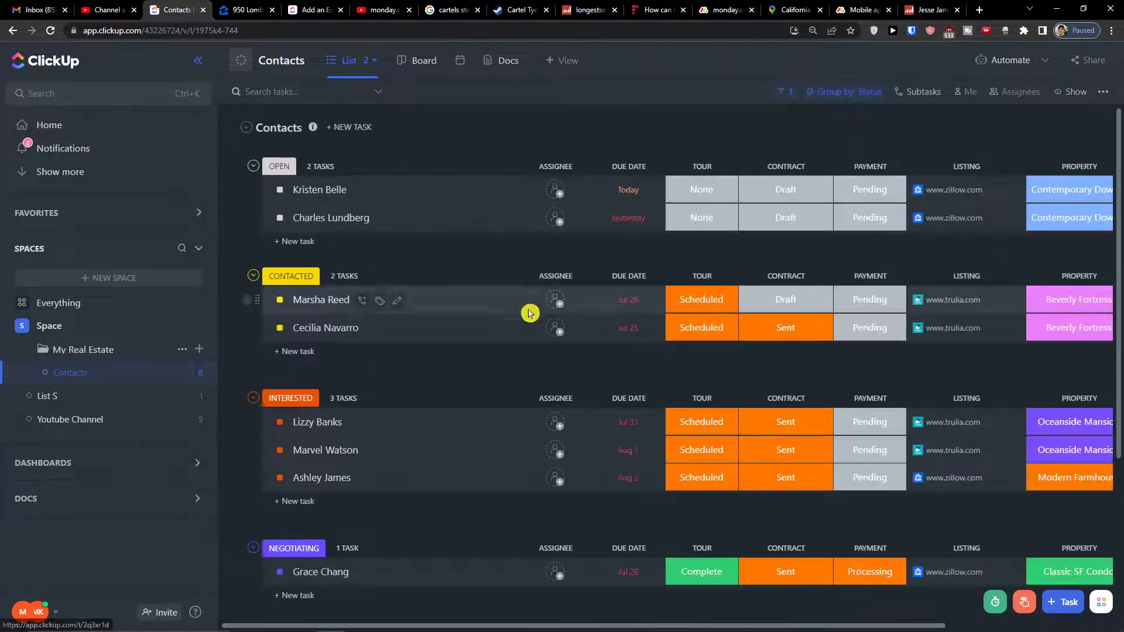
Move the third contact of the Interested group into the Negotiating status group.
scroll(462, 366, "down", 5)
scroll(439, 358, "up", 3)
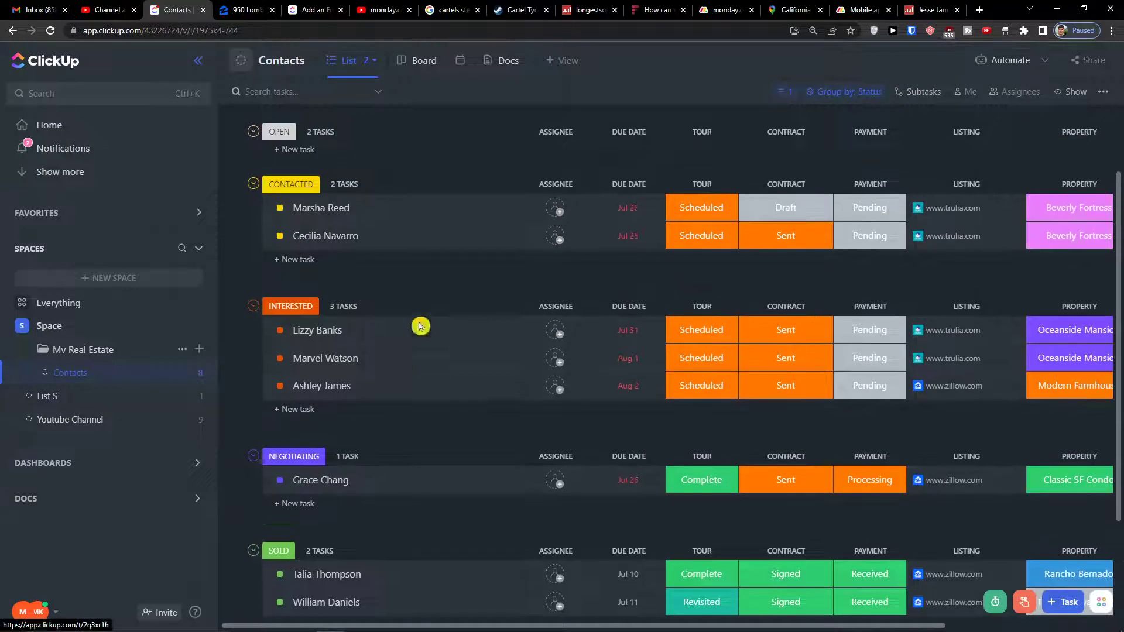
left_click_drag(432, 380, 431, 468)
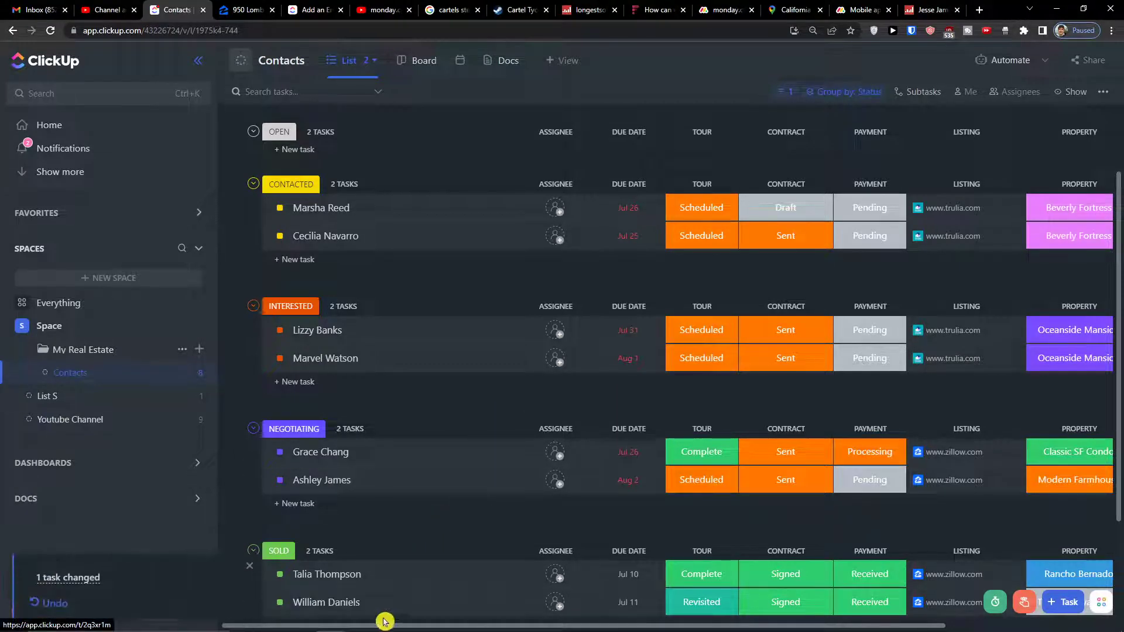
left_click_drag(375, 627, 351, 582)
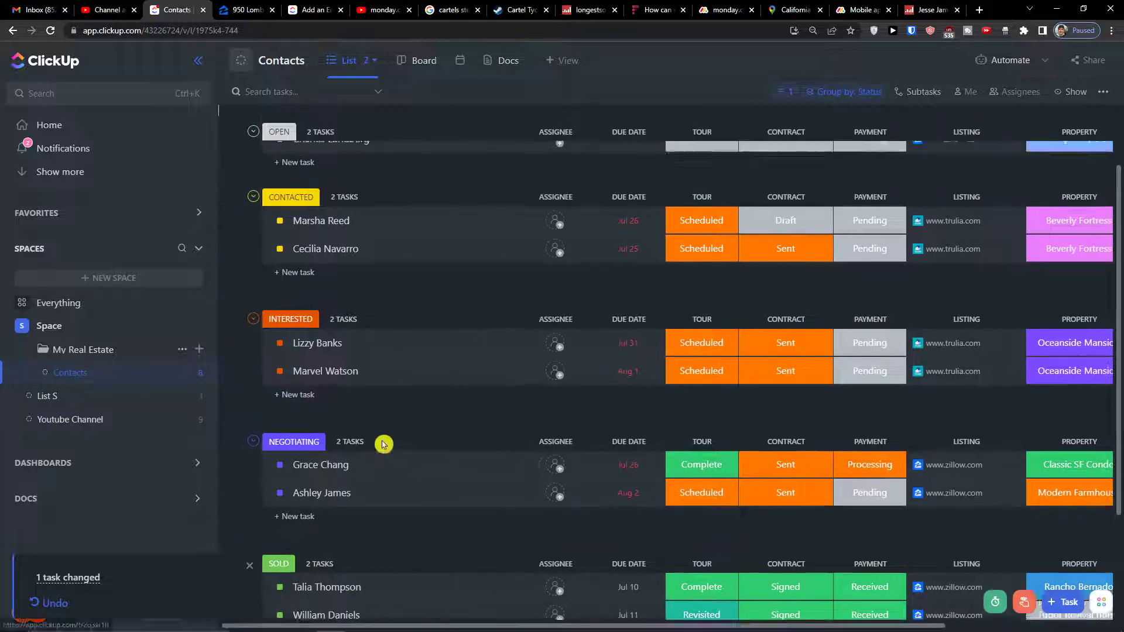
Add a new contact to the Open group by first name and set its due date to Thursday.
scroll(383, 444, "up", 3)
left_click(294, 241)
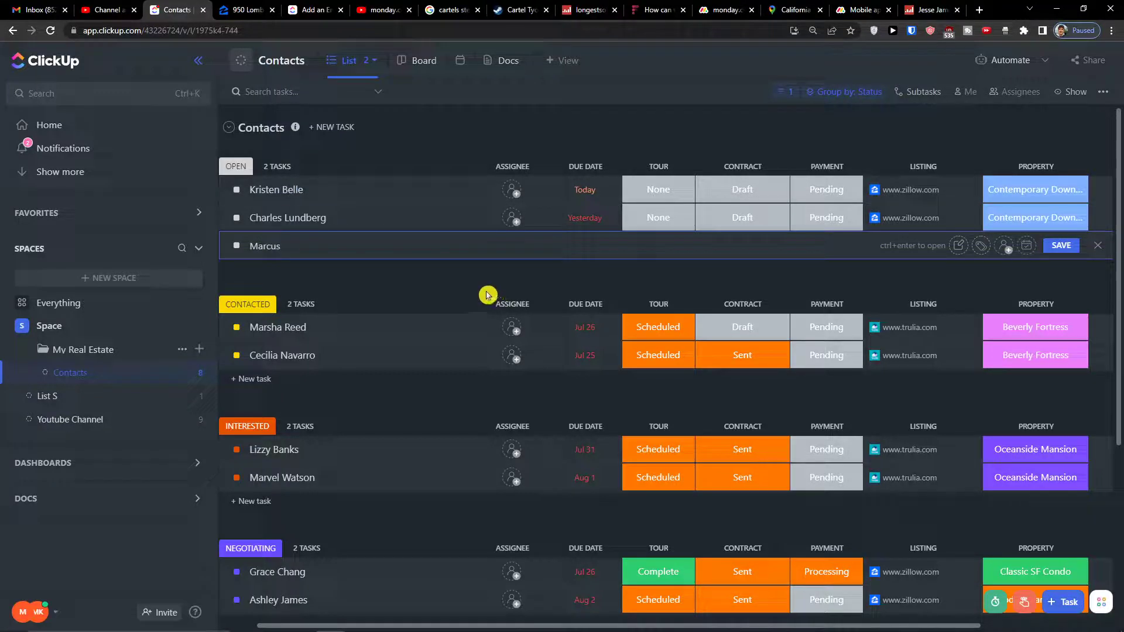
type("Marcus")
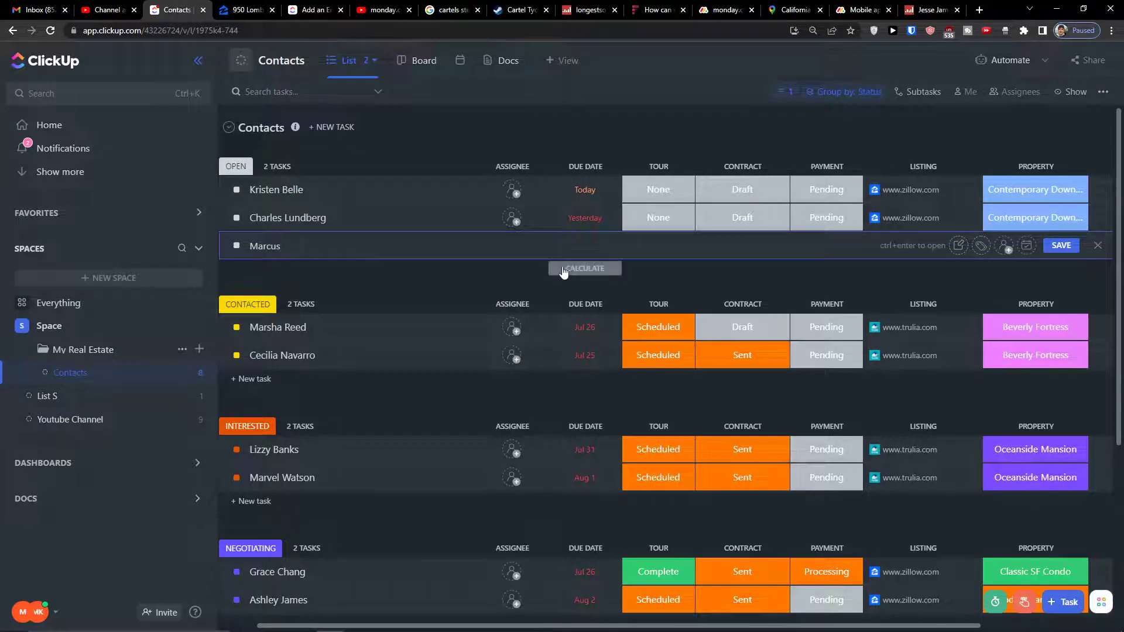
key("Return")
left_click(577, 246)
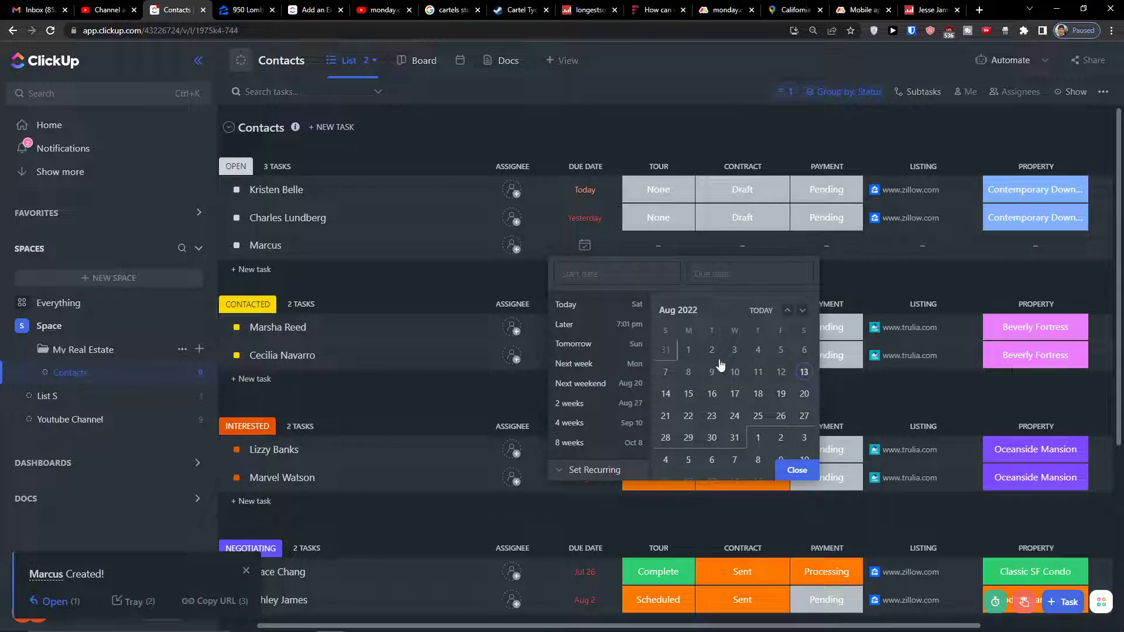
left_click(786, 471)
Set the new contact's Tour to None, Contract to Draft and Payment to Pending.
left_click(654, 247)
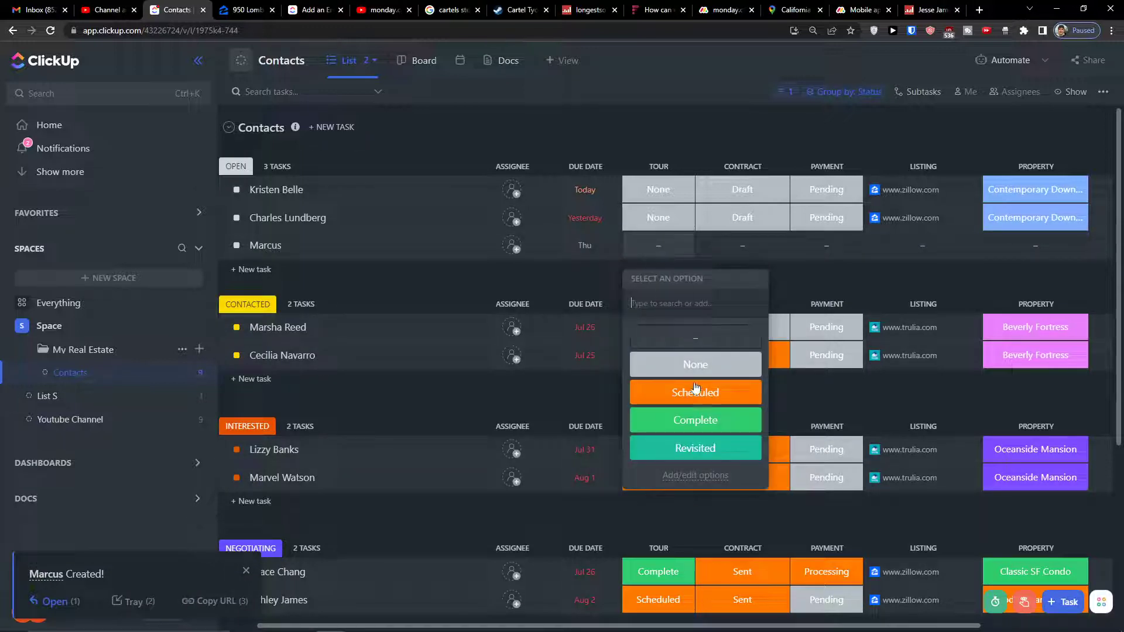
left_click(702, 396)
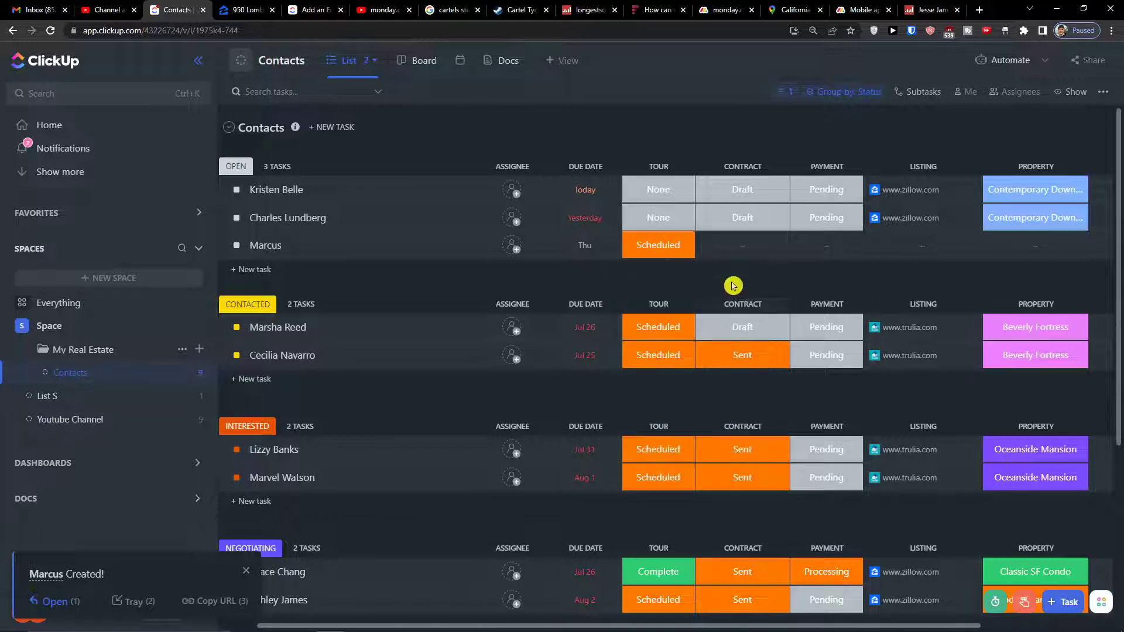
left_click(674, 247)
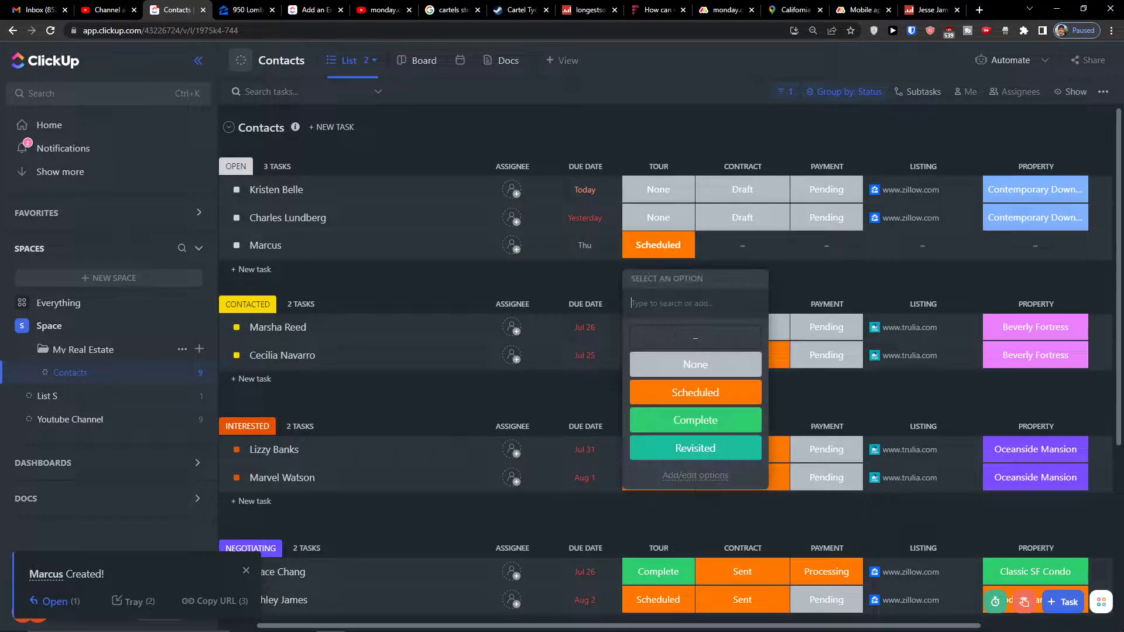
left_click(679, 359)
left_click(729, 259)
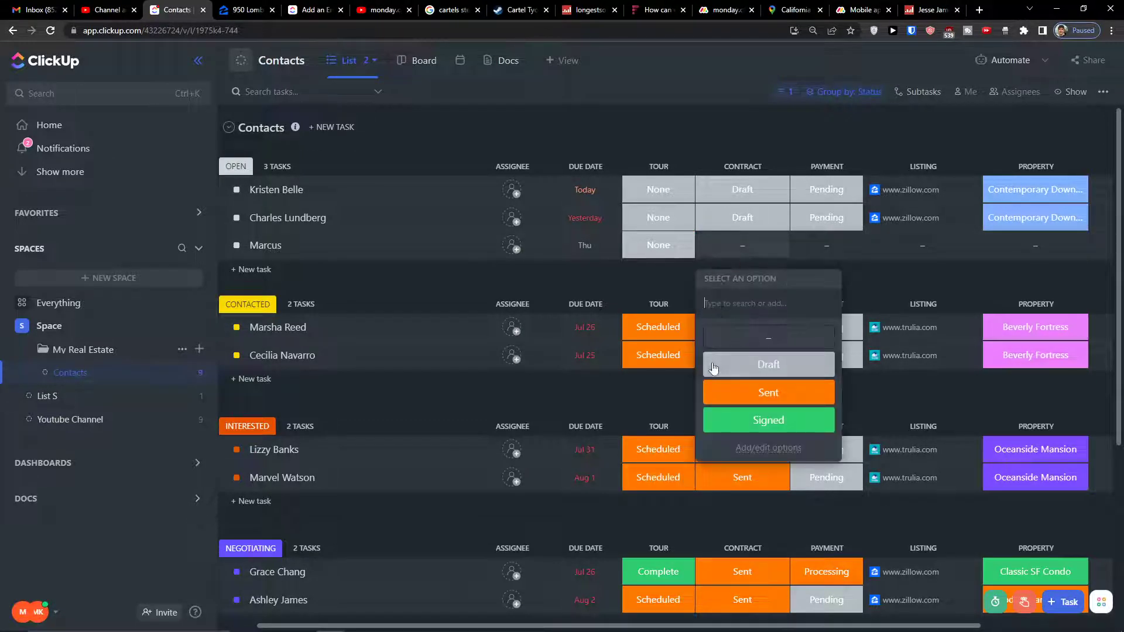
left_click(710, 367)
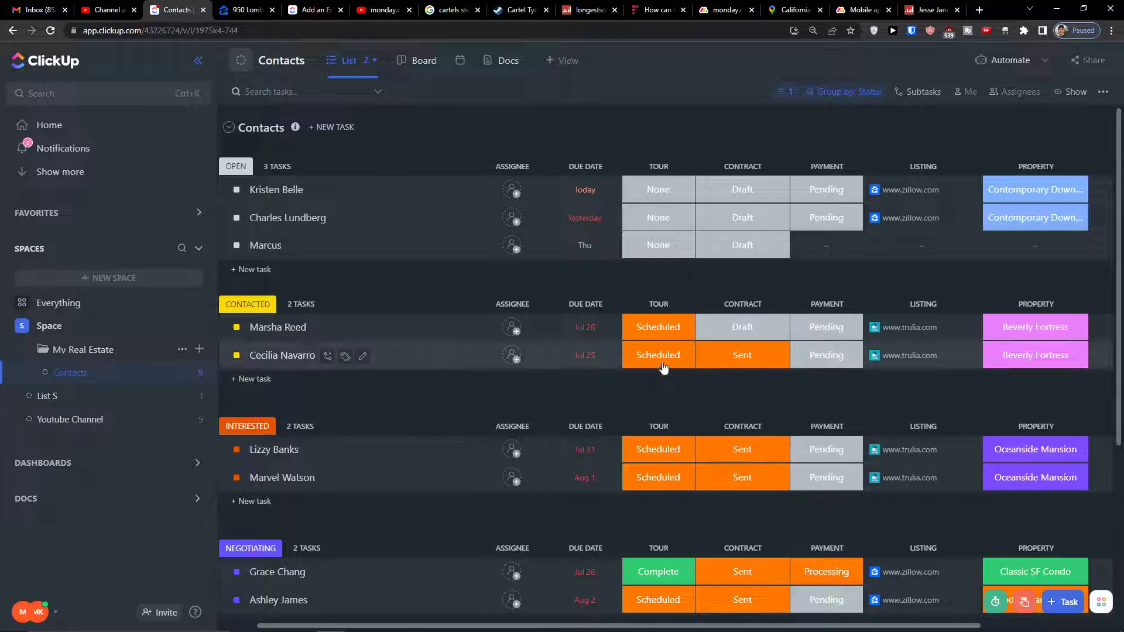
left_click(813, 245)
left_click(817, 374)
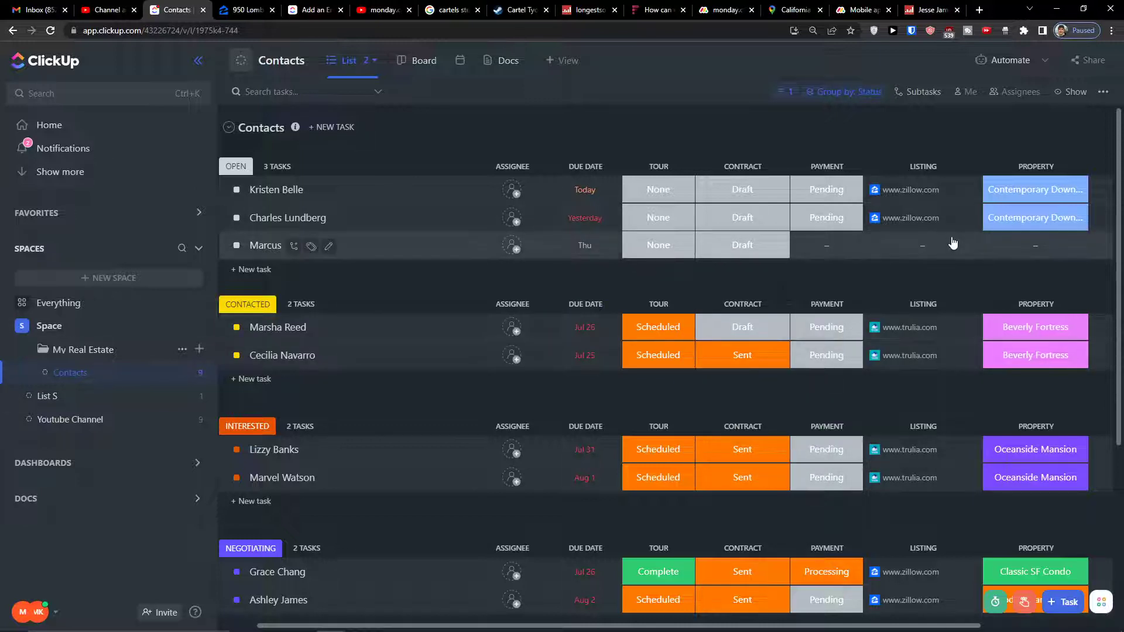
Examine the Property options of the new contact and the field types available for a new column.
left_click(1030, 247)
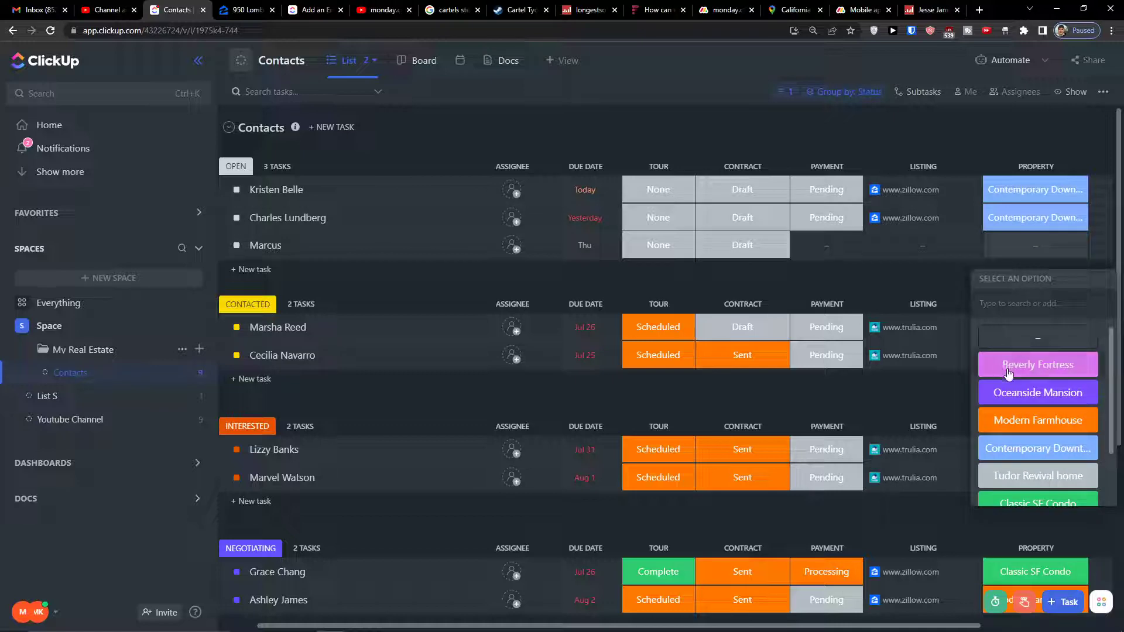
scroll(1030, 375, "down", 2)
left_click_drag(723, 630, 900, 627)
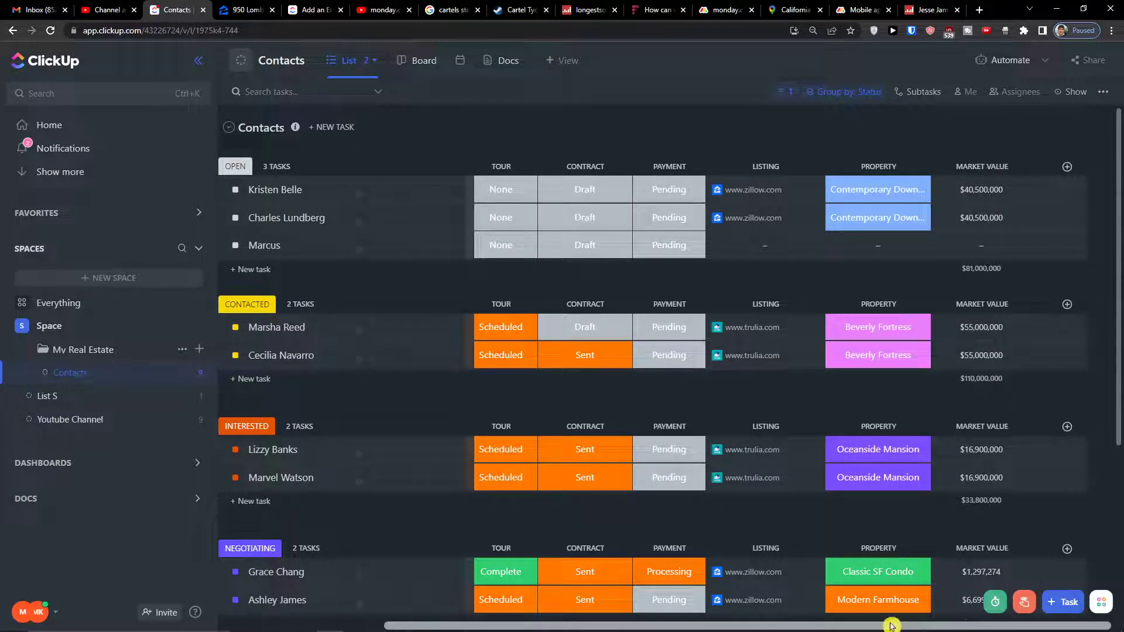
left_click(1067, 167)
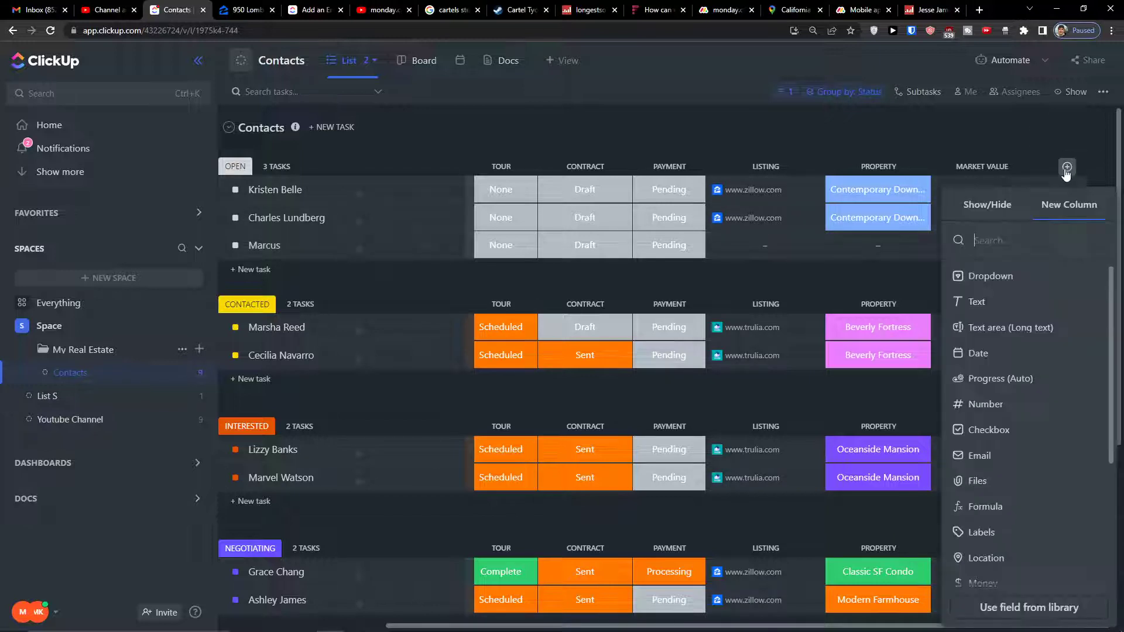
scroll(995, 375, "down", 3)
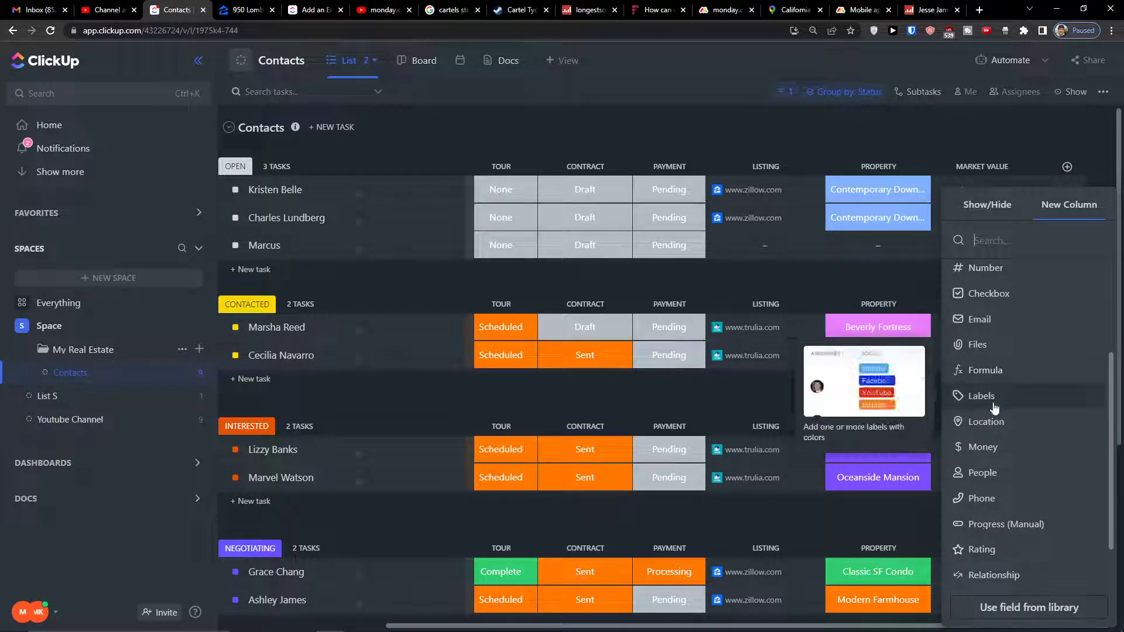
left_click(551, 295)
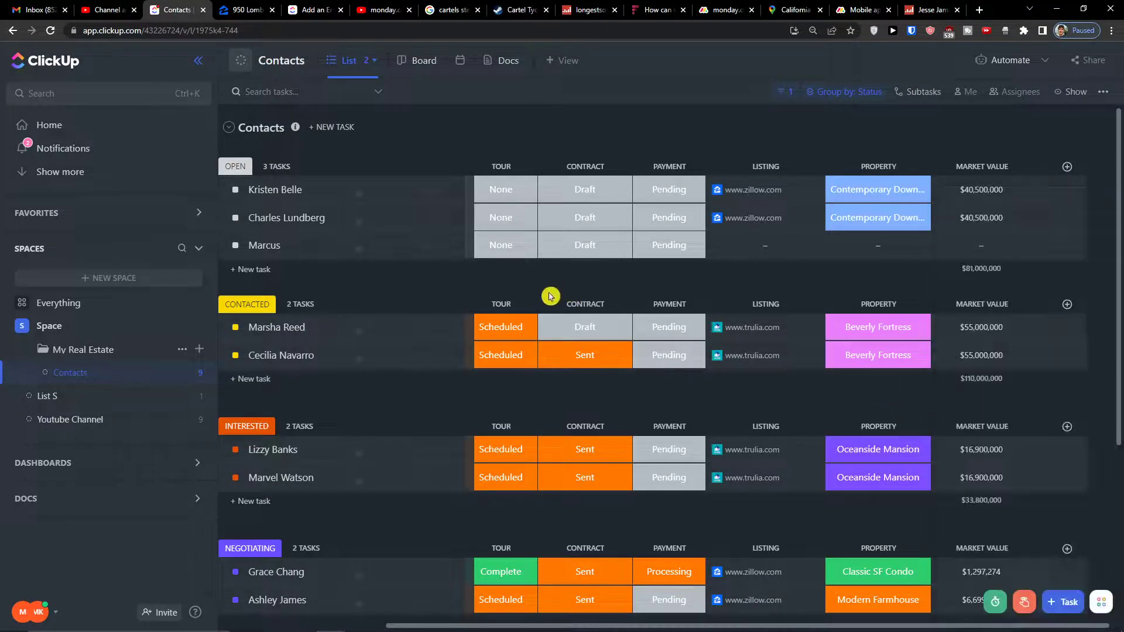
Set the new contact's Tour to Scheduled.
left_click_drag(615, 624, 464, 627)
left_click(701, 258)
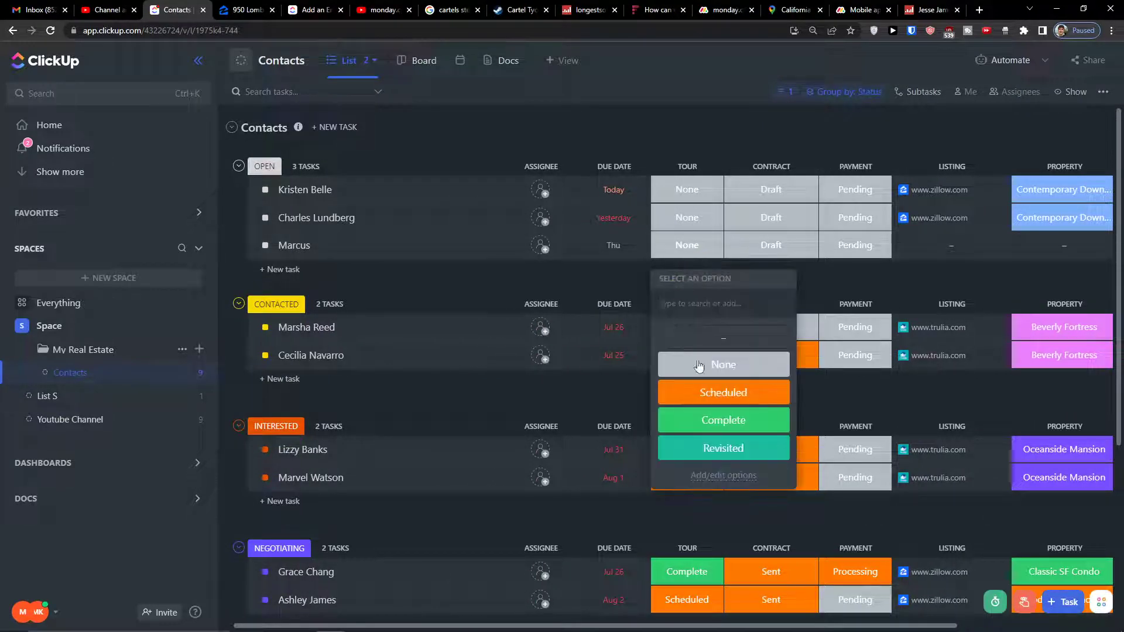
left_click(705, 392)
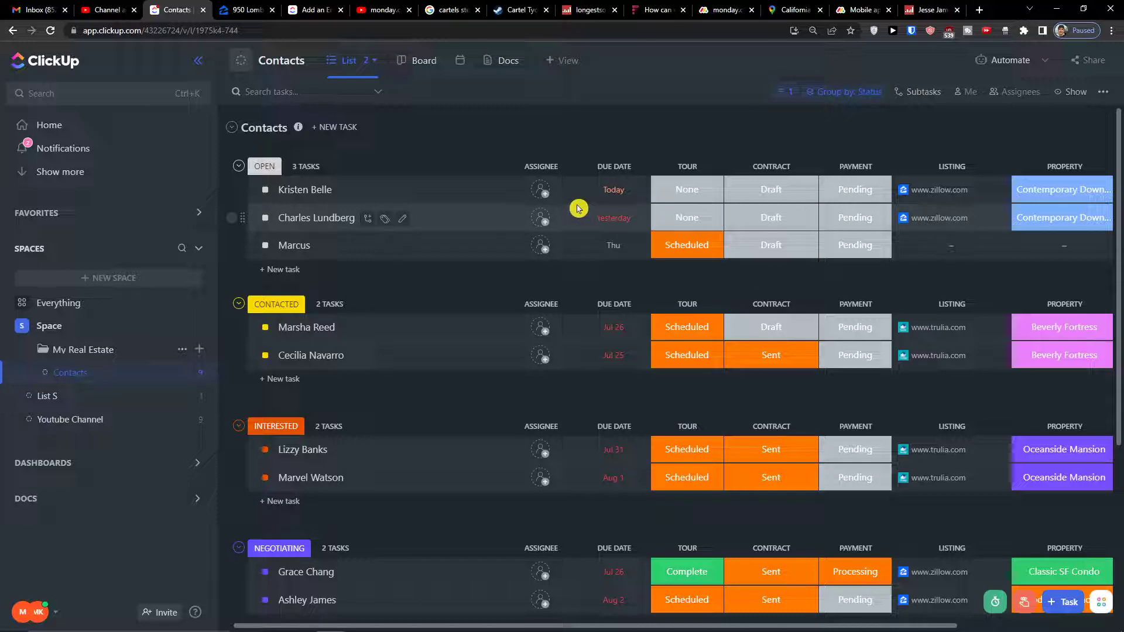
mouse_move(527, 630)
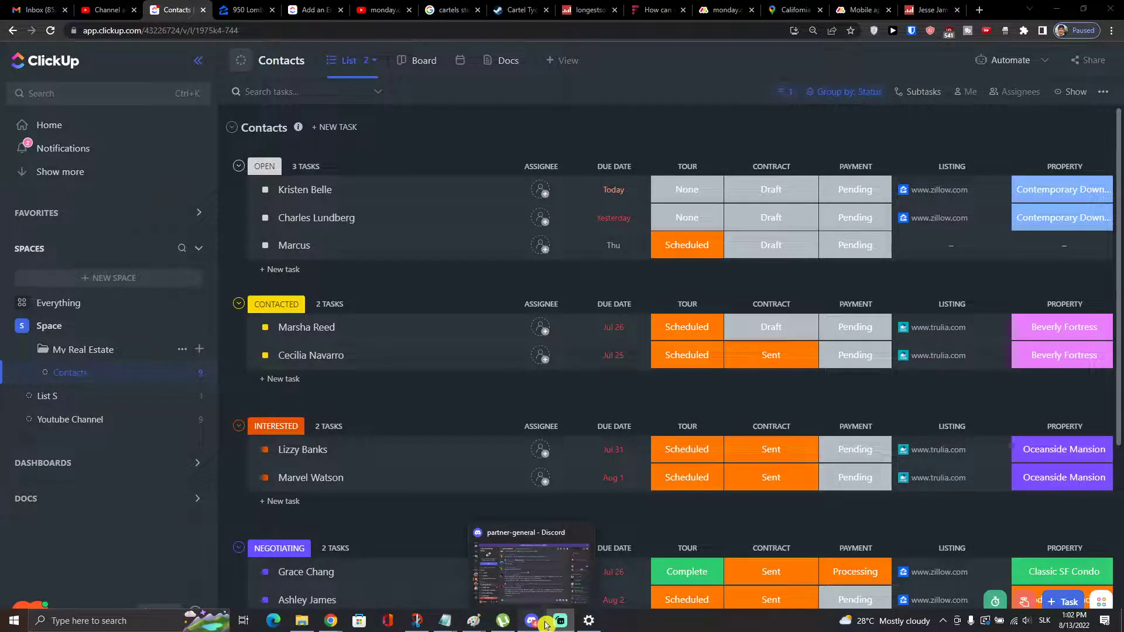
left_click(521, 570)
left_click(917, 140)
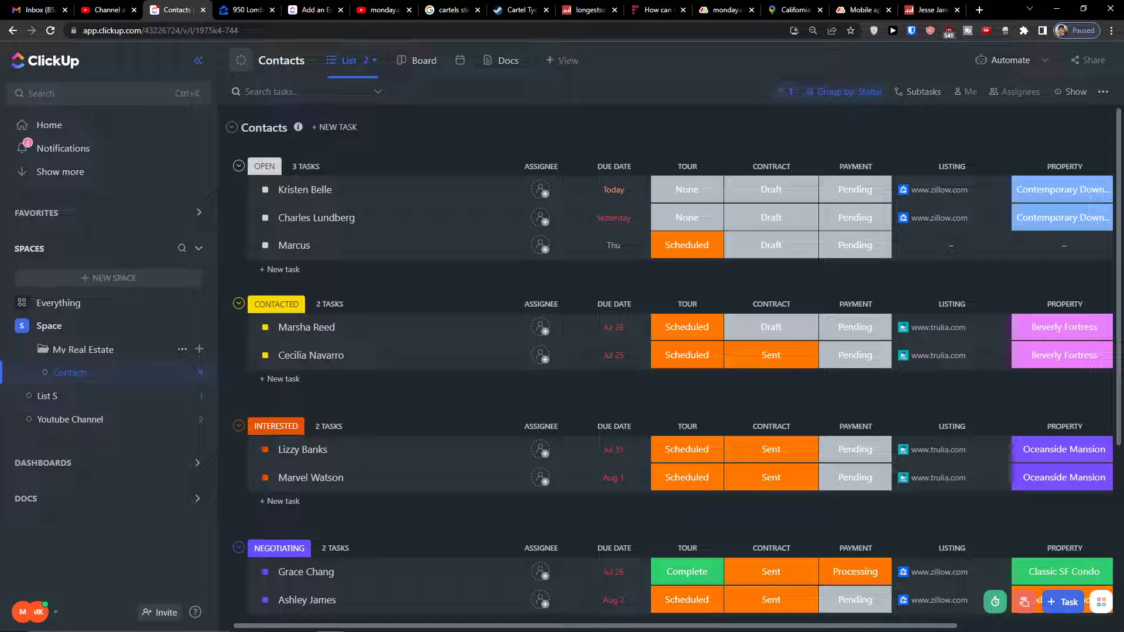
Collapse the existing Space and start creating a new Space named Real estate.
left_click(8, 326)
left_click(198, 249)
left_click(198, 250)
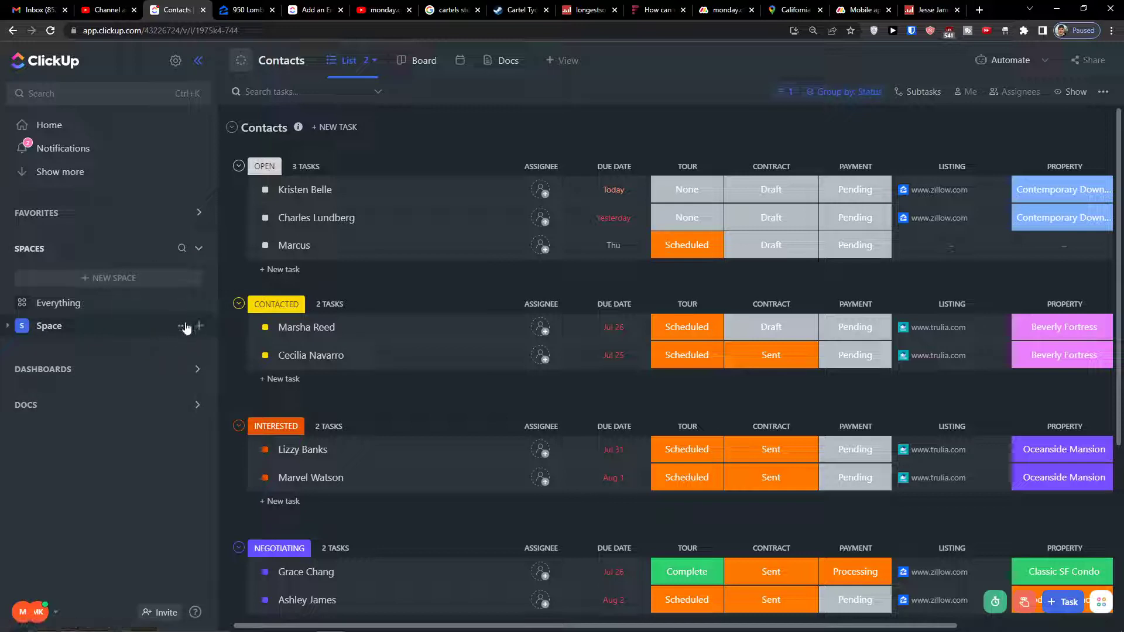
left_click(149, 286)
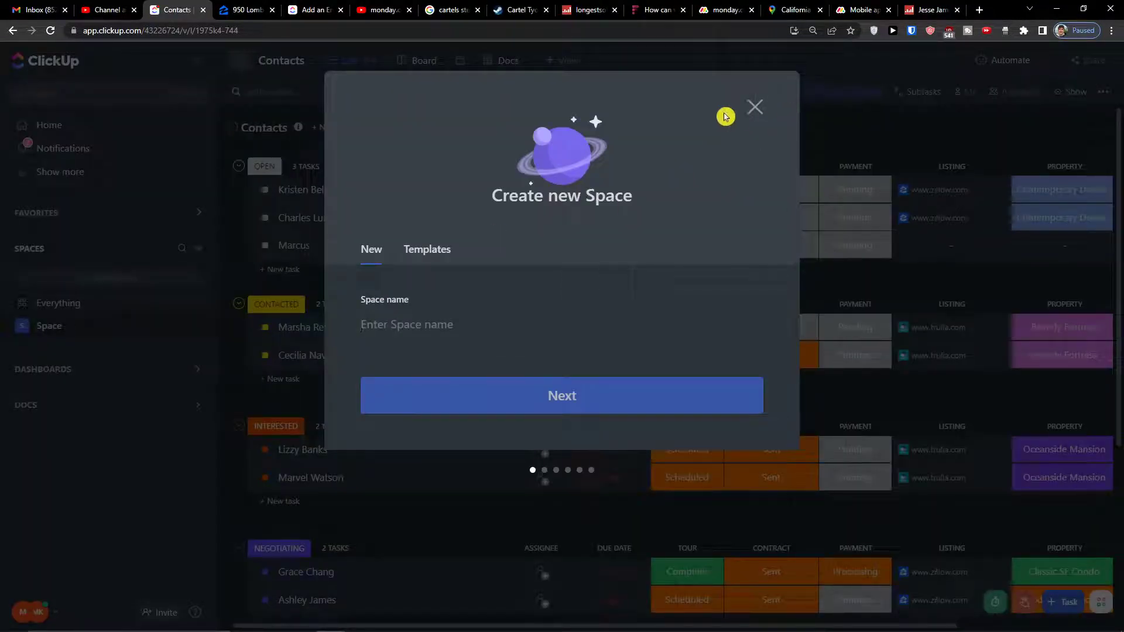
type("B")
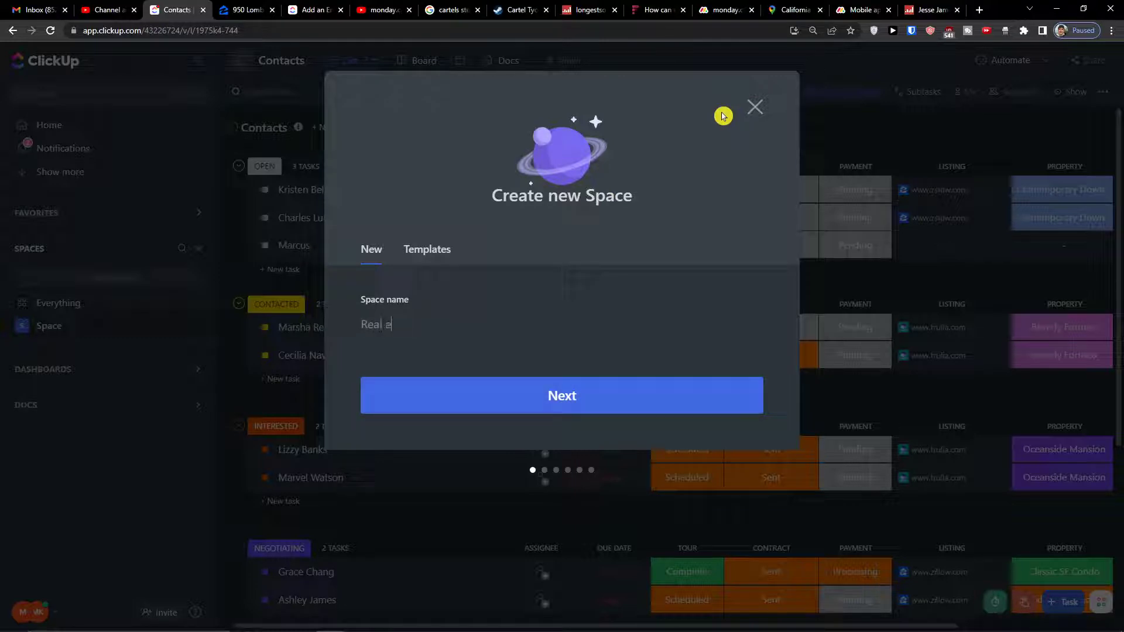
left_click(637, 388)
Give the new Space a teal color and share it with the whole workspace.
left_click(549, 211)
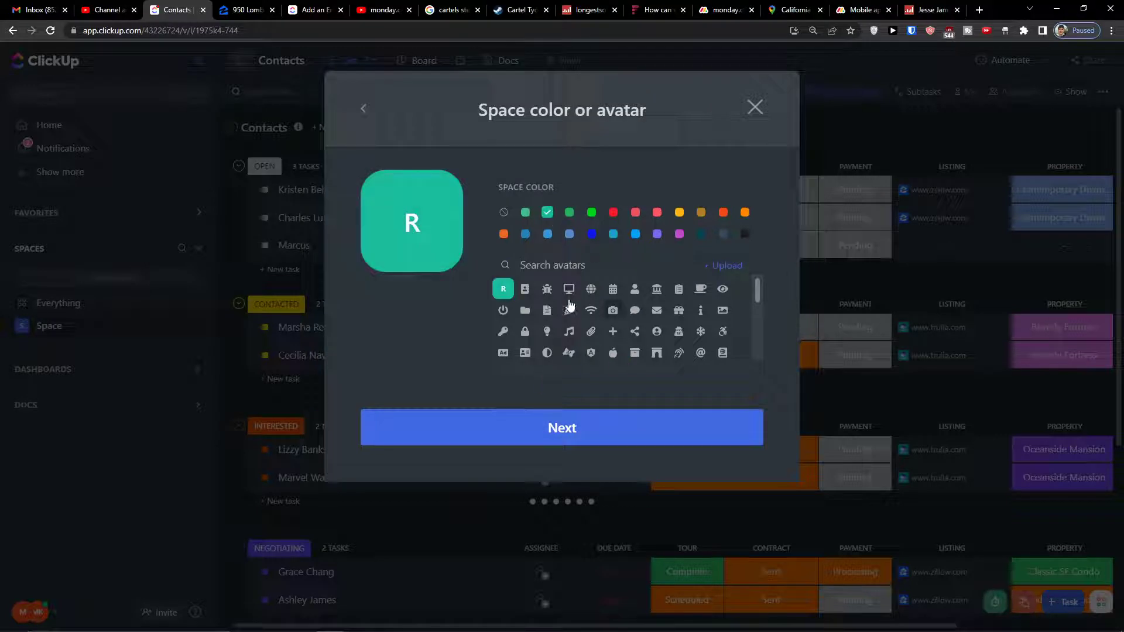
left_click(594, 436)
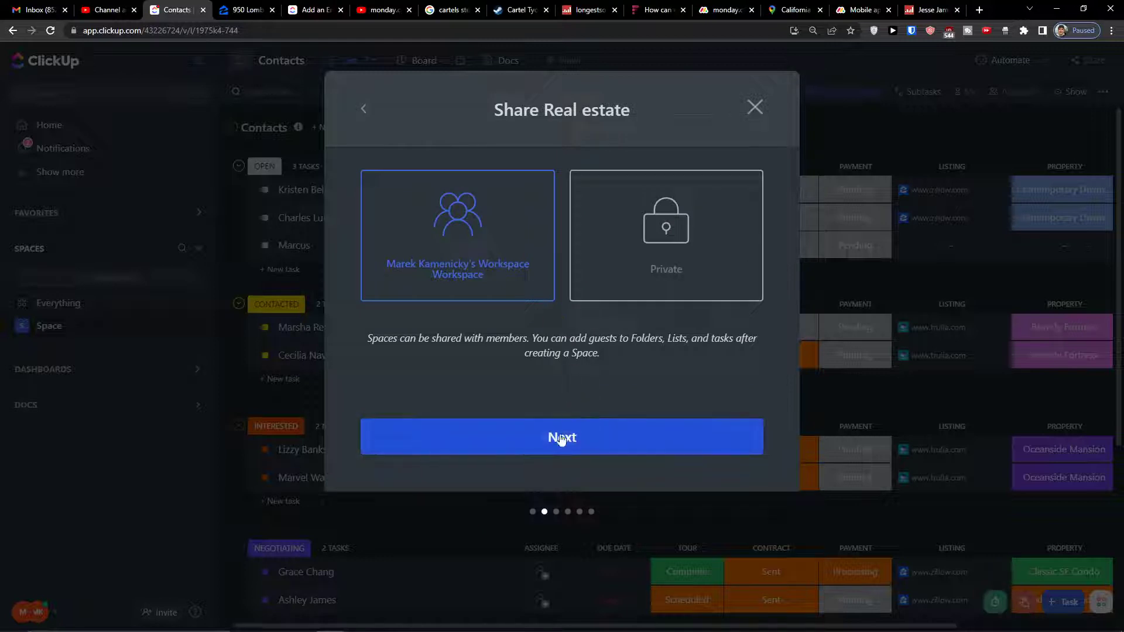
left_click(561, 439)
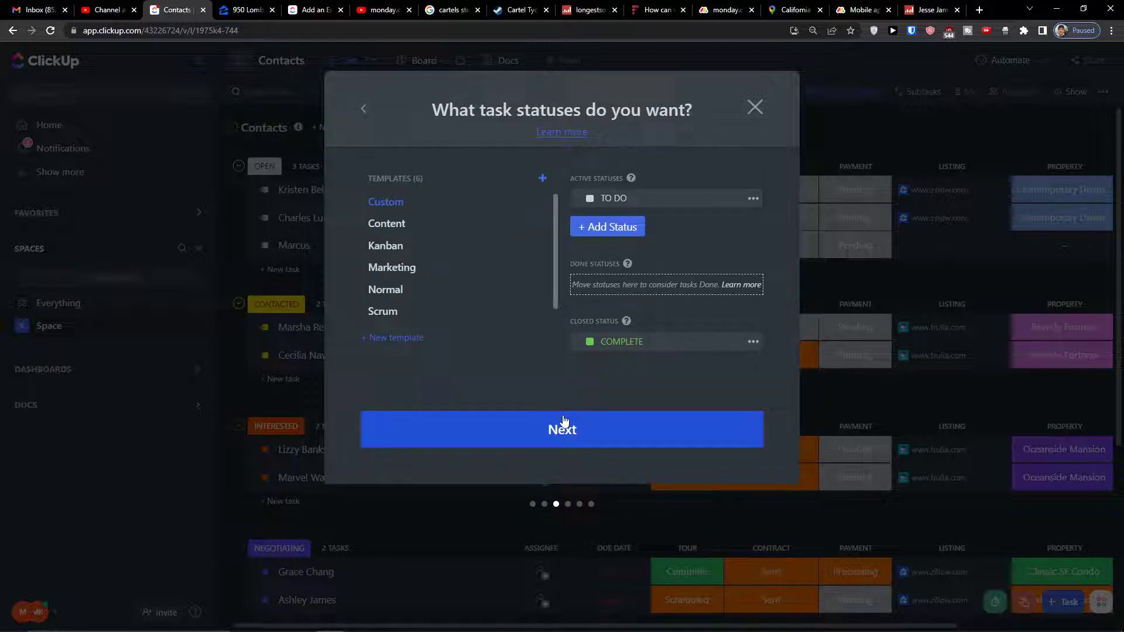
Use the Custom status template for the Space, renaming the first active status LISTINGS and adding a SOLD! status.
left_click(396, 231)
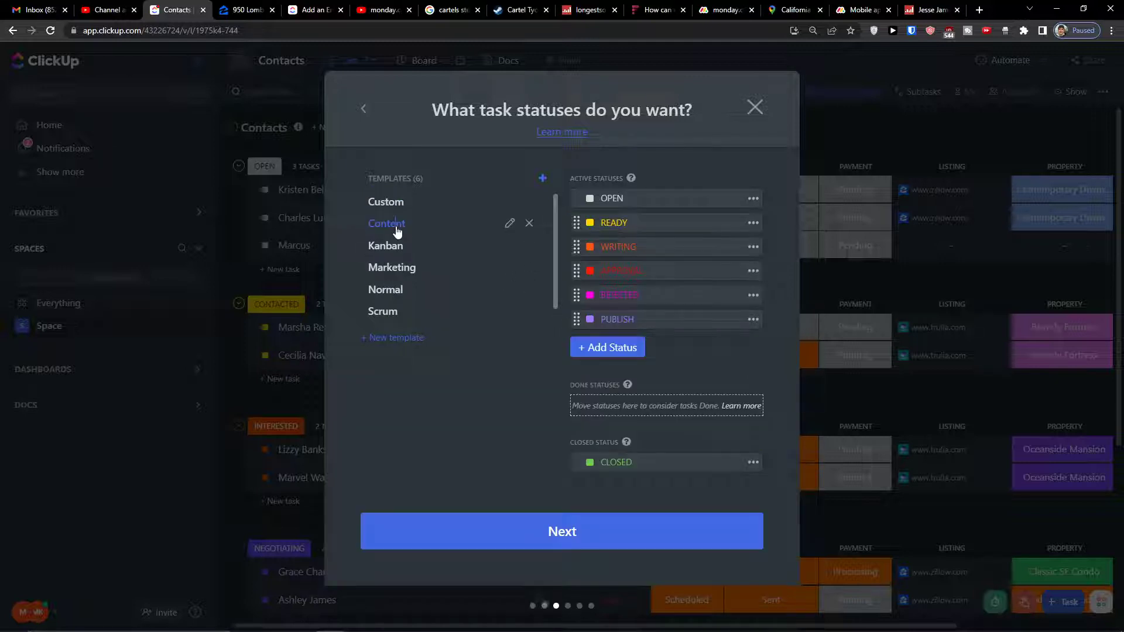
left_click(390, 203)
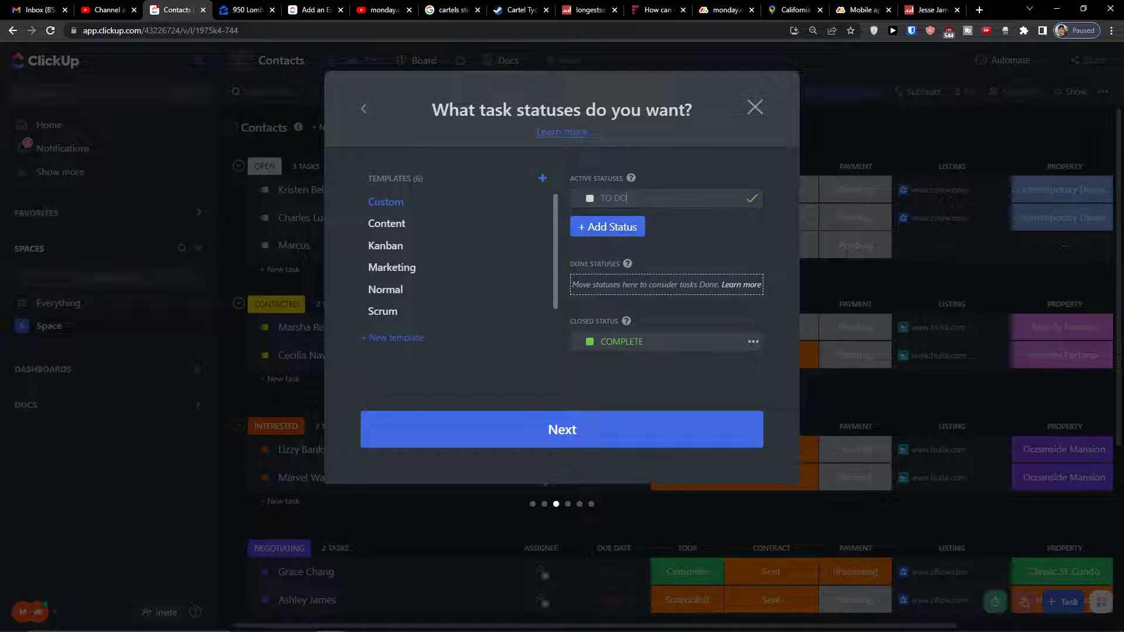
left_click(625, 237)
left_click(638, 206)
left_click(588, 232)
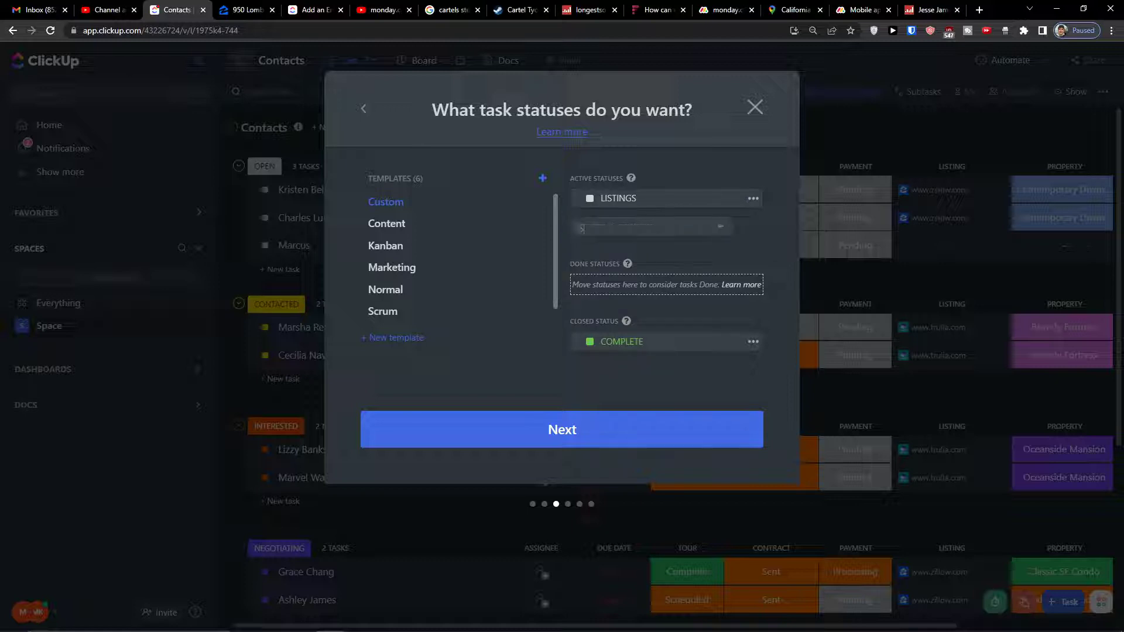
type("SOLD!")
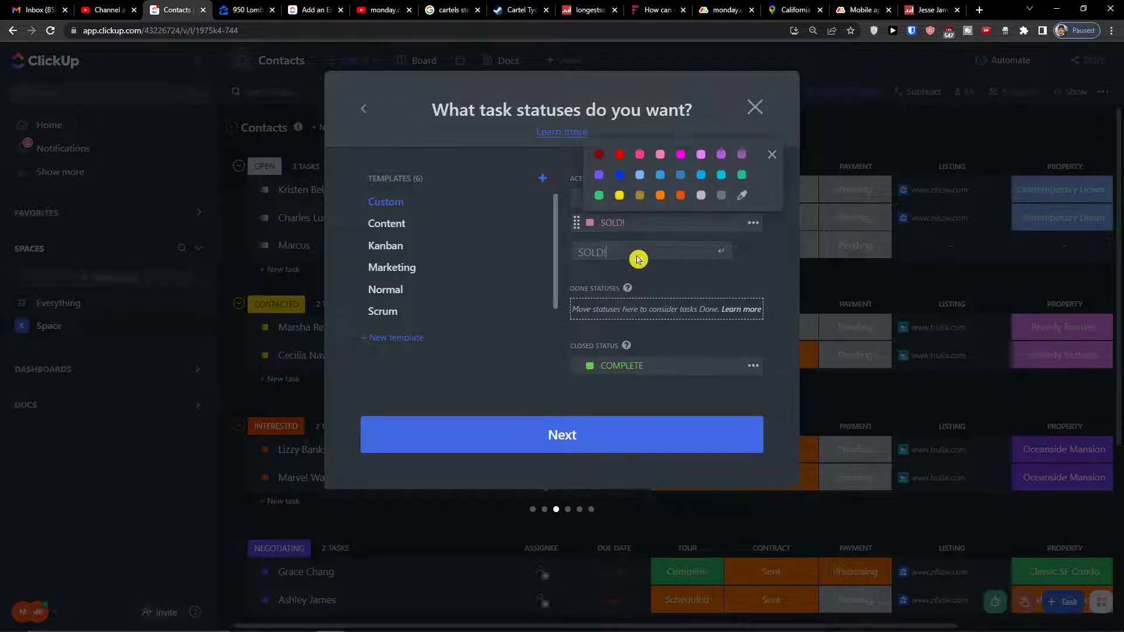
key("Return")
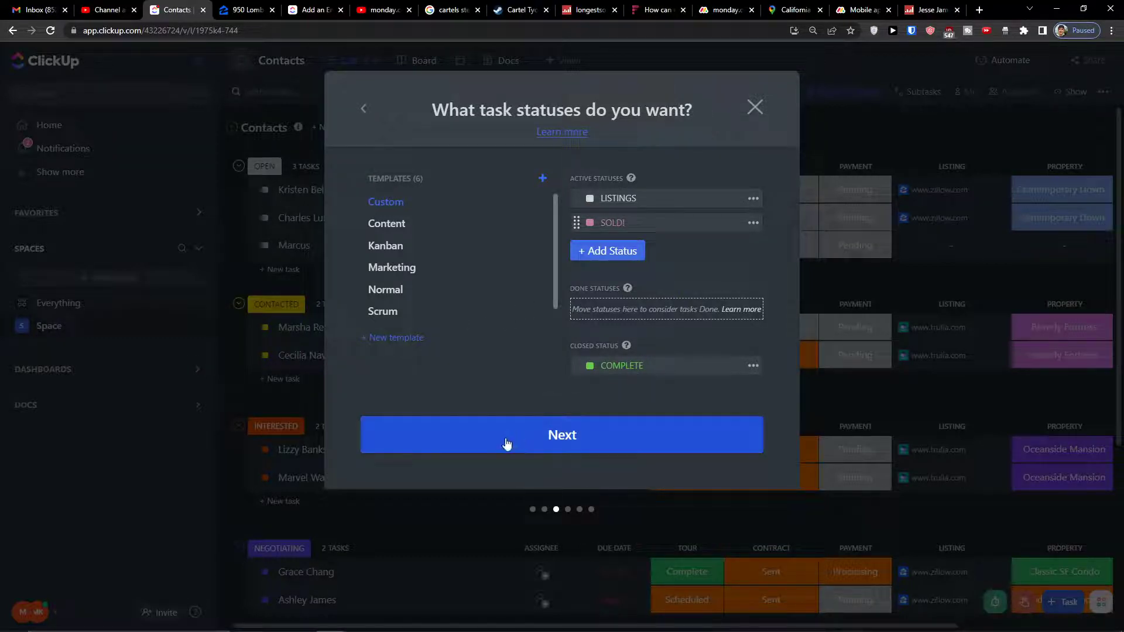
left_click(569, 445)
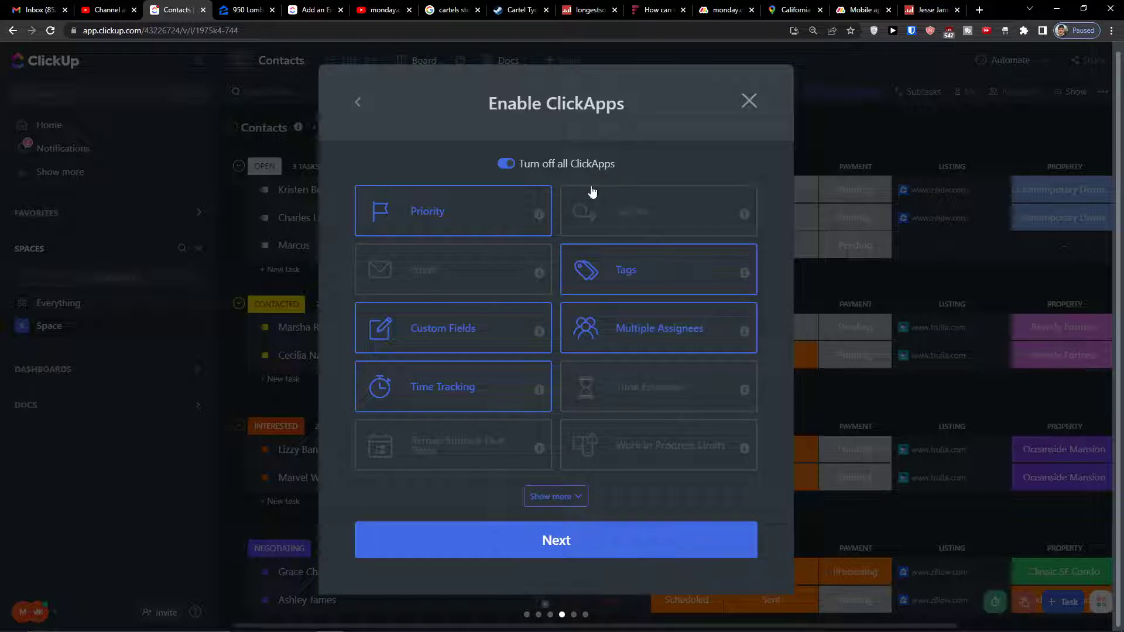
Enable the Time Estimates, Email, Remap Subtask Due Dates, Work in Progress Limits, Milestones and Sprints ClickApps for the Space.
left_click(590, 385)
double_click(627, 387)
left_click(459, 291)
left_click(474, 462)
left_click(549, 496)
left_click(625, 464)
scroll(515, 366, "down", 2)
left_click(521, 487)
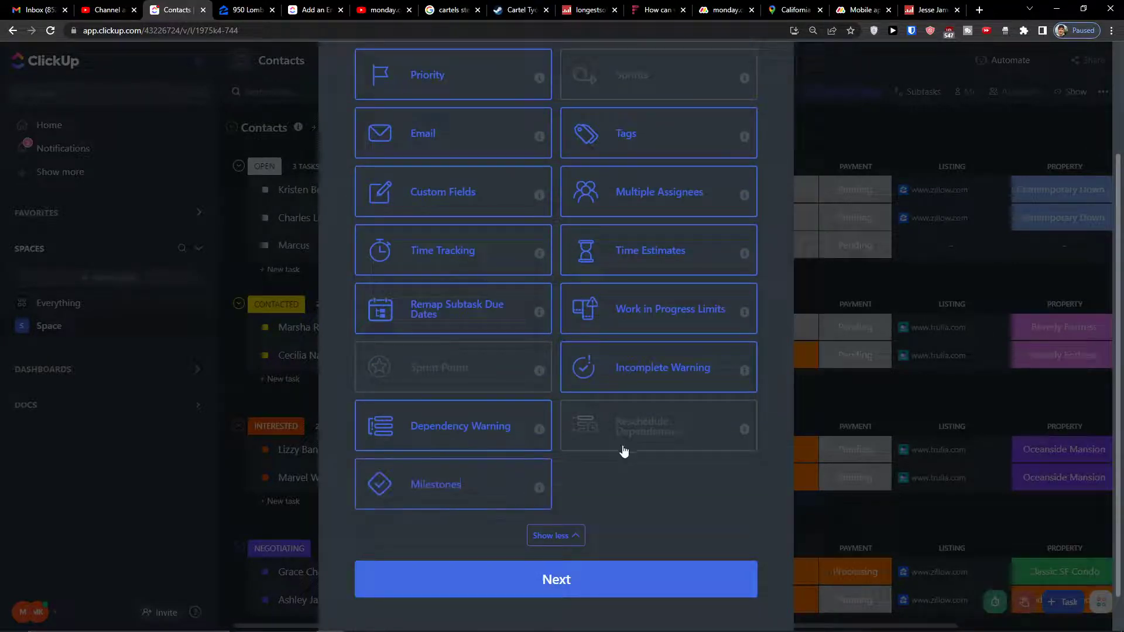
scroll(660, 441, "up", 3)
left_click(607, 206)
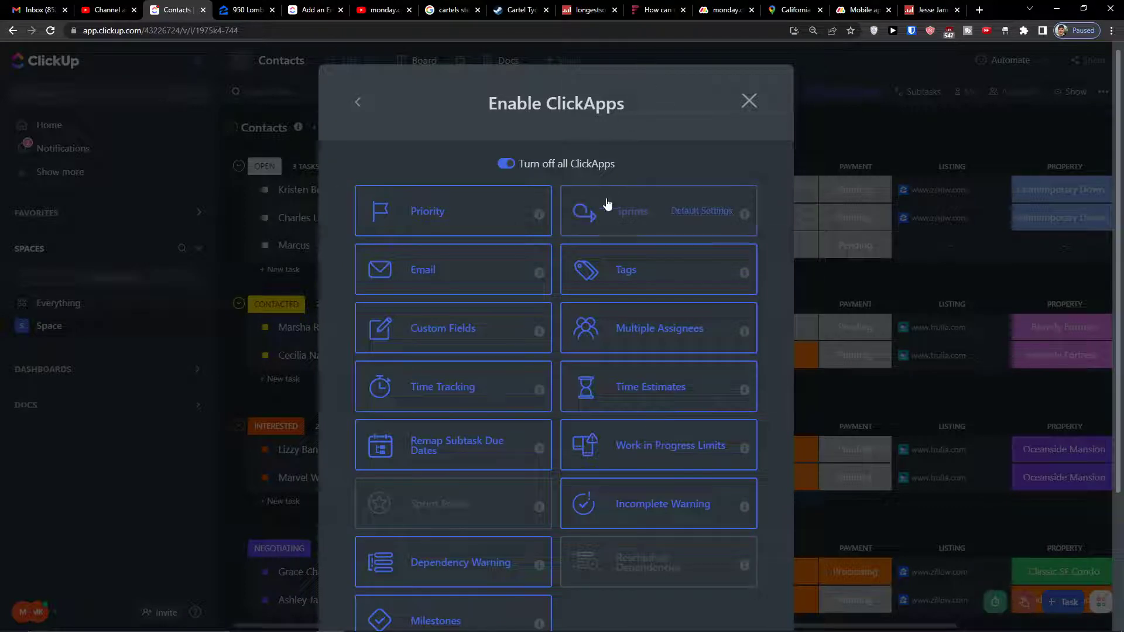
scroll(559, 351, "down", 3)
left_click(565, 579)
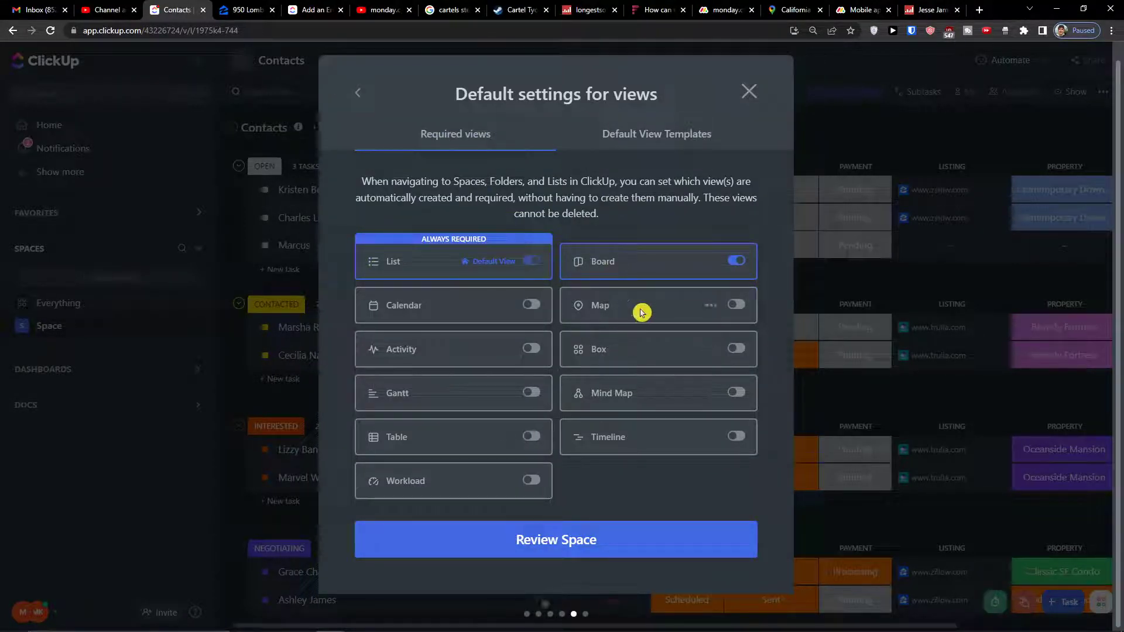
Add Map, Calendar and Table to the Space's required views and create the Real estate Space.
left_click(735, 304)
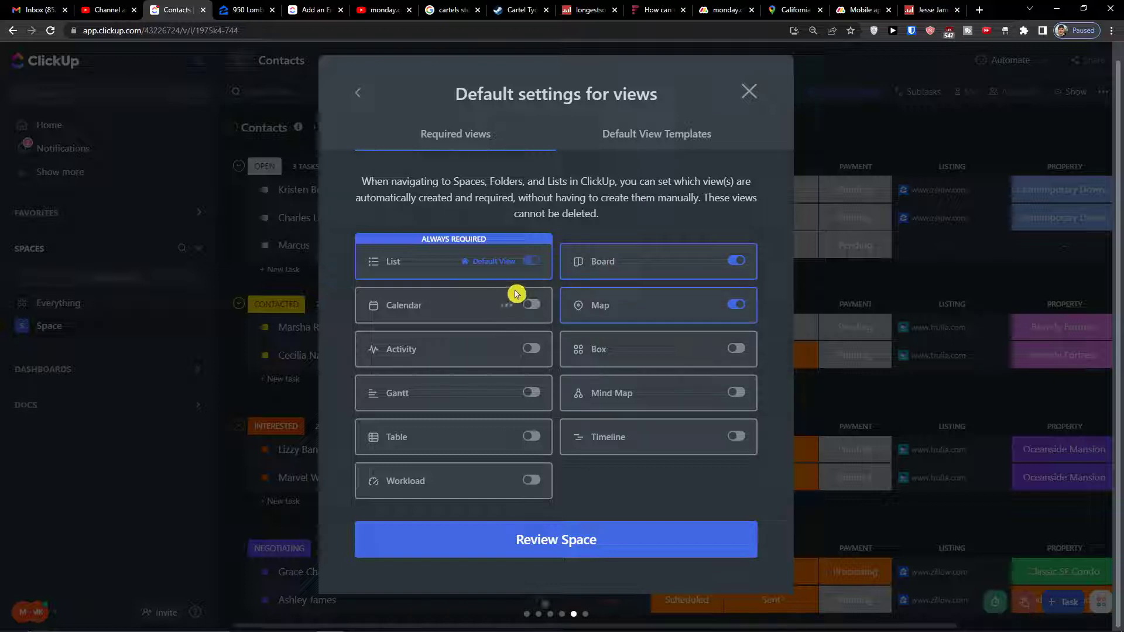
left_click(531, 305)
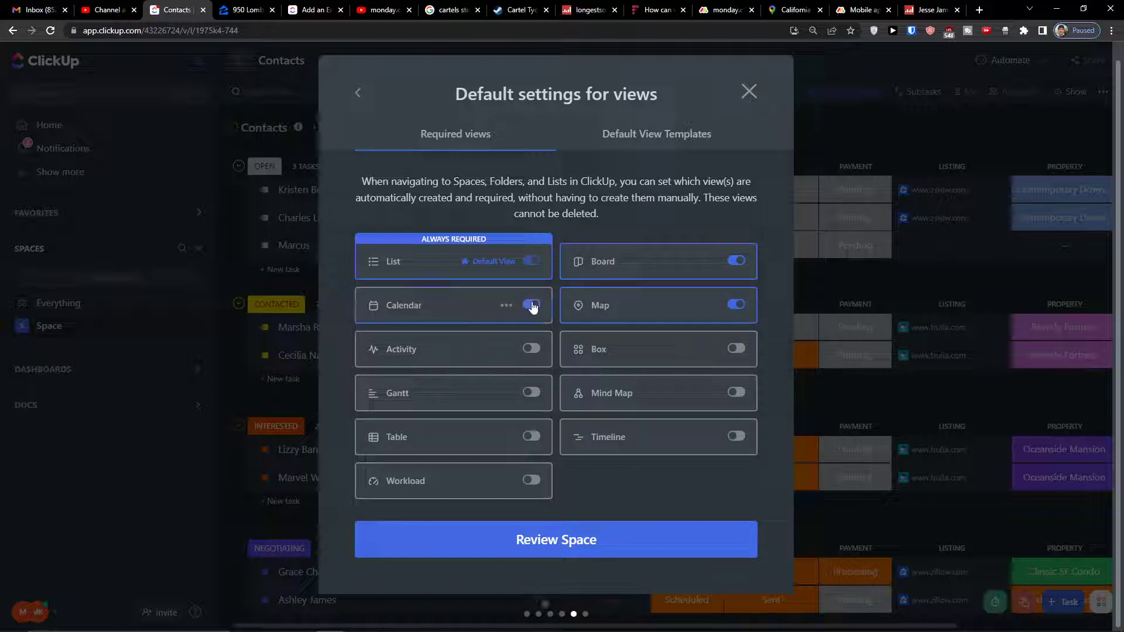
left_click(531, 437)
left_click(568, 545)
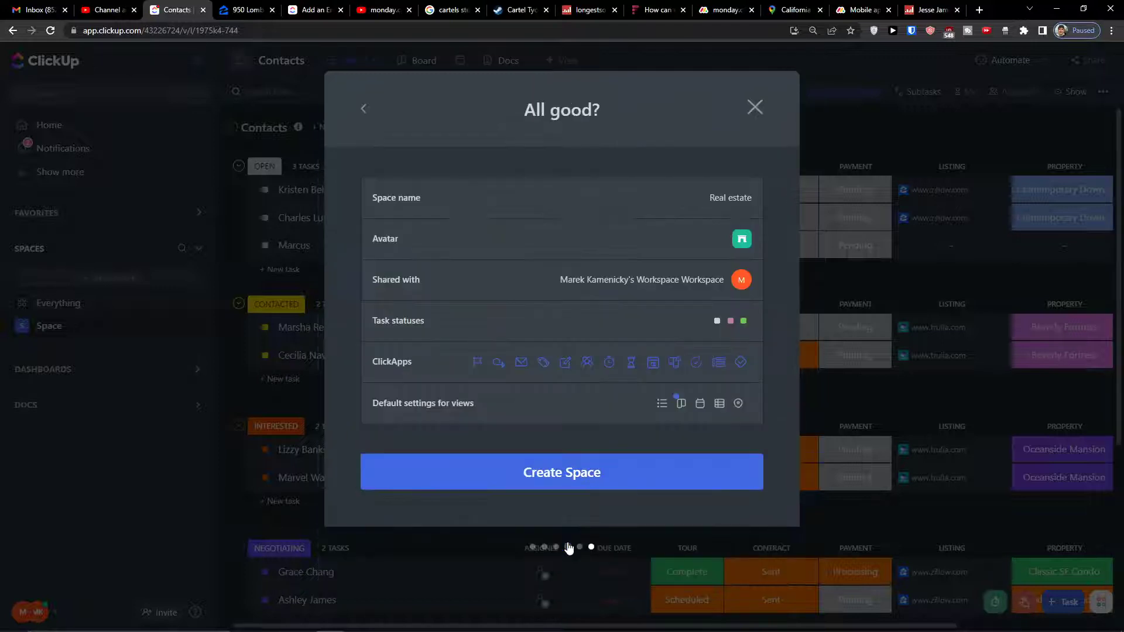
left_click(581, 468)
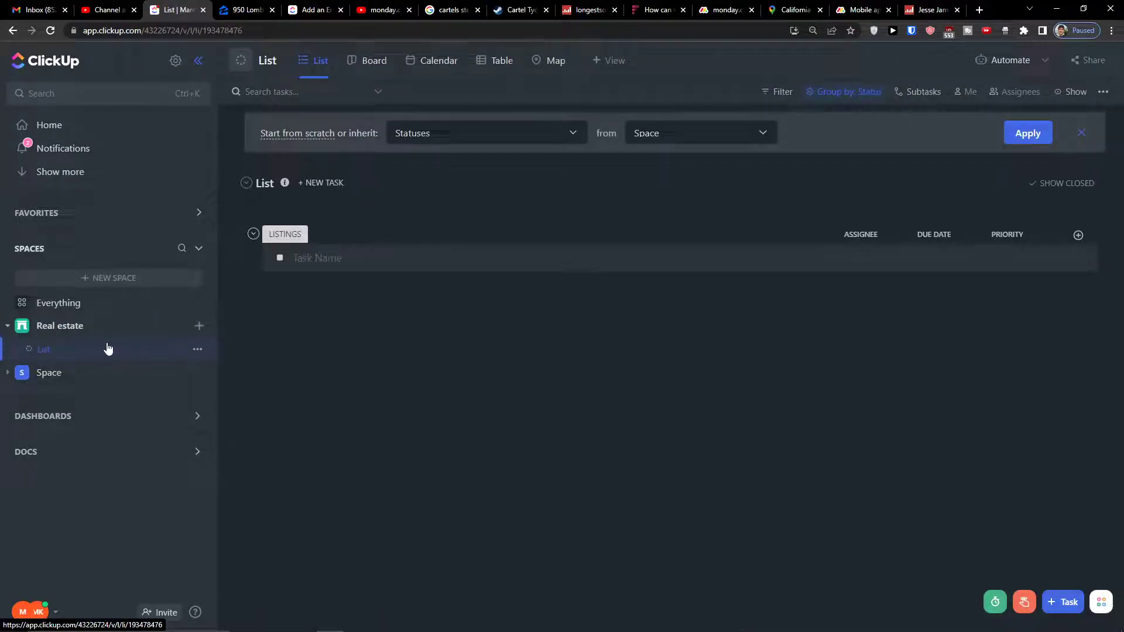
Create a List named Properties in the Real estate Space.
left_click(200, 328)
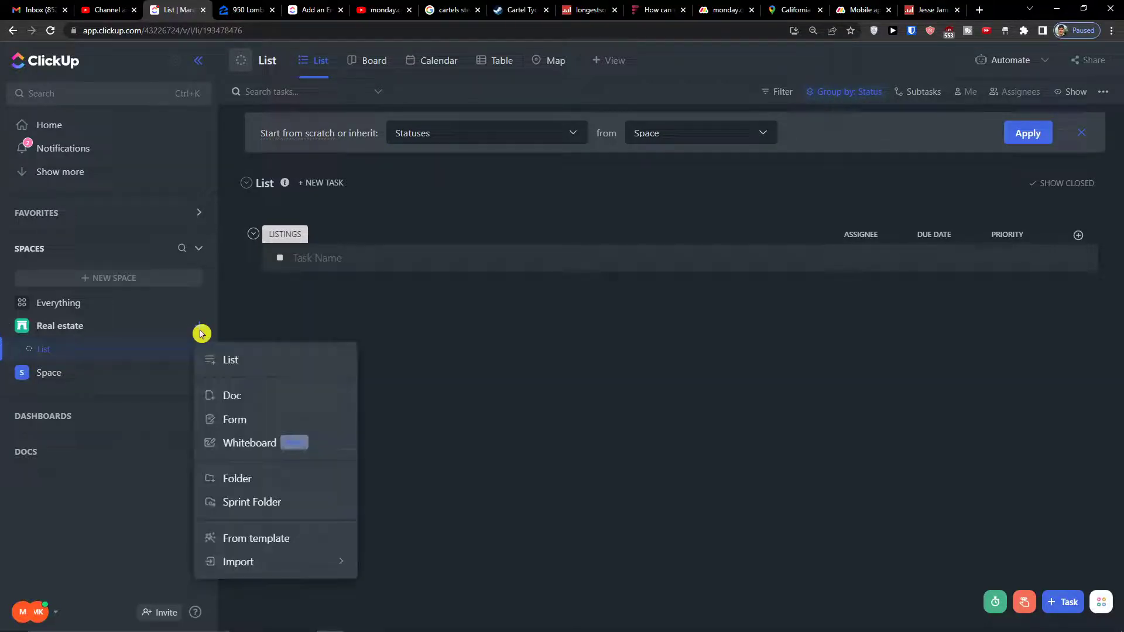
left_click(231, 360)
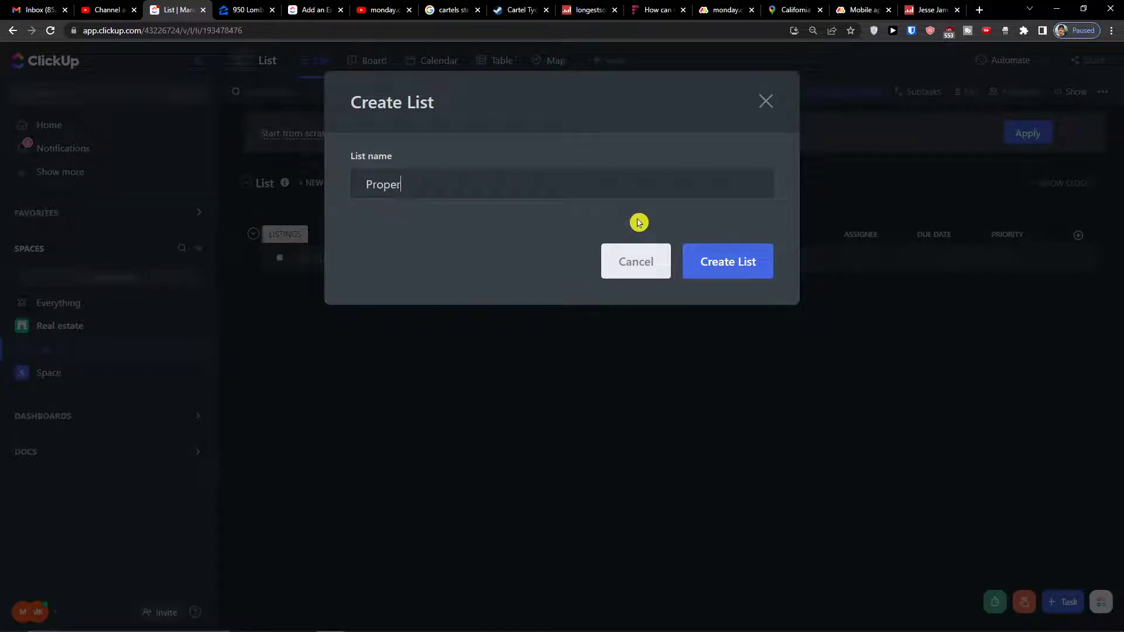
type("Properties")
left_click(724, 252)
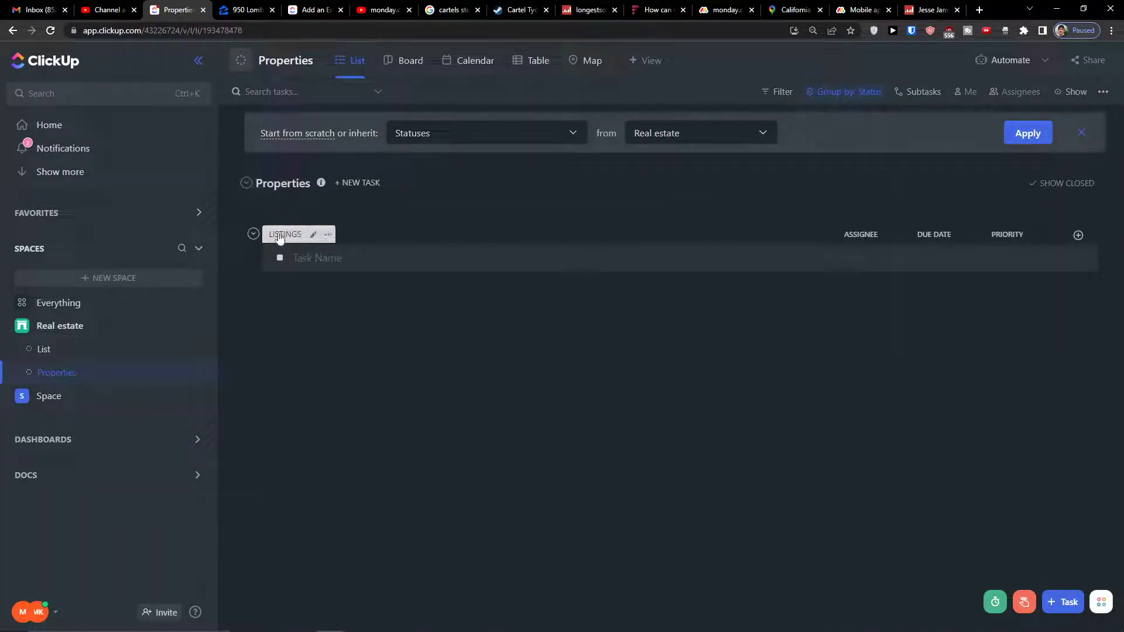
Re-enter LISTINGS as the name of the existing status in the Properties list and save it.
left_click(279, 236)
left_click(313, 235)
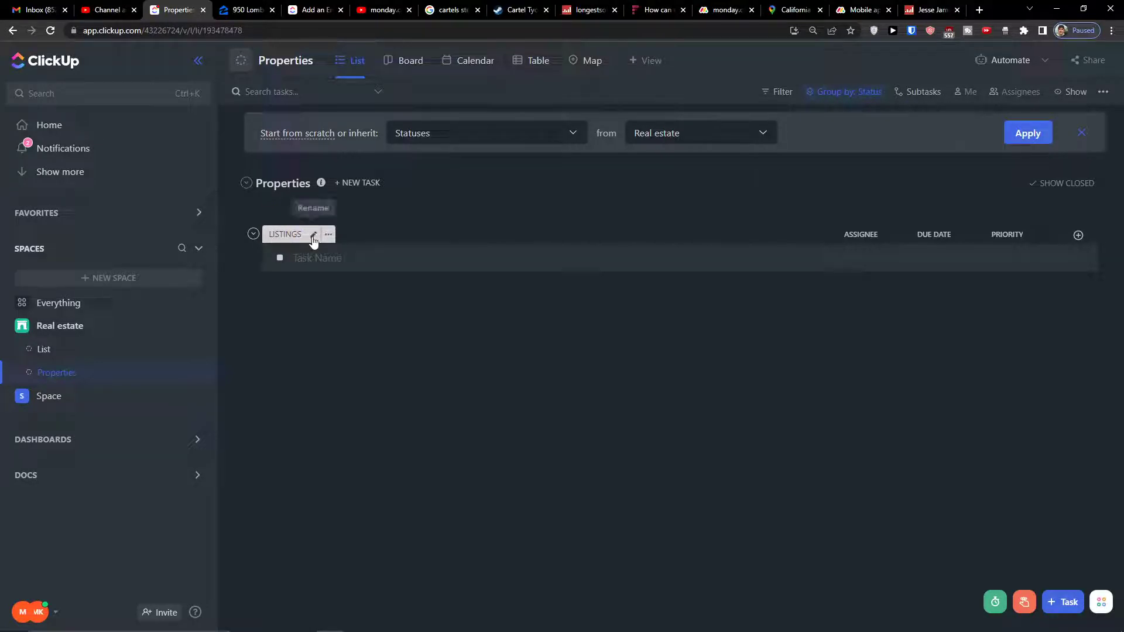
double_click(318, 240)
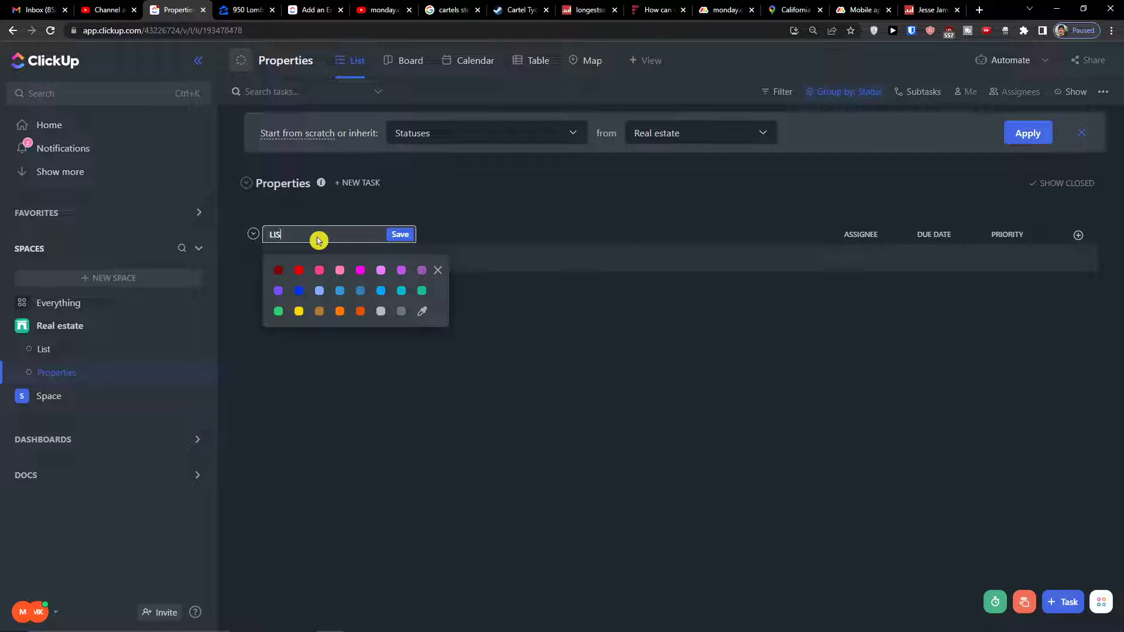
left_click(393, 235)
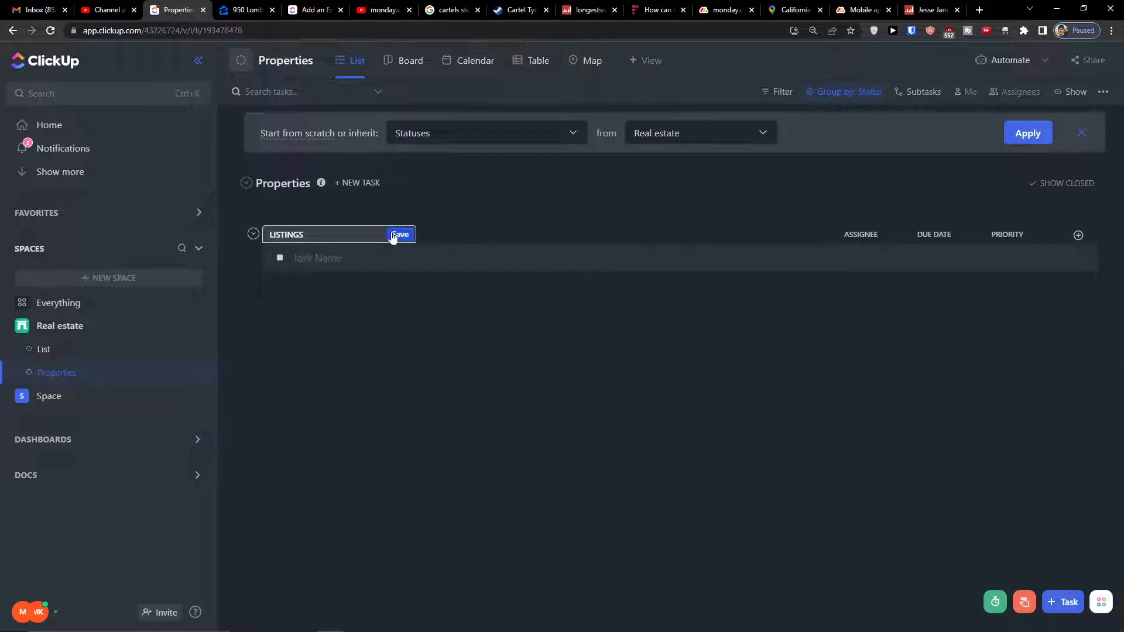
Dismiss the inherit settings bar and add a green status named LISTINGS. to the Properties list only.
mouse_move(254, 186)
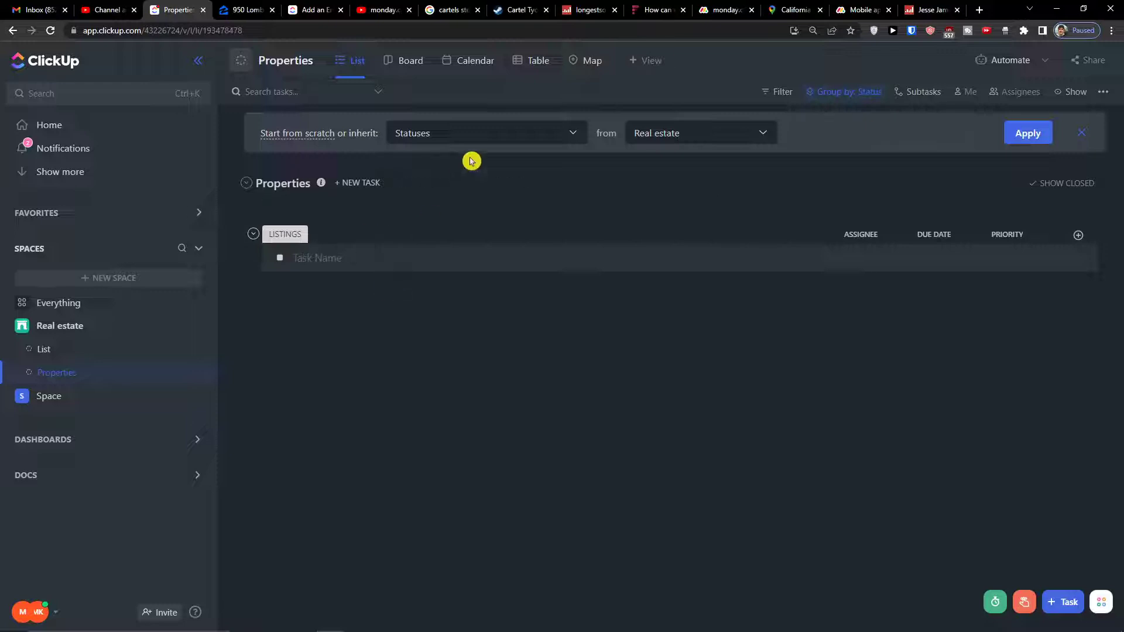
left_click(1081, 133)
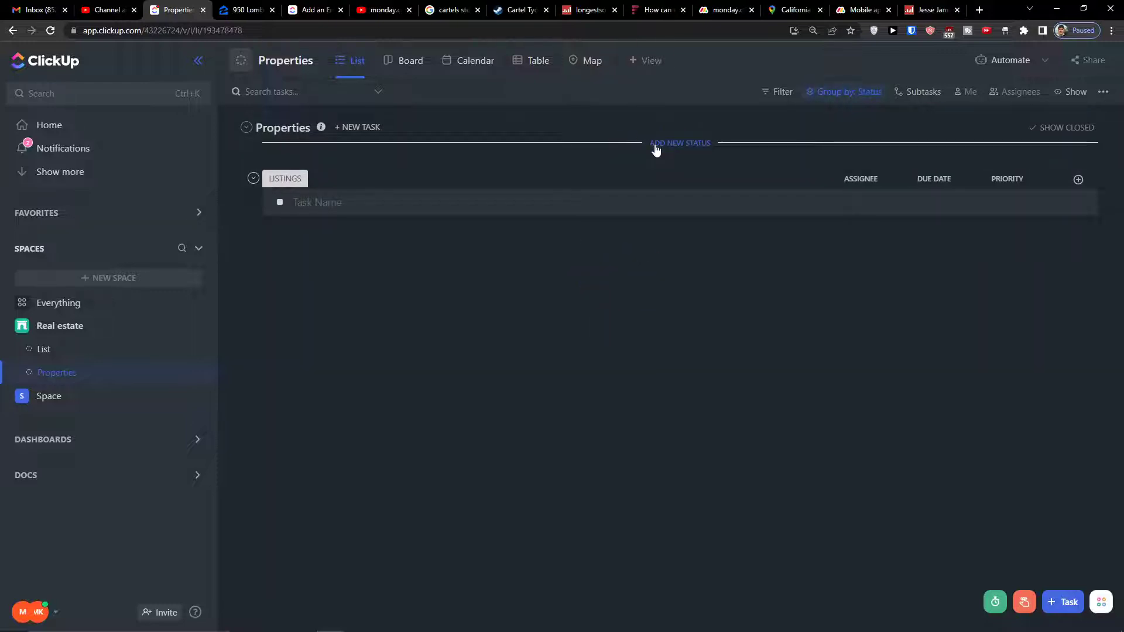
left_click(656, 147)
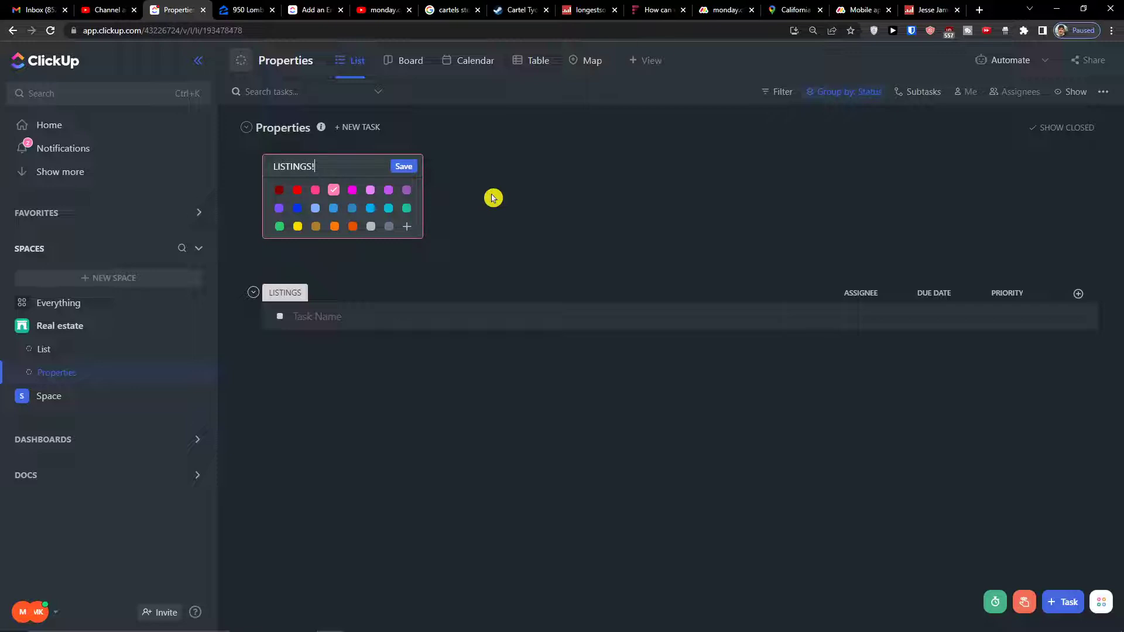
key("BackSpace")
key("BackSpace")
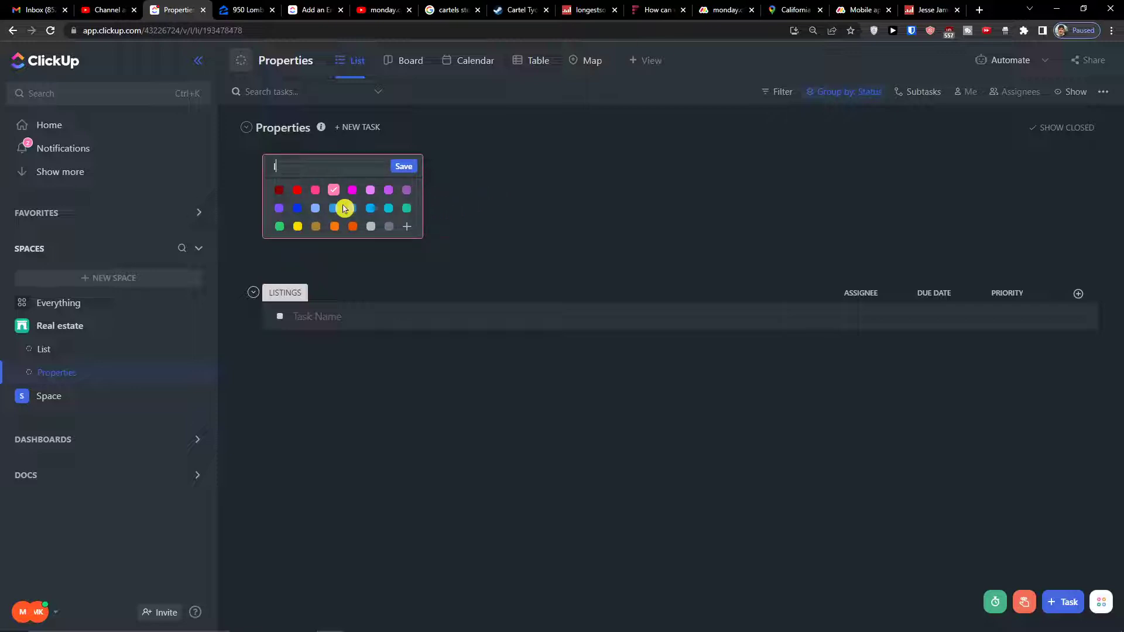
left_click(280, 225)
left_click(402, 170)
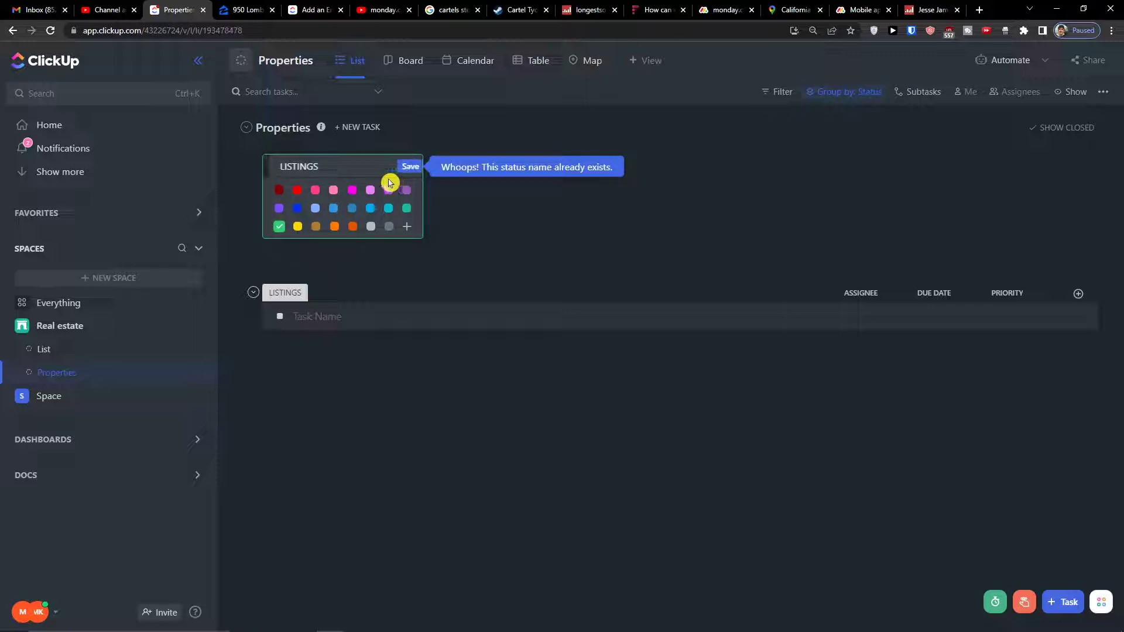
type(".")
left_click(403, 167)
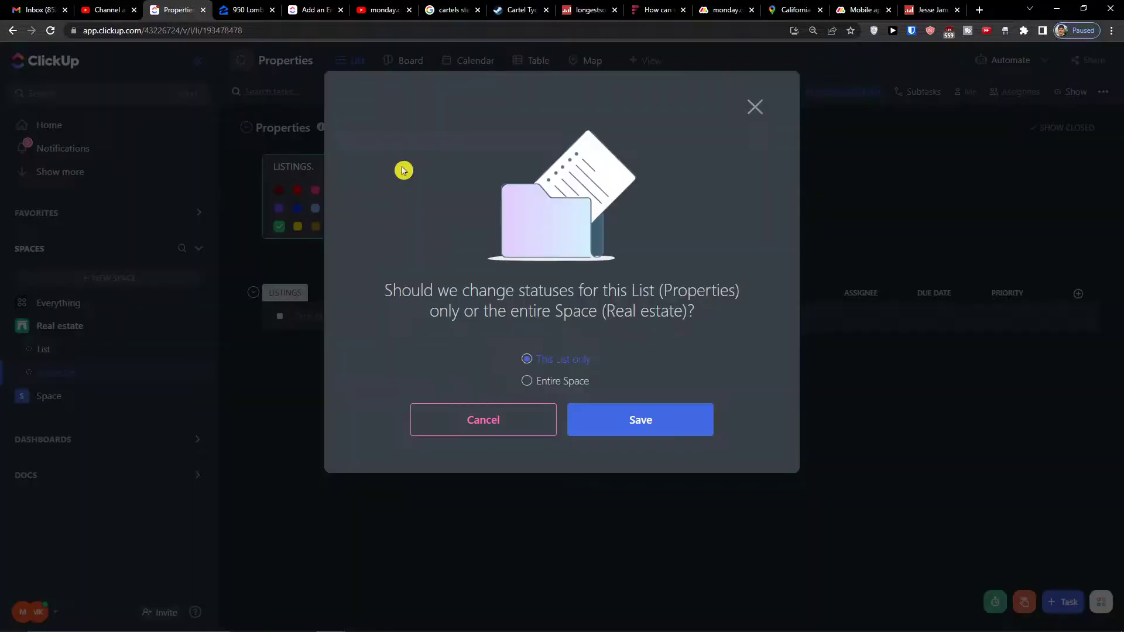
left_click(590, 414)
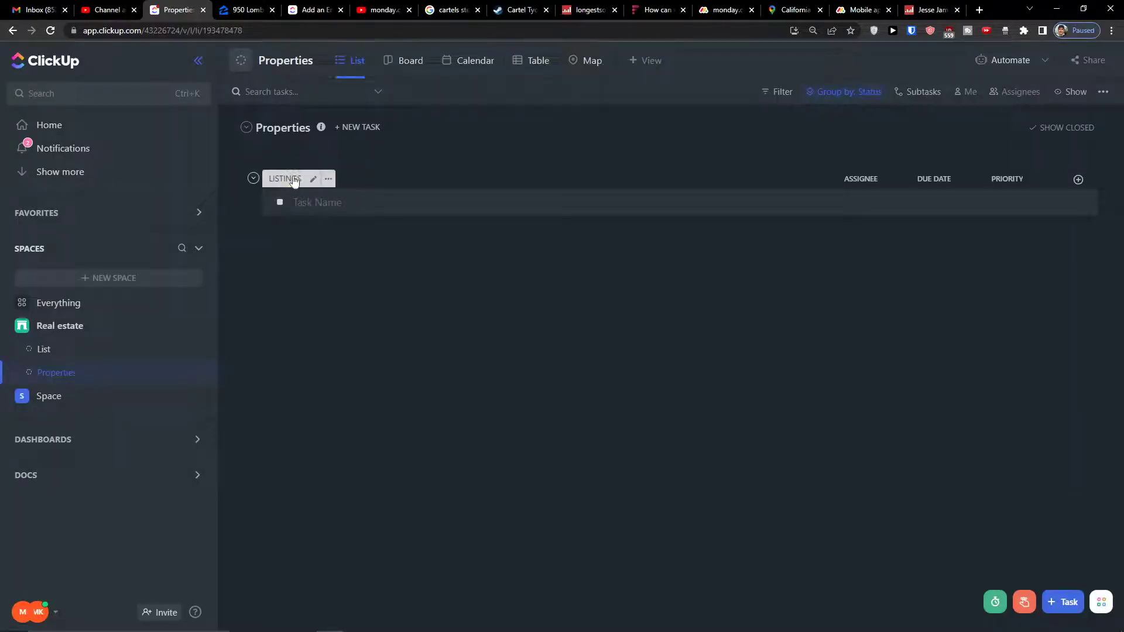
Turn on the display of empty statuses in the Properties list view.
left_click(1073, 92)
left_click(1094, 315)
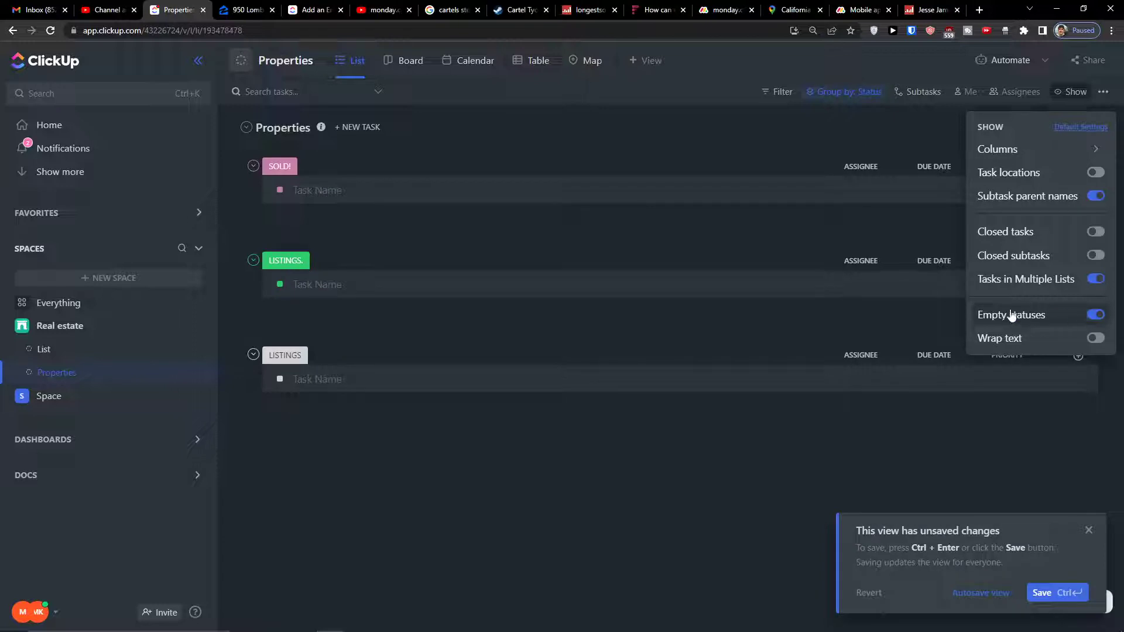
left_click(572, 256)
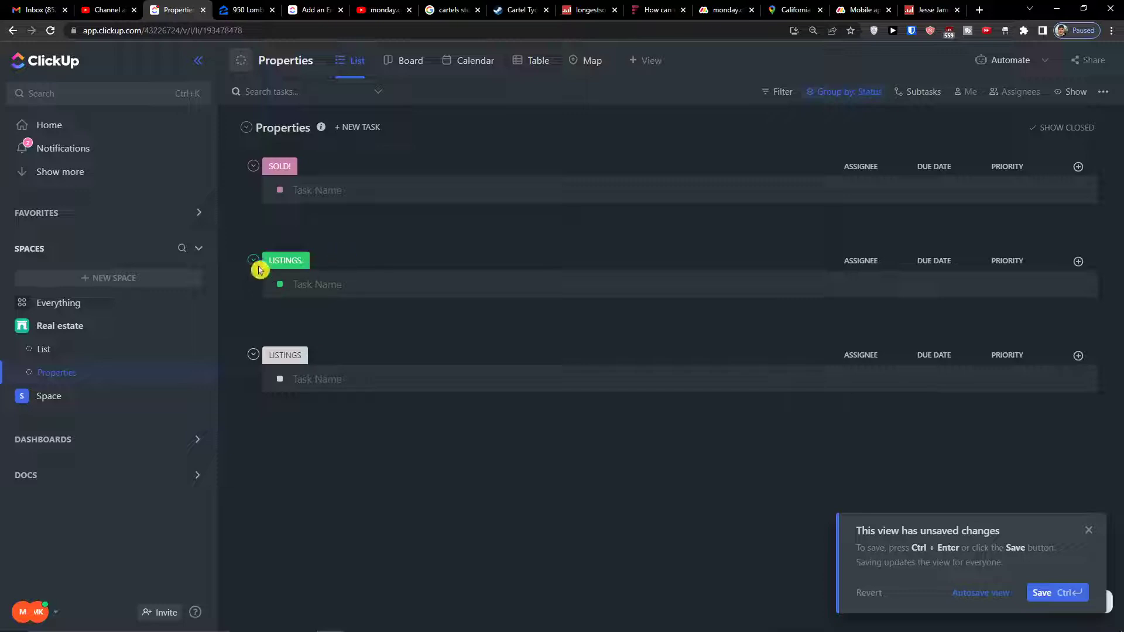
Check the group options of the statuses and try to hide the white LISTINGS status.
left_click(282, 170)
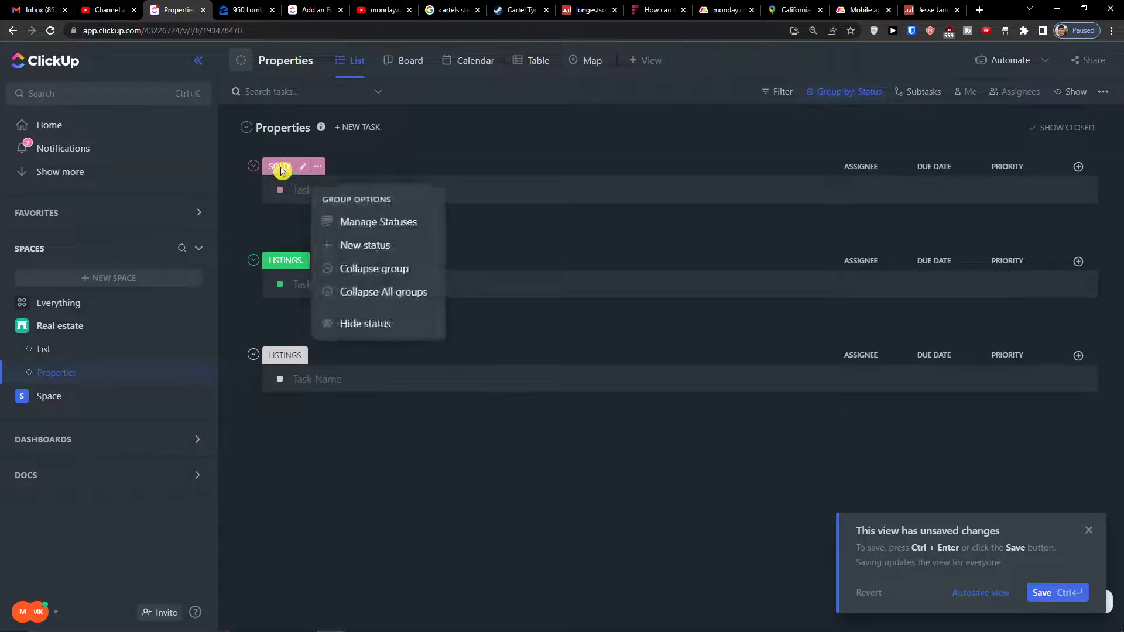
left_click(317, 261)
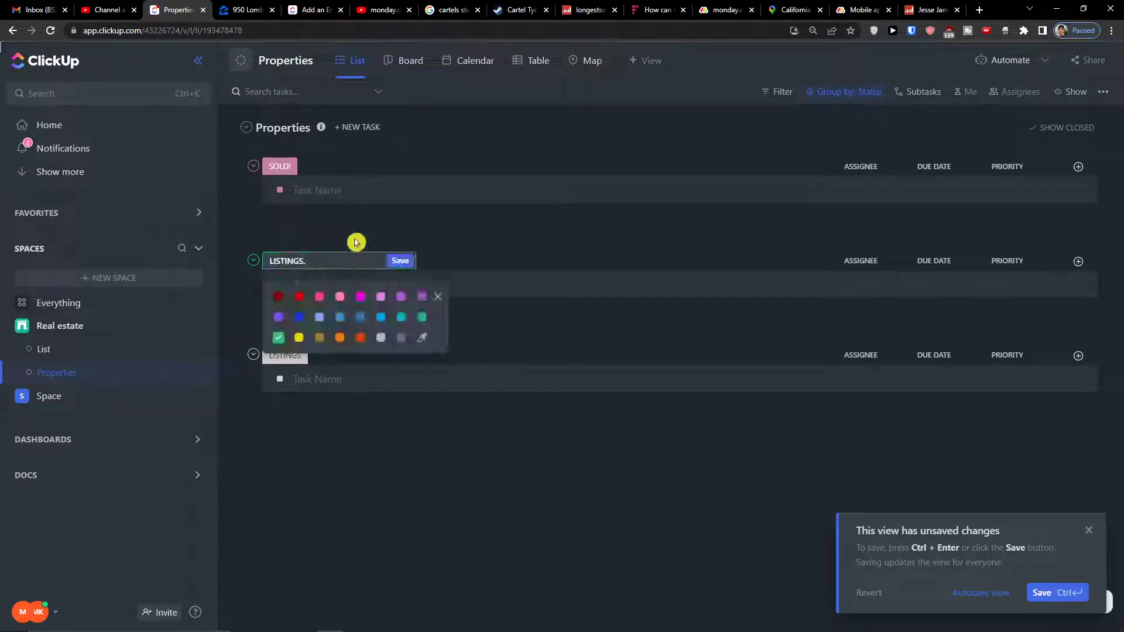
key("Return")
left_click(328, 261)
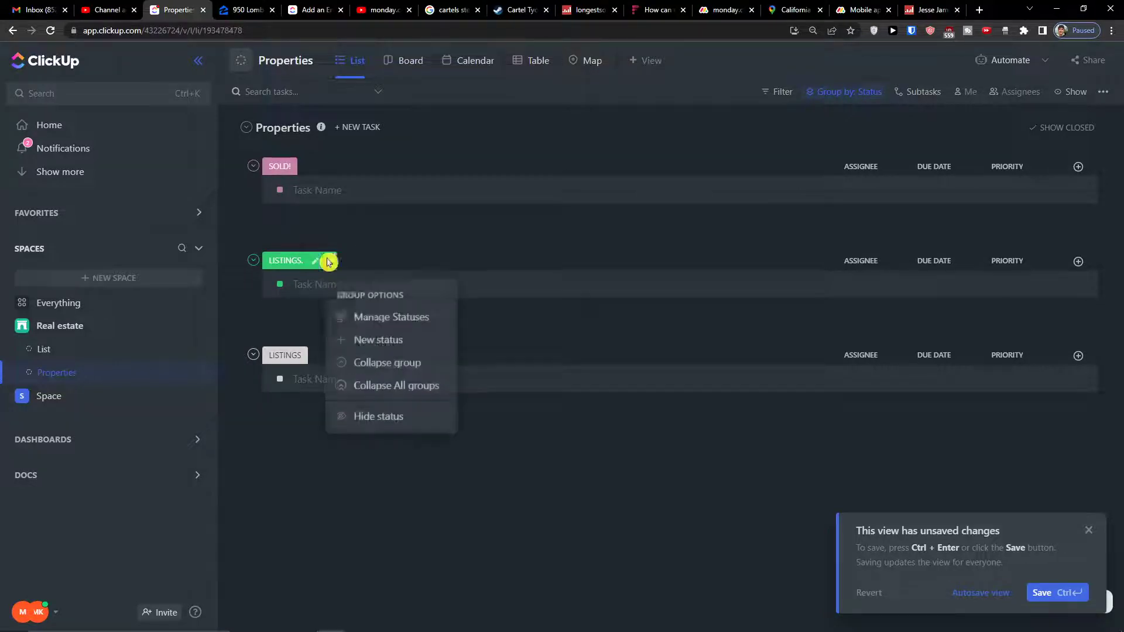
left_click(323, 359)
left_click(329, 355)
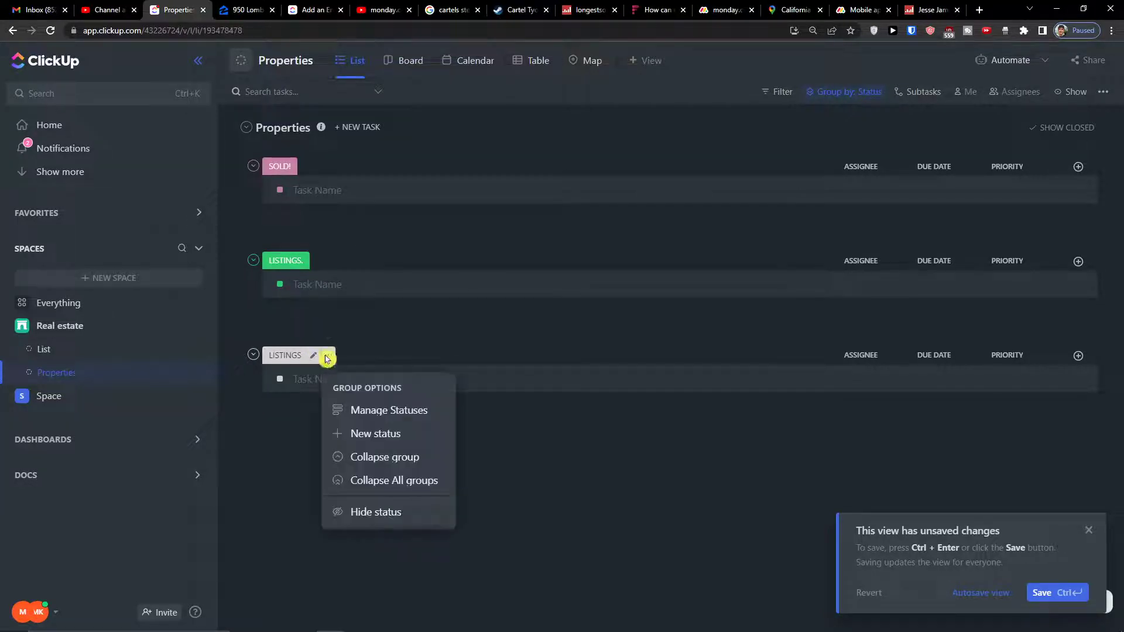
left_click(371, 512)
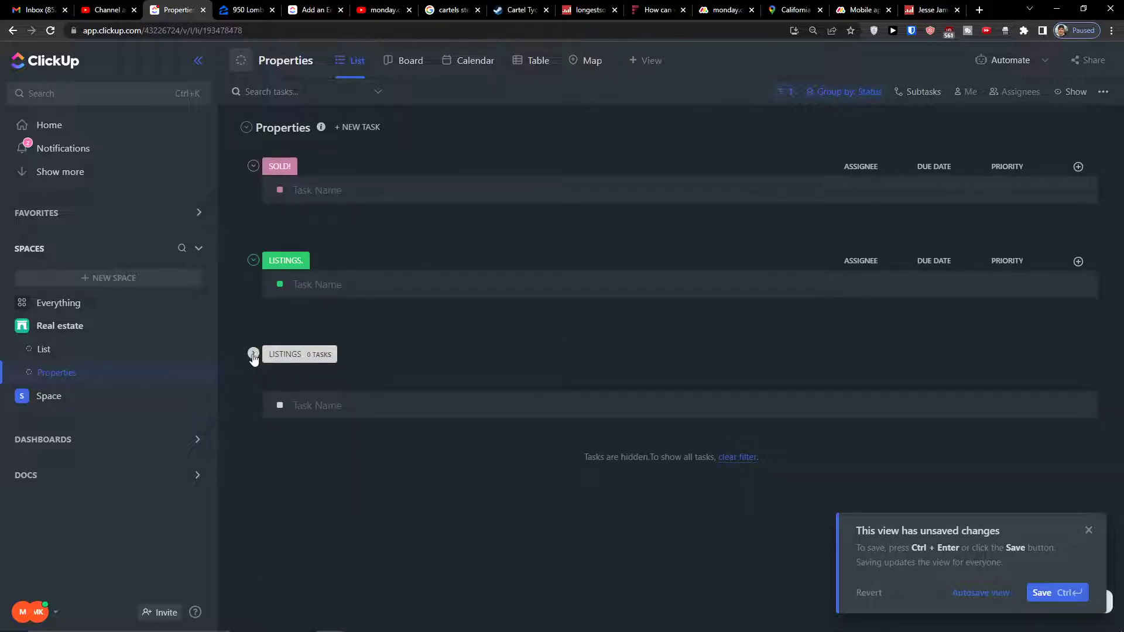
left_click(329, 355)
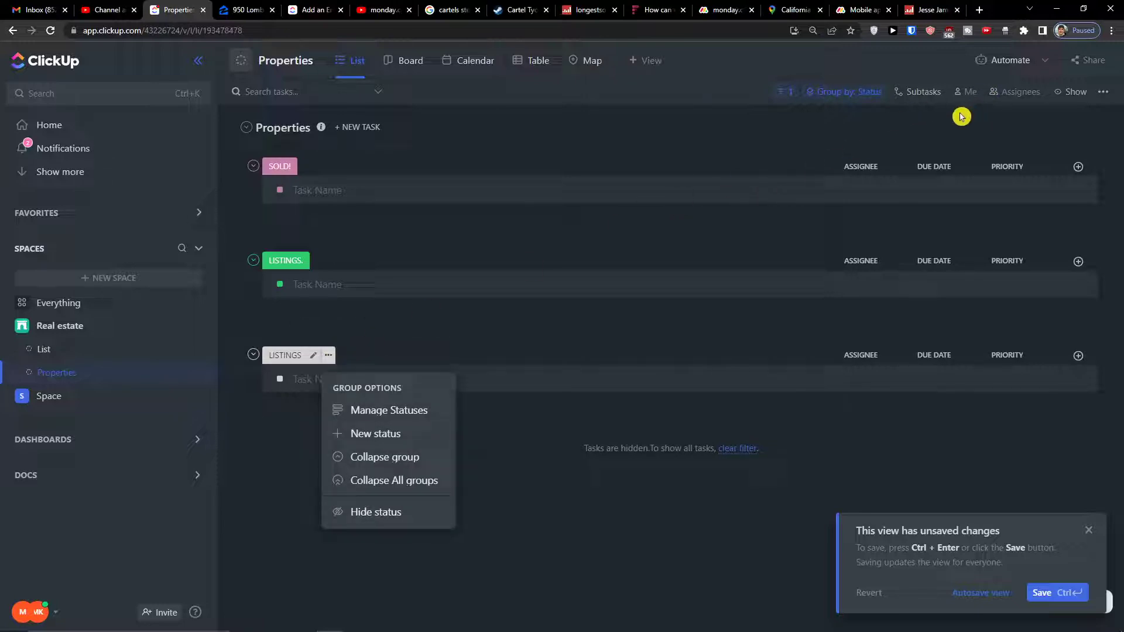
left_click(913, 121)
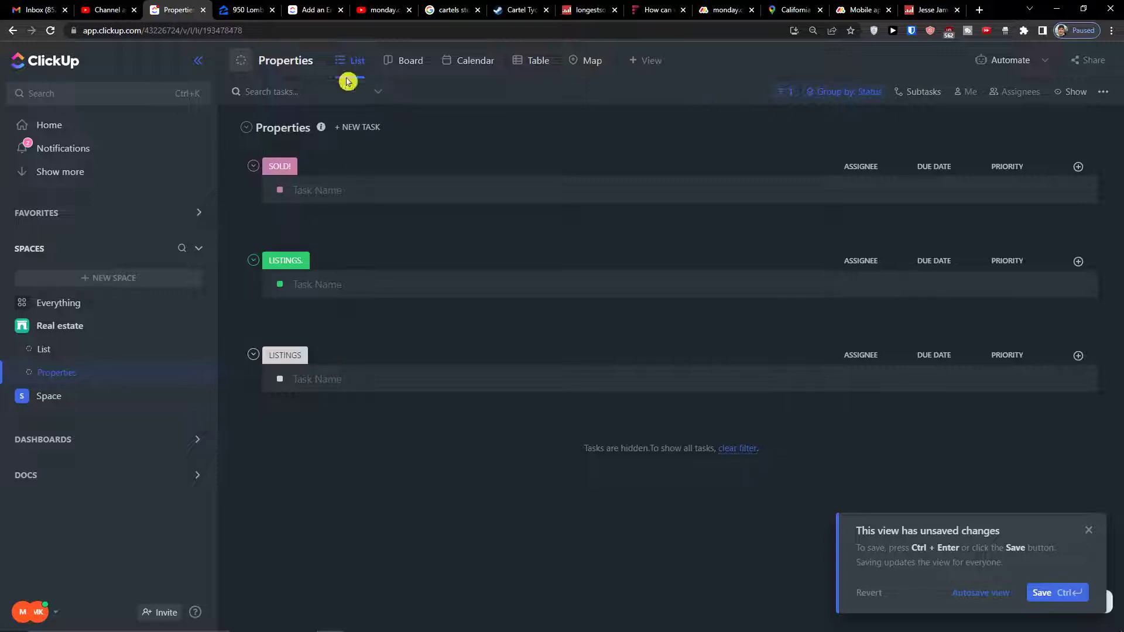
Delete the SOLD! status and the green LISTINGS. status from the Properties list.
left_click(322, 60)
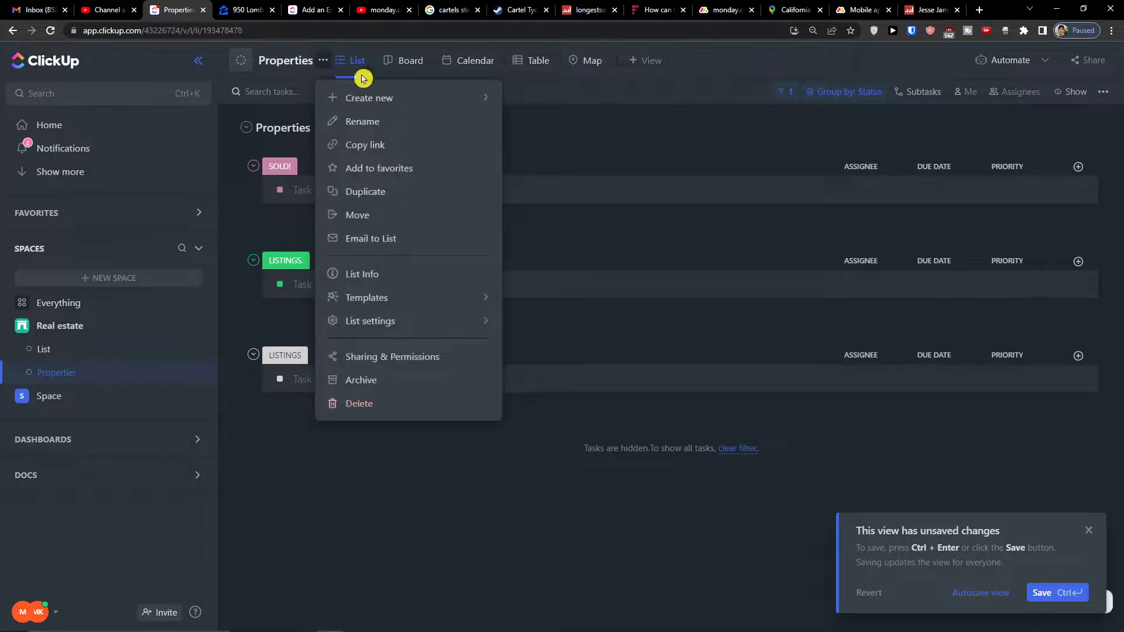
mouse_move(410, 326)
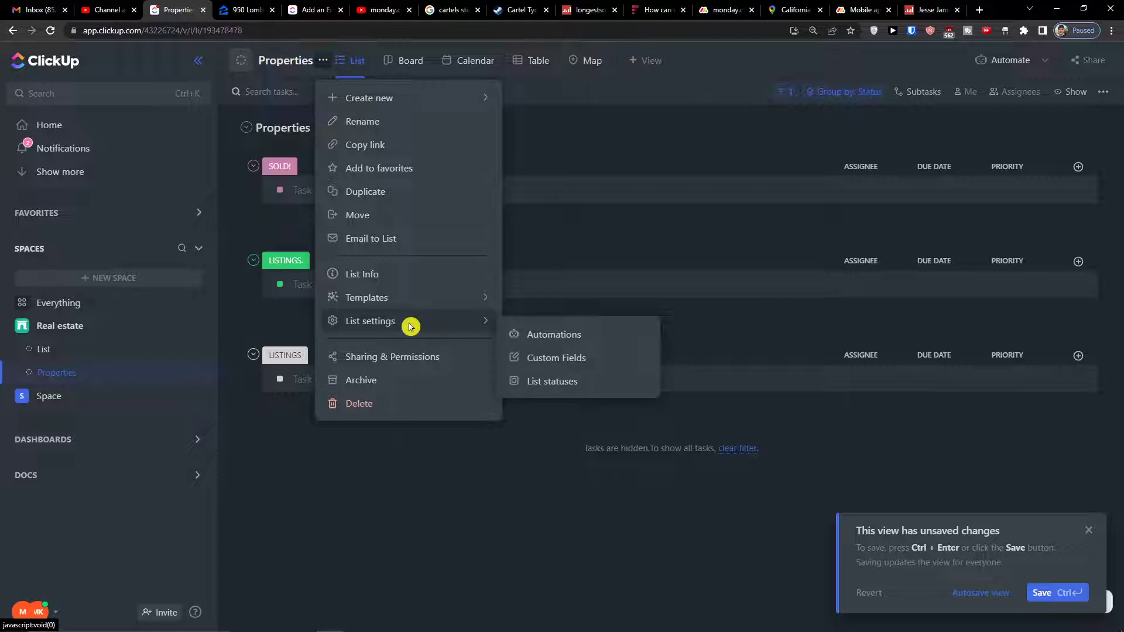
left_click(517, 381)
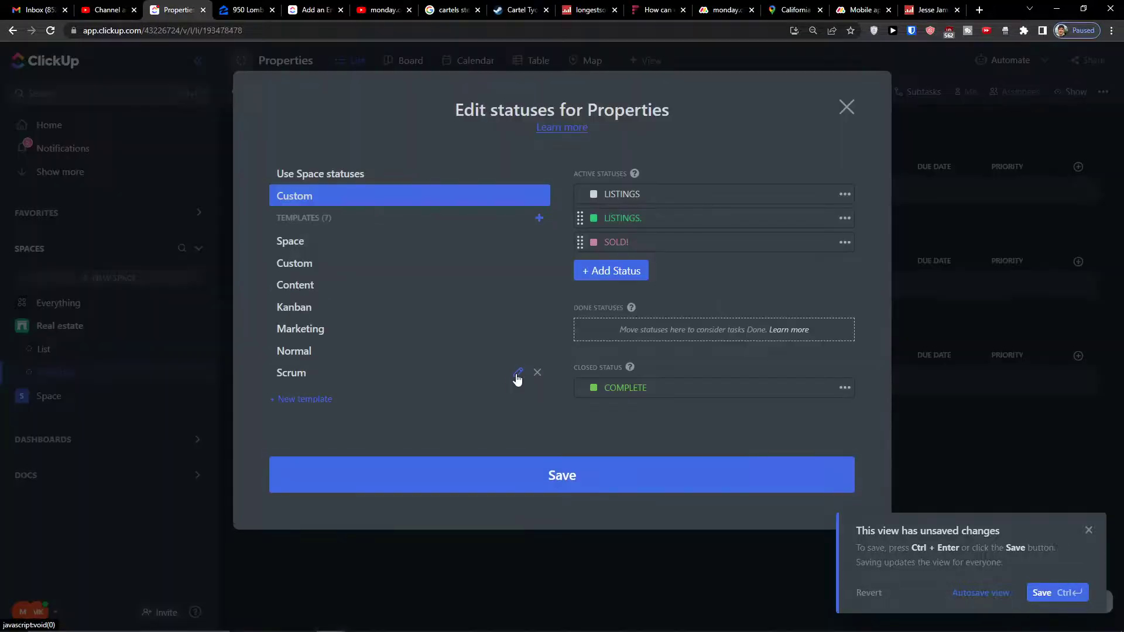
left_click(845, 243)
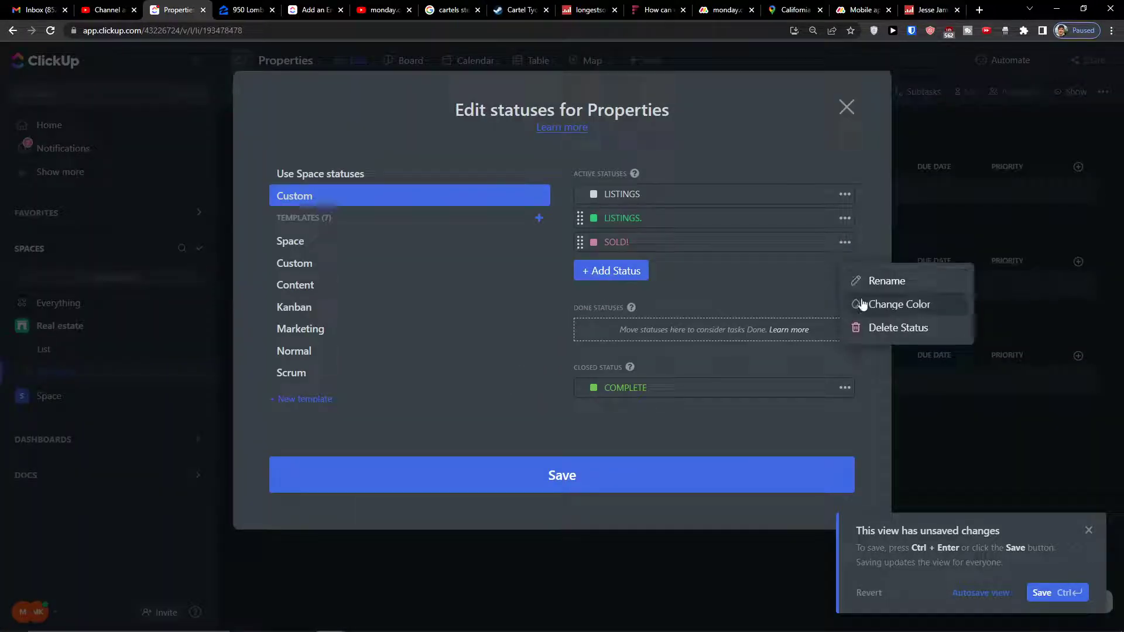
left_click(868, 326)
left_click(844, 219)
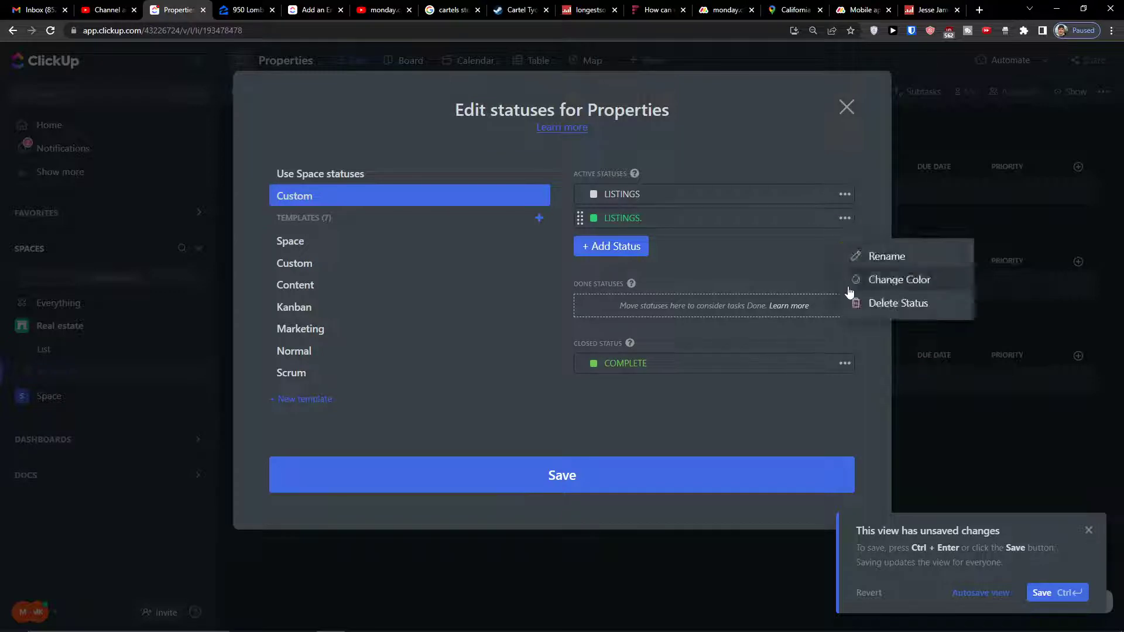
left_click(855, 303)
Add a green active status named SOLD to the Properties list and save the statuses.
left_click(845, 194)
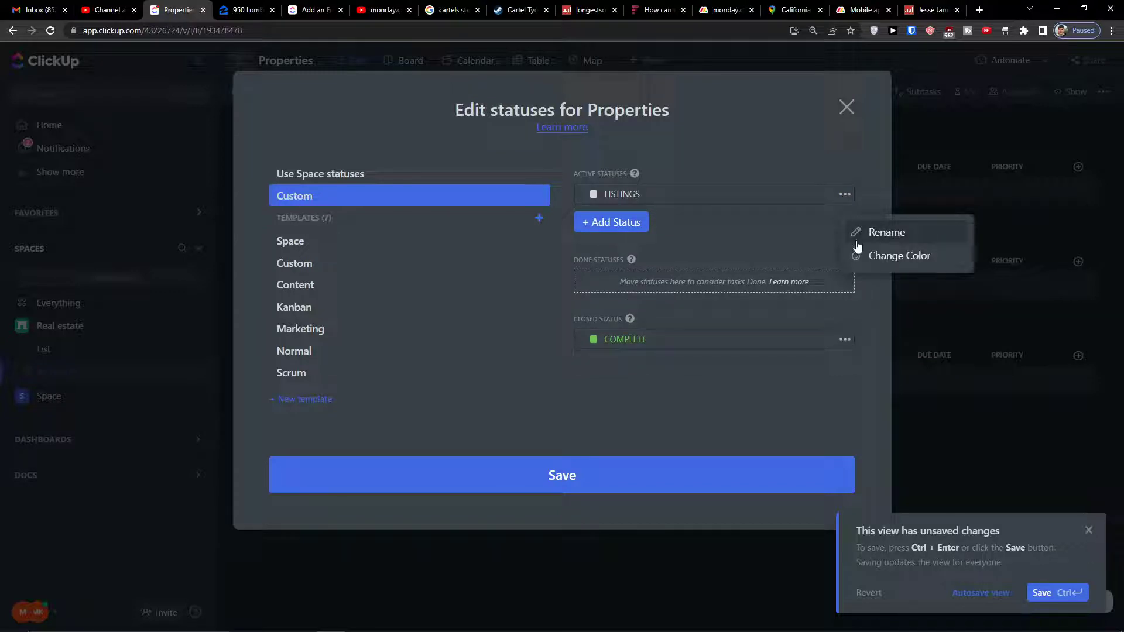
left_click(857, 242)
left_click(643, 214)
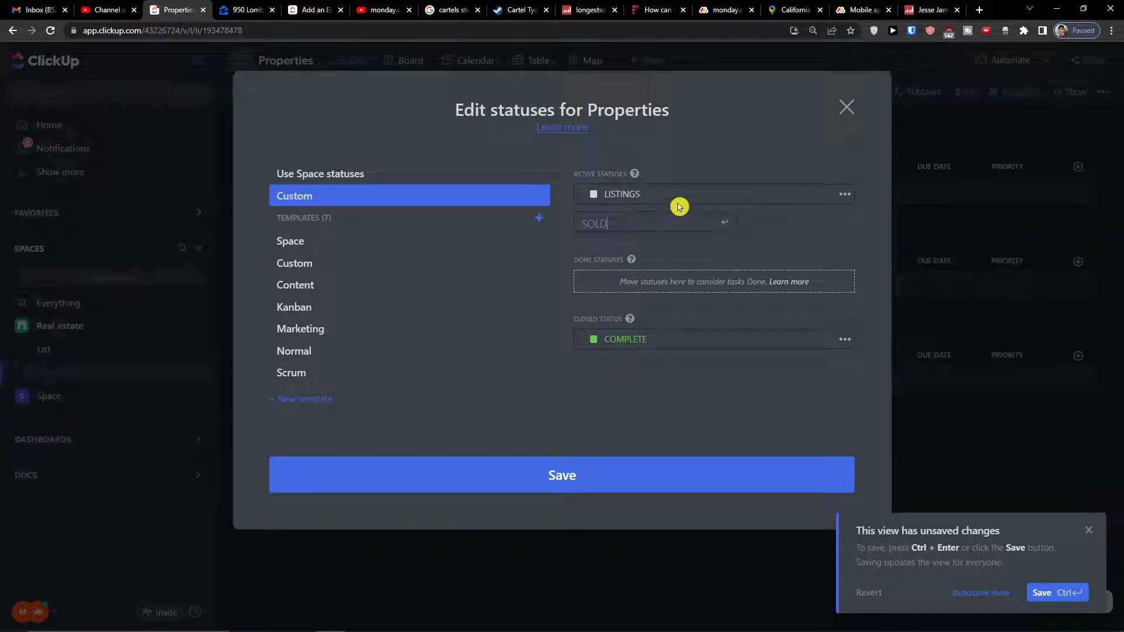
key("Return")
left_click(595, 225)
left_click(596, 223)
left_click(603, 192)
left_click(532, 475)
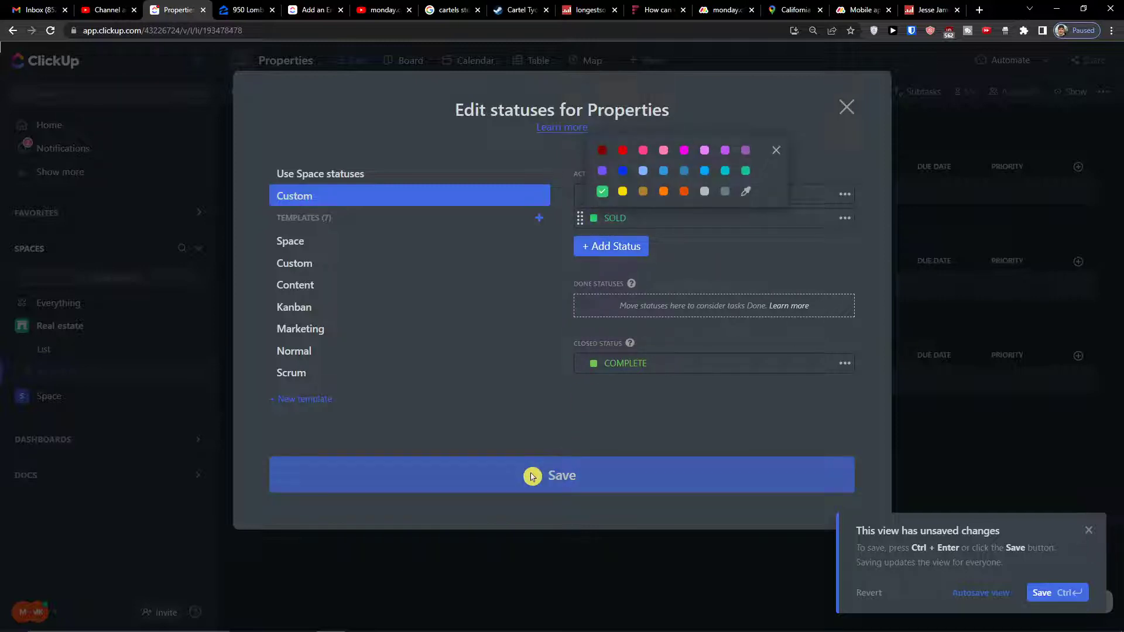
left_click(597, 457)
left_click(847, 106)
Reload the Properties list and turn on the display of empty statuses.
left_click(842, 91)
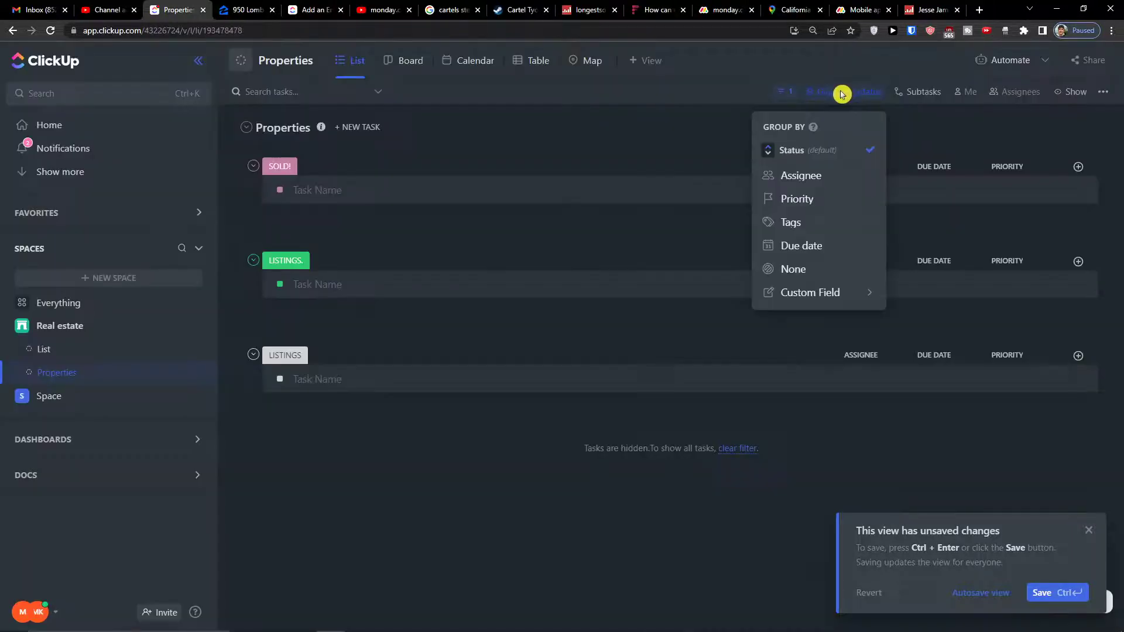
left_click(473, 275)
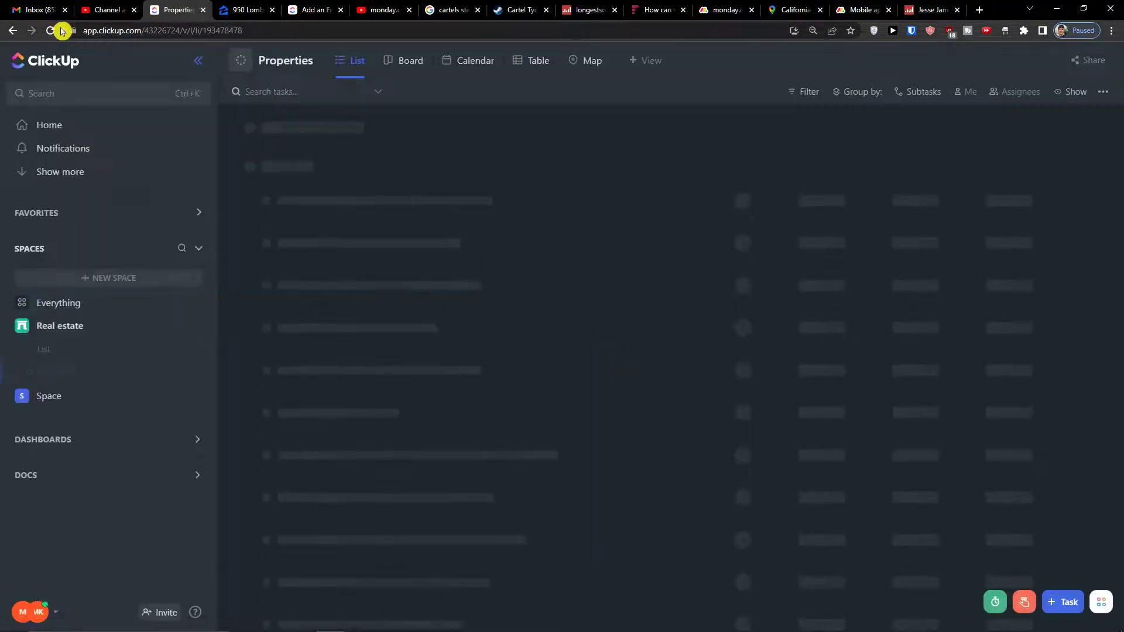
left_click(287, 252)
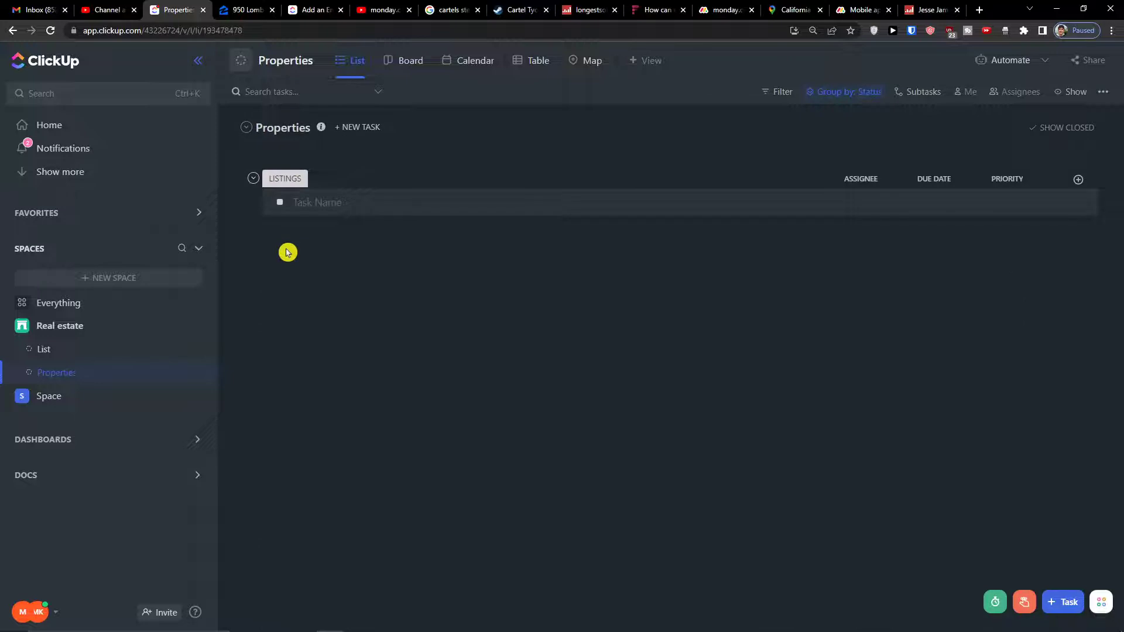
left_click(1077, 93)
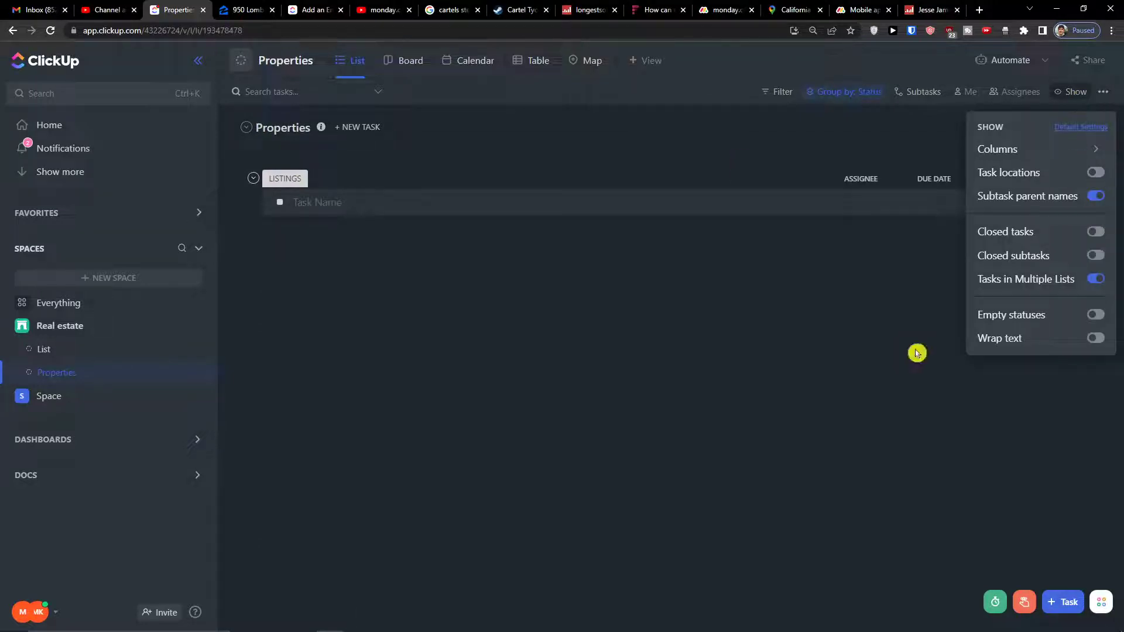
left_click(1093, 315)
left_click(431, 200)
left_click(1034, 233)
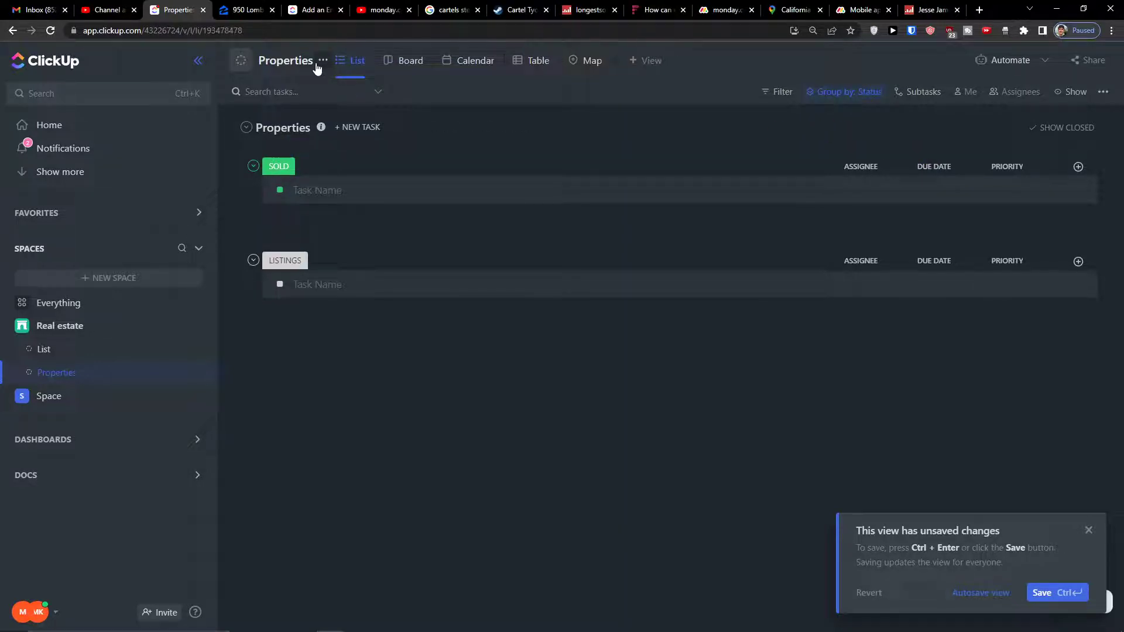
Try to swap the LISTINGS and SOLD status names, and color the first active status green and the second blue.
left_click(316, 62)
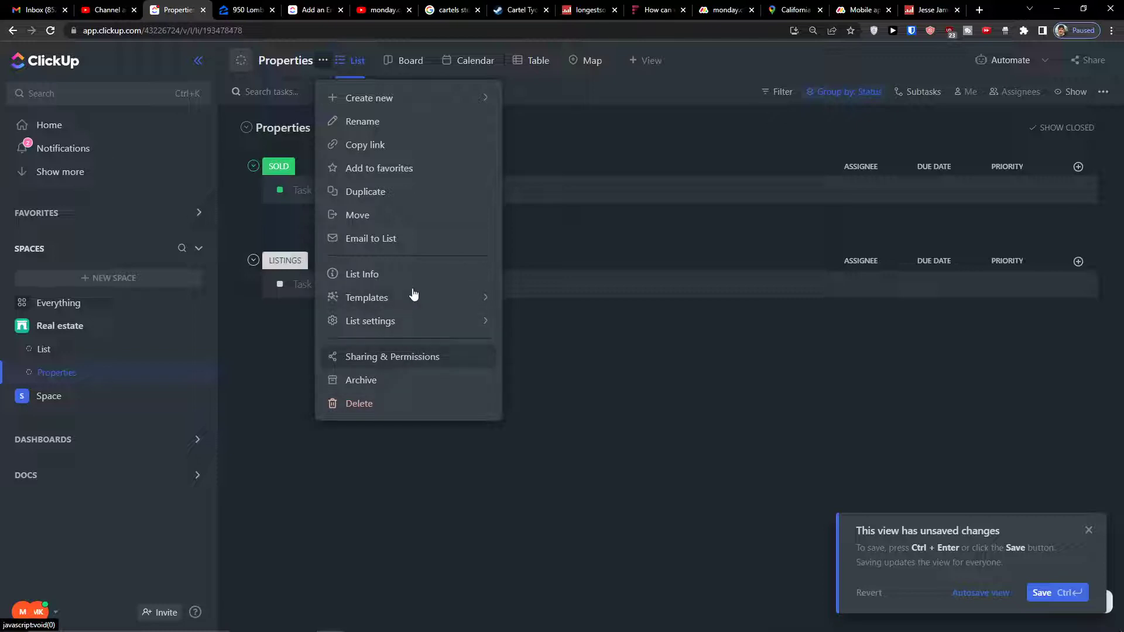
left_click(305, 57)
left_click(323, 60)
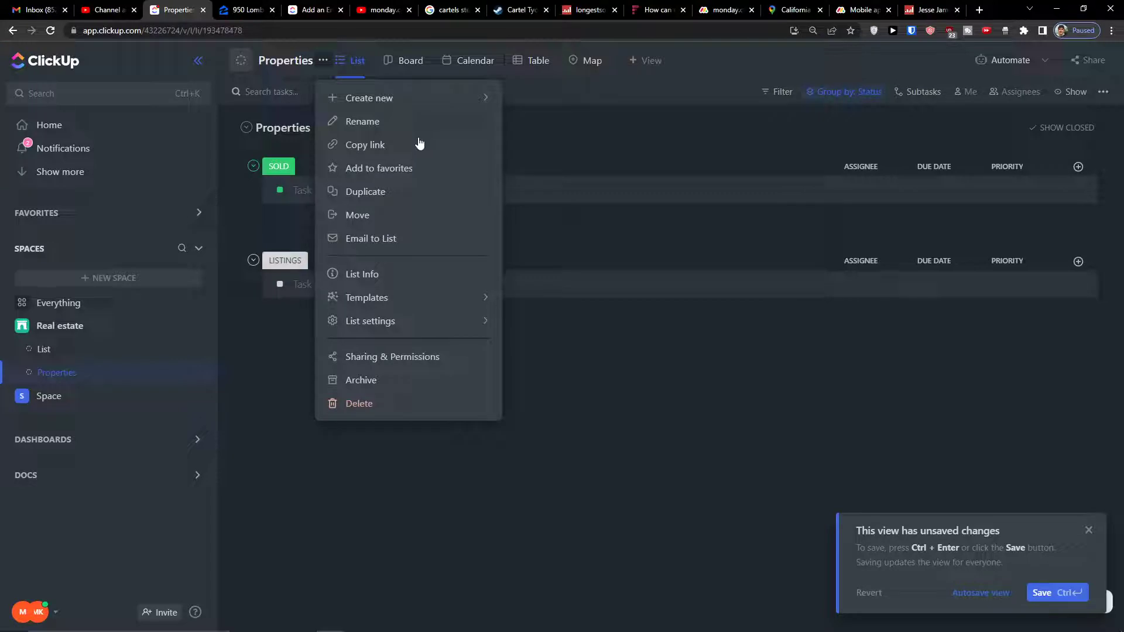
mouse_move(411, 320)
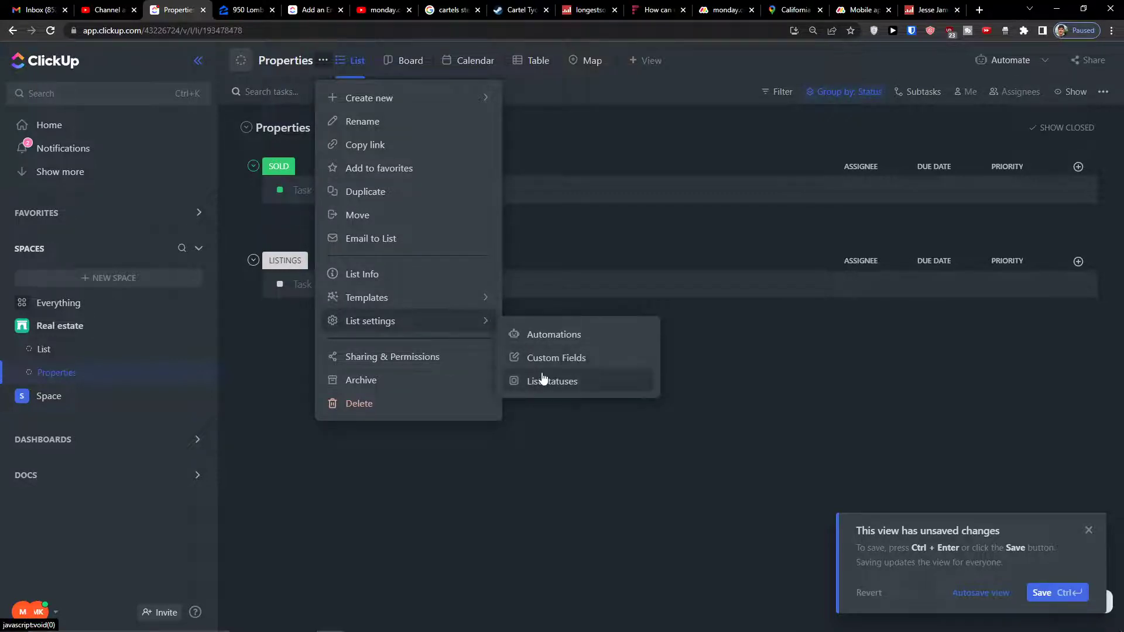
left_click(543, 379)
left_click(620, 202)
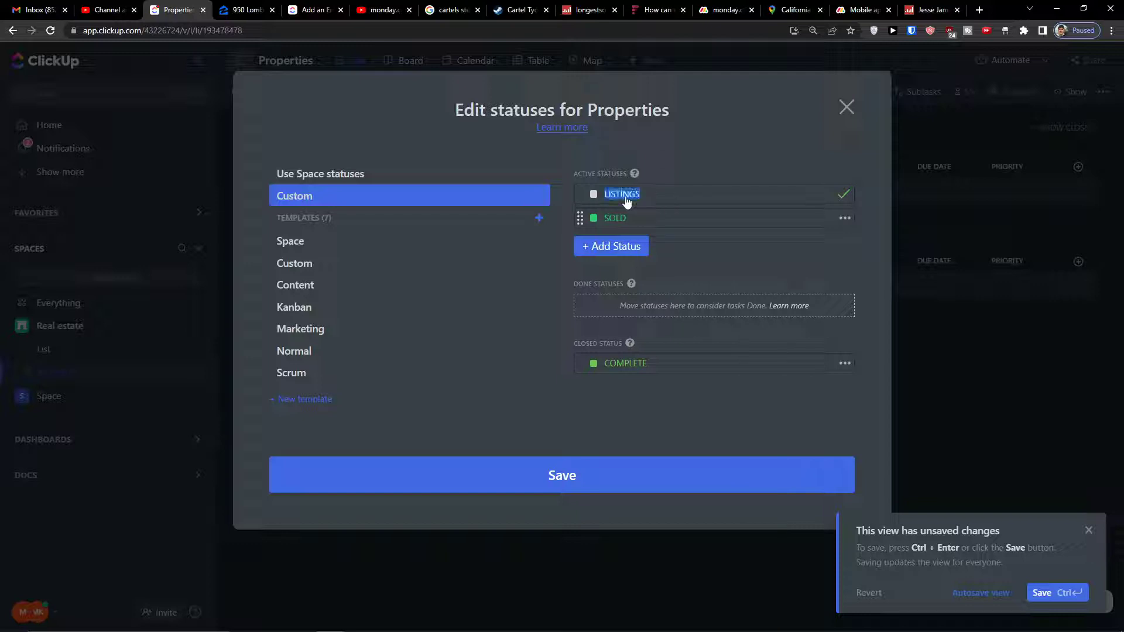
left_click(654, 219)
type("LISTINGS")
left_click(591, 194)
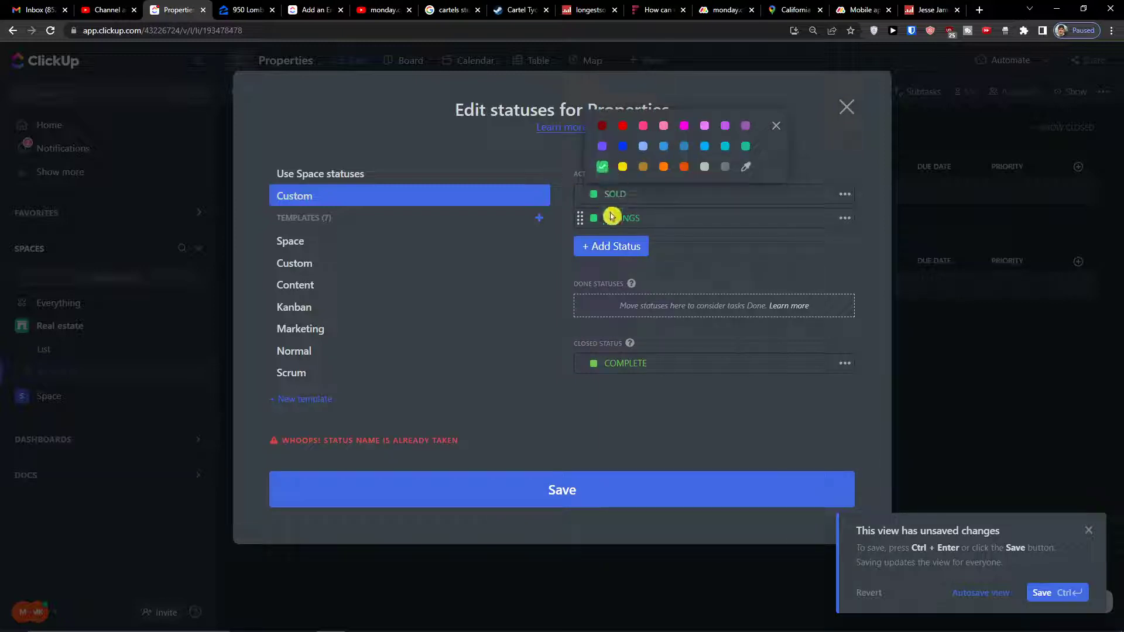
left_click(627, 173)
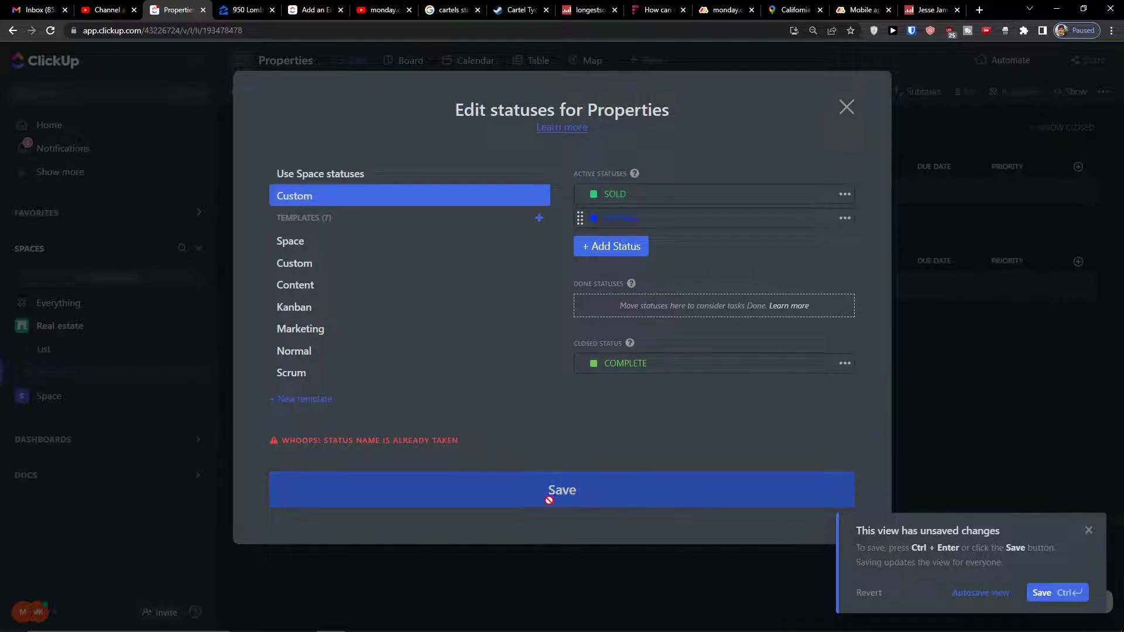
left_click(847, 107)
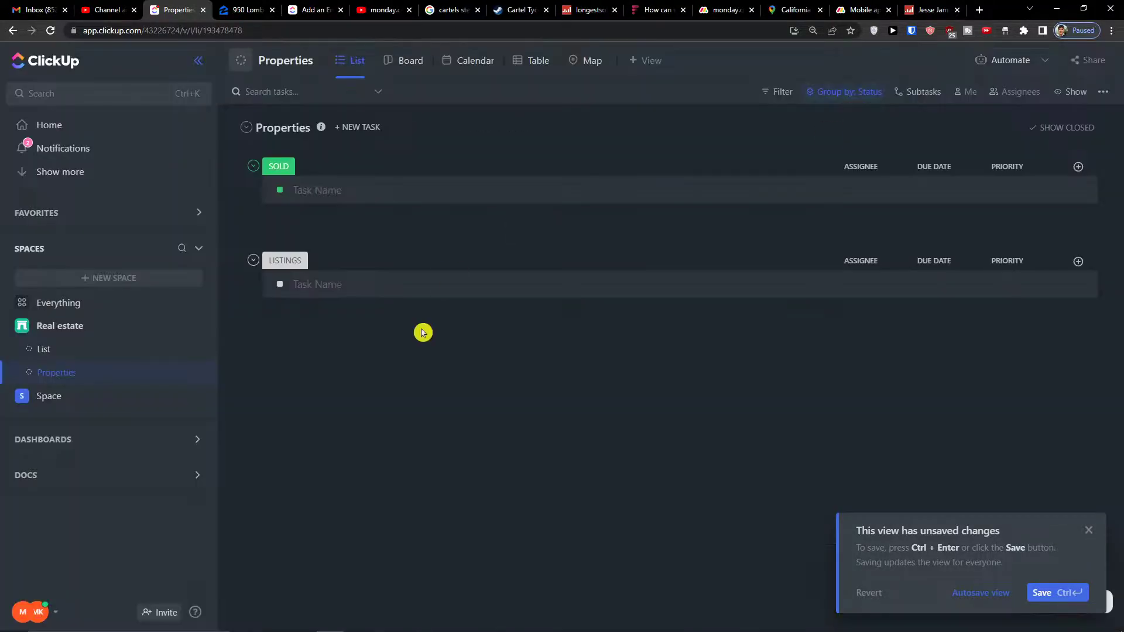
Refresh the page and show the empty statuses again in the Properties list view.
left_click(47, 30)
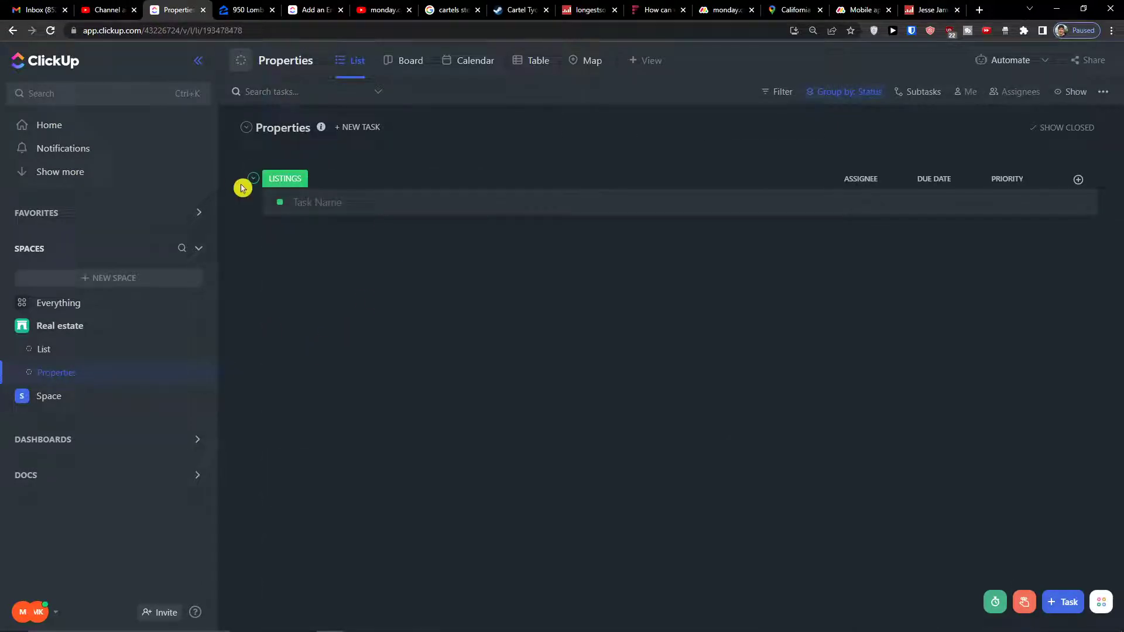
left_click(1075, 91)
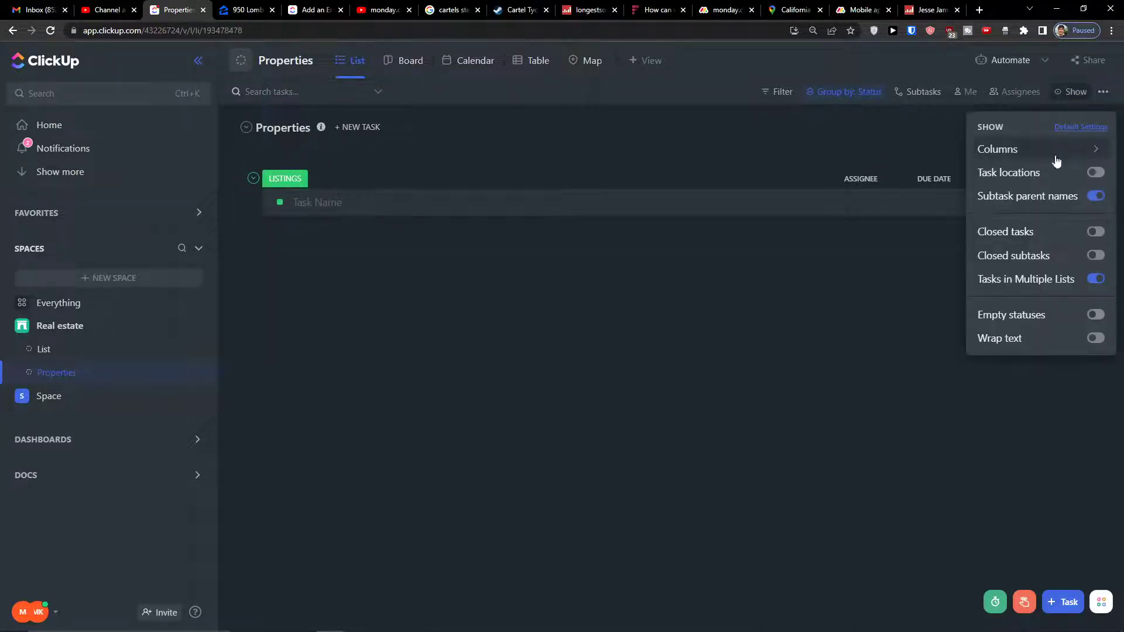
left_click(1095, 316)
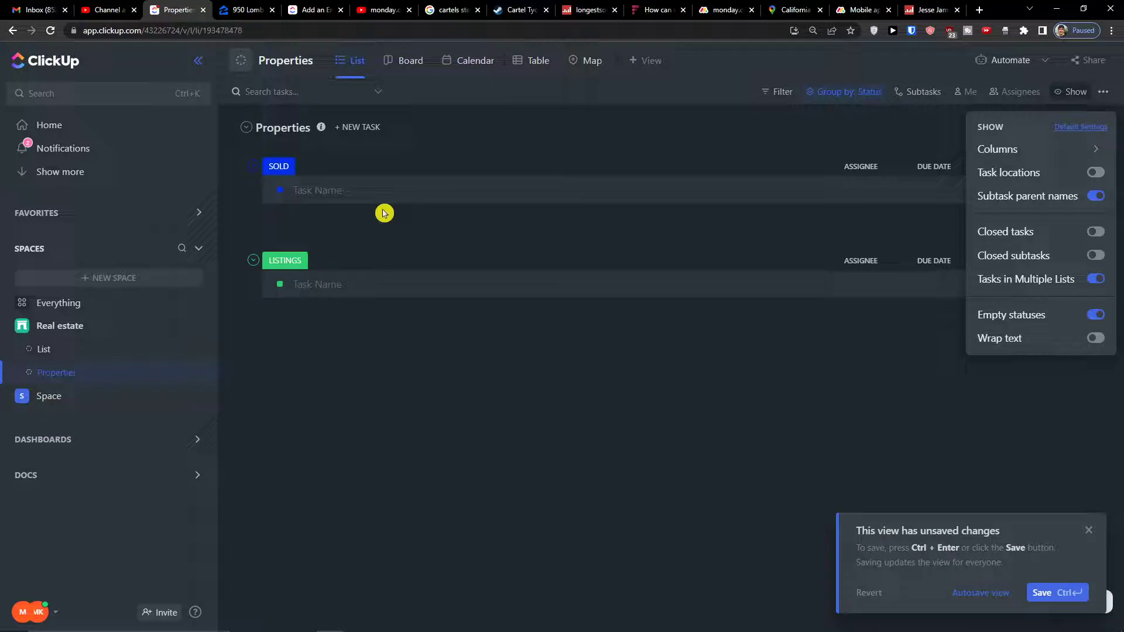
left_click(334, 192)
left_click(321, 221)
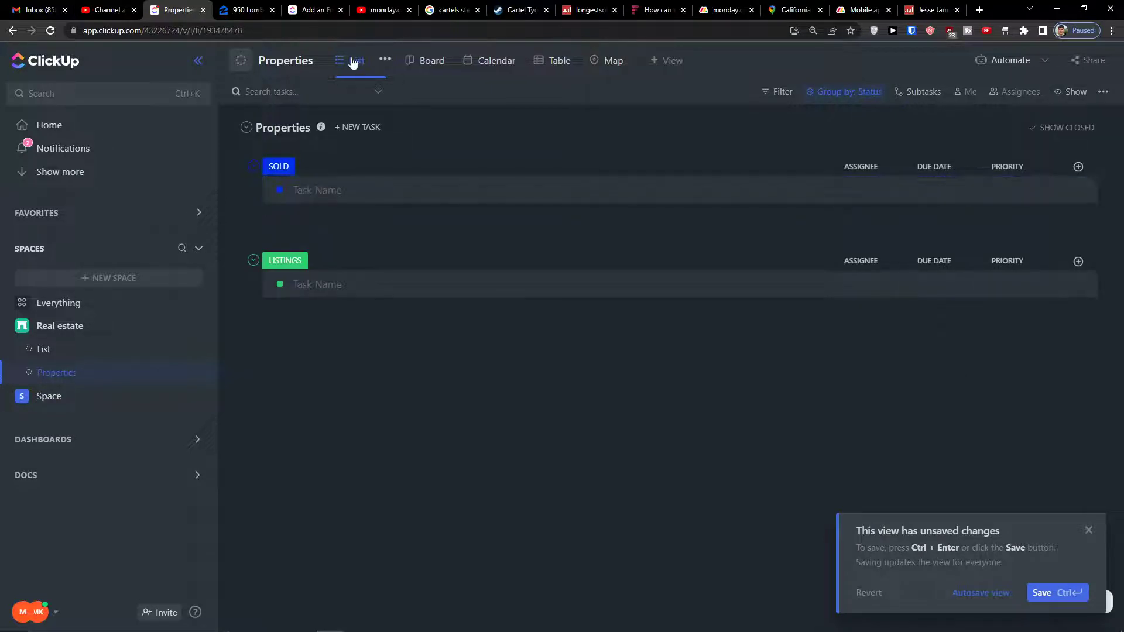
left_click(323, 60)
left_click(228, 313)
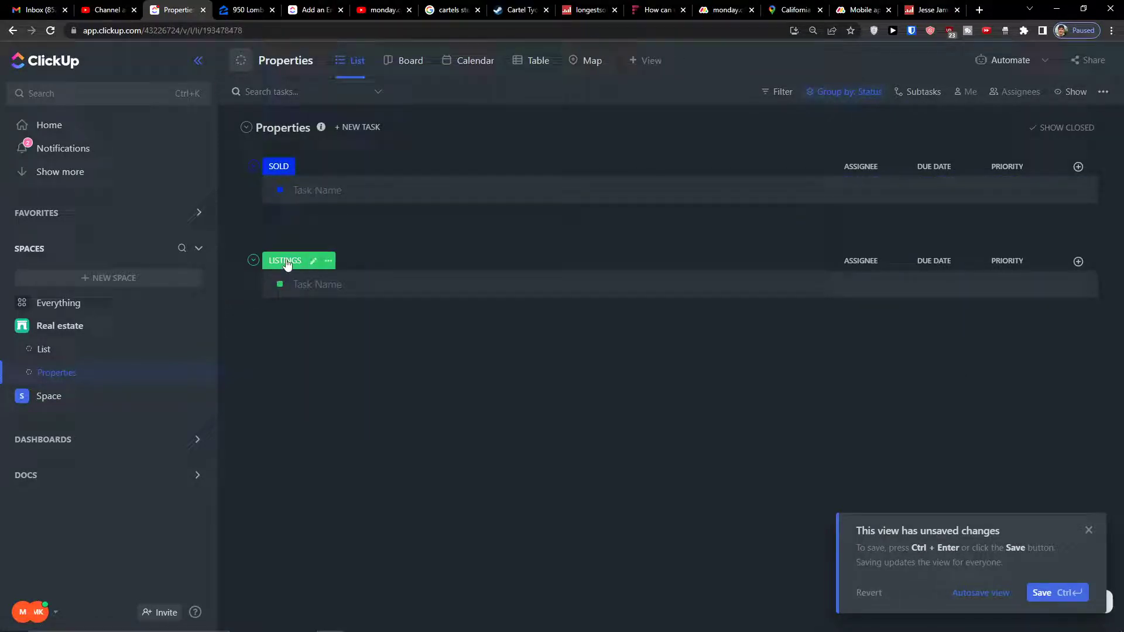
Create a task named Property under the LISTINGS status.
left_click(335, 283)
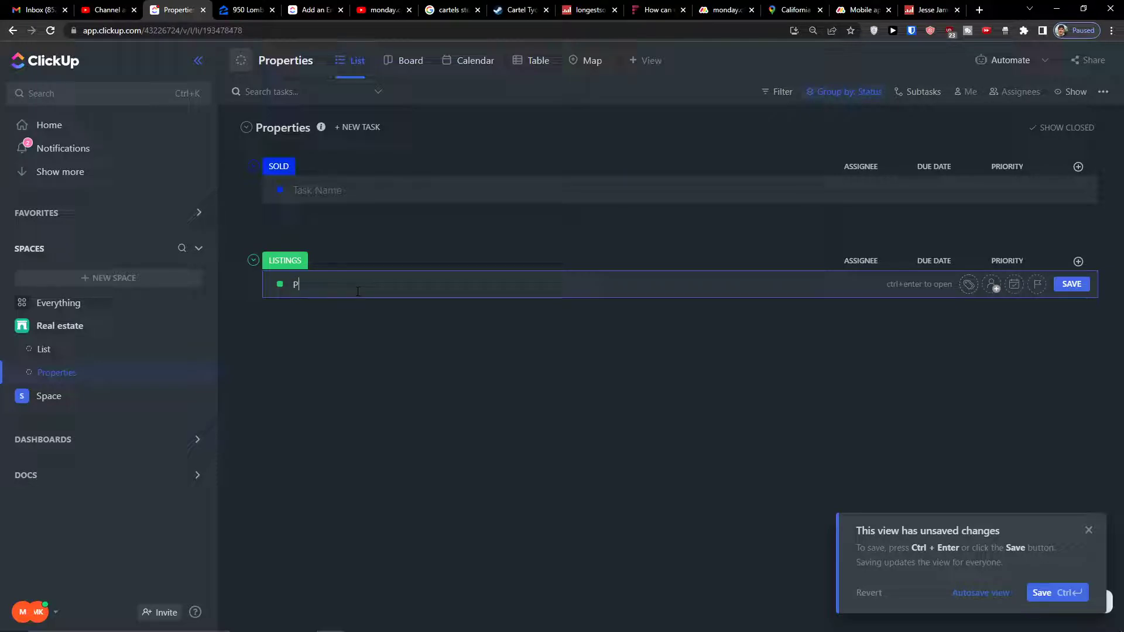
key("Return")
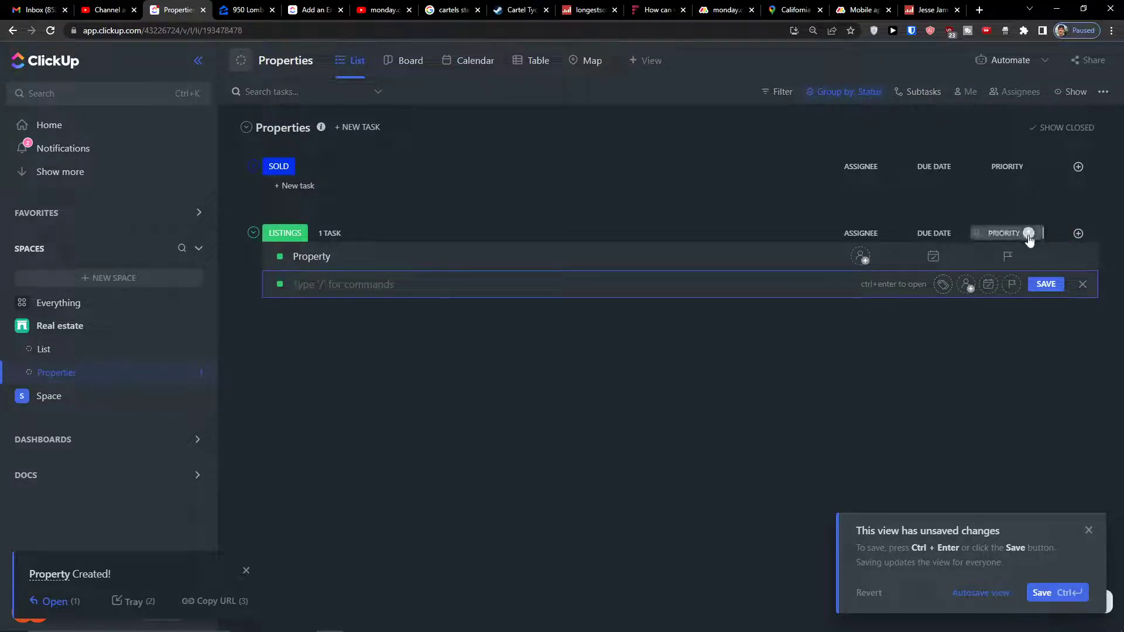
Add a Location column named Address and place it between the Assignee and Due date columns.
left_click(1077, 233)
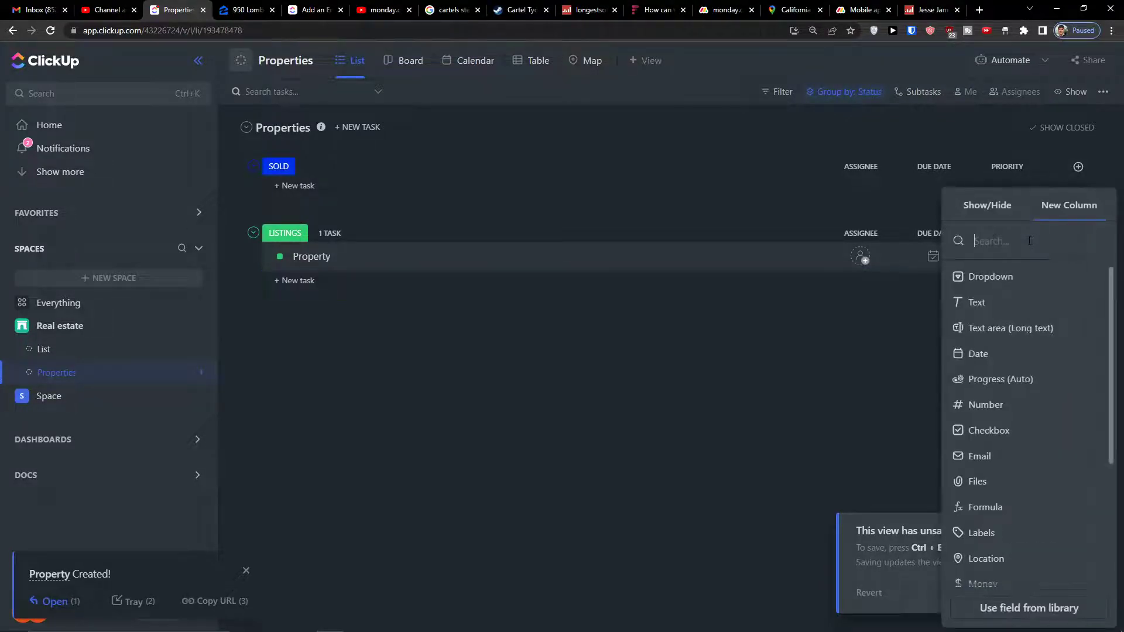
type("ad")
key("BackSpace")
key("BackSpace")
scroll(1016, 351, "down", 4)
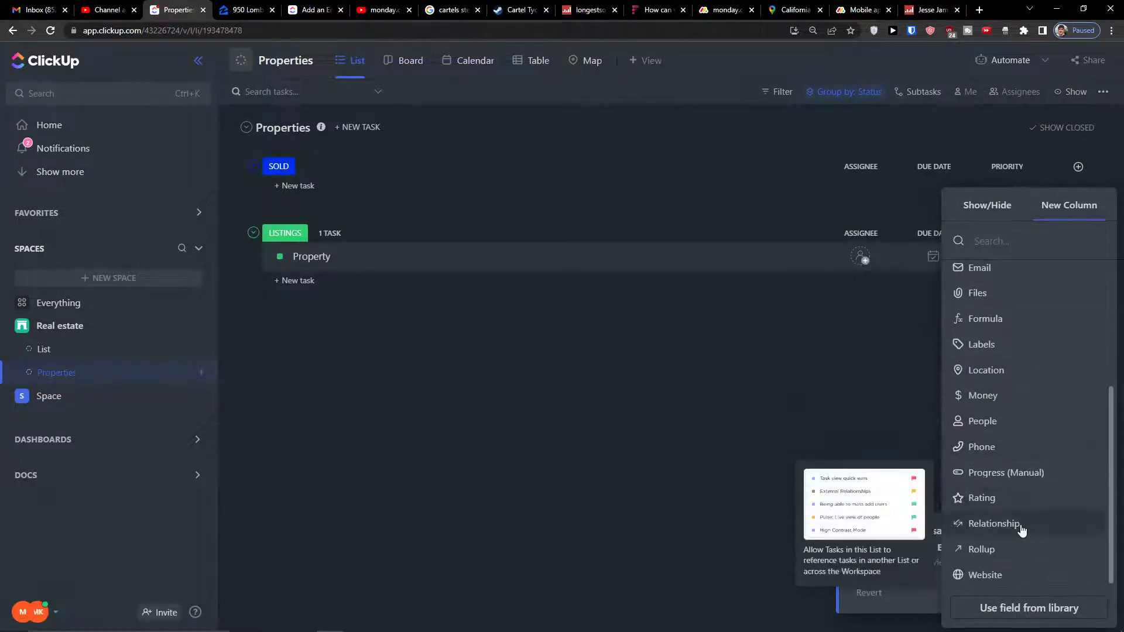
left_click(1022, 373)
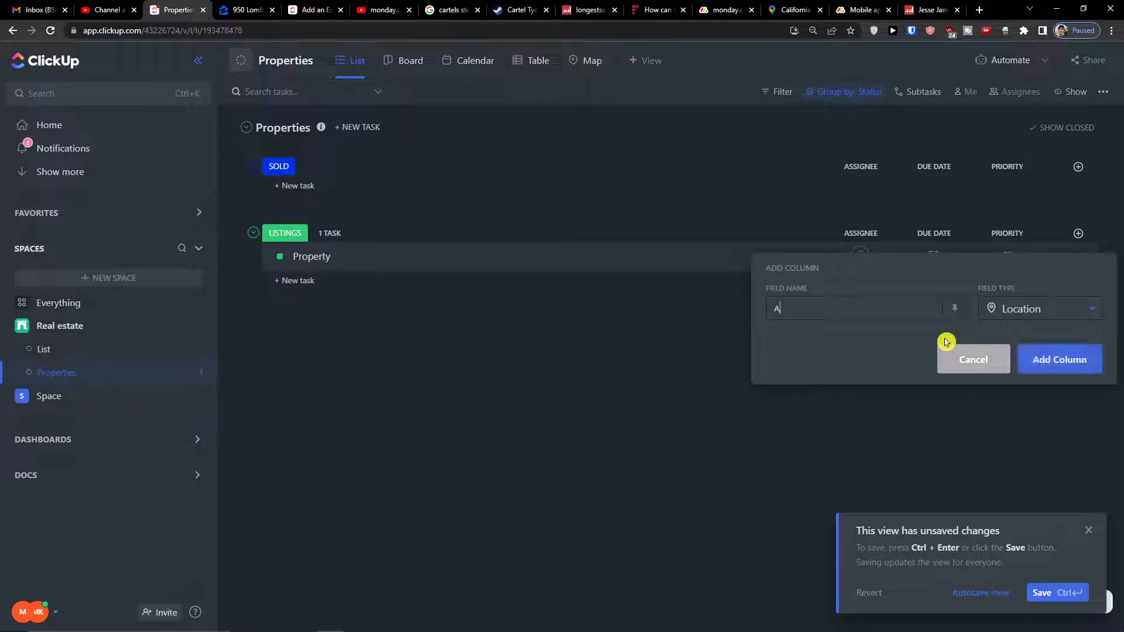
left_click(1053, 359)
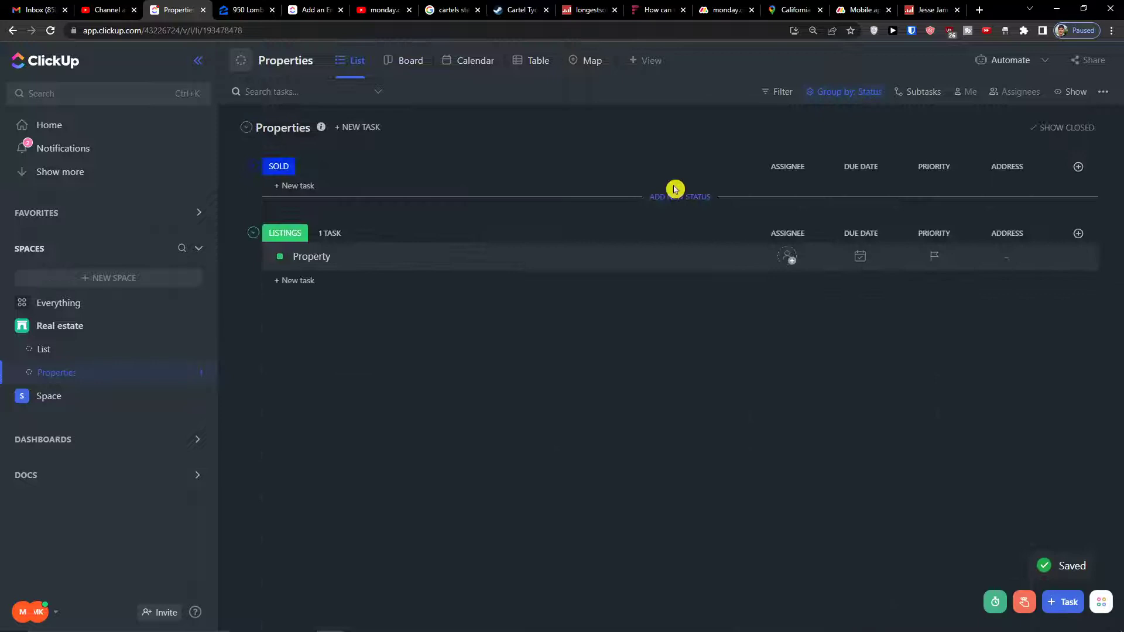
left_click_drag(1006, 233, 875, 241)
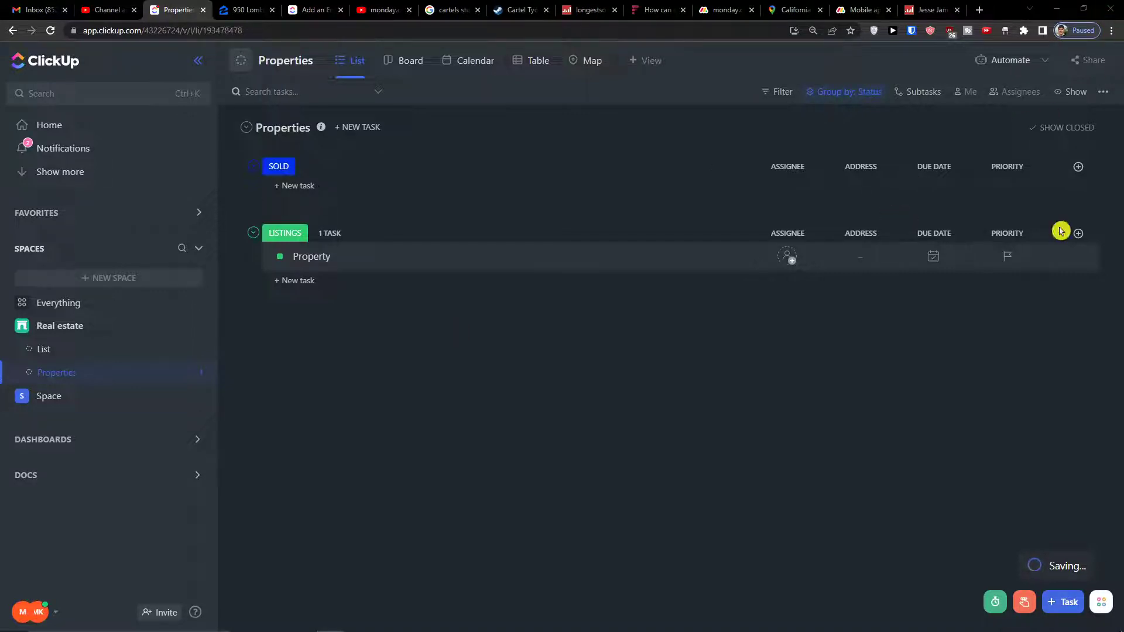
Start a new Dropdown column named LISTING STATUS in the Properties list.
left_click(1078, 233)
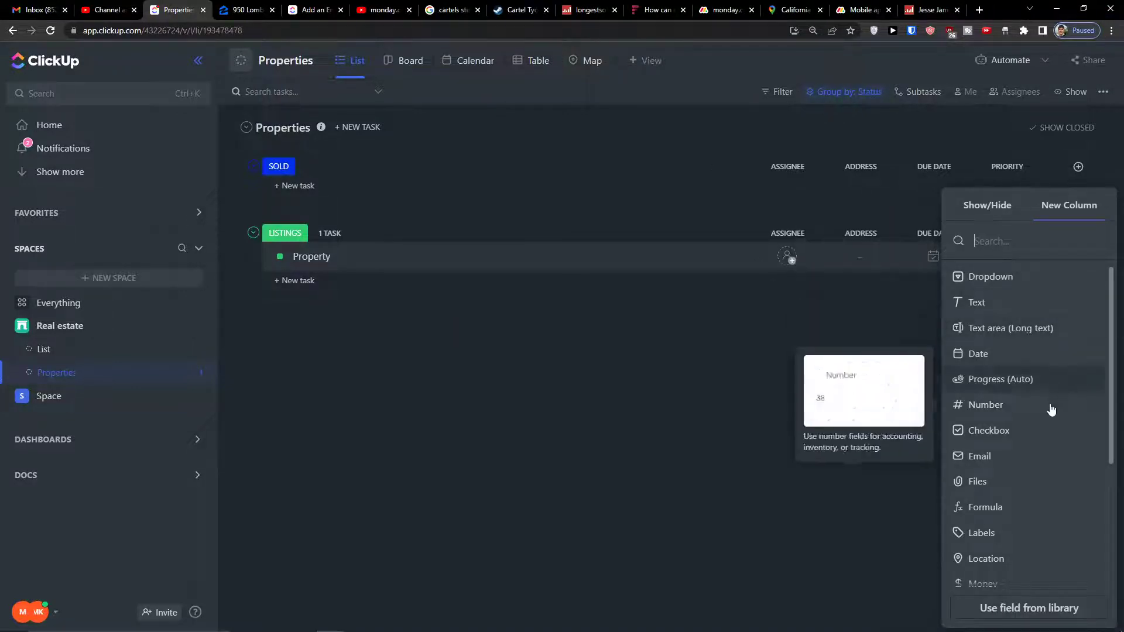
scroll(1036, 439, "down", 3)
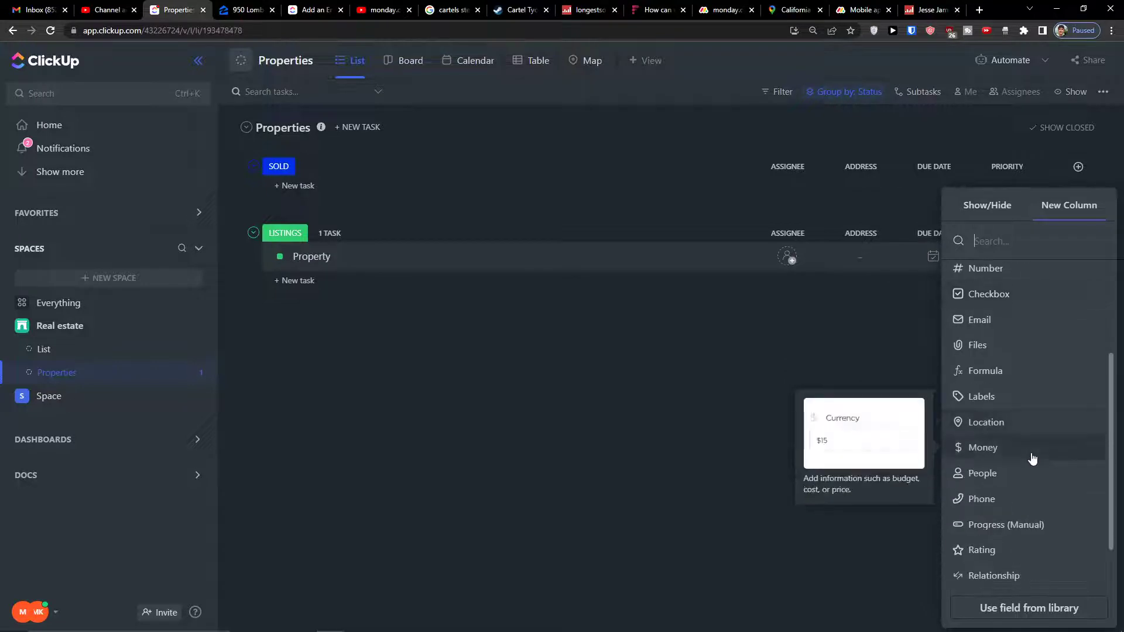
scroll(1030, 468, "down", 1)
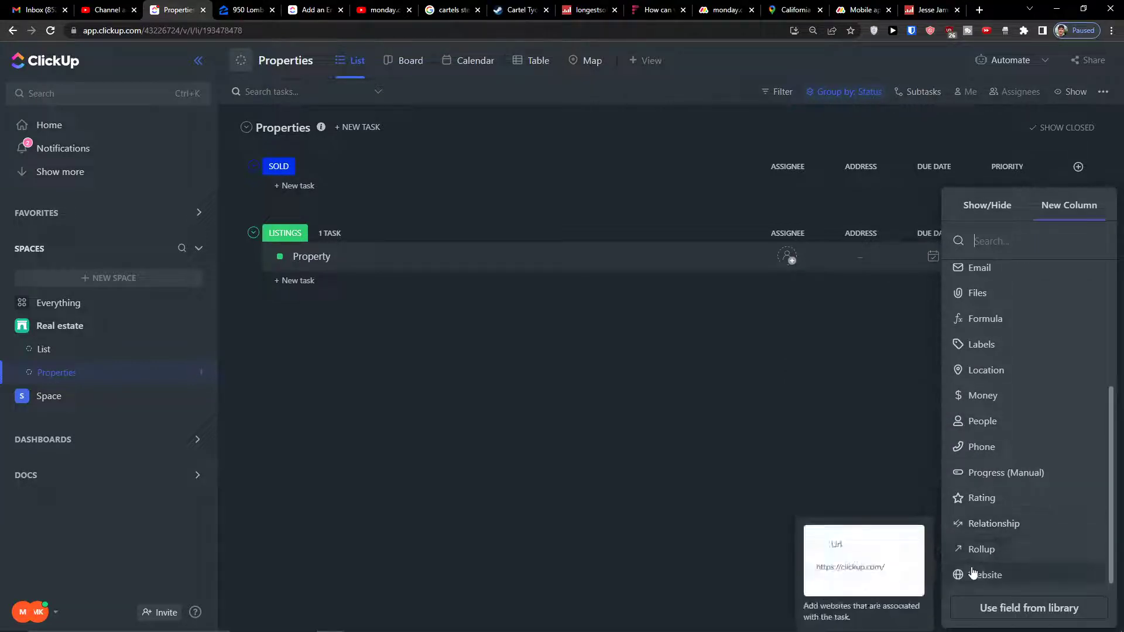
scroll(1036, 468, "up", 3)
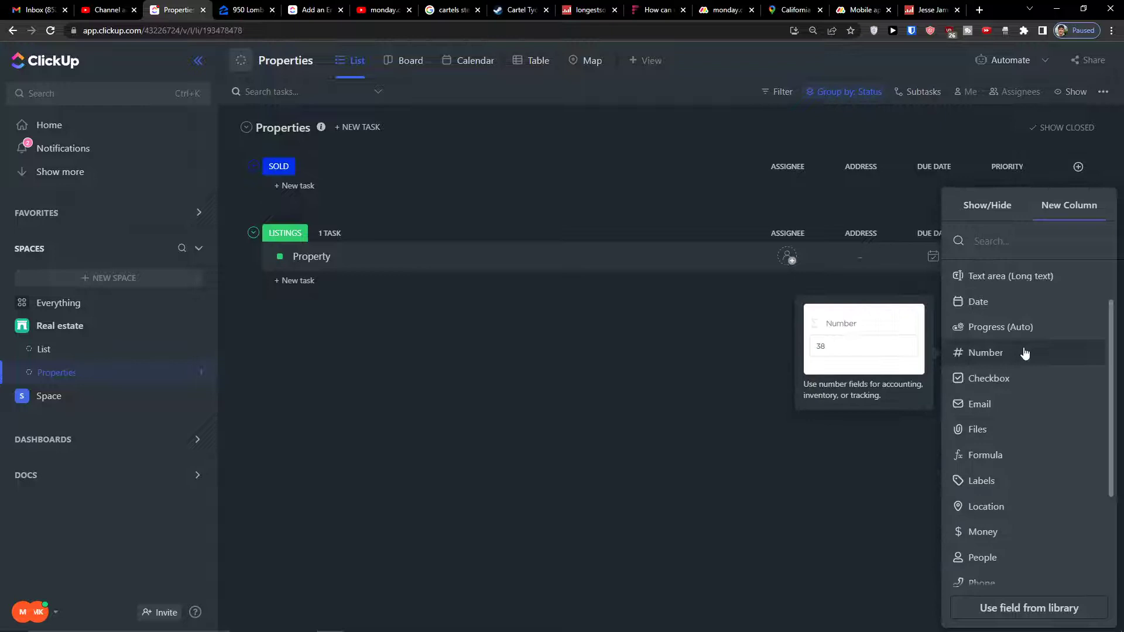
scroll(1025, 354, "up", 2)
left_click(1003, 277)
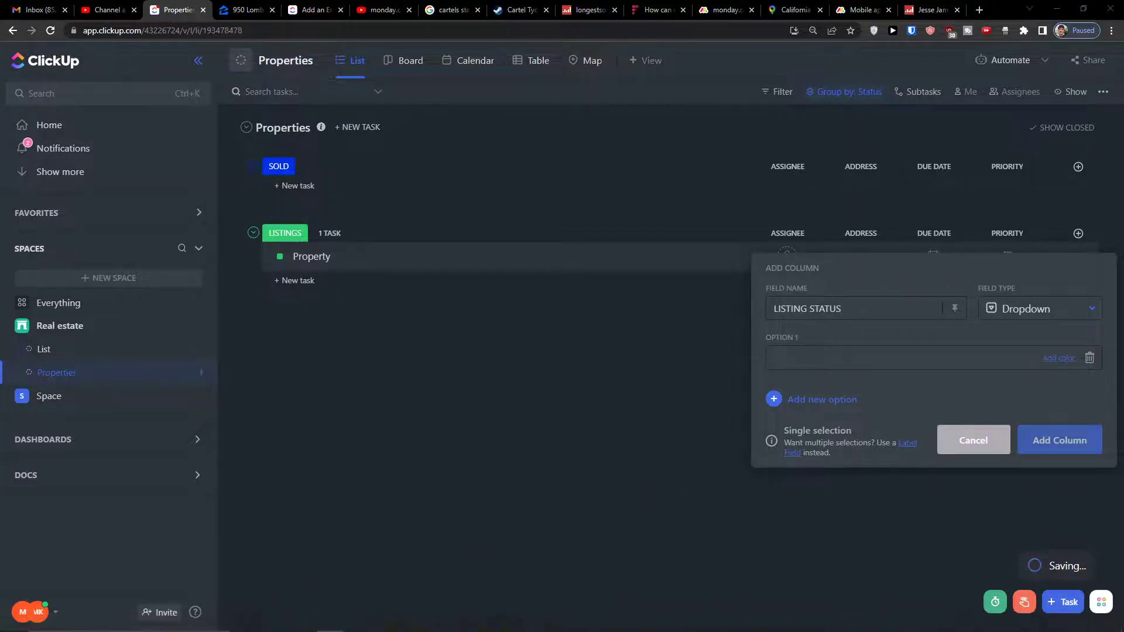
Enter the LISTING STATUS dropdown options ACTIVE, NEGOTIATION, STUCK, SOLD, CONRACT SENT and OFFER MADE.
left_click(902, 356)
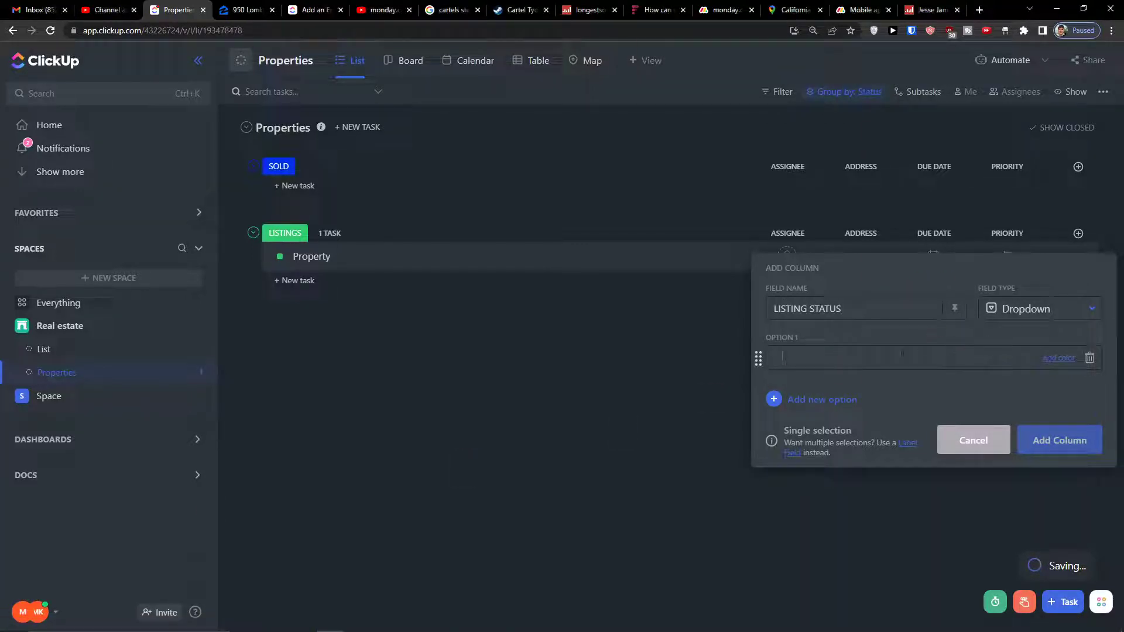
type("AC")
key("Return")
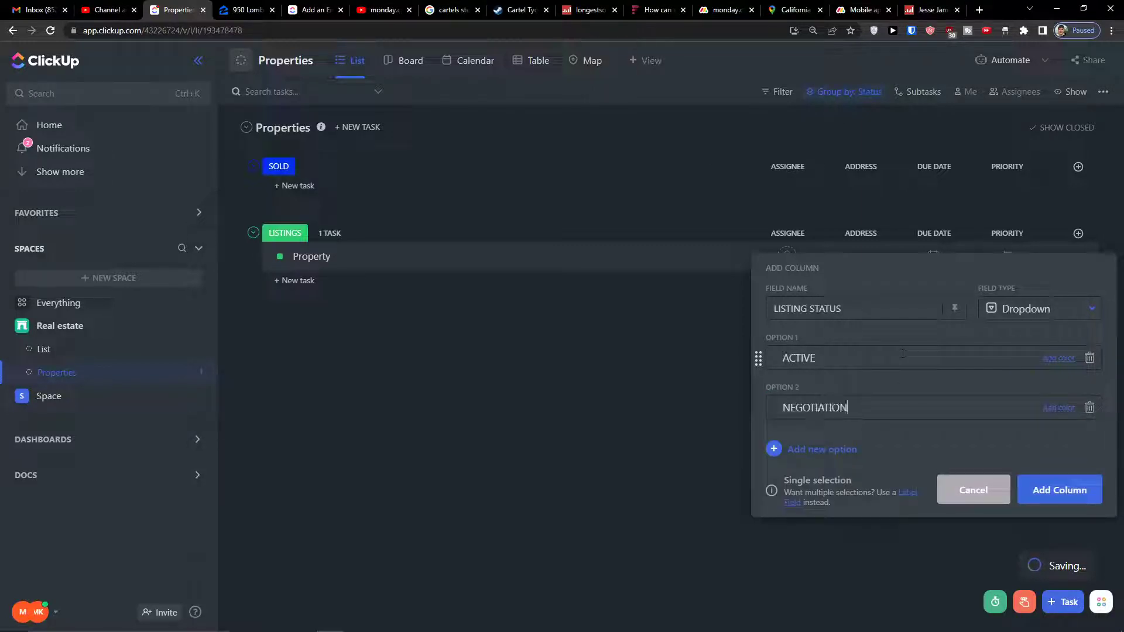
key("Return")
type("STUCK")
key("Return")
type("SOLD")
key("Return")
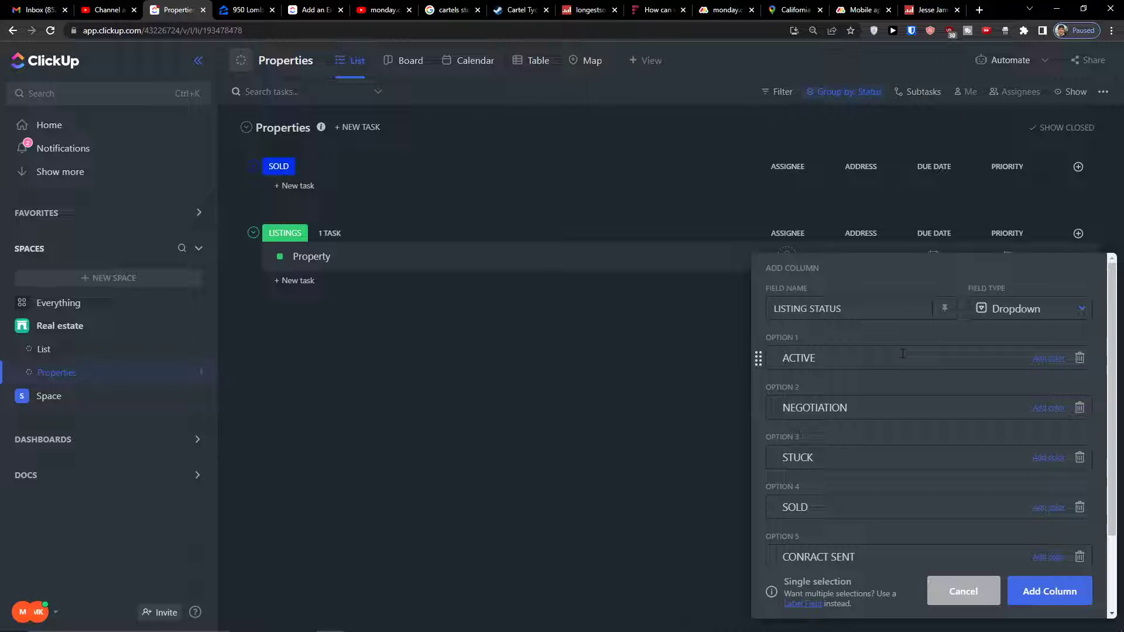
scroll(903, 354, "down", 2)
scroll(886, 476, "up", 2)
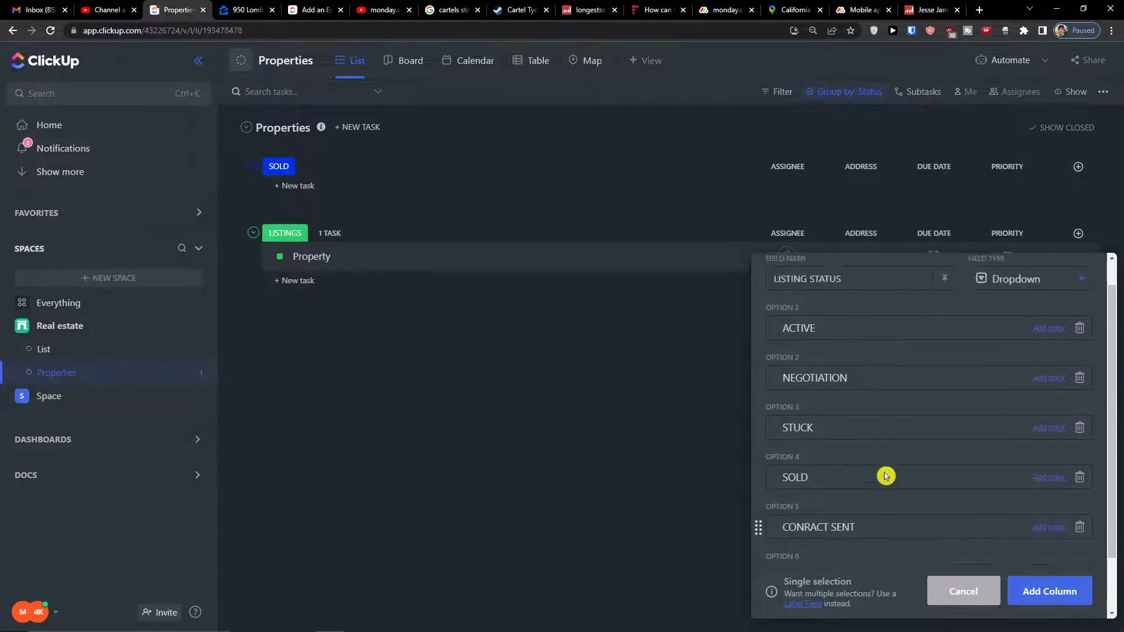
scroll(901, 585, "down", 2)
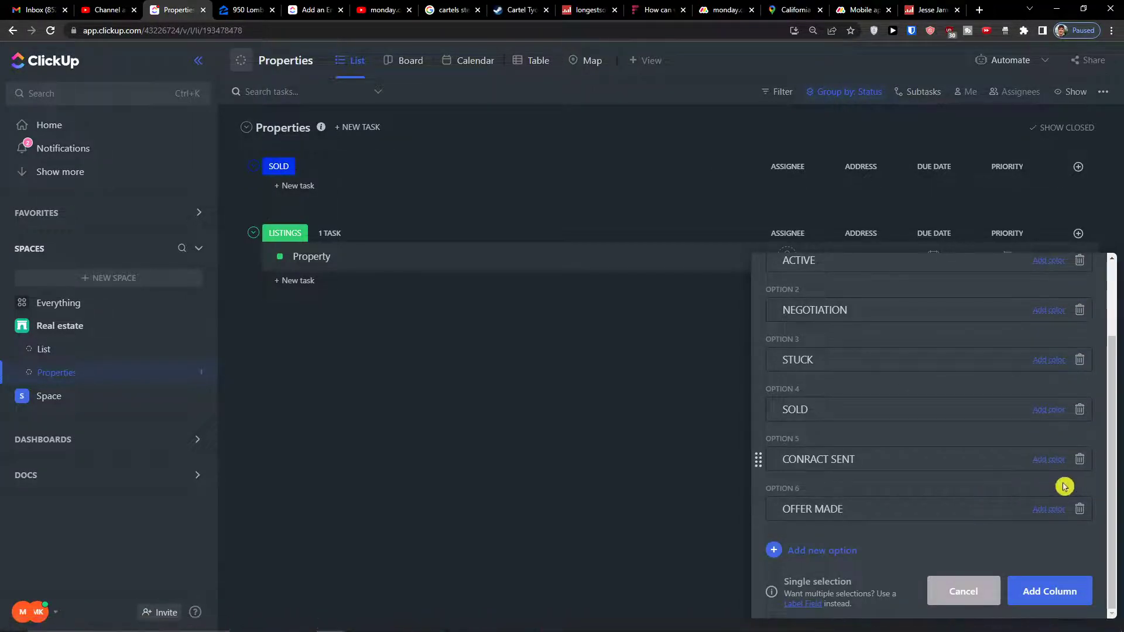
Color the ACTIVE option yellow and the NEGOTIATION option brown in the LISTING STATUS column.
scroll(1033, 437, "up", 2)
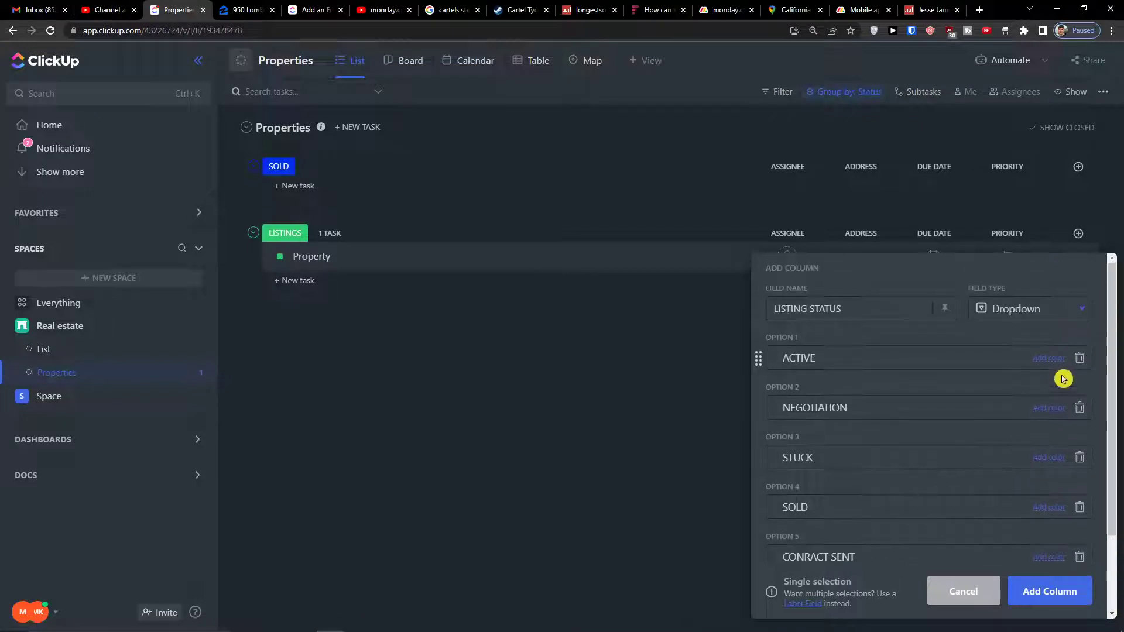
left_click(1049, 358)
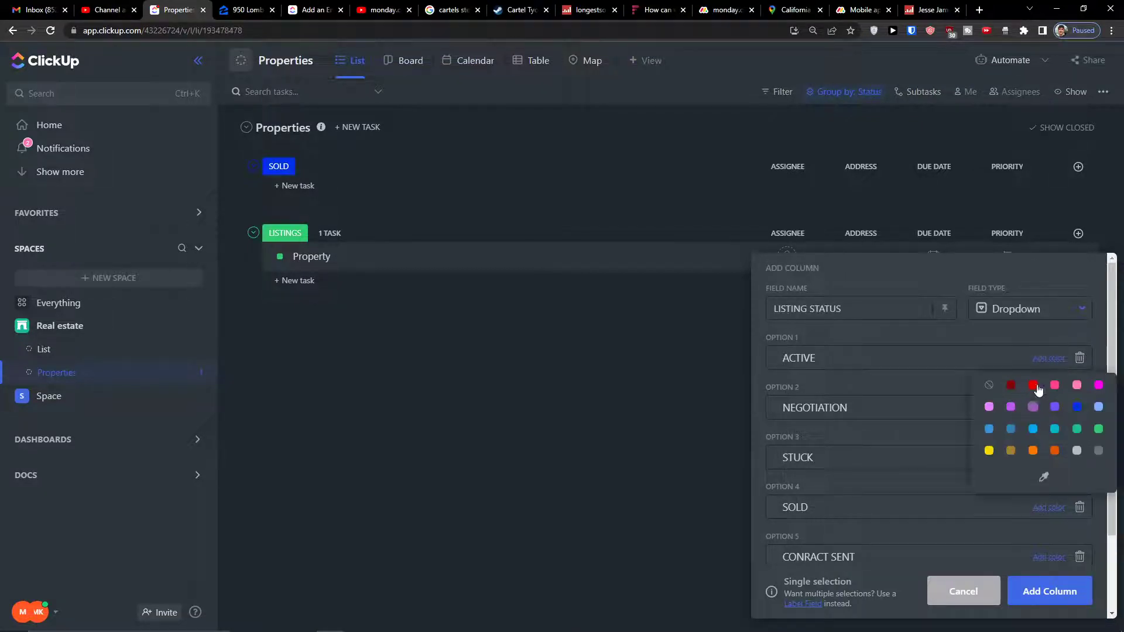
left_click(990, 451)
left_click(1041, 409)
left_click(1012, 500)
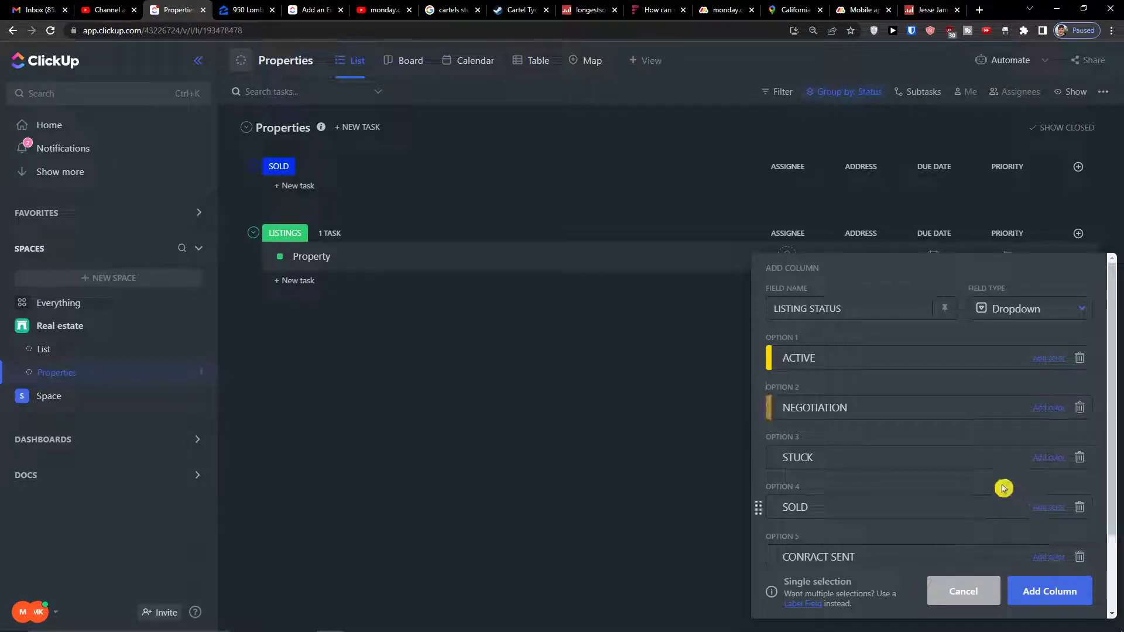
Add the LISTING STATUS column to the list and place it between the Address and Due date columns.
scroll(1049, 503, "down", 2)
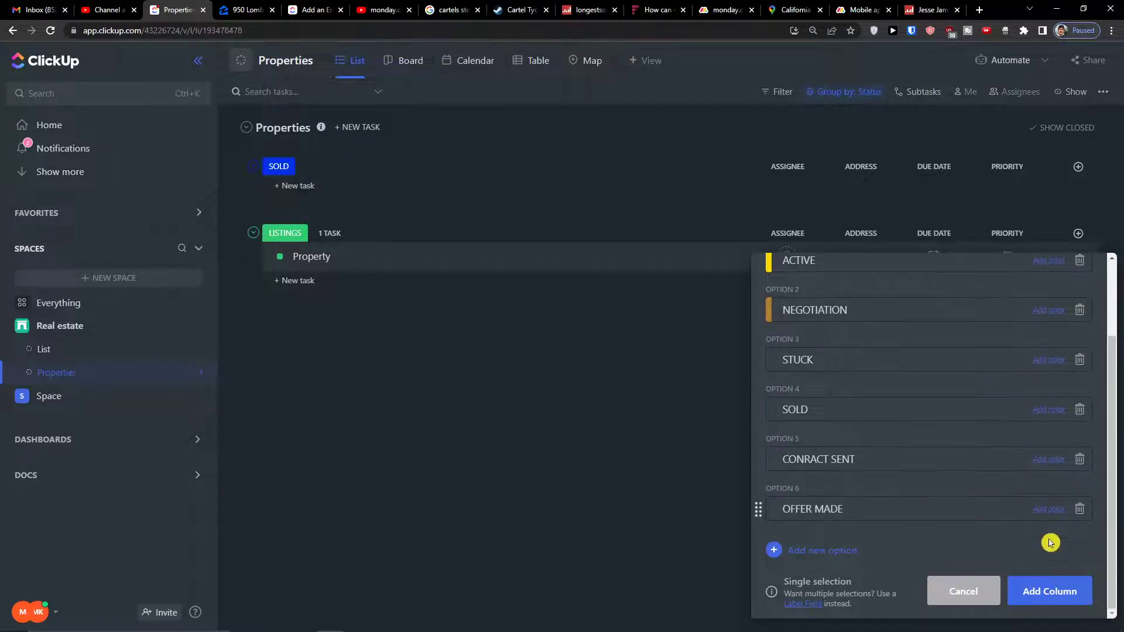
left_click(1048, 592)
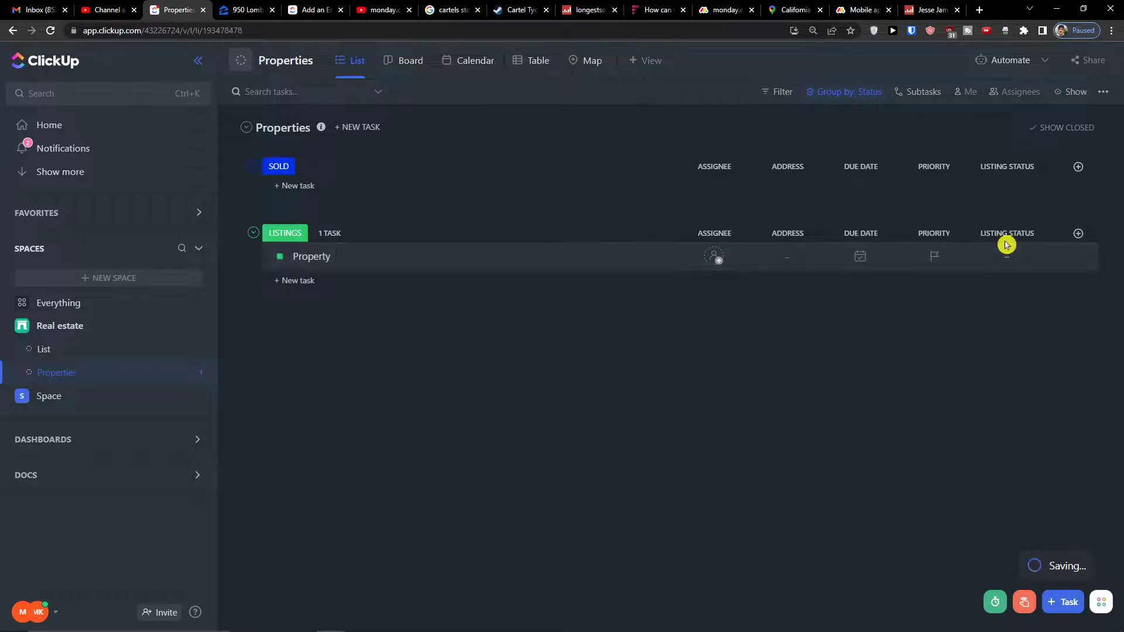
left_click_drag(1005, 245, 852, 241)
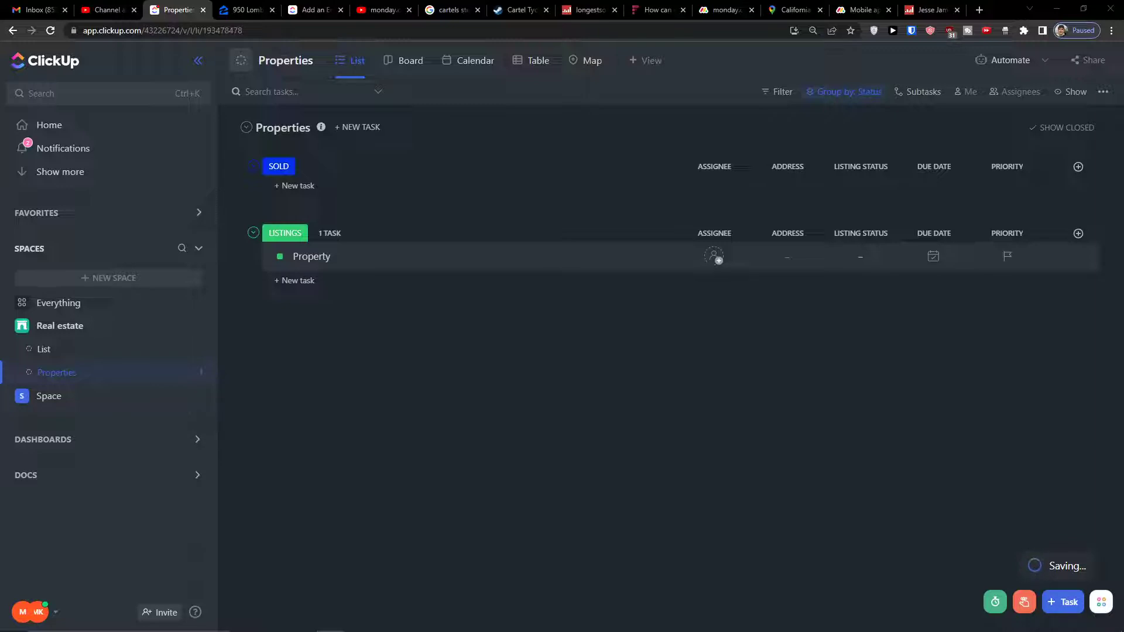
left_click(1077, 233)
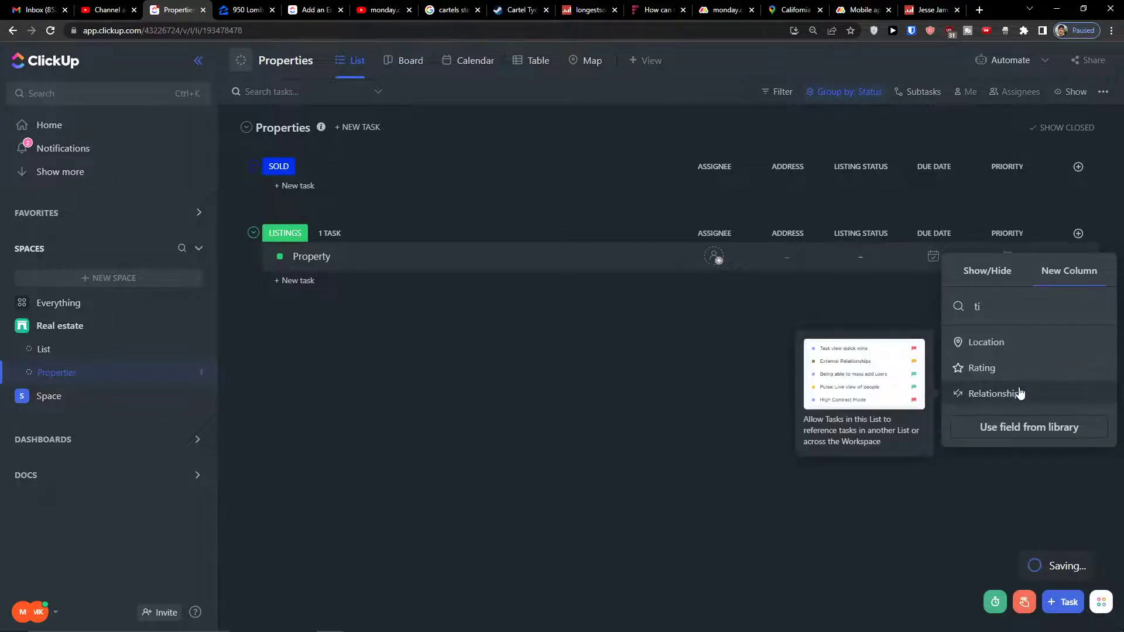
scroll(1037, 391, "down", 2)
scroll(1036, 395, "down", 2)
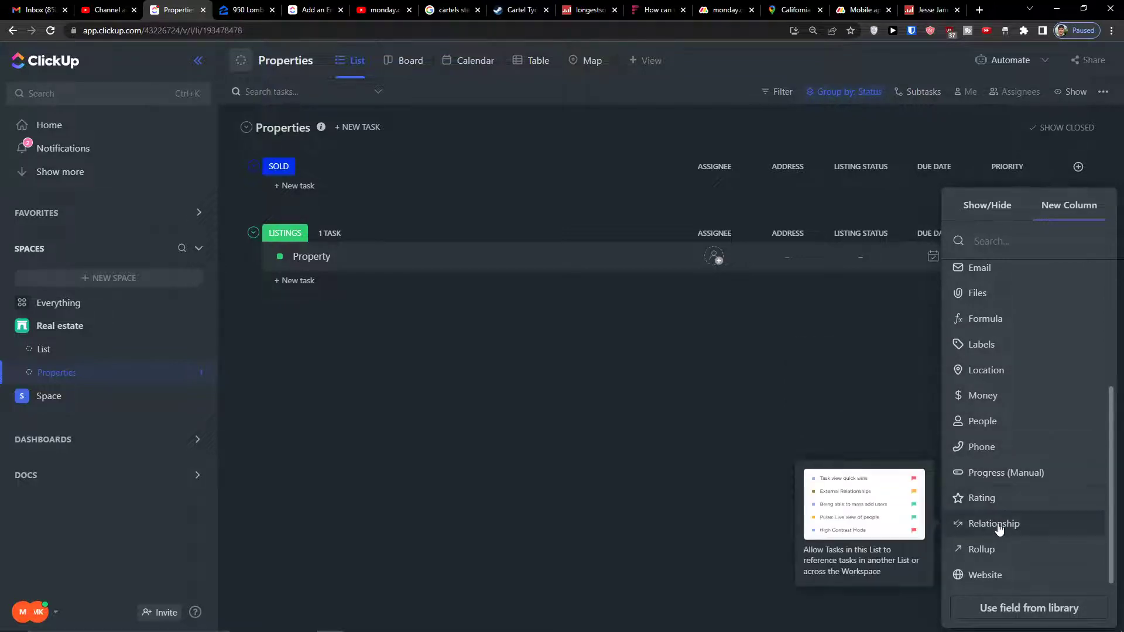
scroll(999, 521, "up", 2)
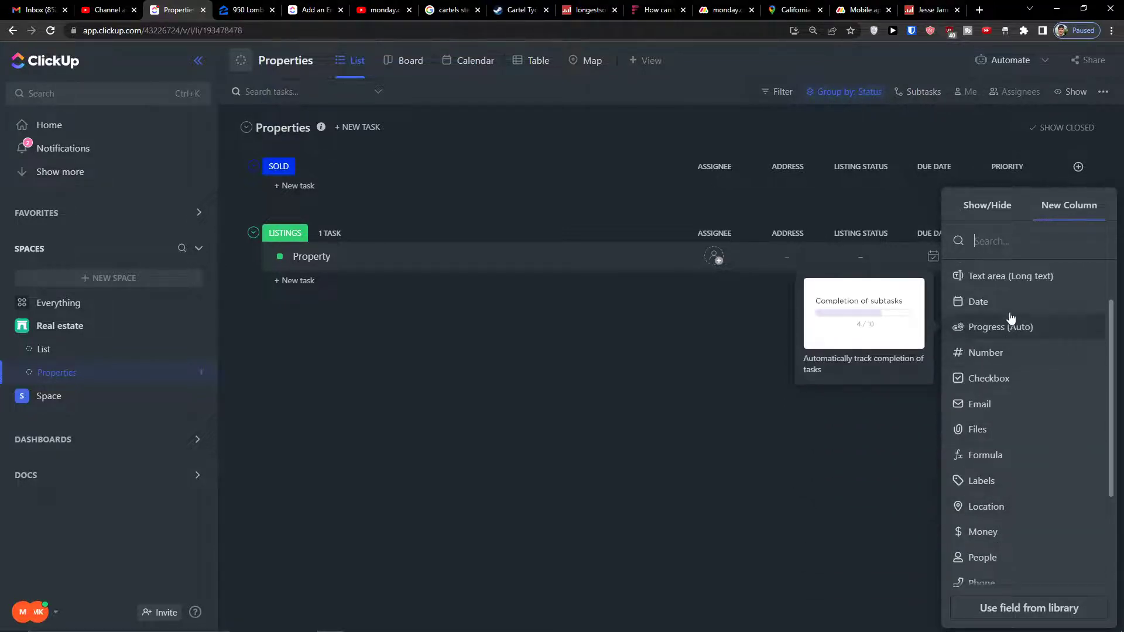
left_click(632, 419)
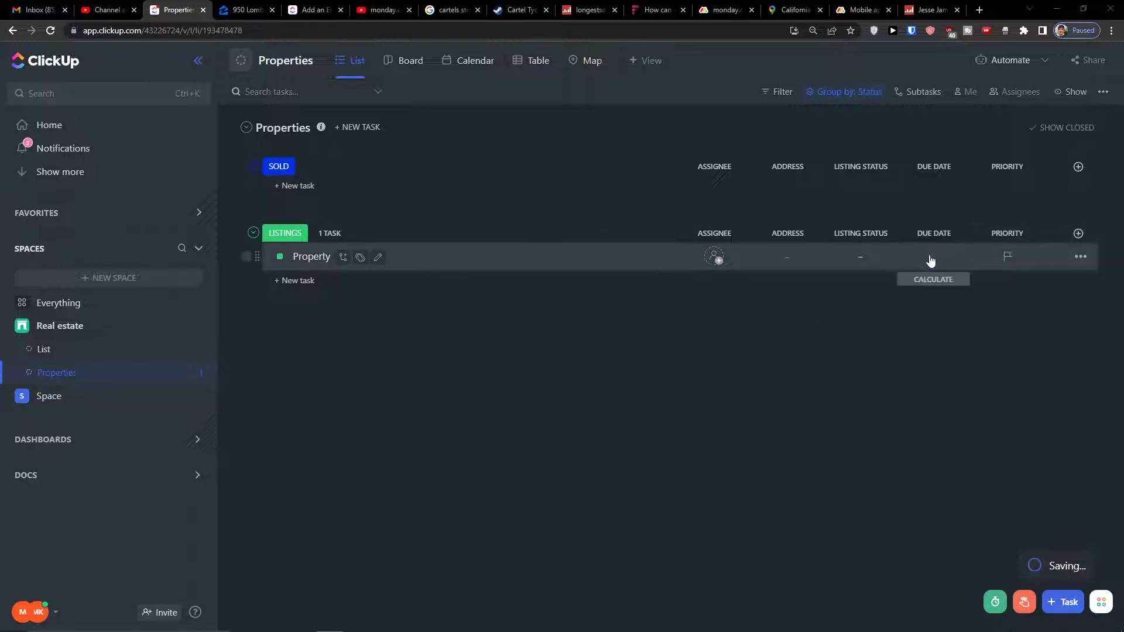
Add a Date column named Date of Property Added and place it between the Listing status and Due date columns.
left_click(1078, 234)
type("da")
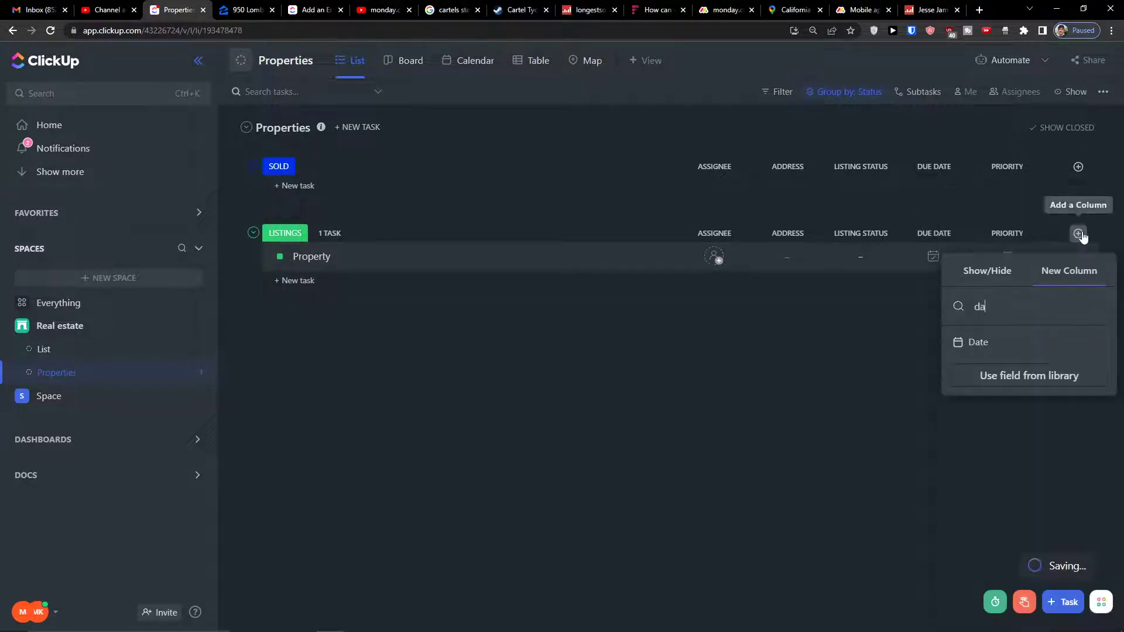
left_click(1013, 343)
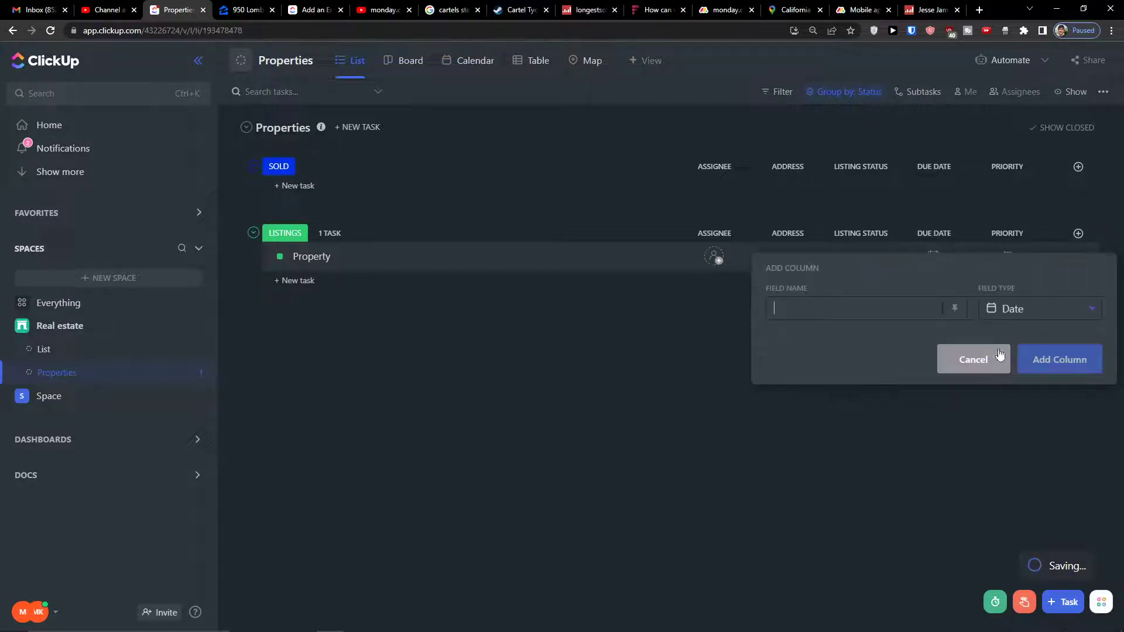
type("D")
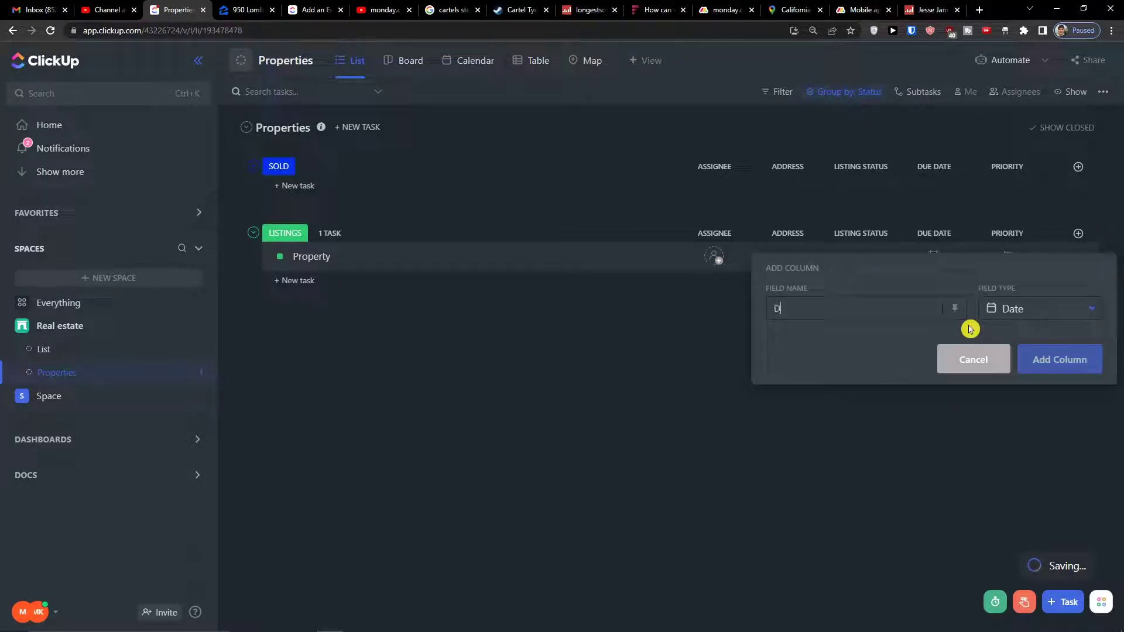
type("ate of Property Added")
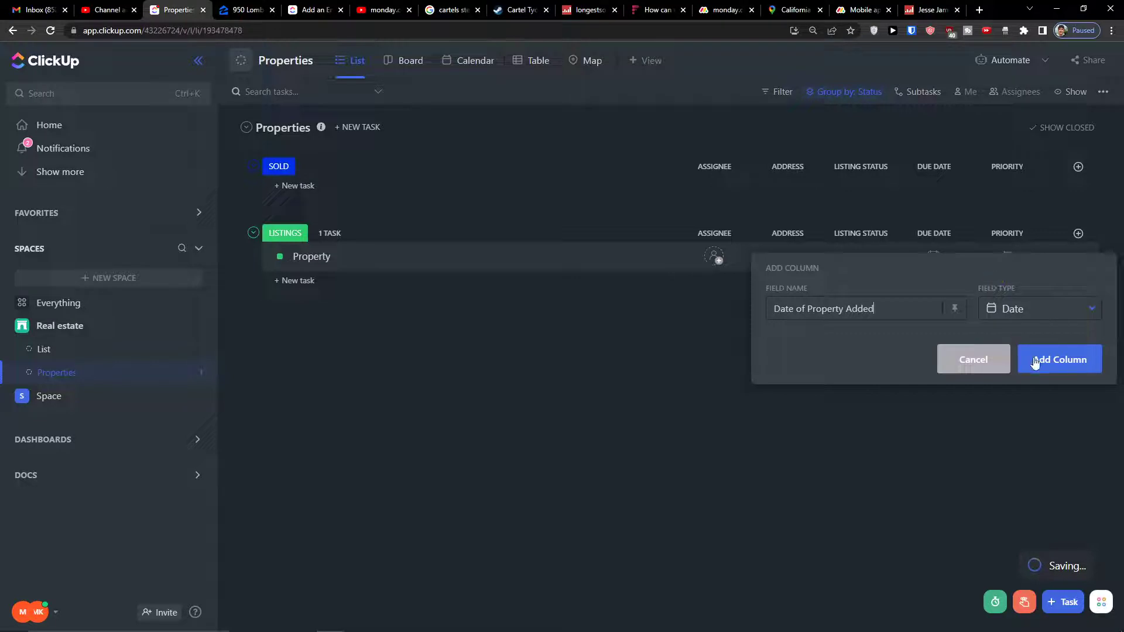
left_click(1036, 359)
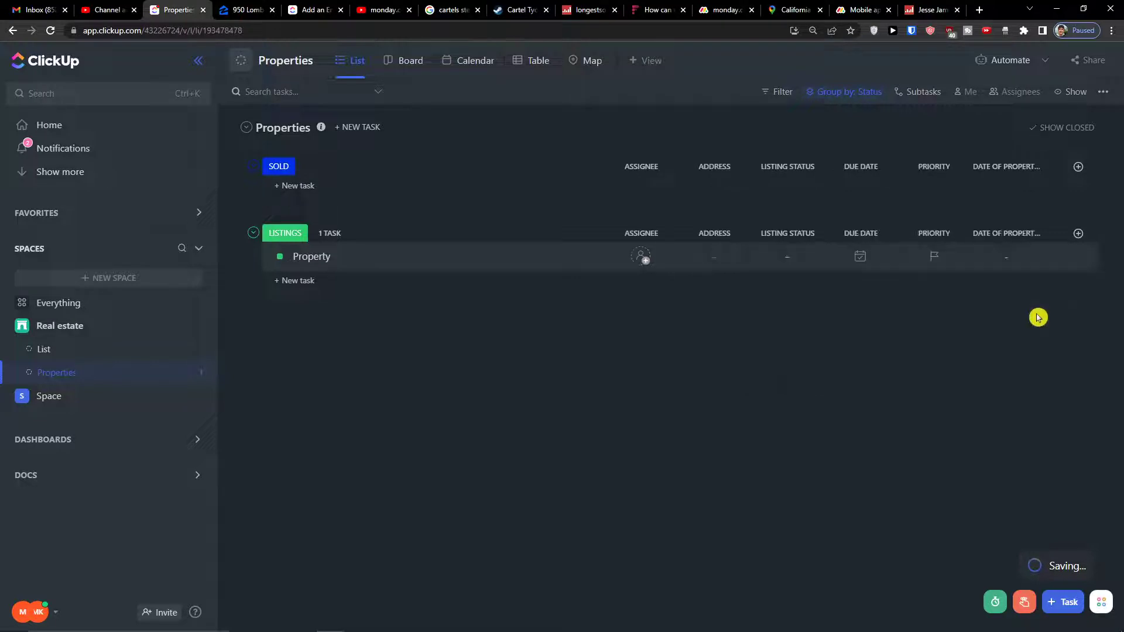
left_click_drag(949, 240, 884, 272)
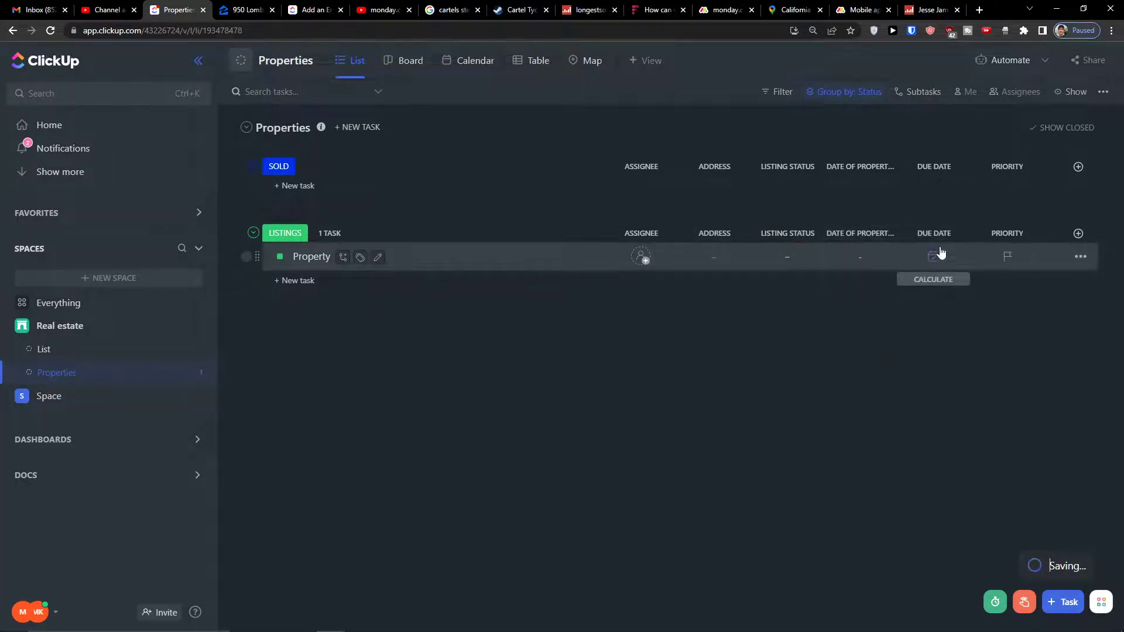
Start a new Dropdown column named PROPERTY TYPE in the Properties list.
left_click(1077, 234)
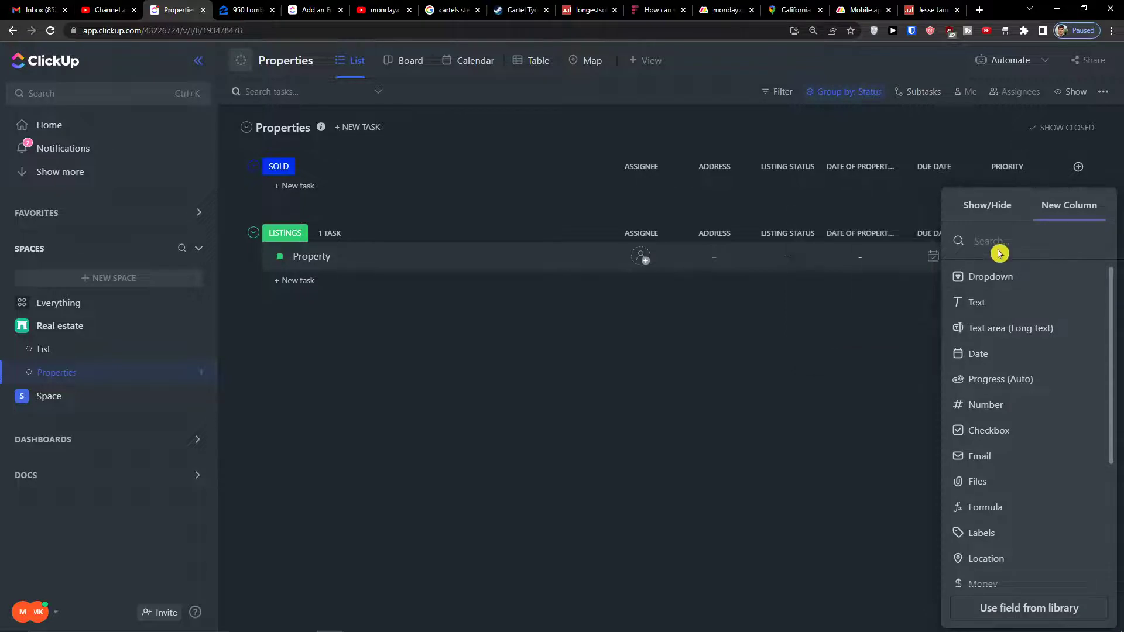
type("prop")
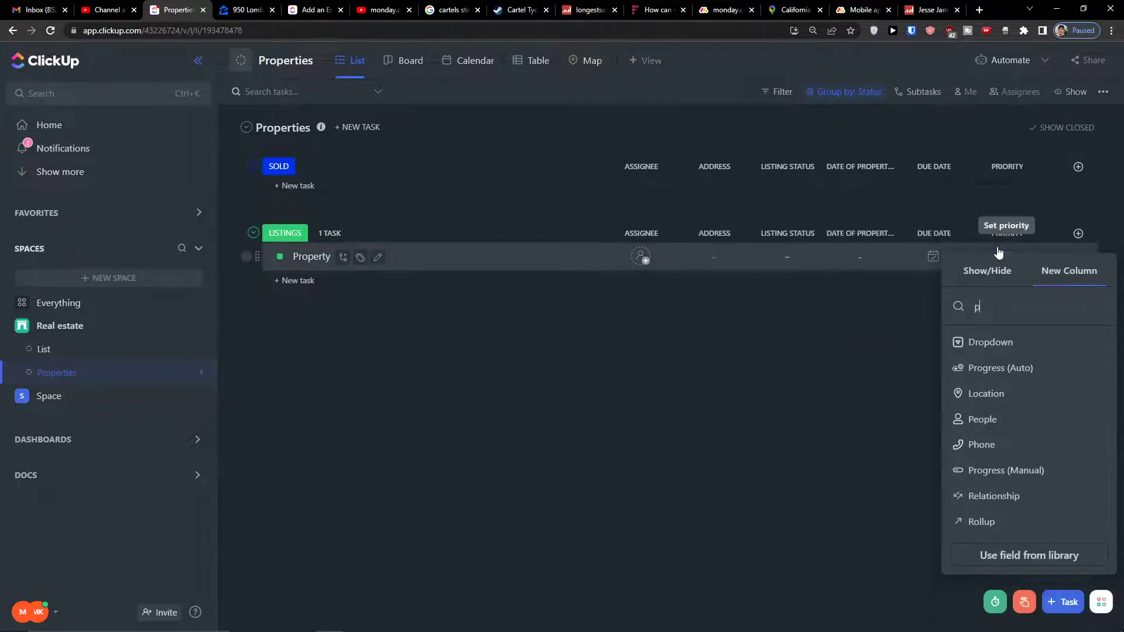
key("BackSpace")
key("BackSpace")
key("BackSpace")
key("BackSpace")
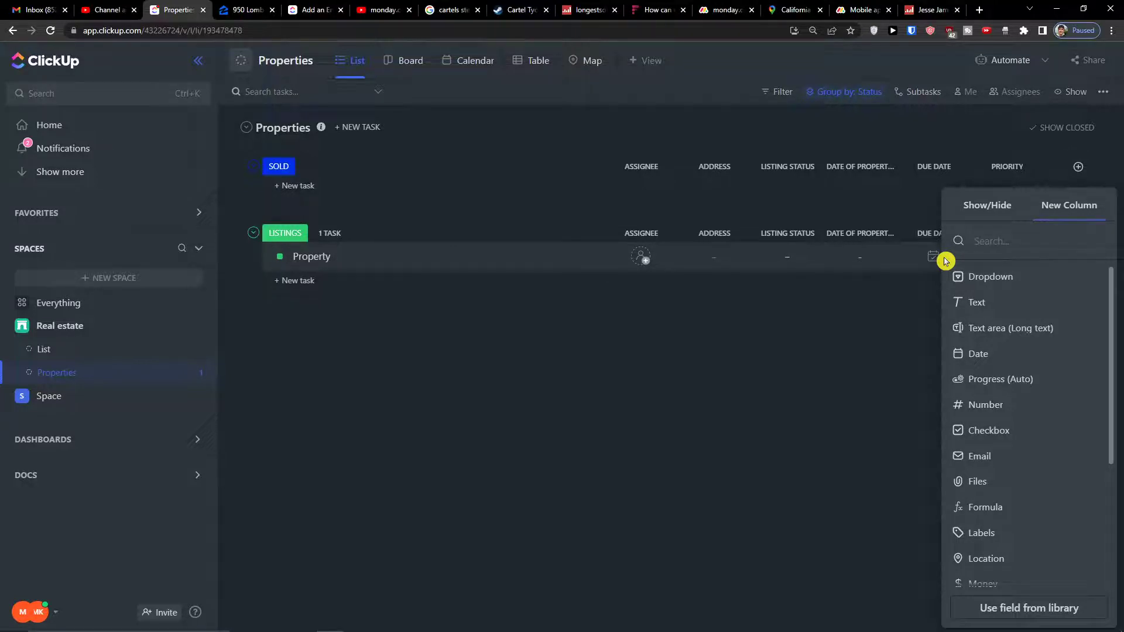
left_click(983, 276)
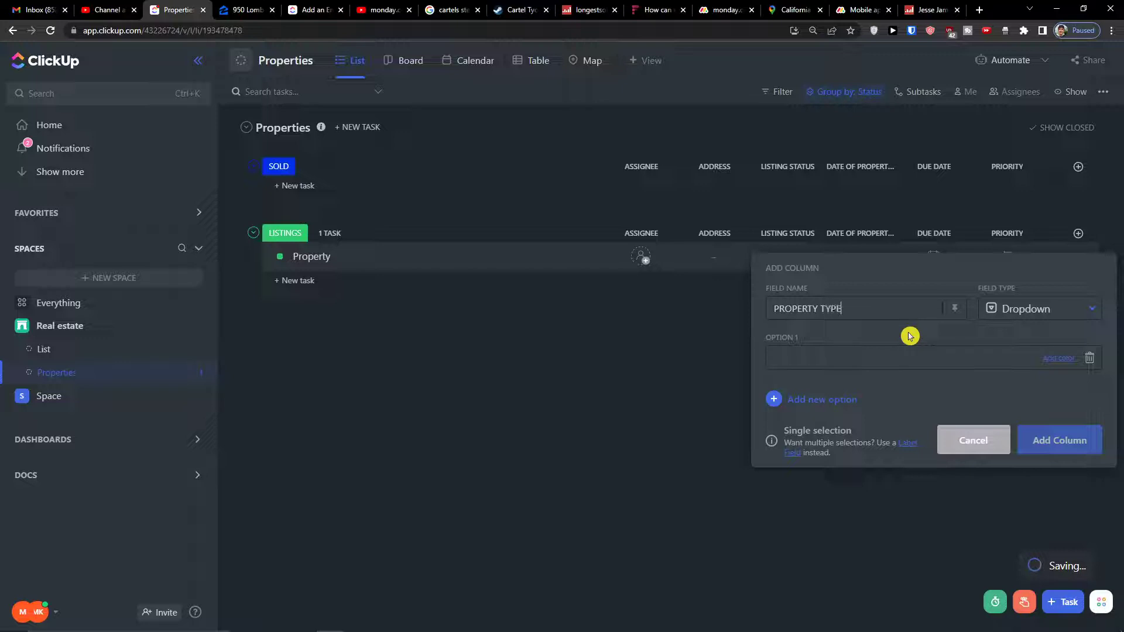
Enter the options GARDEN HOUSE, APARTMENT, HOUSE, BUILDING and CONDO for the PROPERTY TYPE dropdown column.
left_click(897, 354)
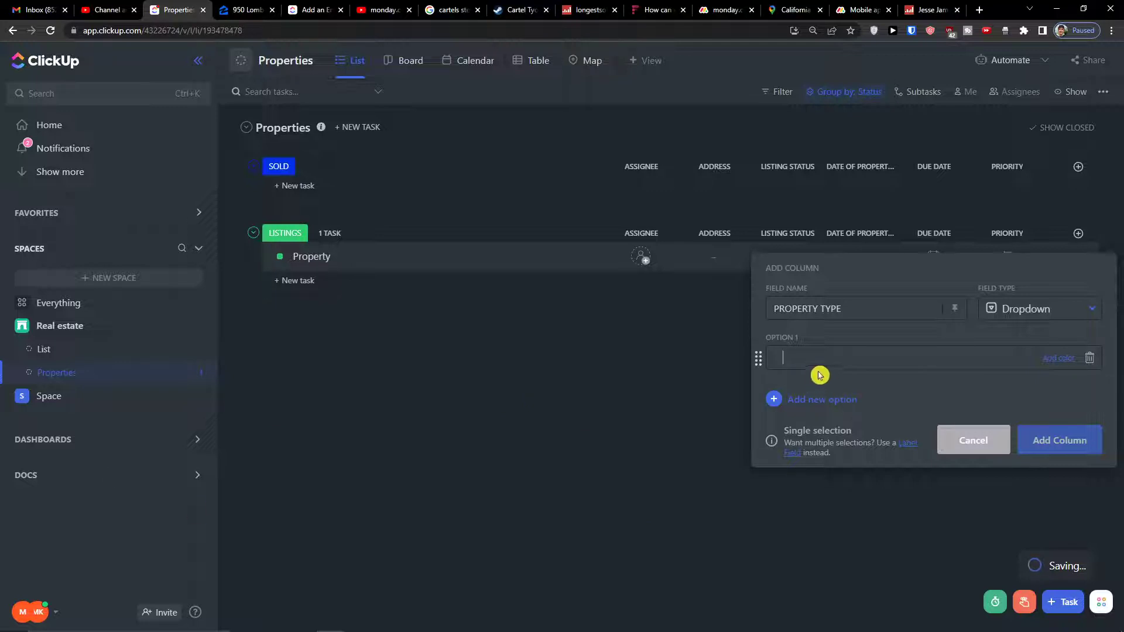
type("ARDEN HOUS")
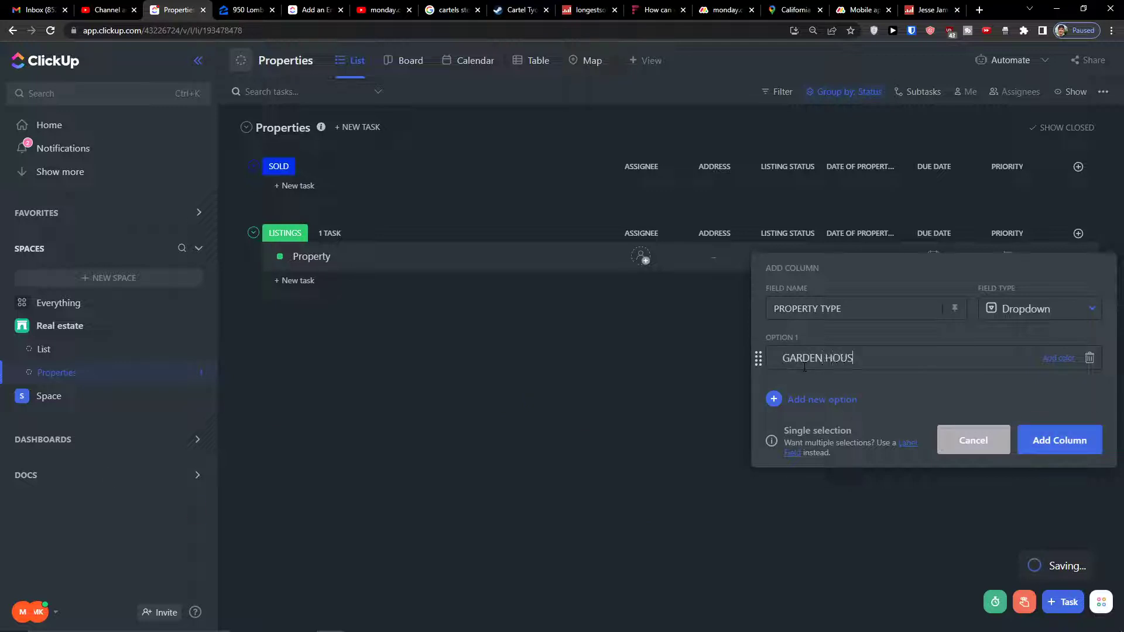
key("Return")
type("APARTMENT")
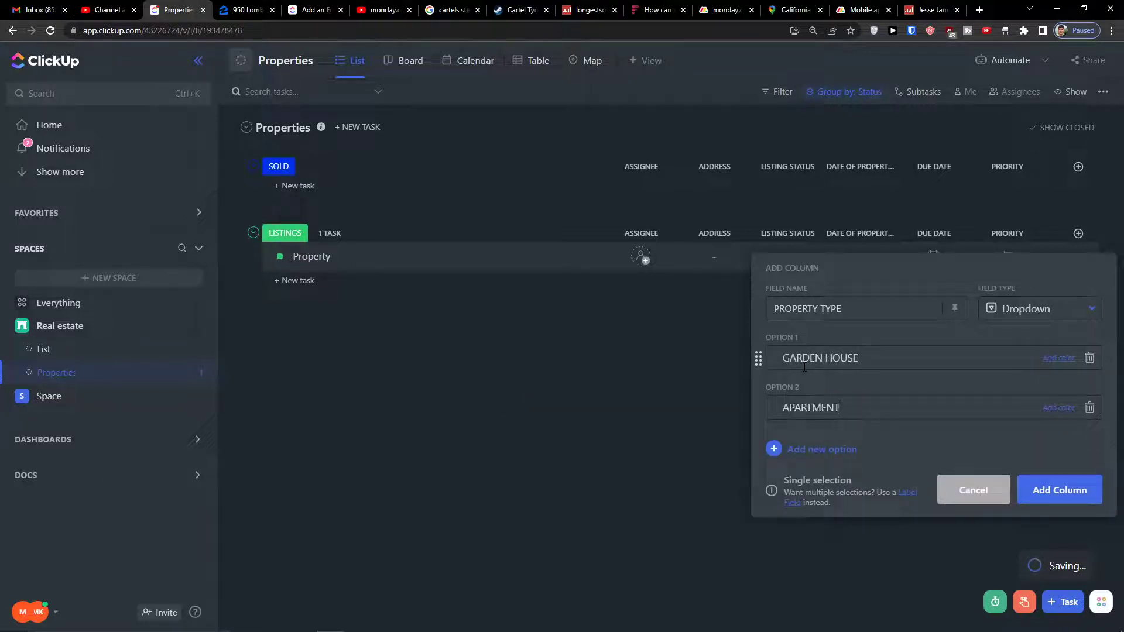
key("Return")
type("HOUSE")
key("Return")
type("BUILDIN")
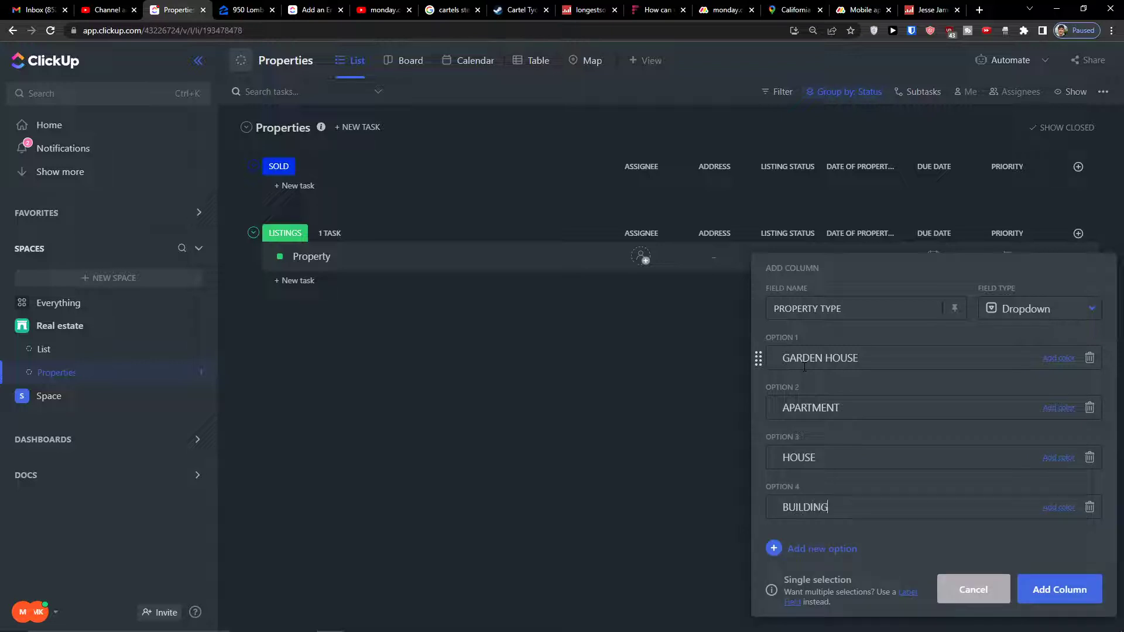
type("G")
key("Return")
type("CONDO")
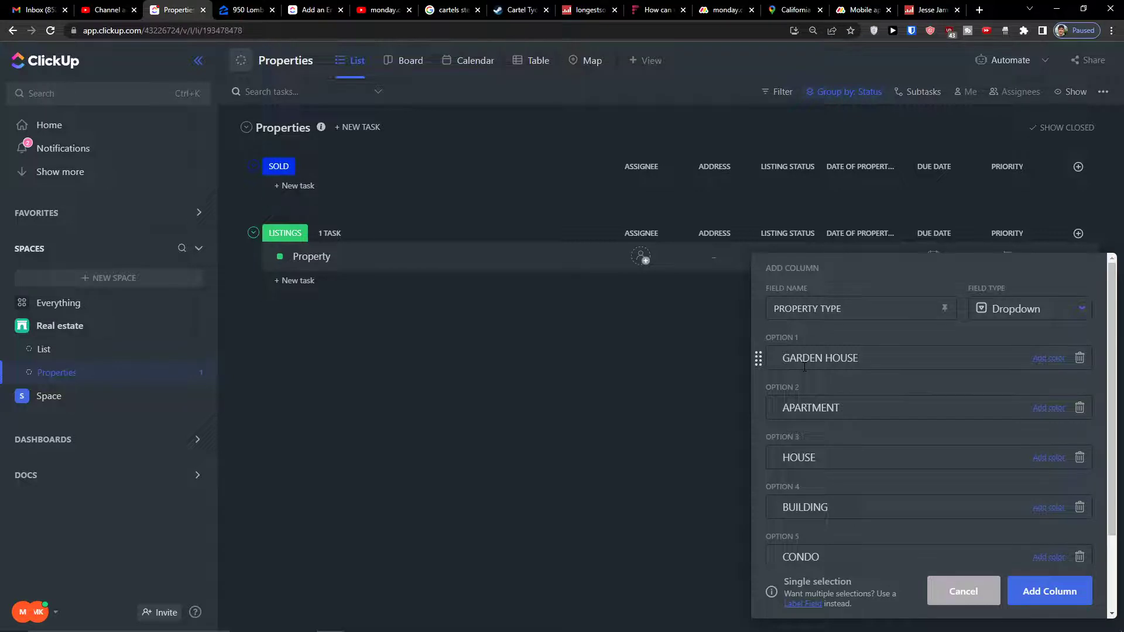
Add the PROPERTY TYPE column to the list and place it between the Listing status and Date of Property Added columns.
scroll(963, 455, "down", 3)
scroll(993, 474, "up", 4)
left_click(1051, 590)
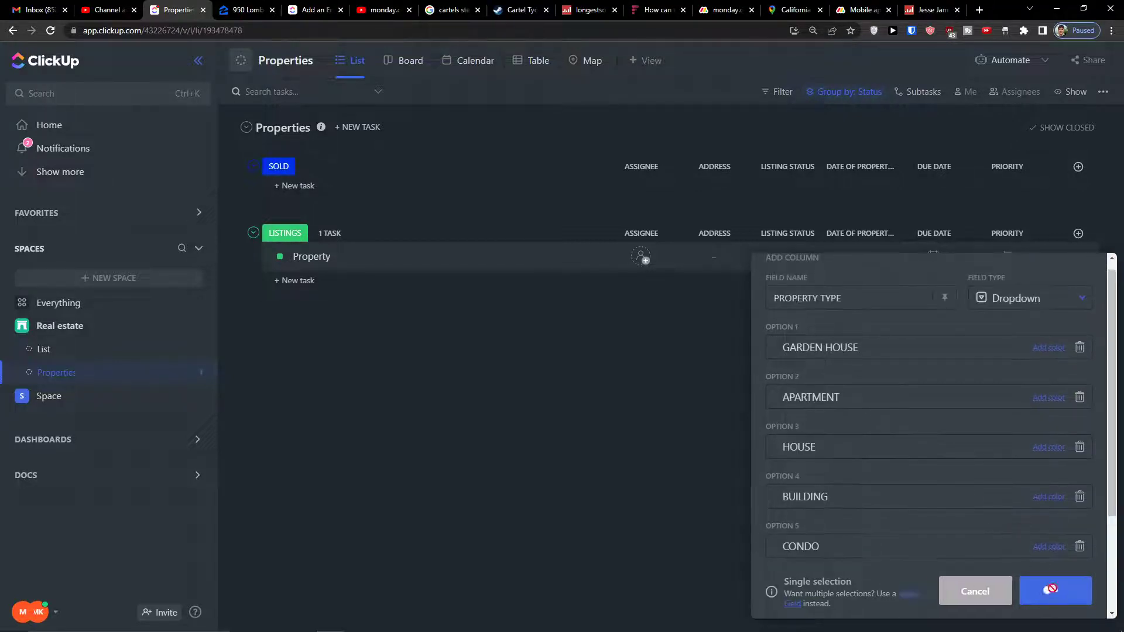
left_click_drag(1009, 240, 770, 269)
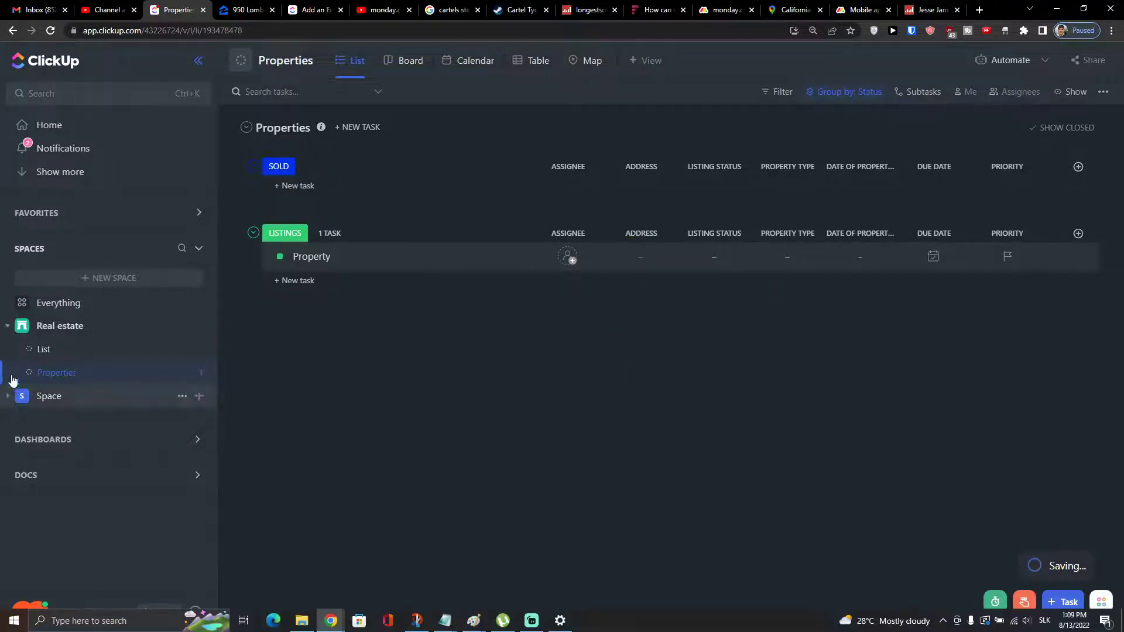
Add a Money column named PRICE to the Properties list, with EUR - Euro (€) as the currency.
left_click(1079, 233)
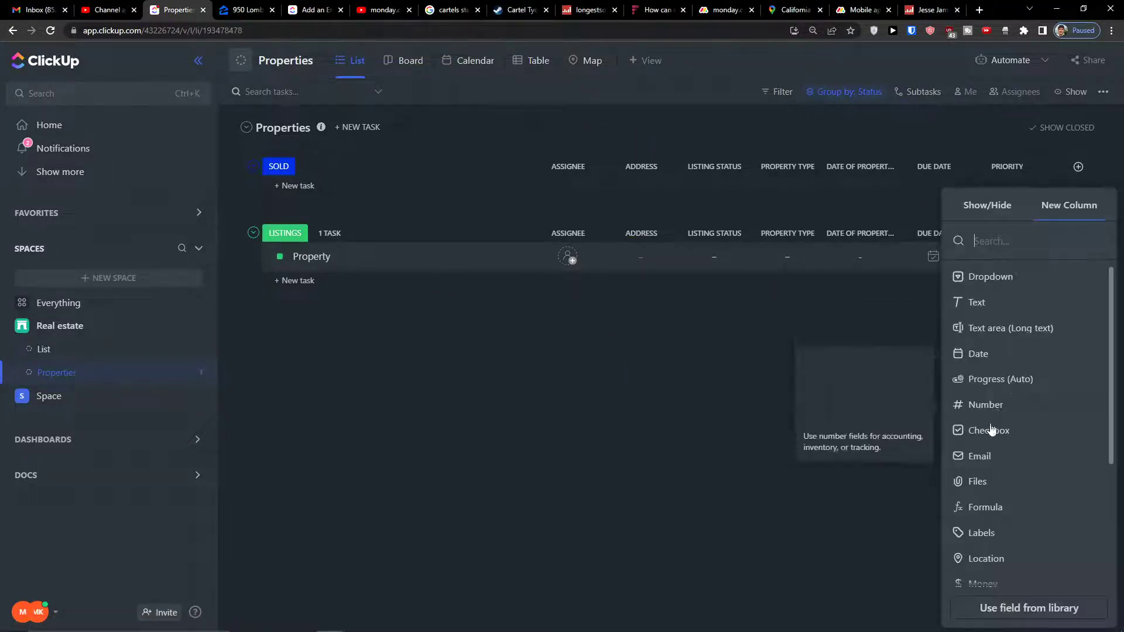
scroll(1000, 421, "down", 2)
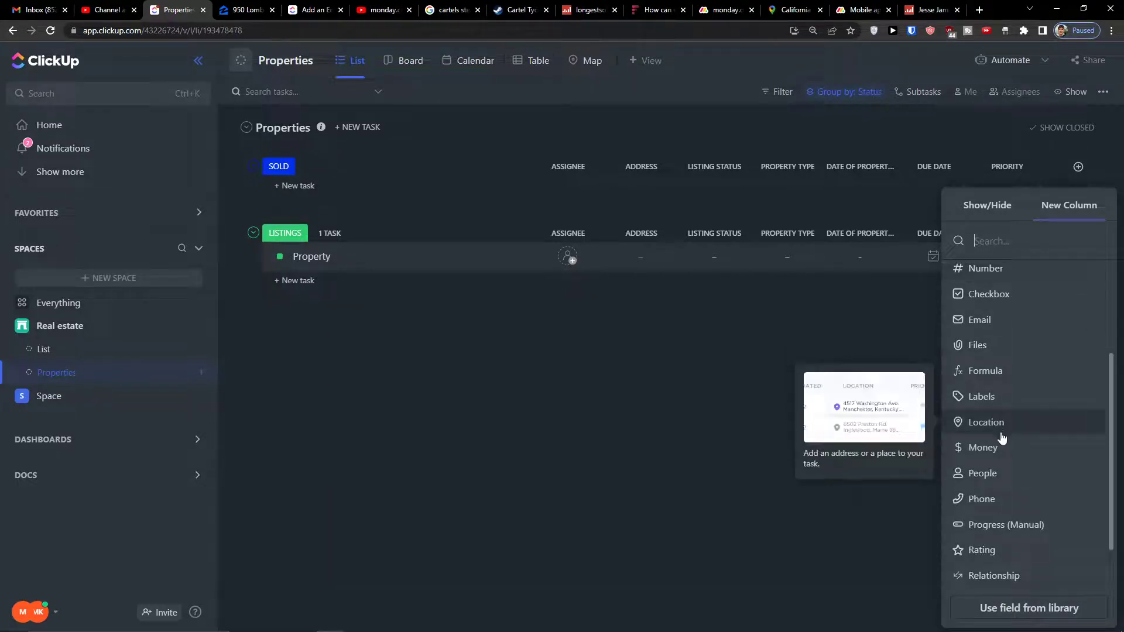
left_click(997, 449)
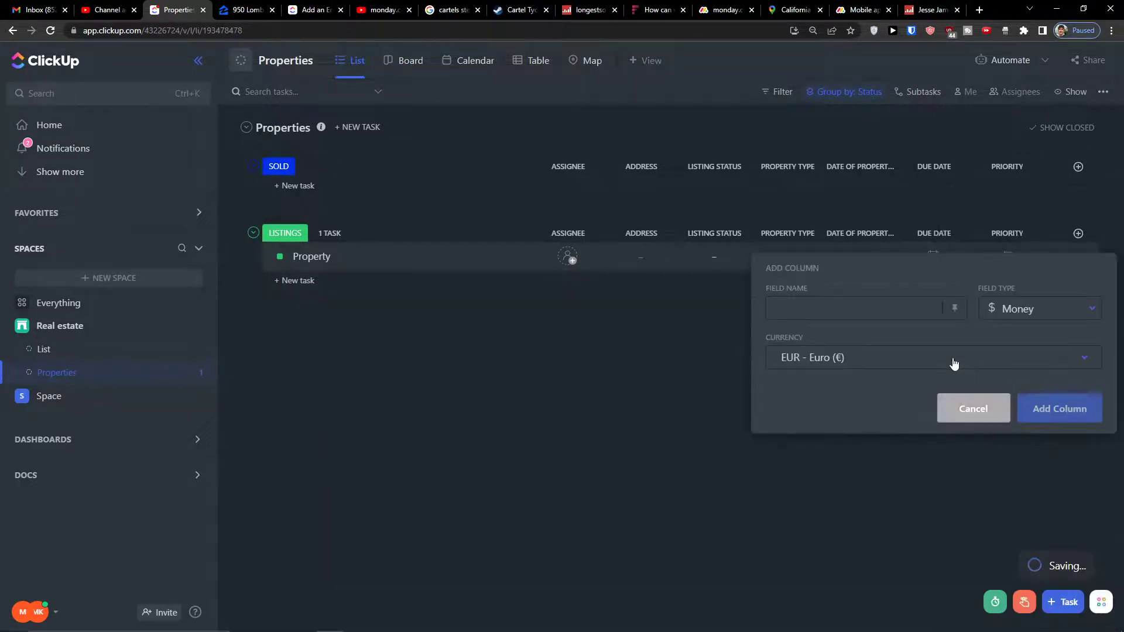
type("PRICE")
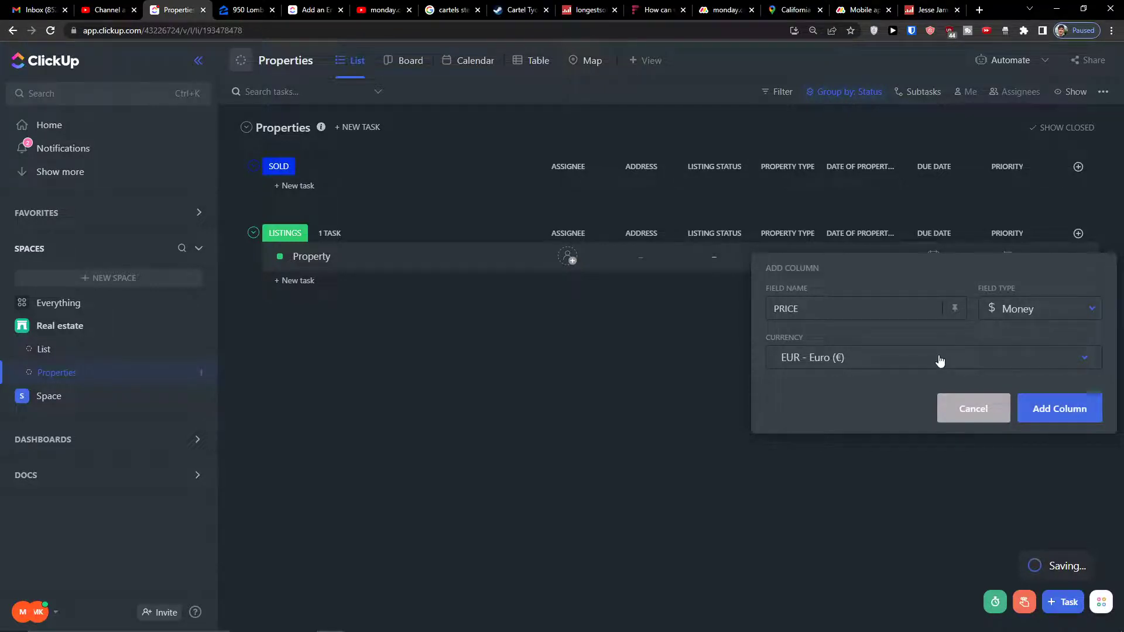
left_click(939, 358)
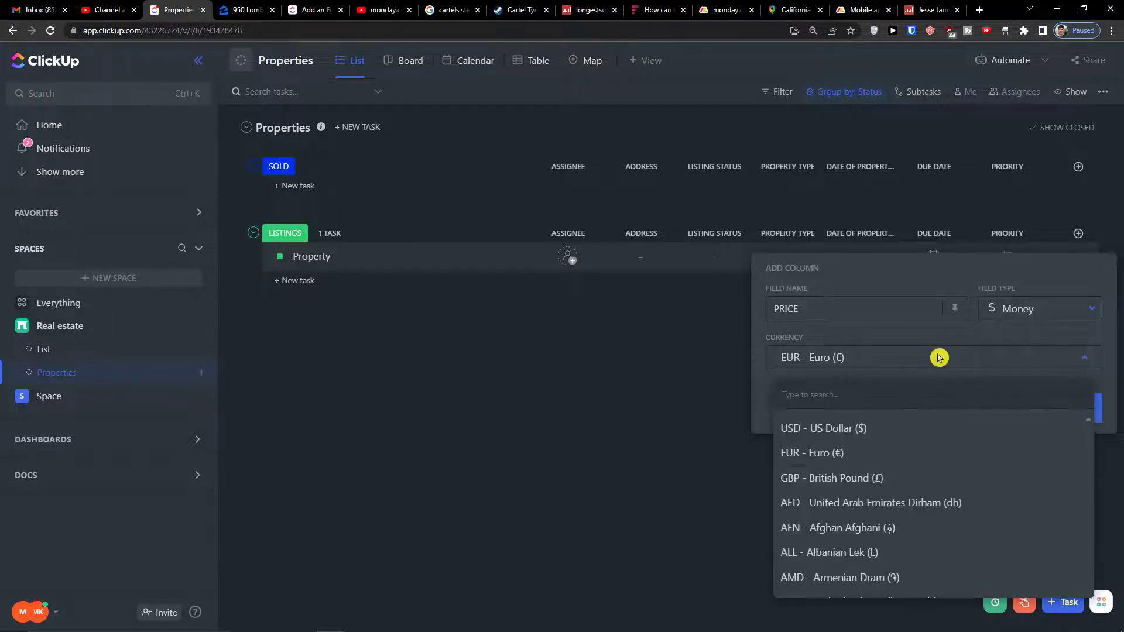
left_click(939, 357)
left_click(1042, 410)
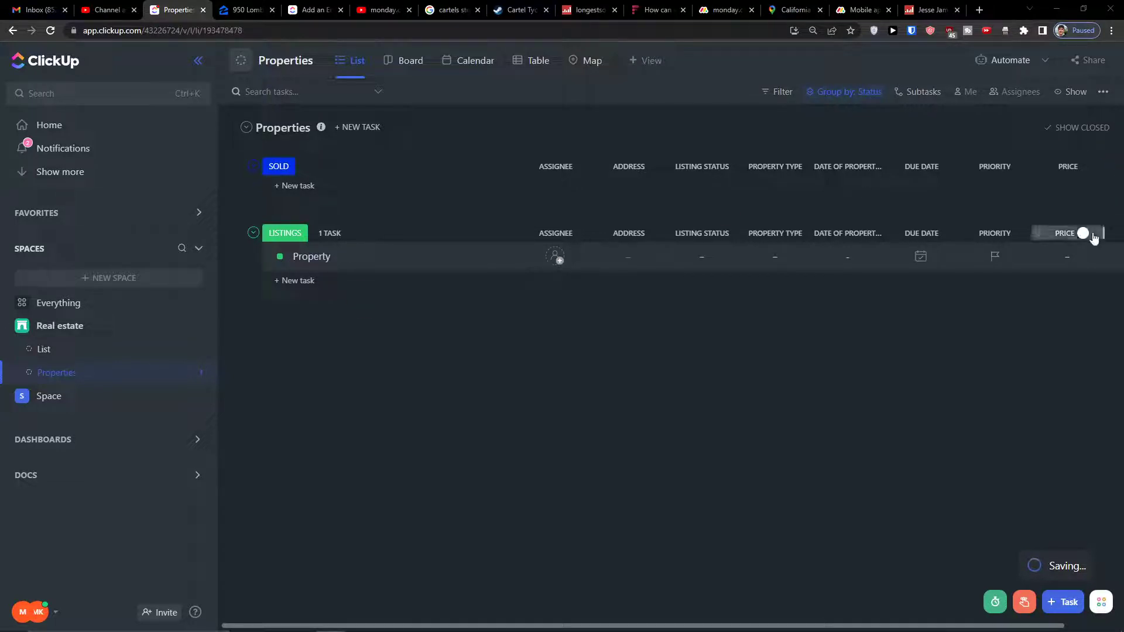
Add a Number column named SQFT to the Properties list.
left_click_drag(736, 624, 792, 624)
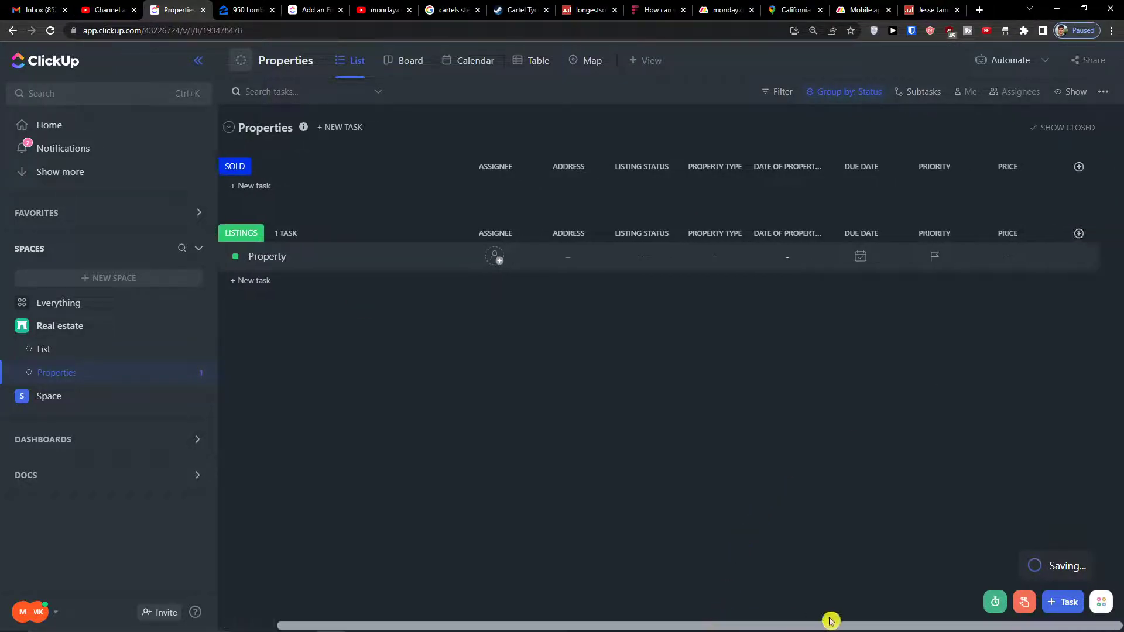
left_click(1076, 234)
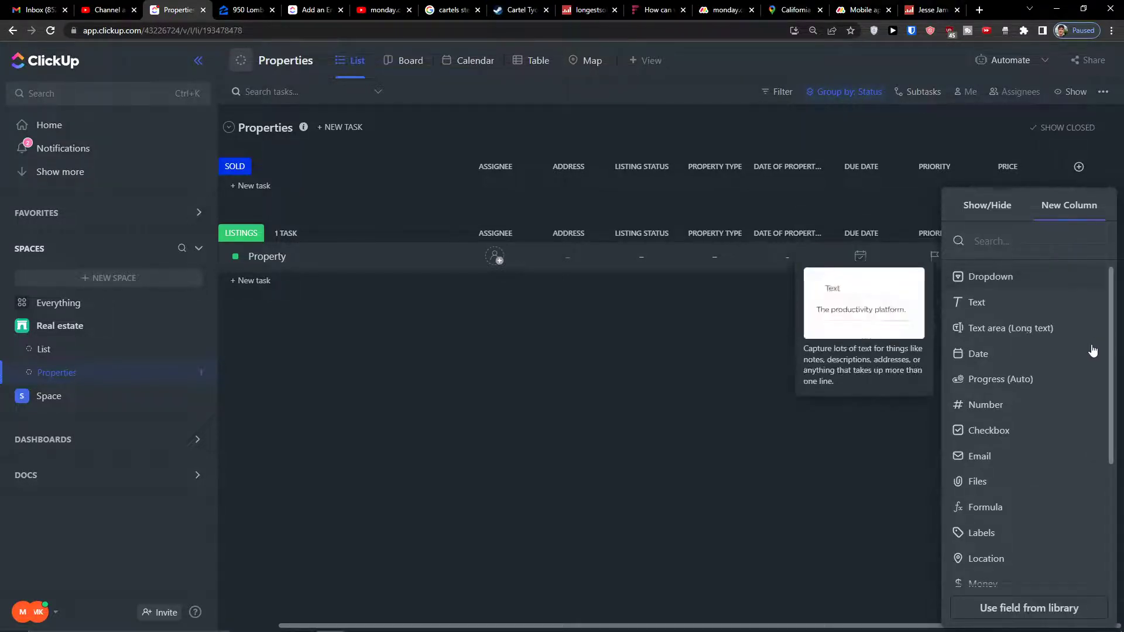
left_click(1037, 402)
type("S")
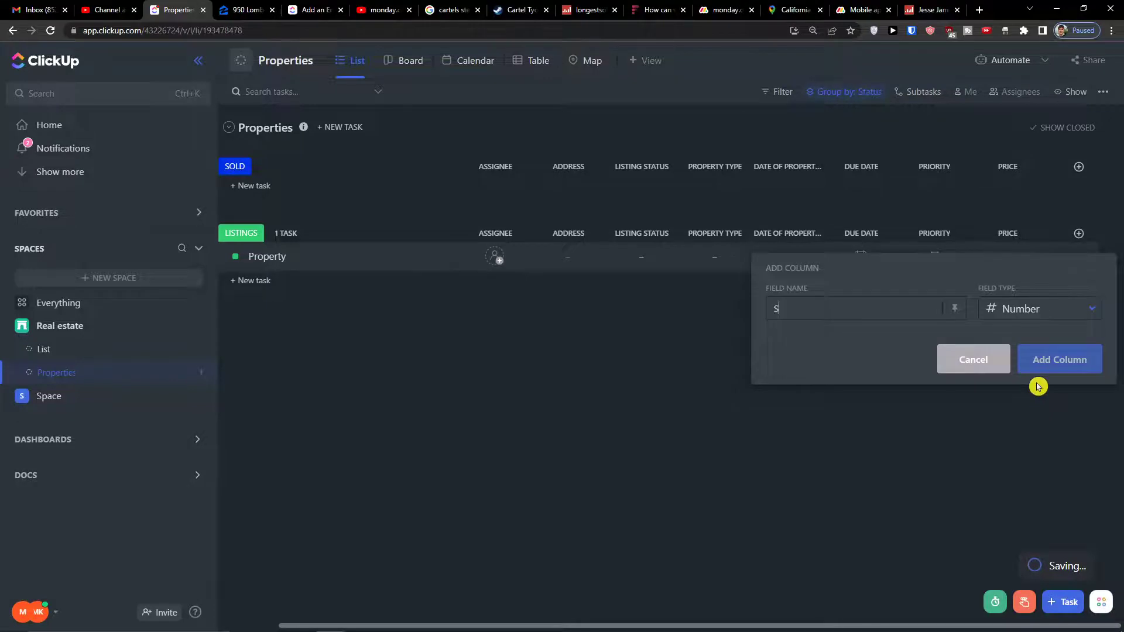
type("O")
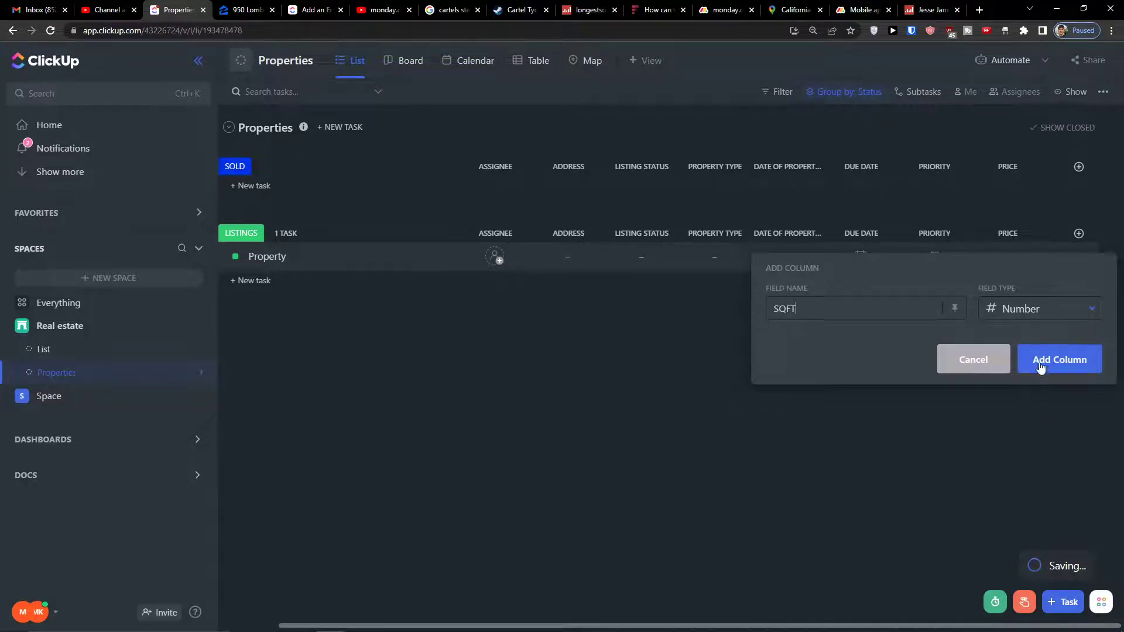
left_click(1042, 367)
left_click(1068, 250)
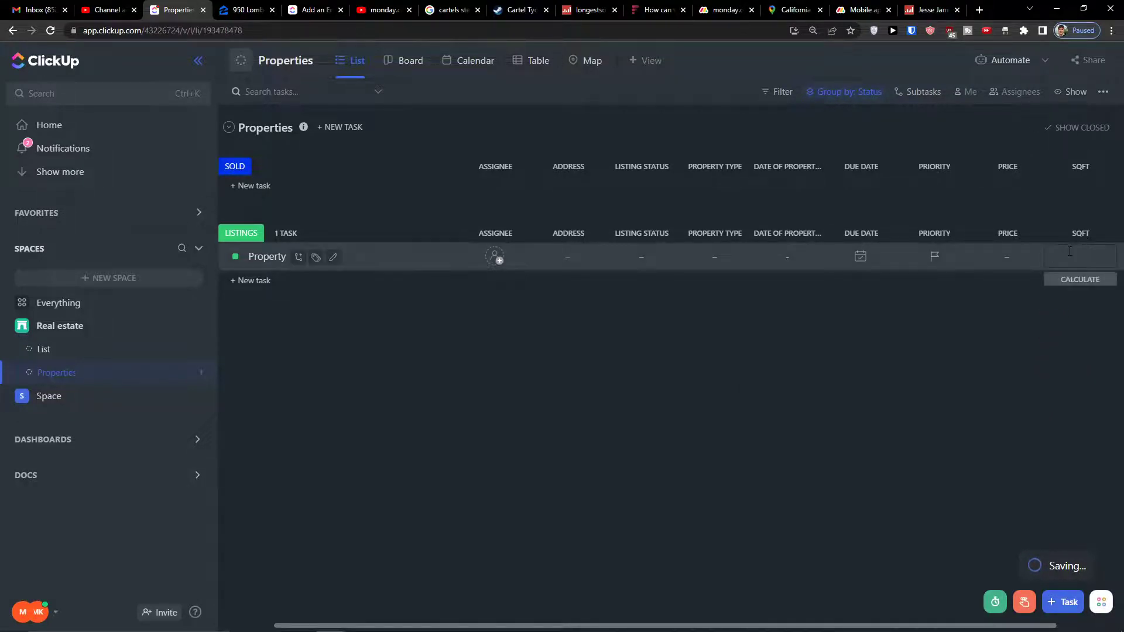
left_click(999, 295)
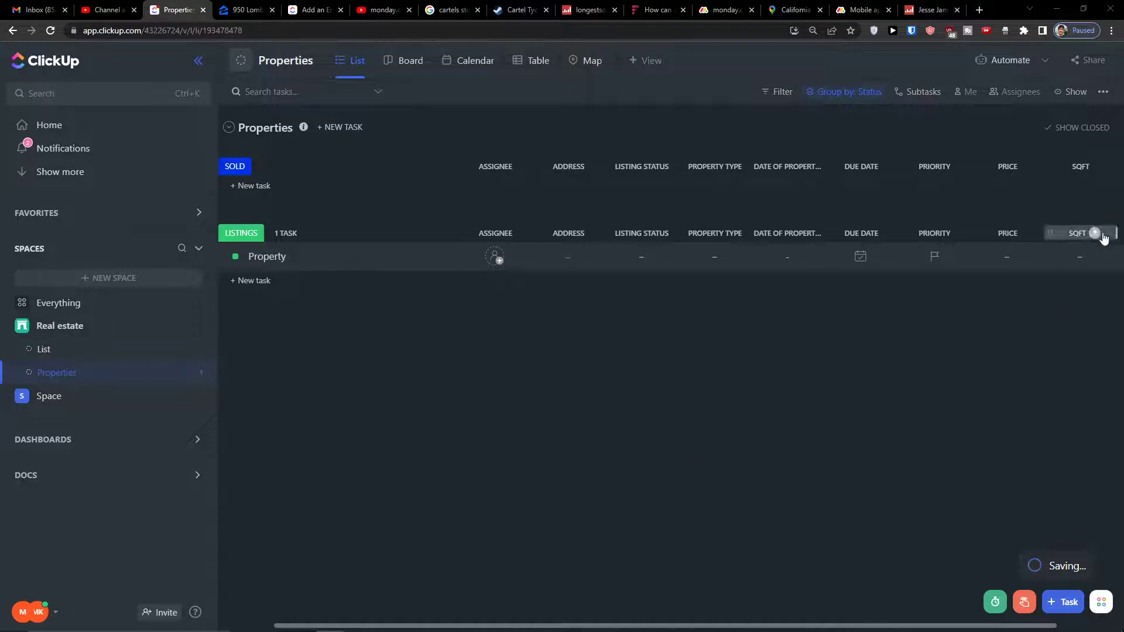
left_click_drag(682, 625, 748, 625)
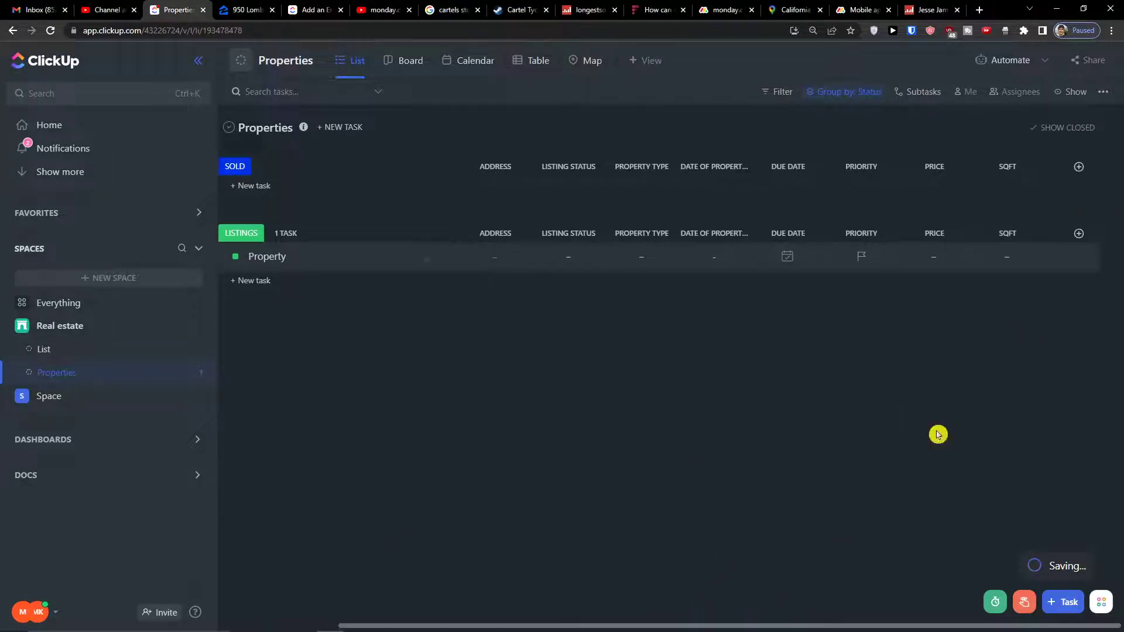
left_click(1075, 235)
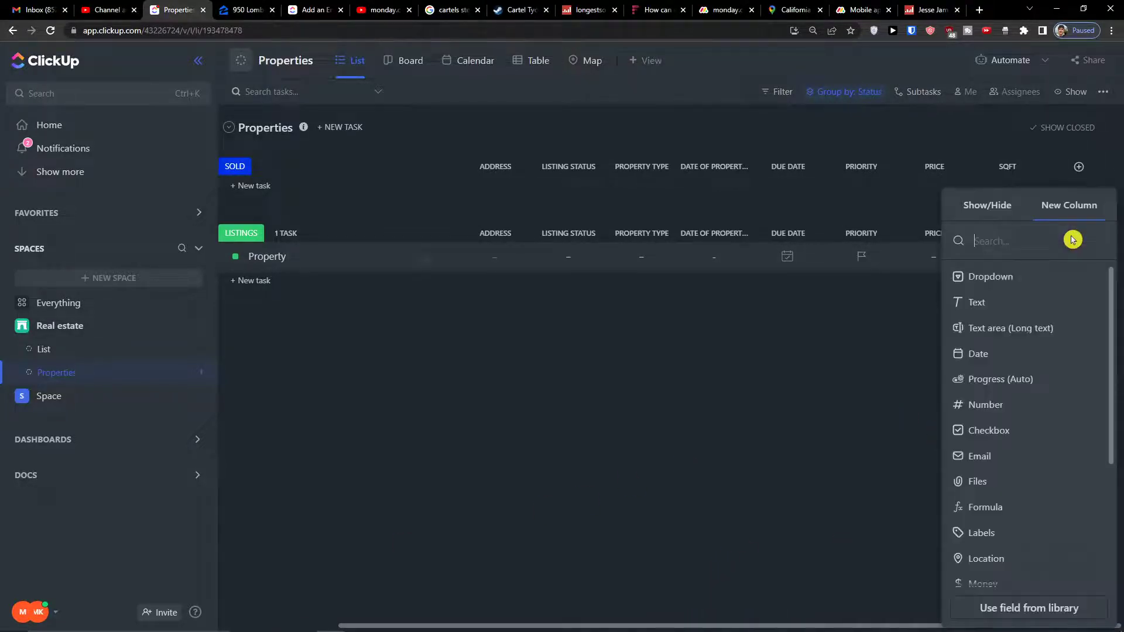
scroll(1091, 293, "down", 3)
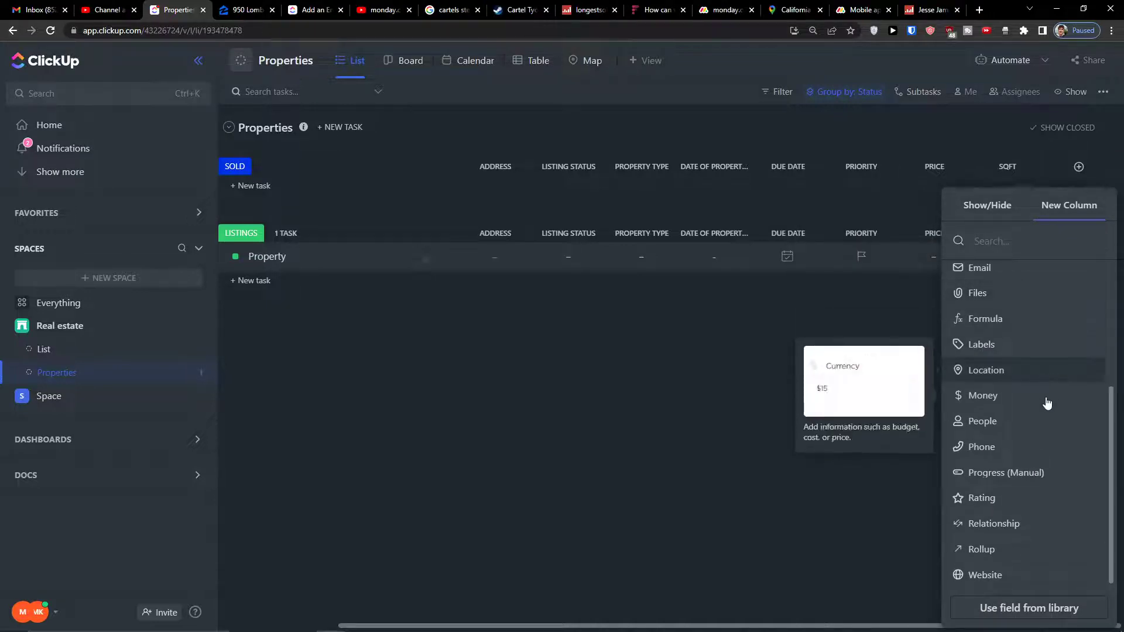
left_click(986, 576)
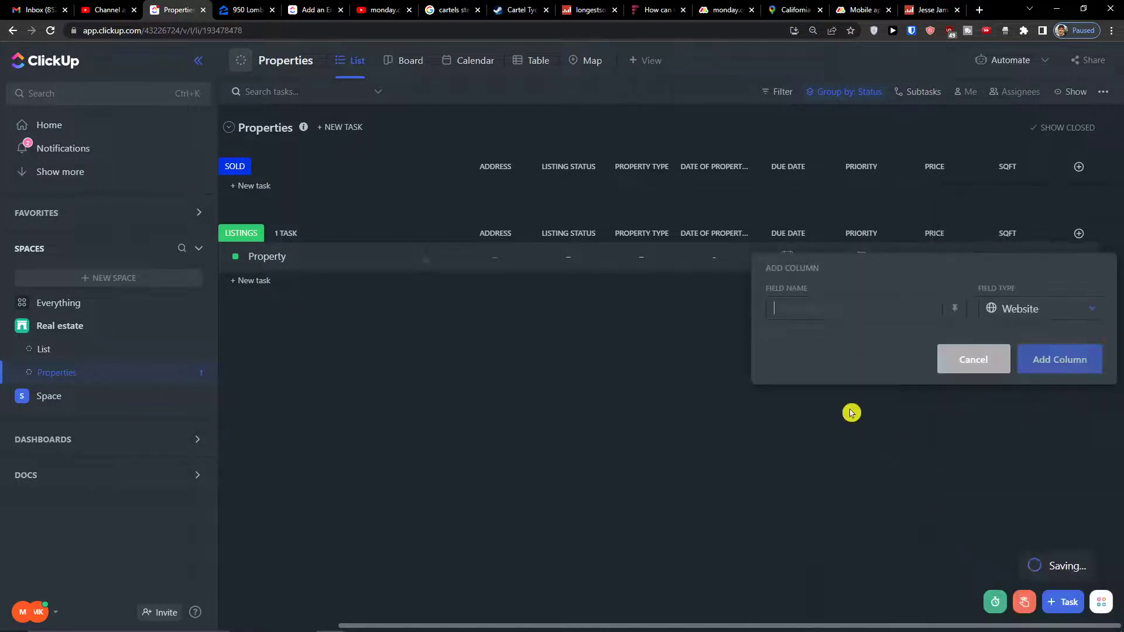
type("Li")
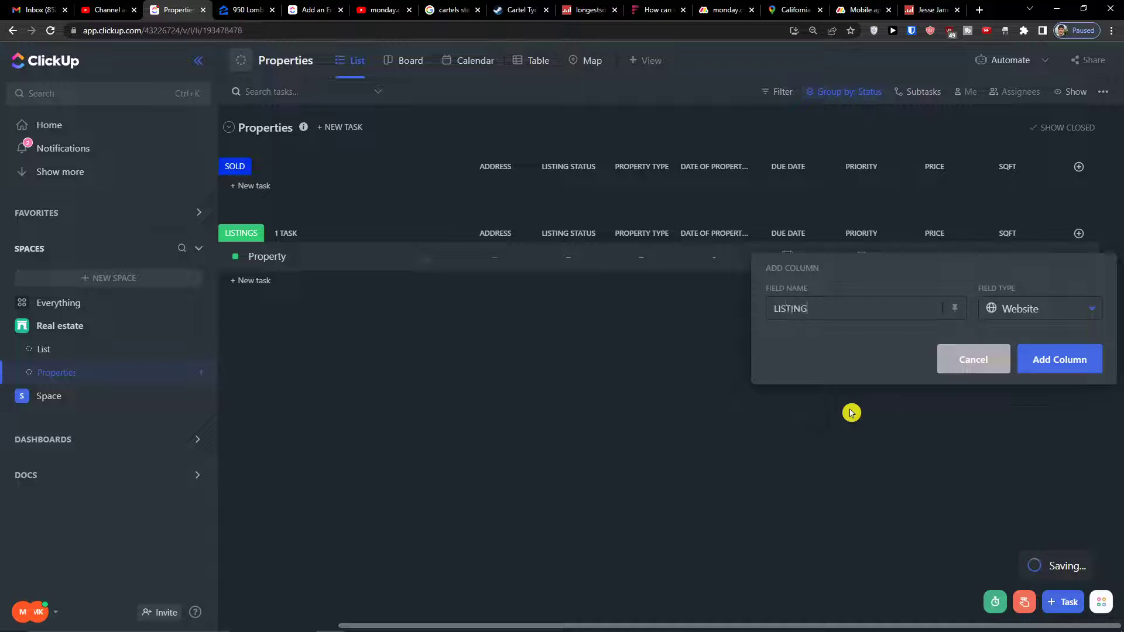
left_click(850, 413)
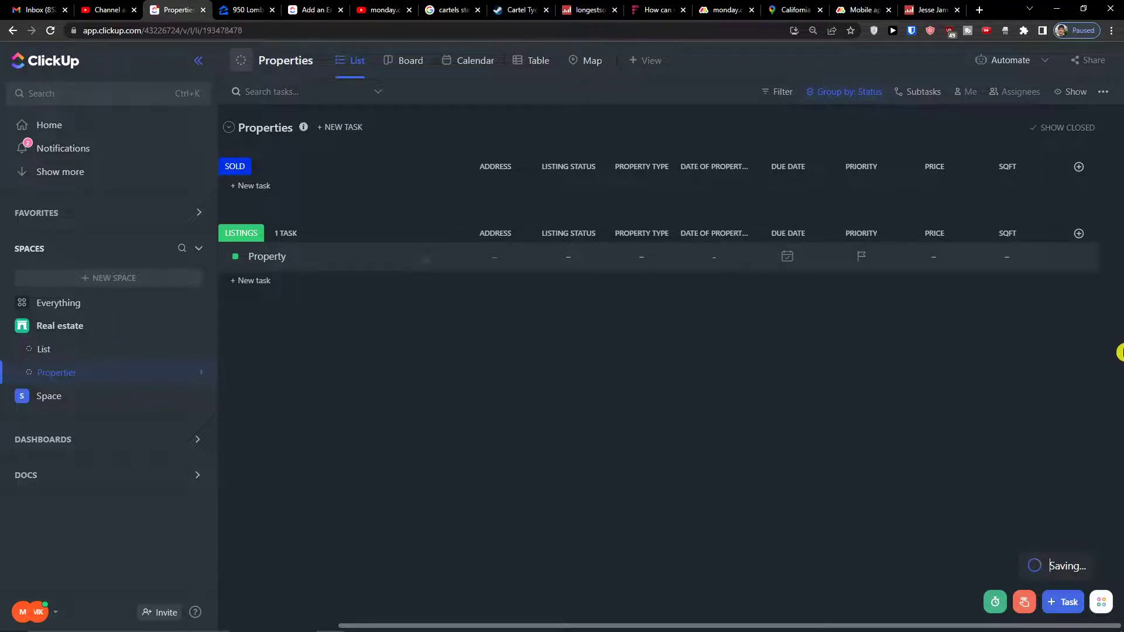
Add a Website column named LISTING to the Properties list.
left_click(1079, 233)
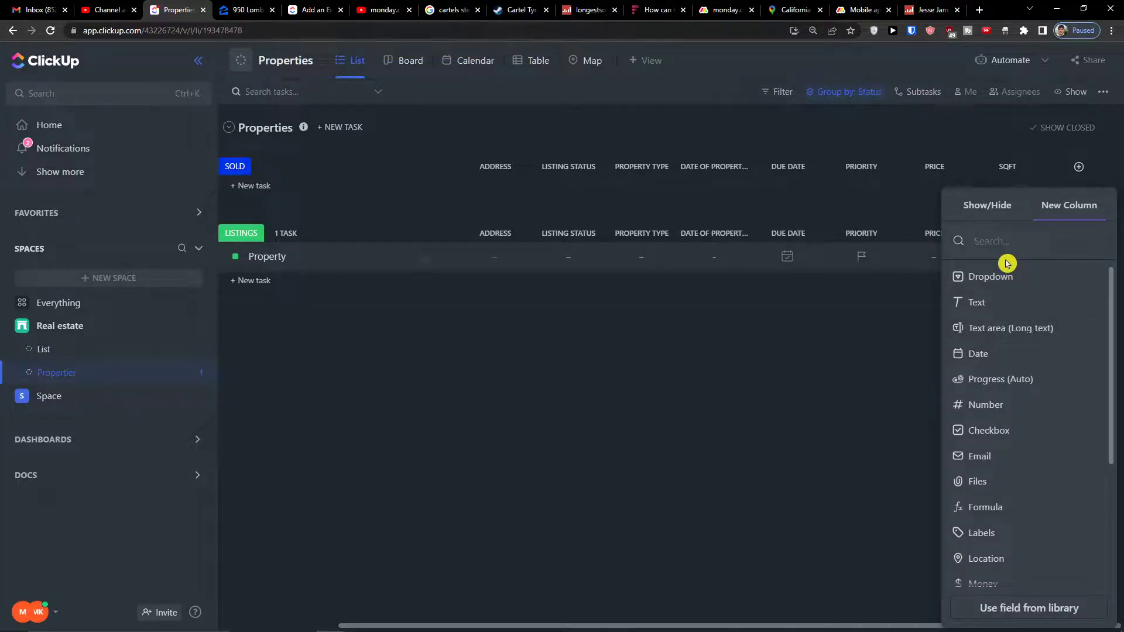
type("LIST")
key("BackSpace")
key("BackSpace")
key("BackSpace")
key("BackSpace")
key("BackSpace")
key("BackSpace")
scroll(1030, 386, "down", 3)
scroll(1051, 495, "down", 1)
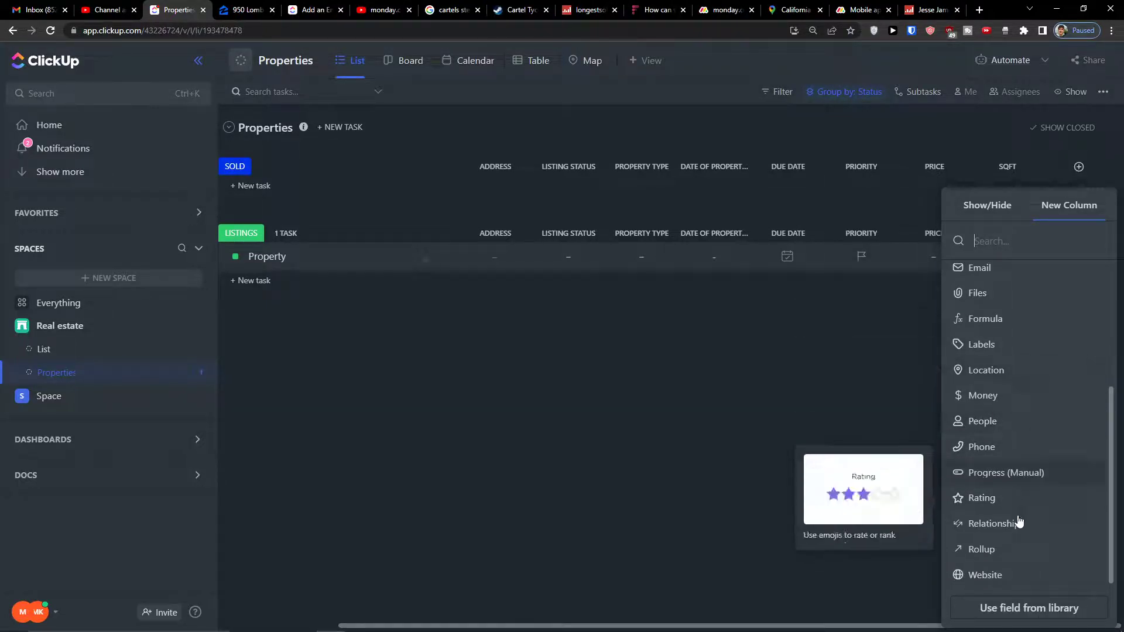
left_click(990, 575)
type("LISTING")
left_click(1027, 360)
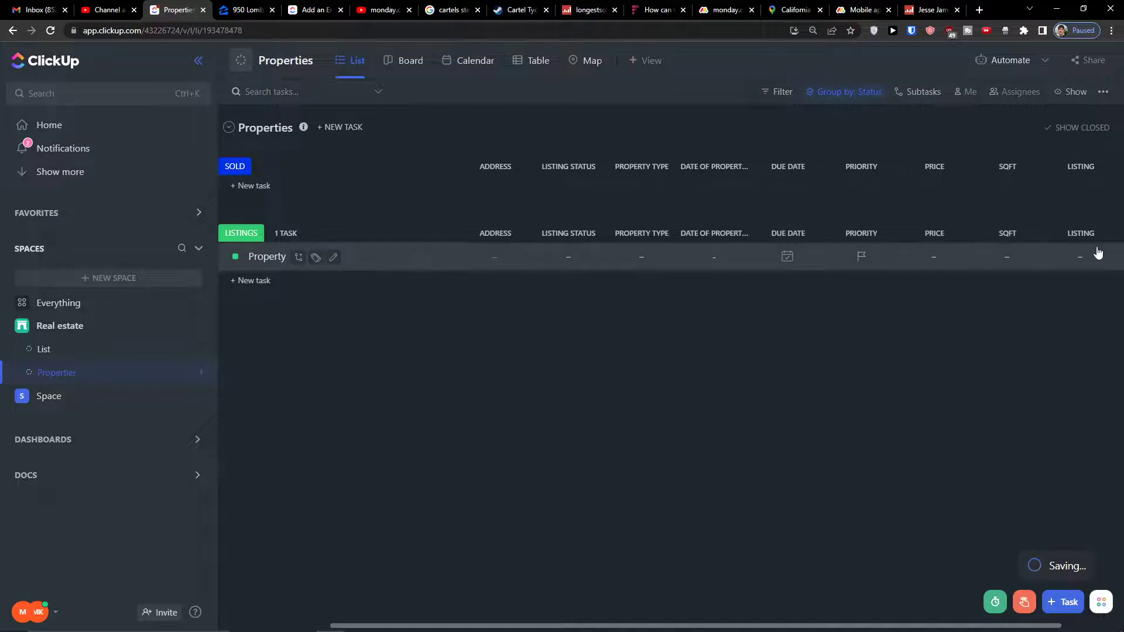
Rename the Property task under LISTINGS as Summer house.
left_click_drag(708, 624, 547, 615)
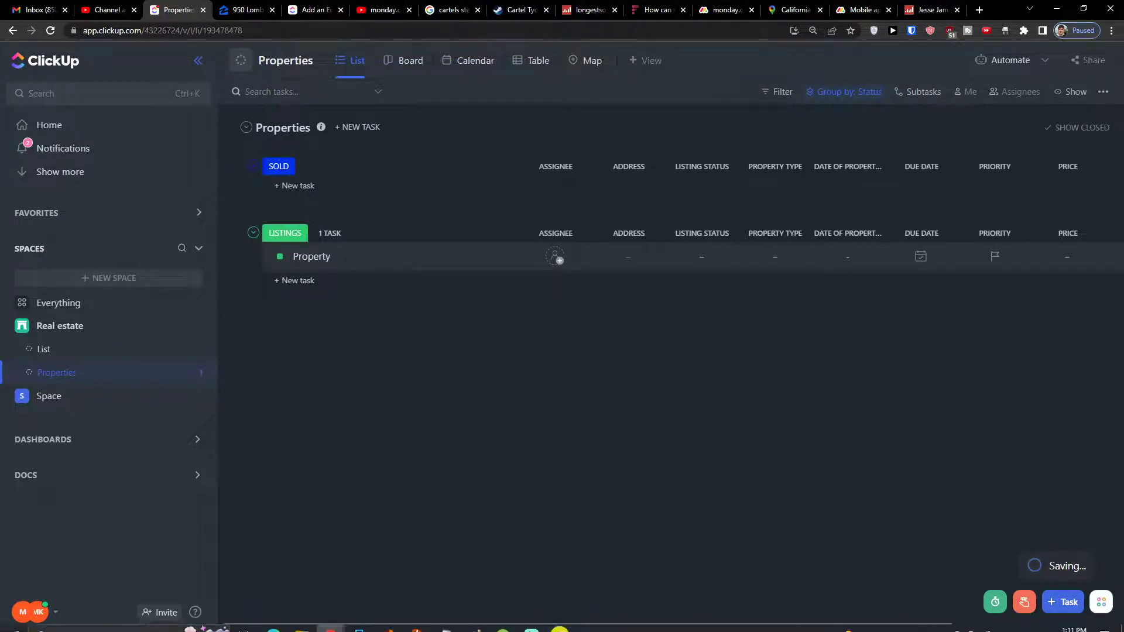
left_click_drag(497, 624, 477, 612)
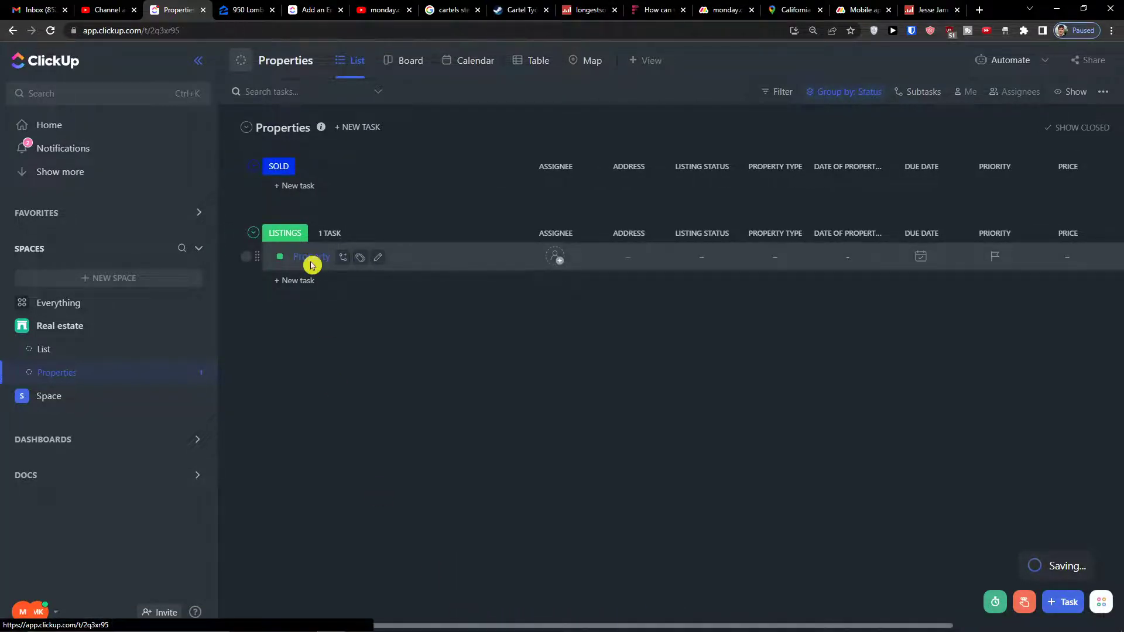
left_click(309, 258)
left_click(1087, 73)
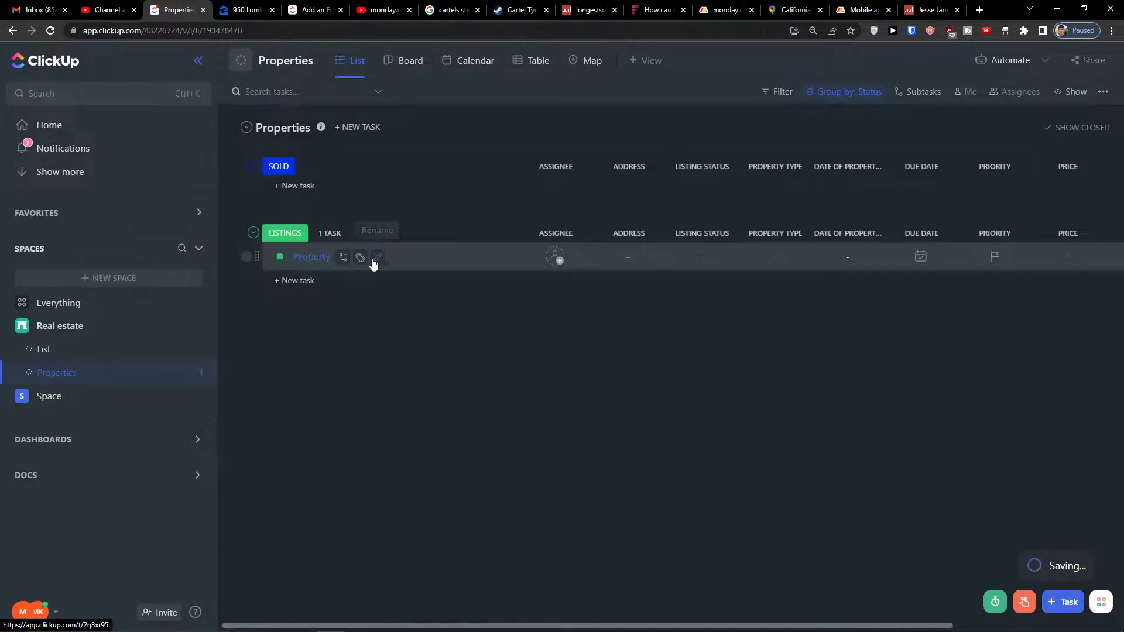
left_click(383, 243)
left_click(379, 254)
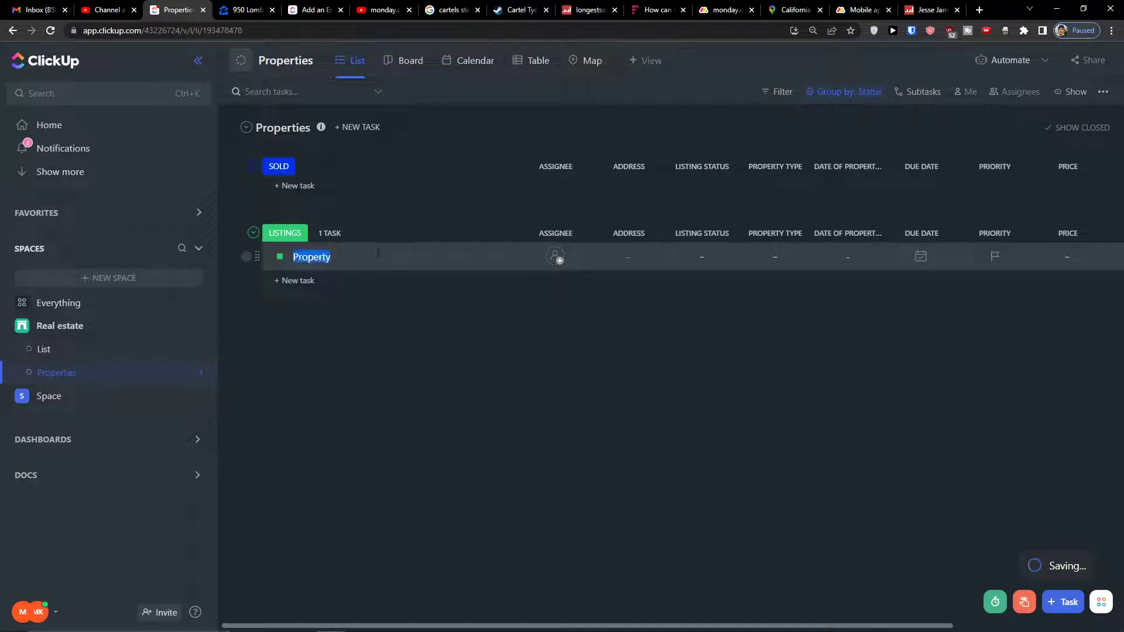
type("1 b")
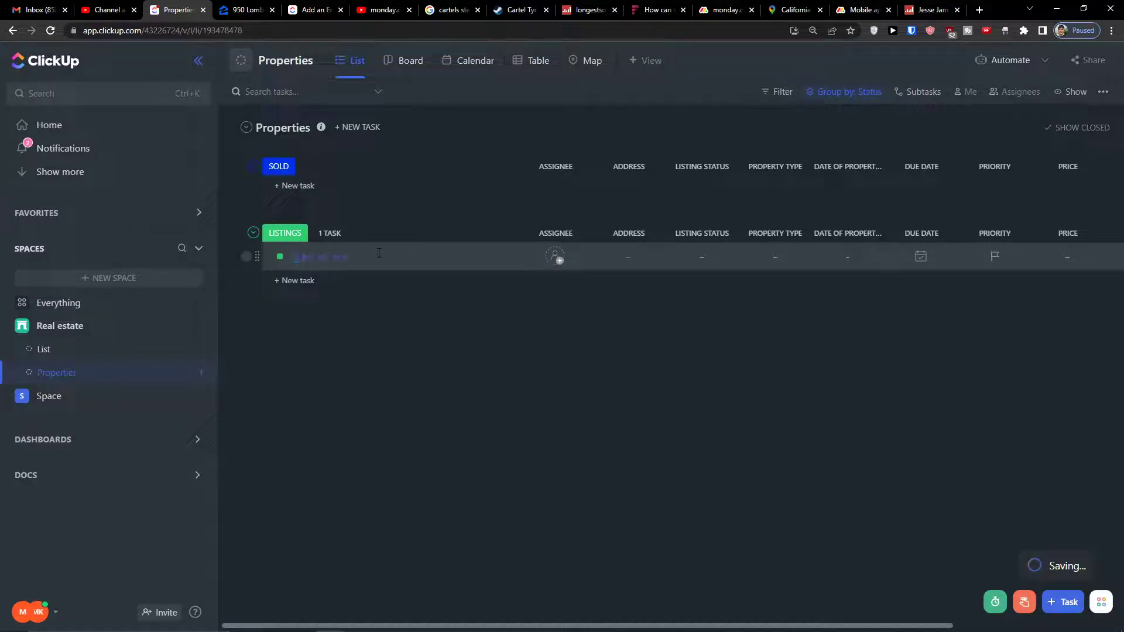
left_click(462, 278)
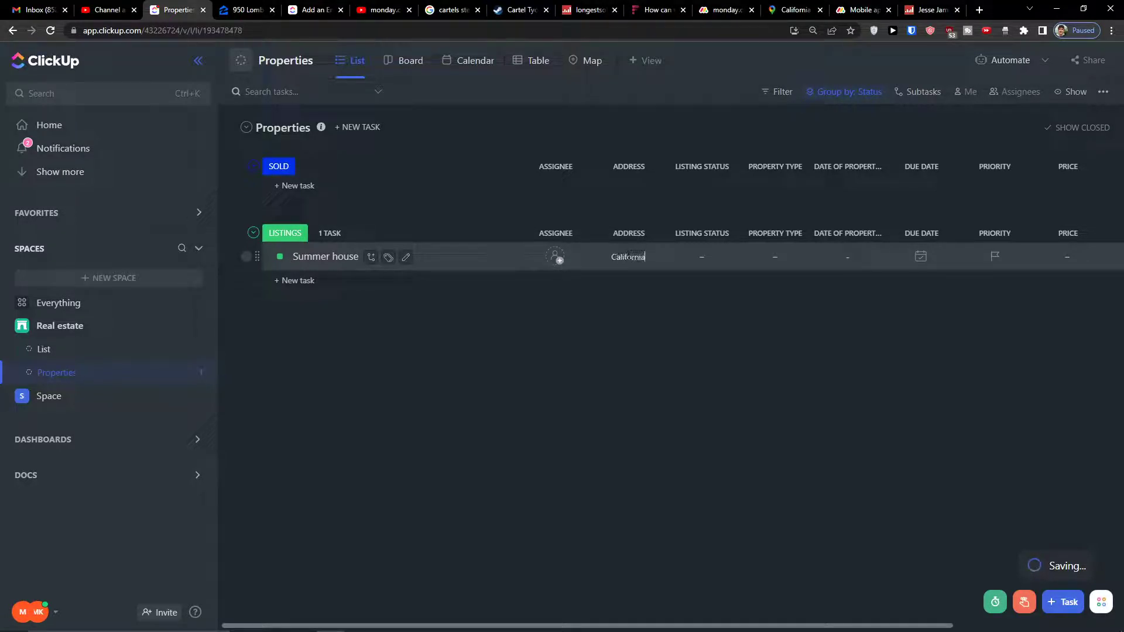
Set Summer house's address to California, USA, its listing status to ACTIVE and its property type to HOUSE.
left_click(703, 281)
left_click(713, 257)
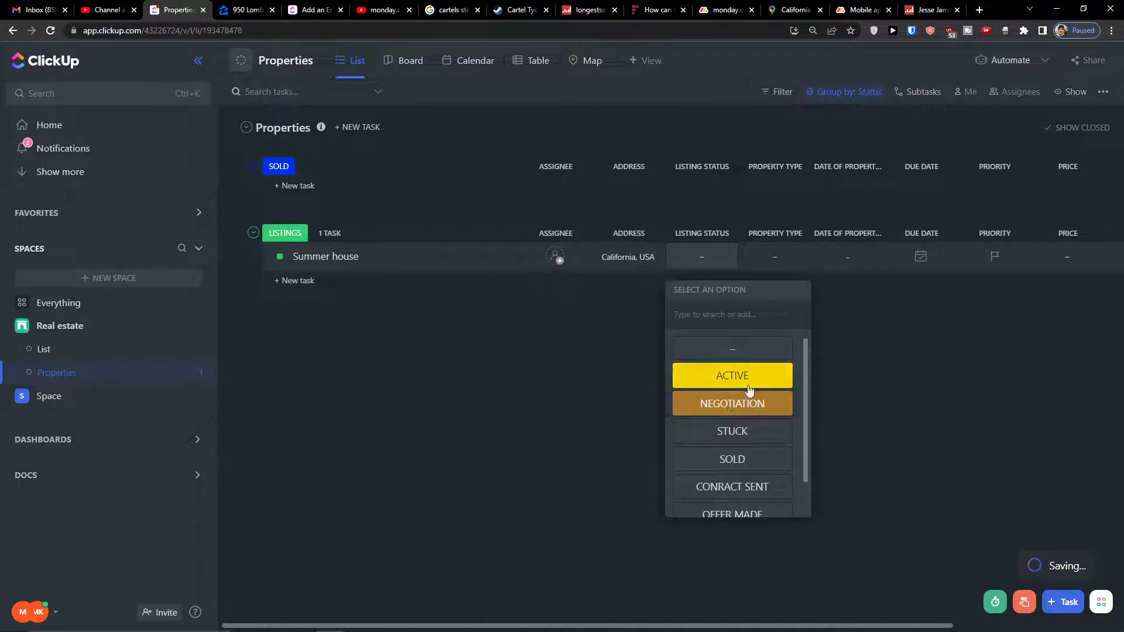
left_click(747, 384)
left_click(775, 258)
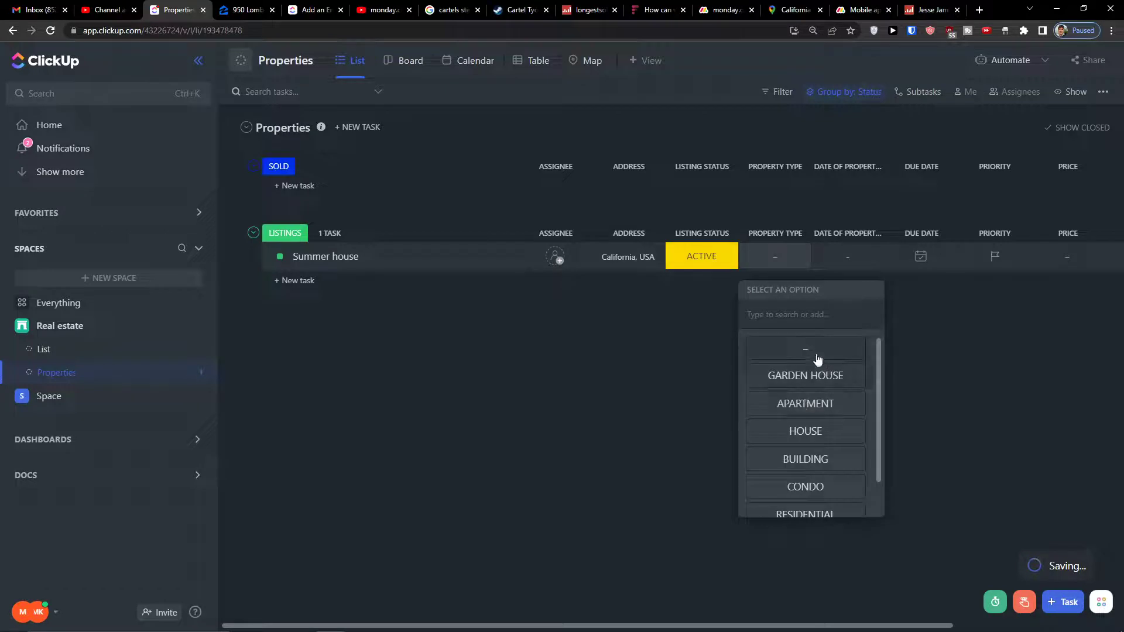
mouse_move(814, 433)
left_mouse_down()
mouse_move(810, 393)
mouse_move(815, 429)
left_mouse_up()
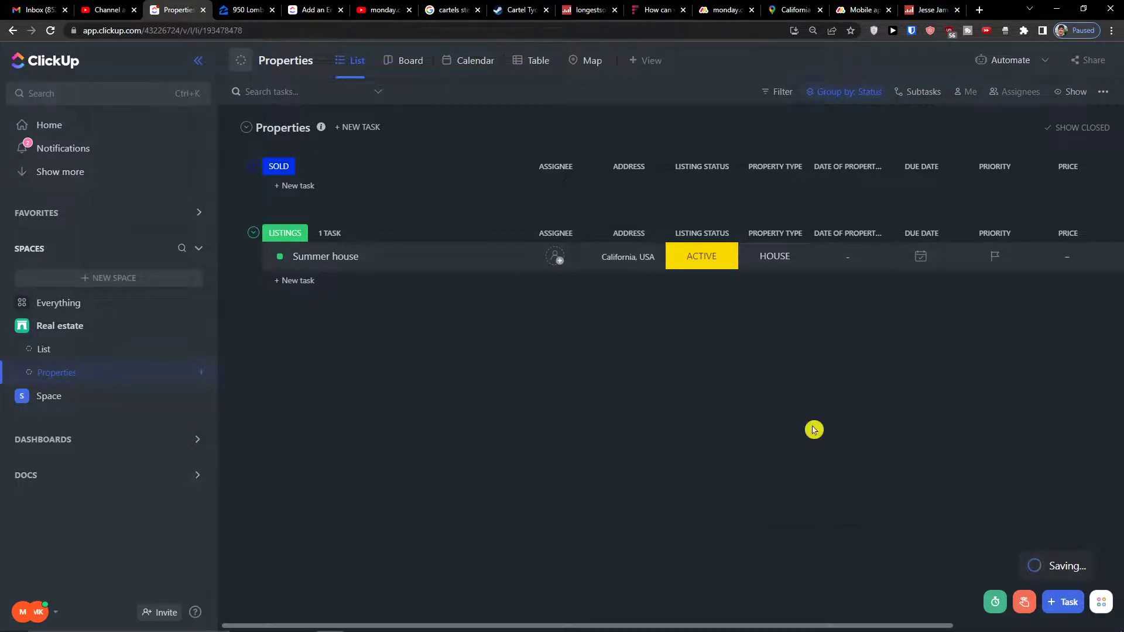
Set Summer house's date of property added to today and give it the light blue priority flag.
left_click(836, 254)
left_click(1068, 388)
left_click(986, 259)
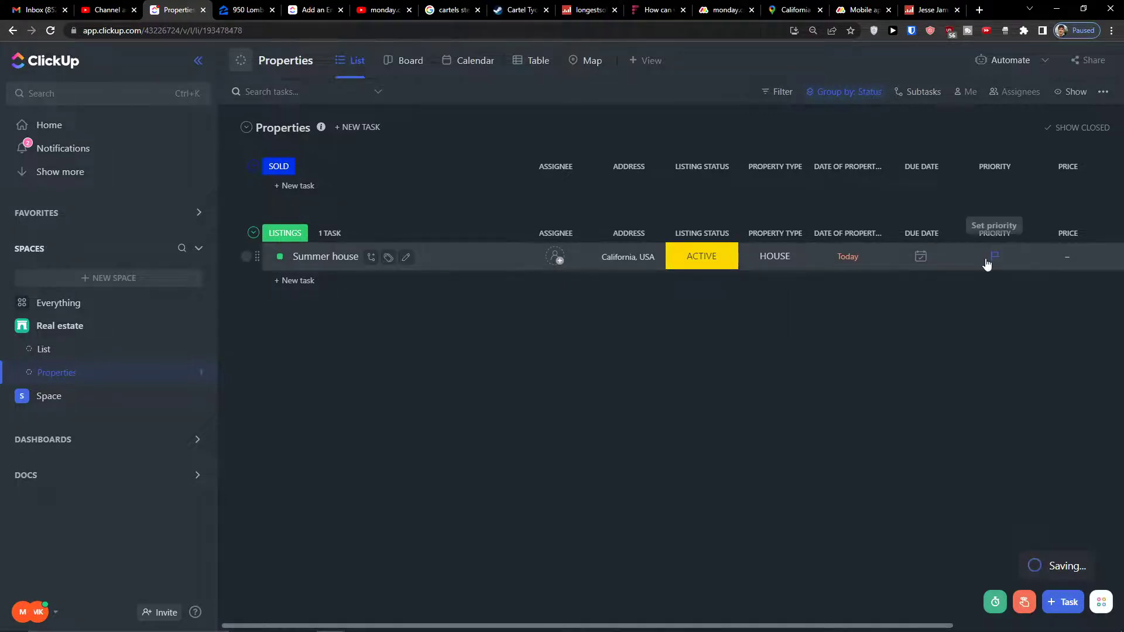
left_click(986, 262)
left_click(1026, 351)
Enter a PRICE of €500,000 and an SQFT of 2,500 for Summer house.
left_click(1068, 259)
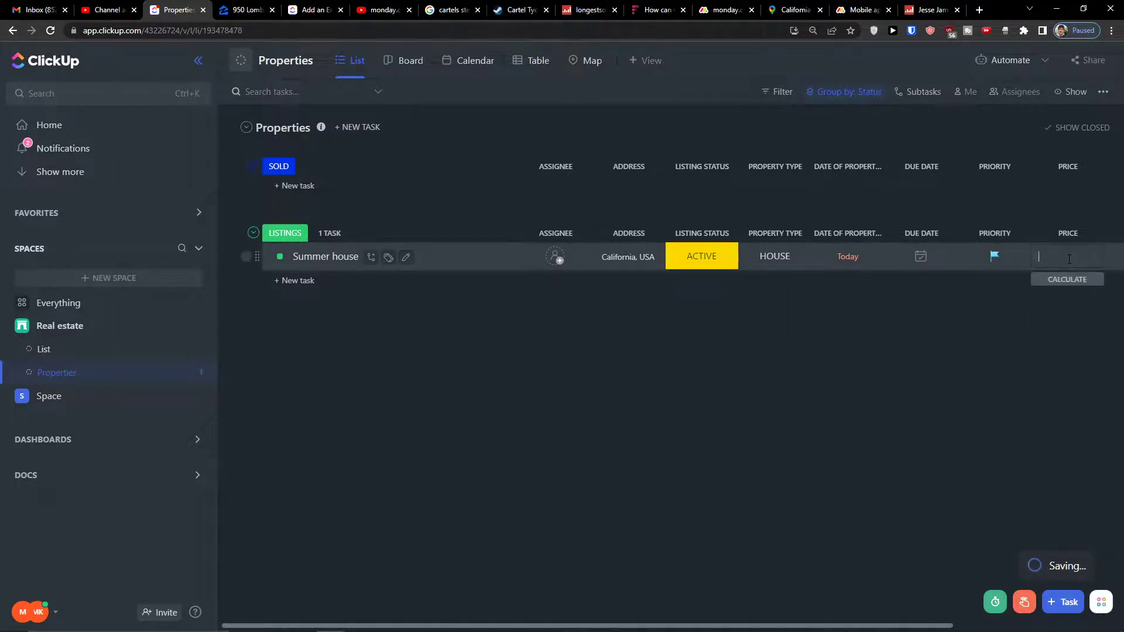
type("5000")
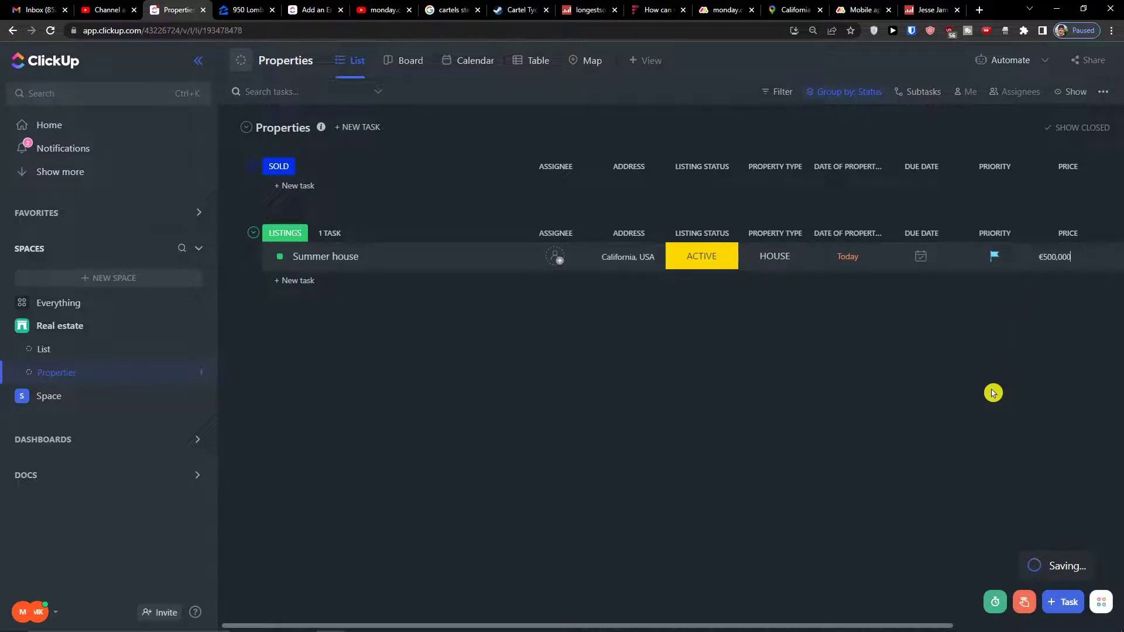
left_click(868, 623)
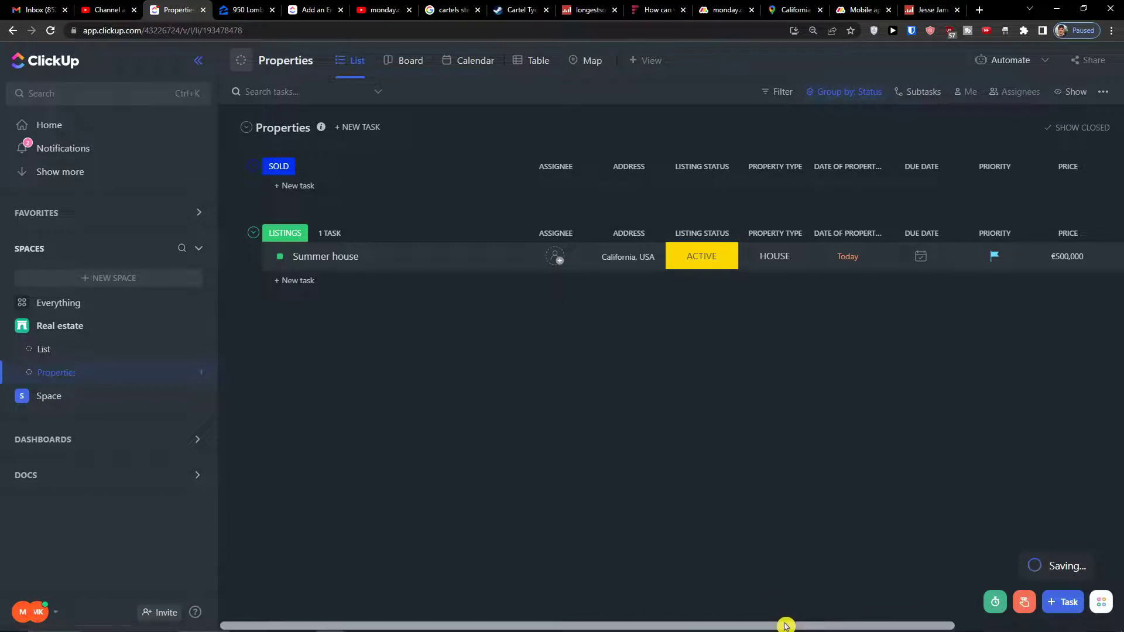
left_click_drag(786, 625, 948, 620)
left_click(1000, 254)
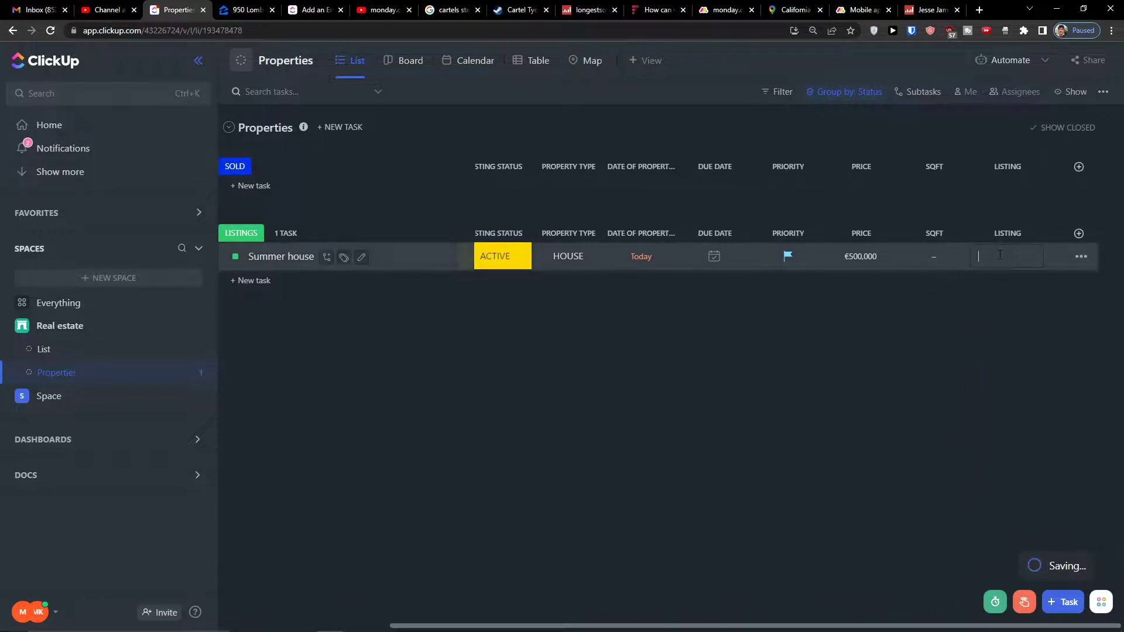
left_click(936, 279)
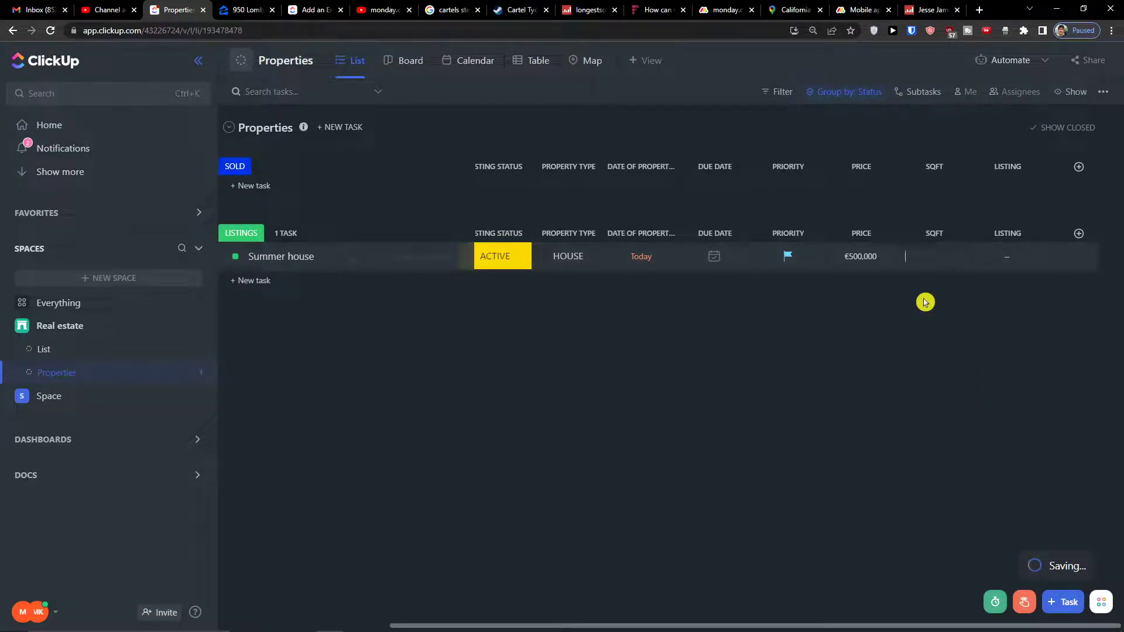
type("2,500")
key("Return")
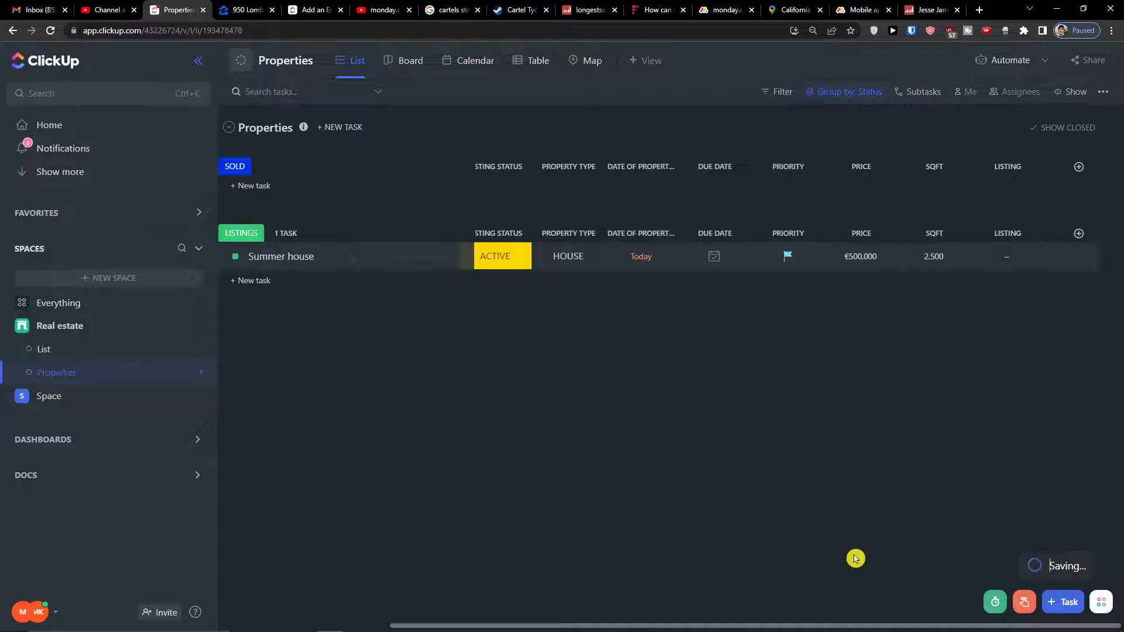
Group the Properties board view by the LISTING STATUS custom field and turn on autosave for the view.
left_click_drag(823, 625, 590, 602)
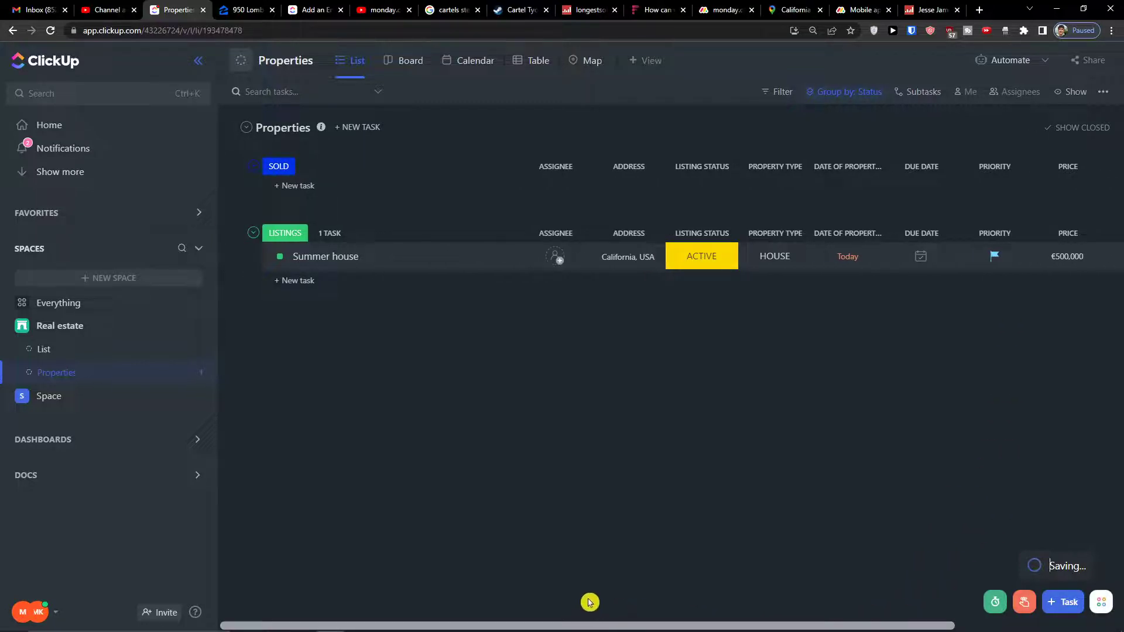
left_click_drag(404, 257, 459, 297)
left_click(426, 72)
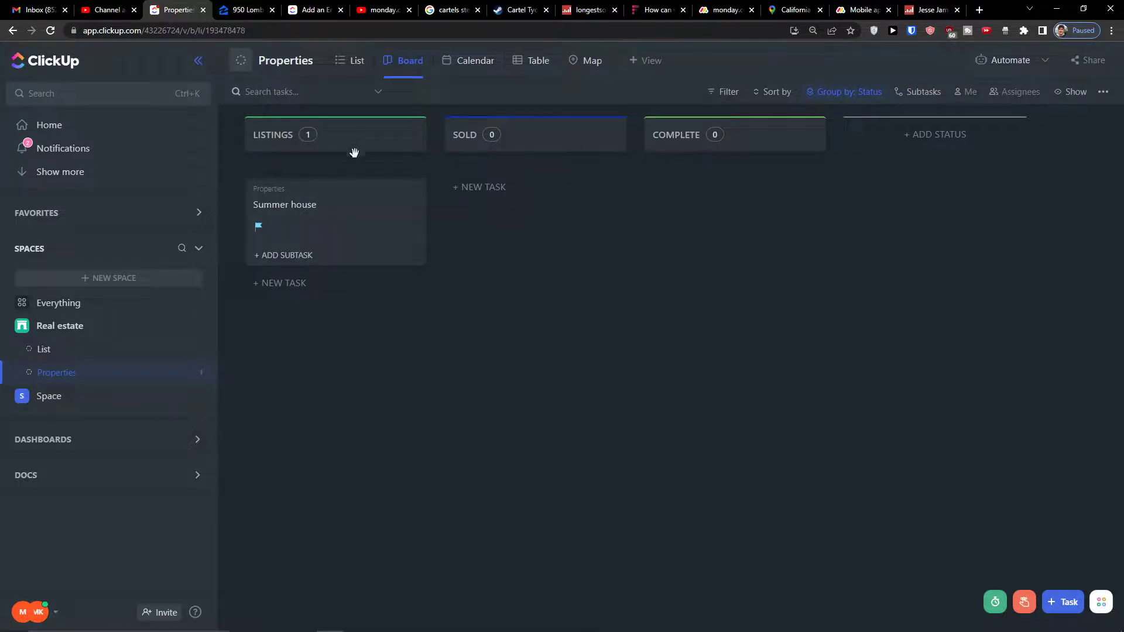
left_click(764, 97)
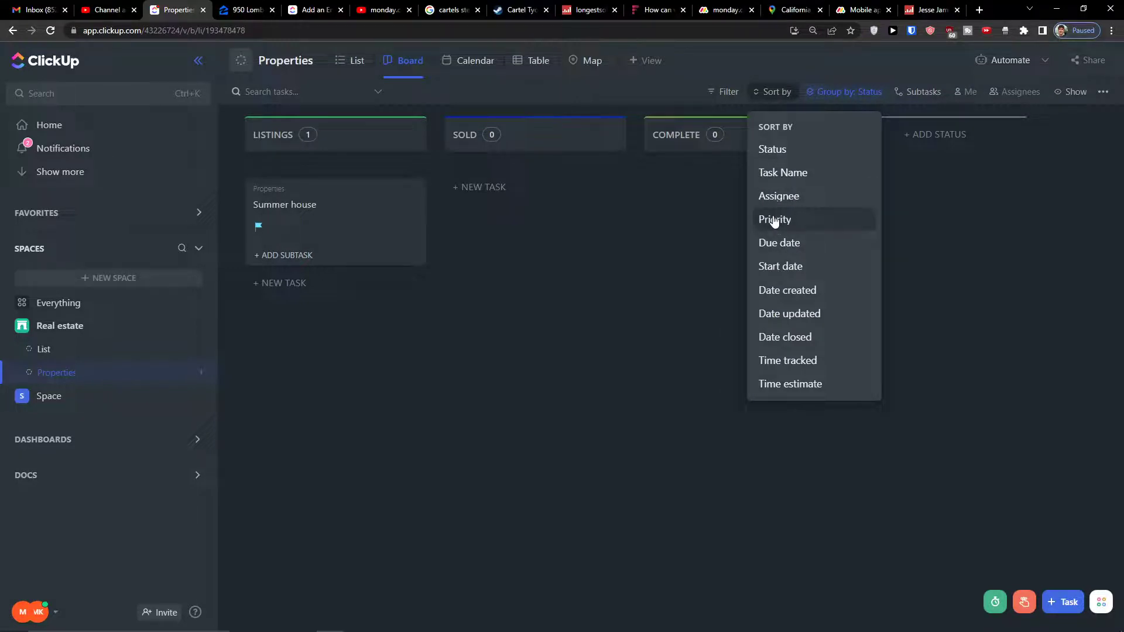
left_click(822, 83)
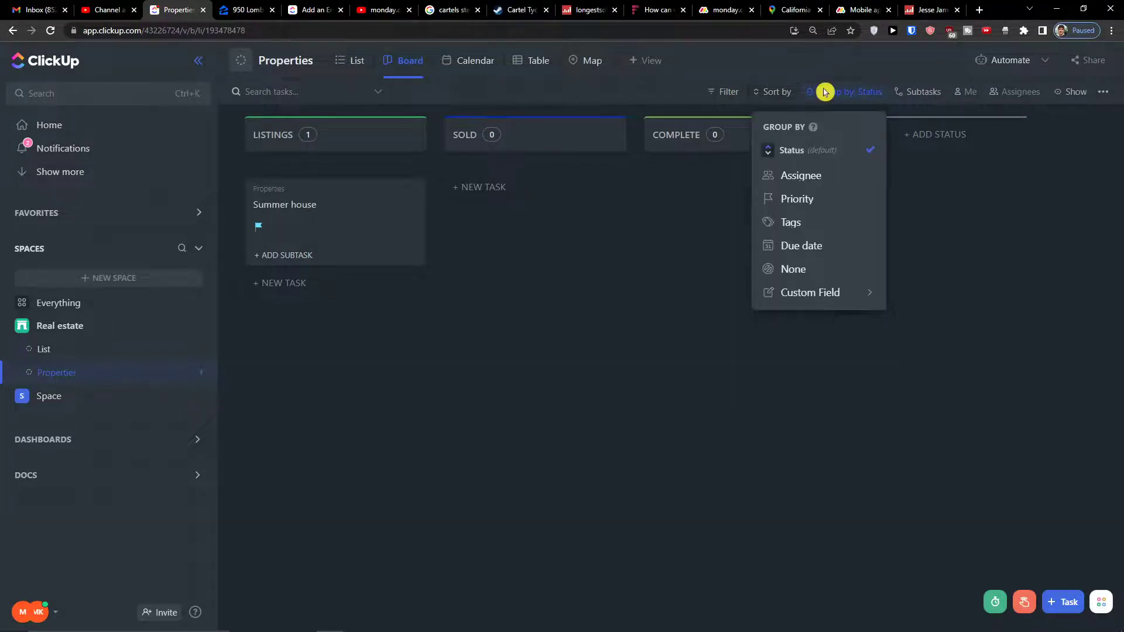
mouse_move(835, 294)
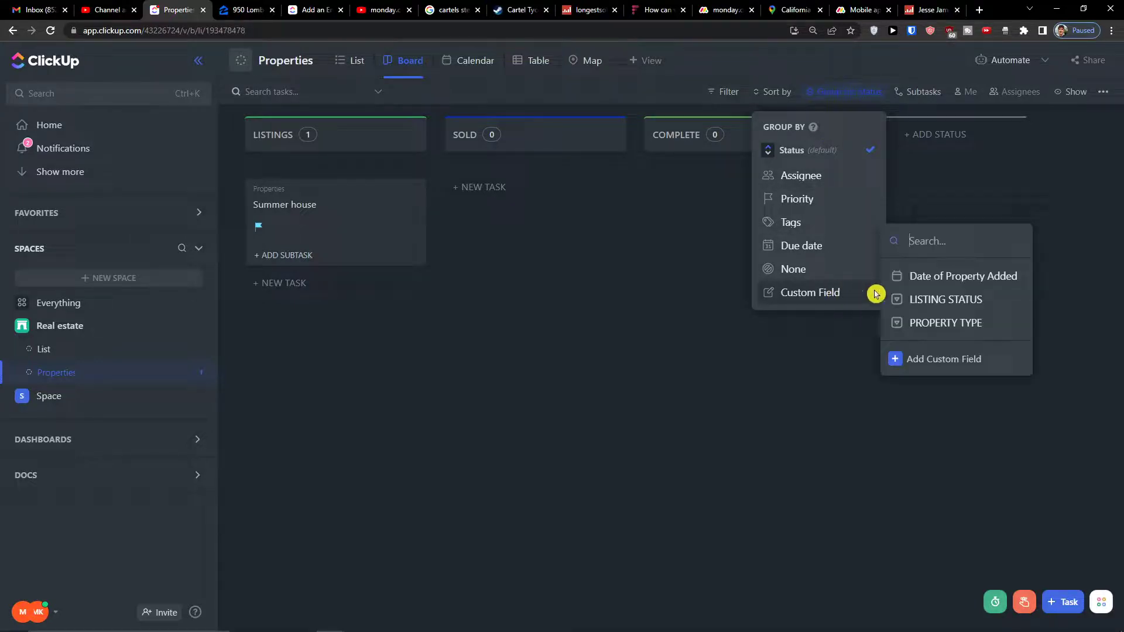
left_click(948, 300)
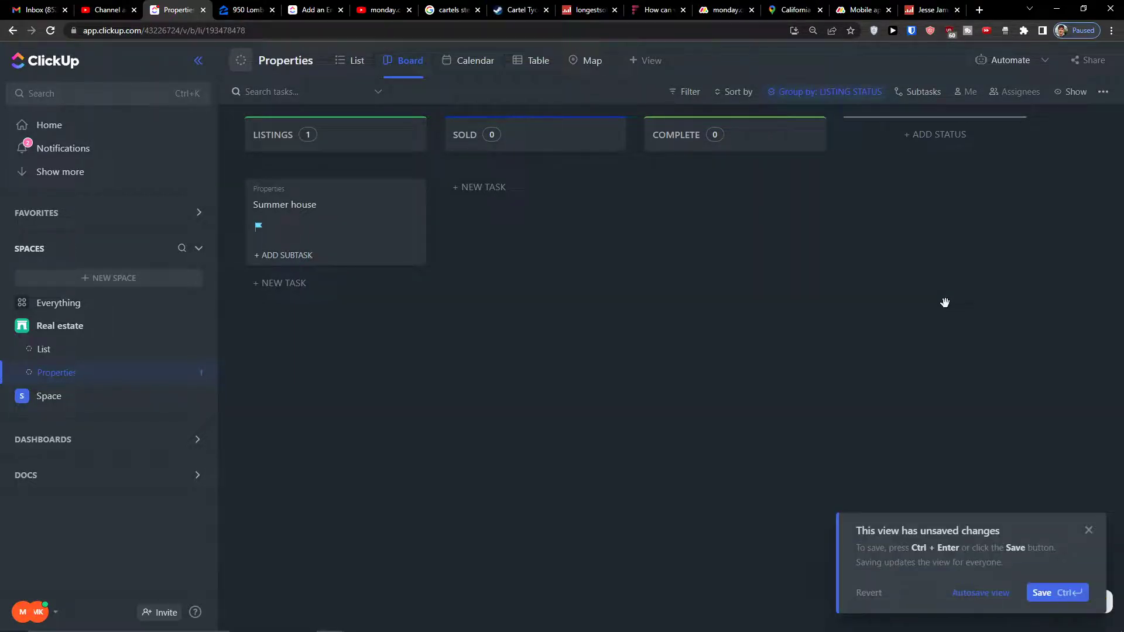
left_click(972, 592)
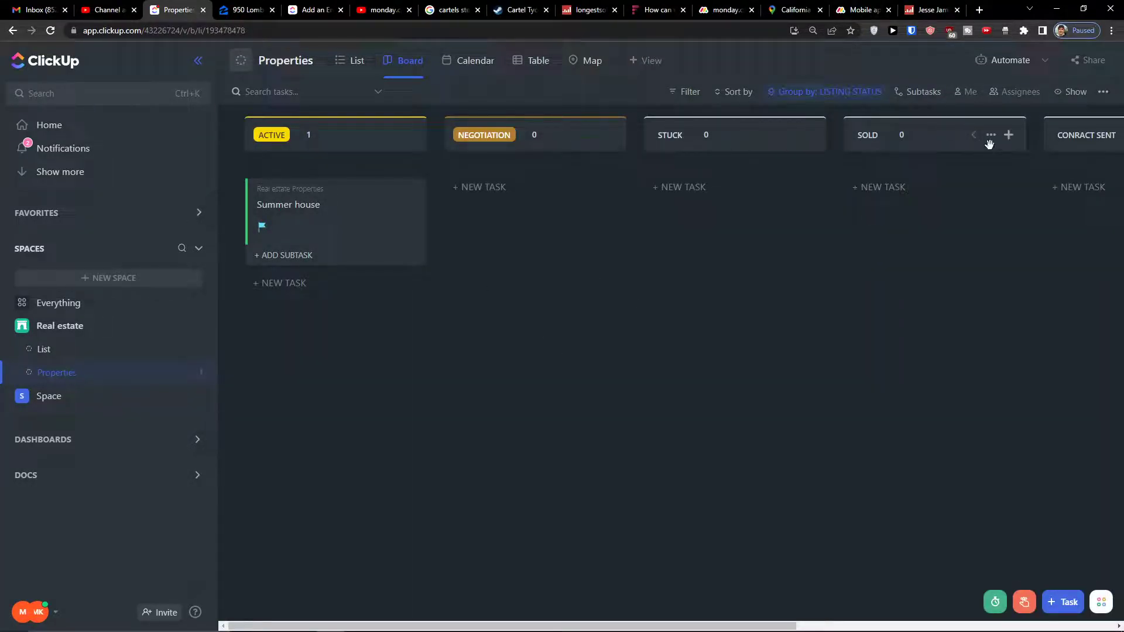
left_click(353, 65)
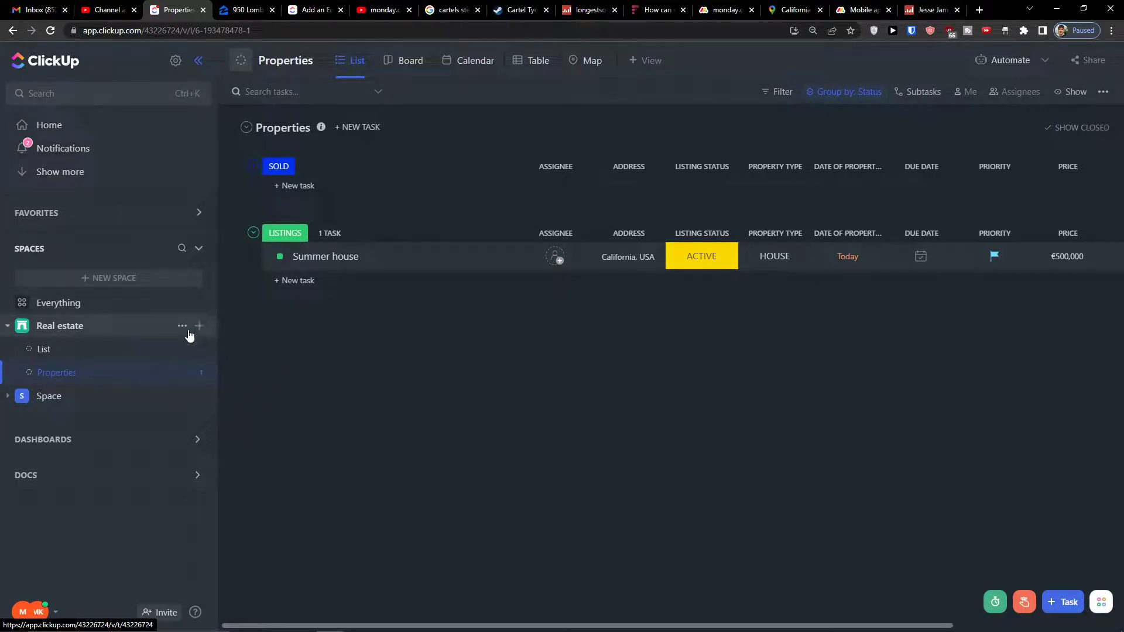
left_click(200, 327)
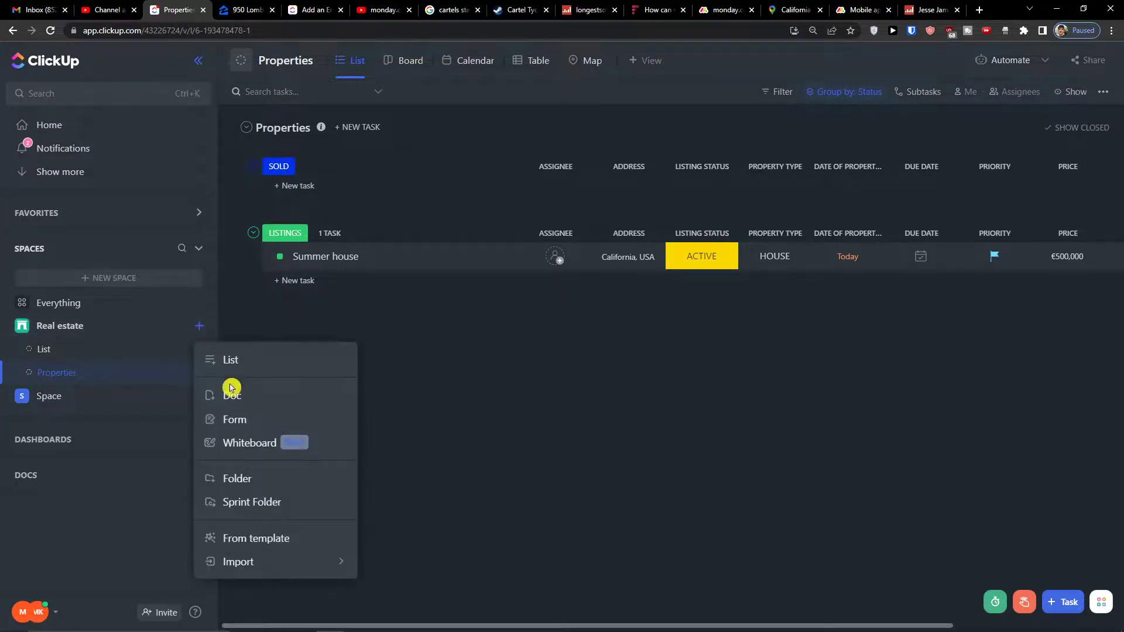
left_click(252, 404)
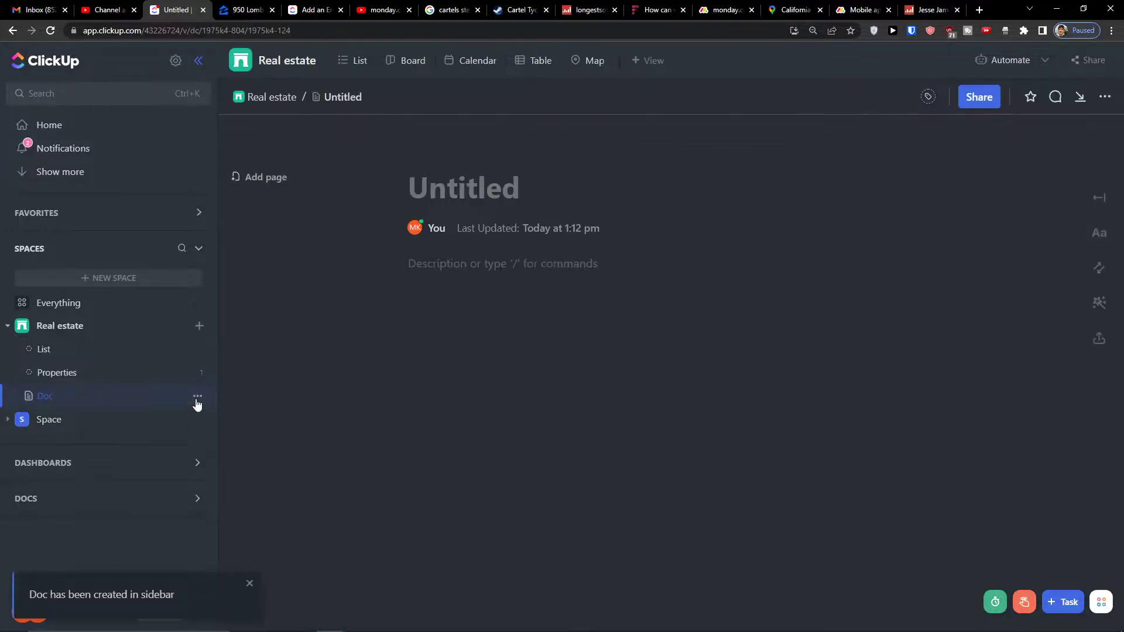
left_click(197, 401)
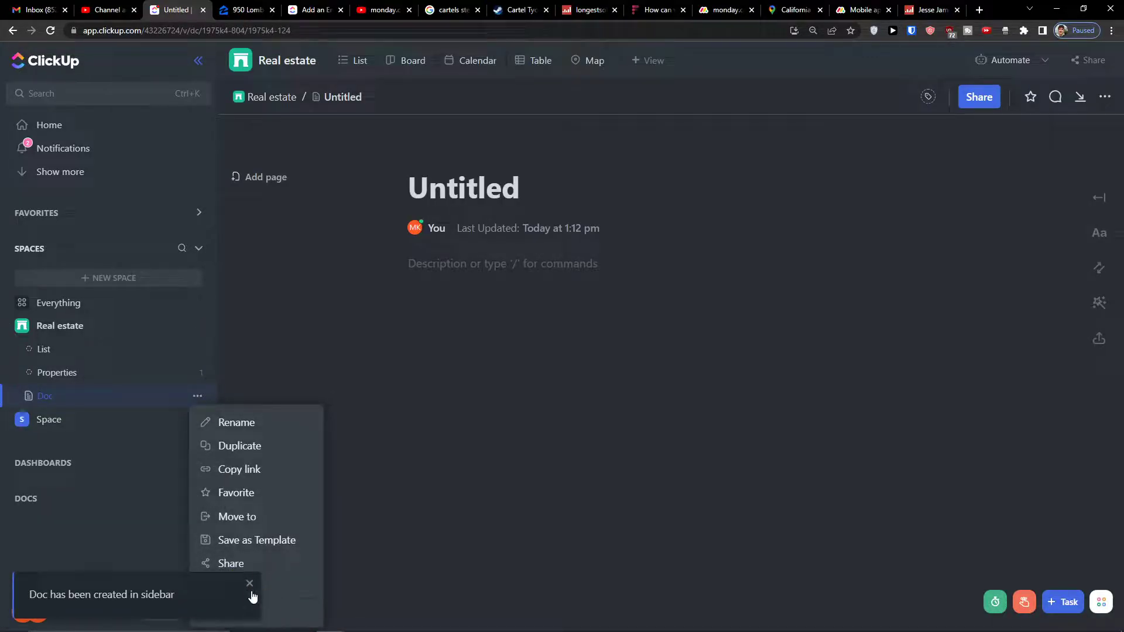
left_click(249, 584)
left_click(263, 609)
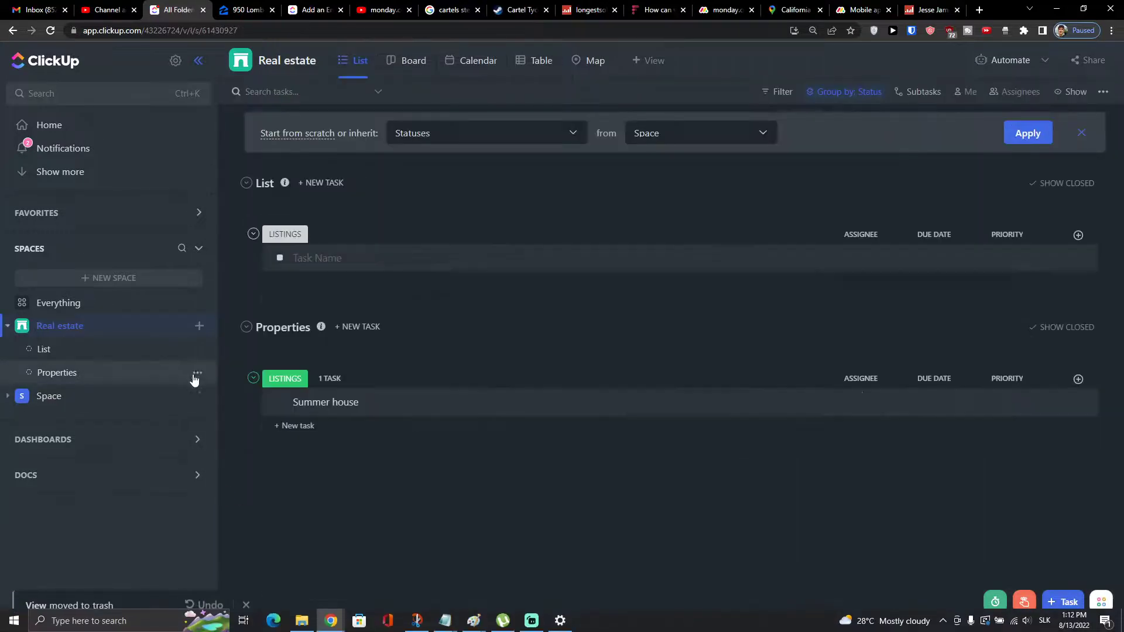
Create a list named contacts in the Real estate Space and dismiss the option to inherit statuses.
left_click(200, 326)
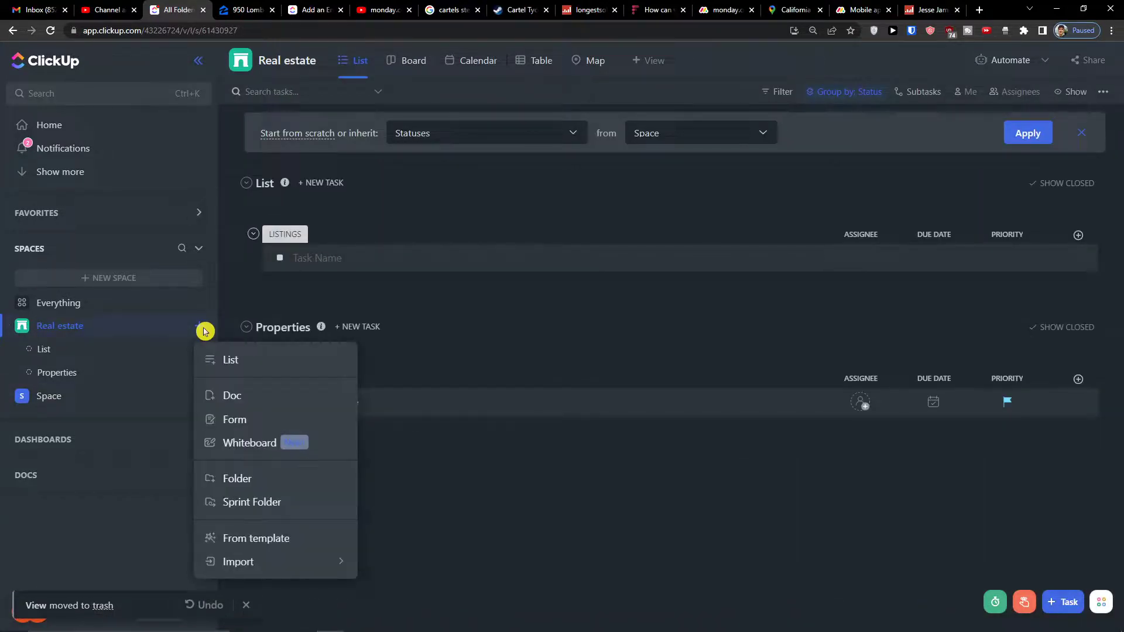
left_click(226, 361)
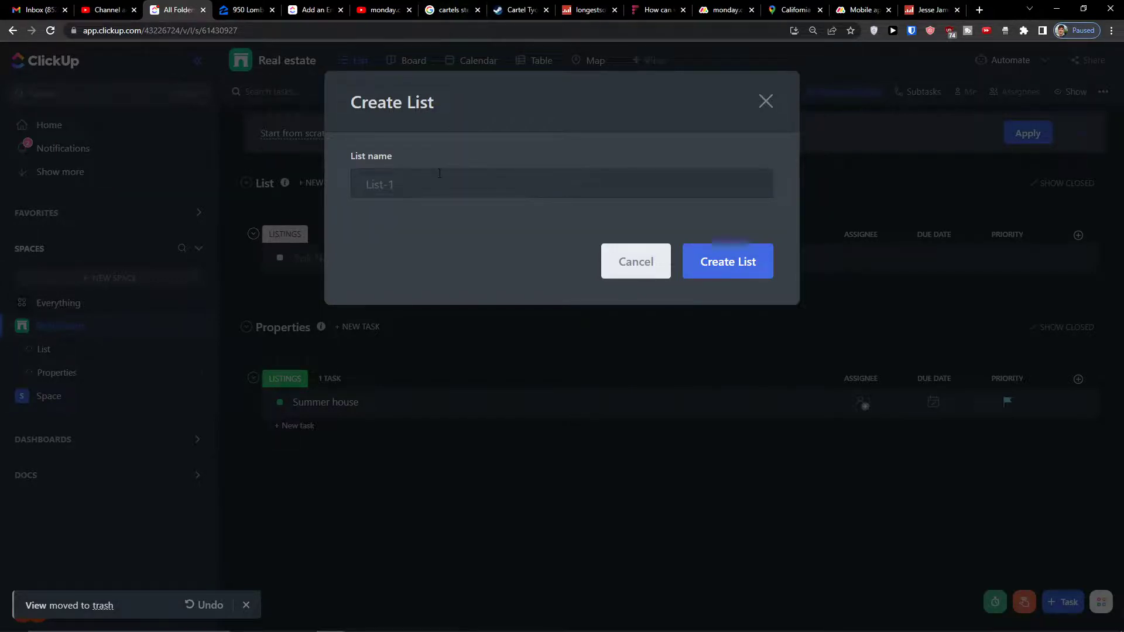
type("contacts")
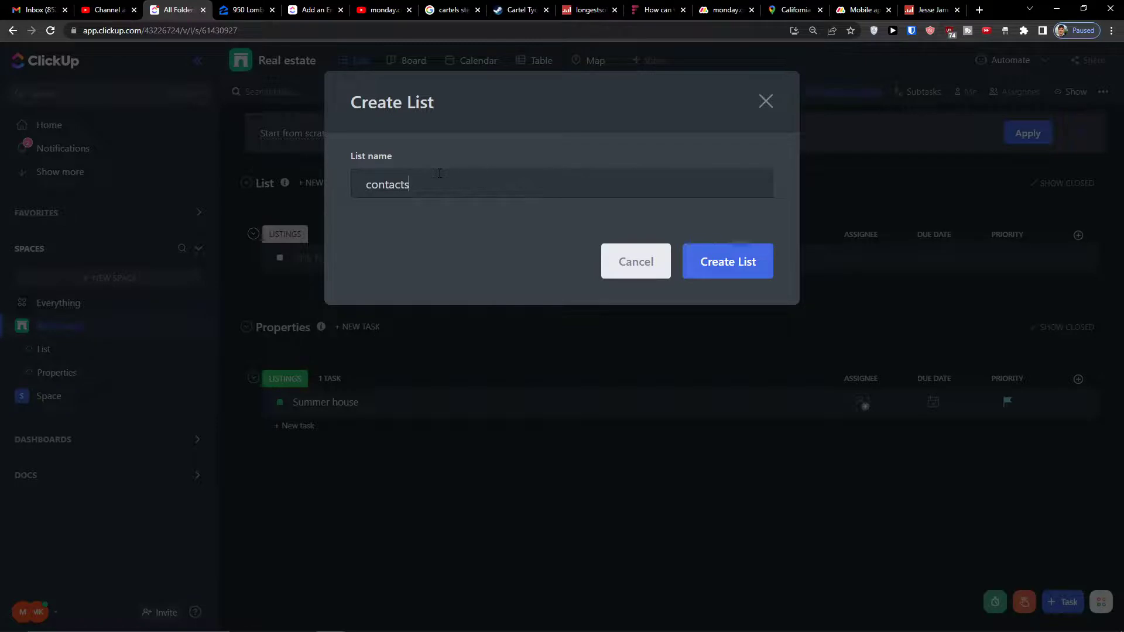
left_click(710, 261)
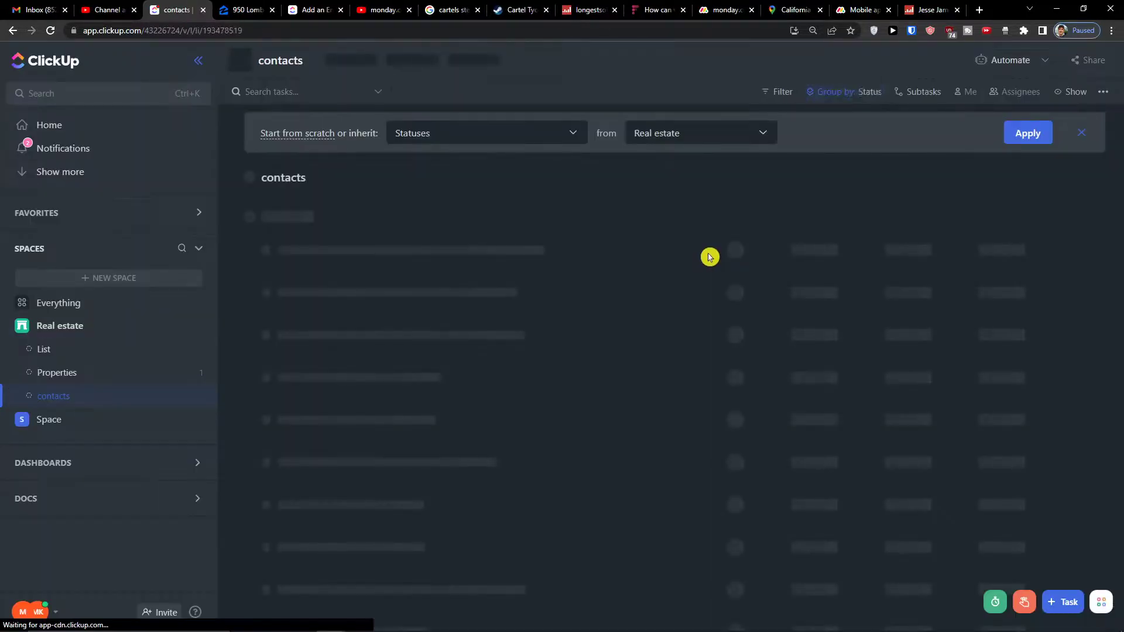
left_click(1081, 132)
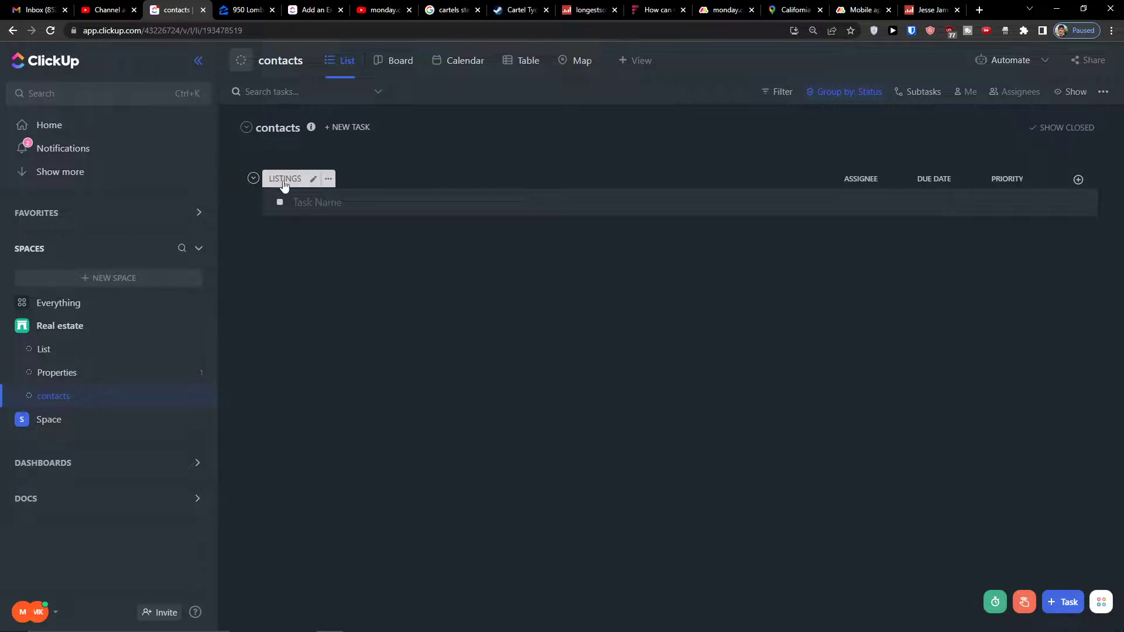
Rename the LISTINGS status in the contacts list as OTHER CONTACTS and save the status change.
left_click(319, 181)
left_click(316, 180)
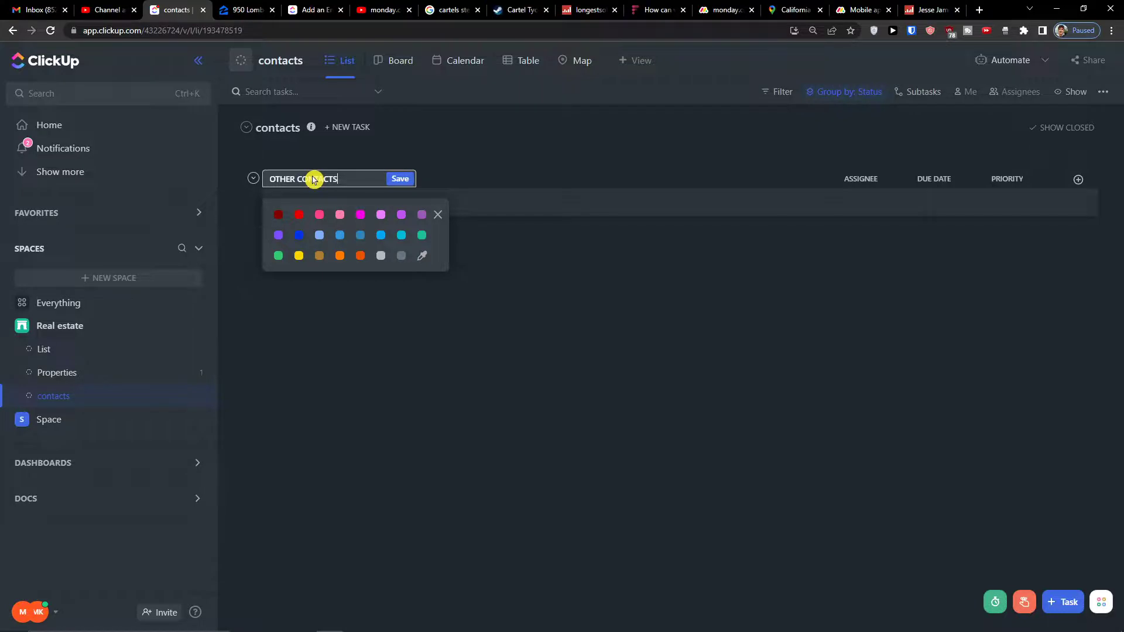
key("Return")
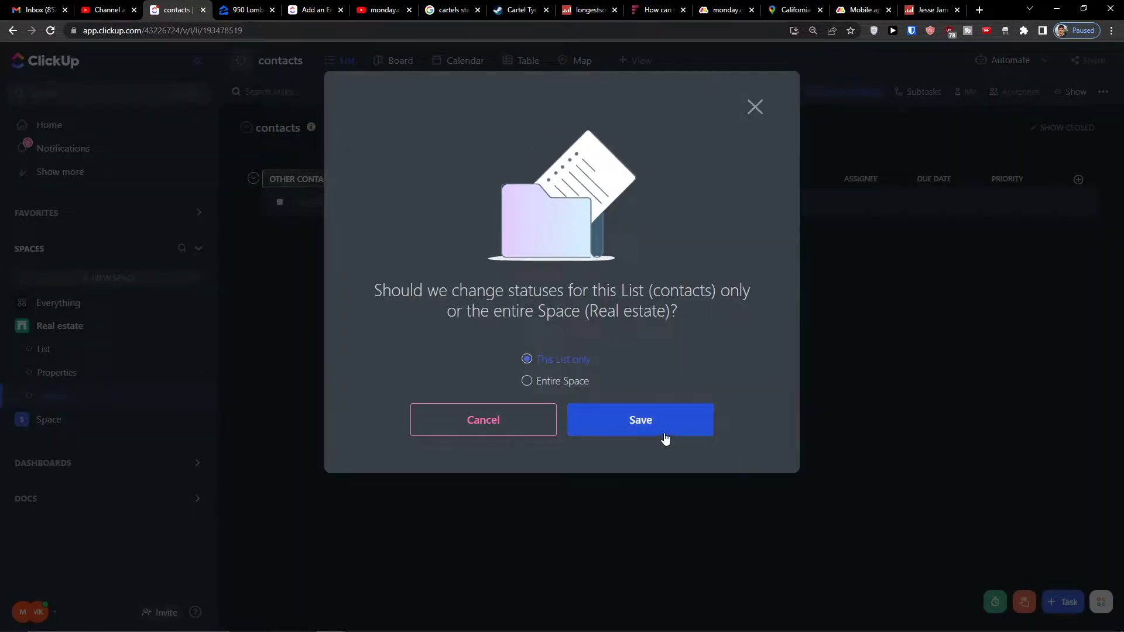
left_click(610, 380)
left_click(610, 413)
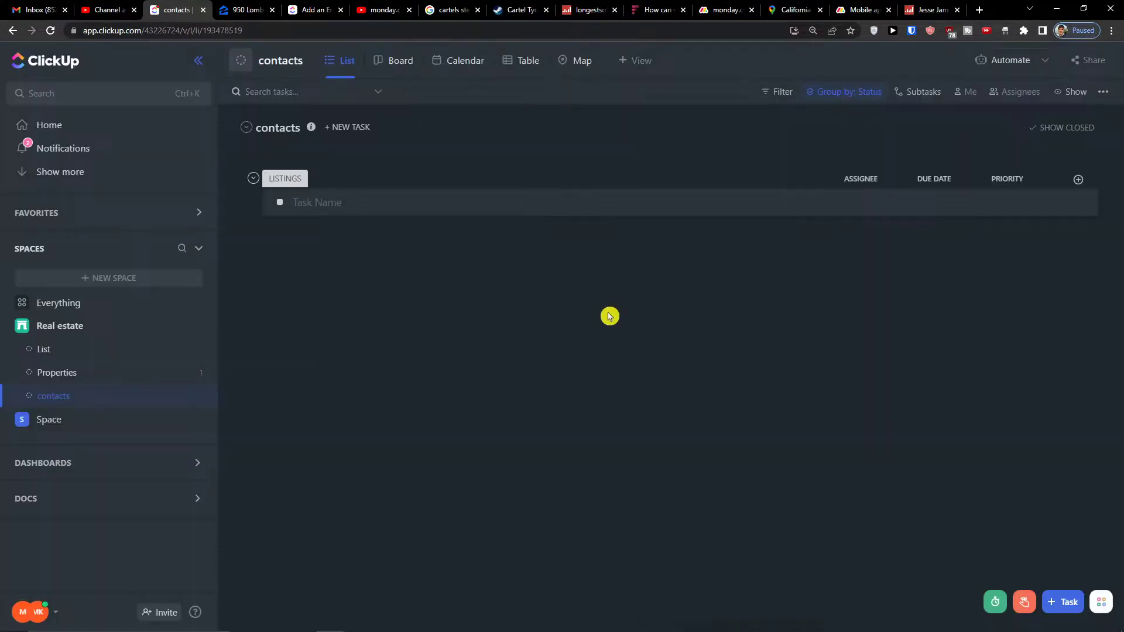
Add a pink POTENTIAL LEADS status to the contacts list and turn on the display of empty statuses.
left_click(664, 144)
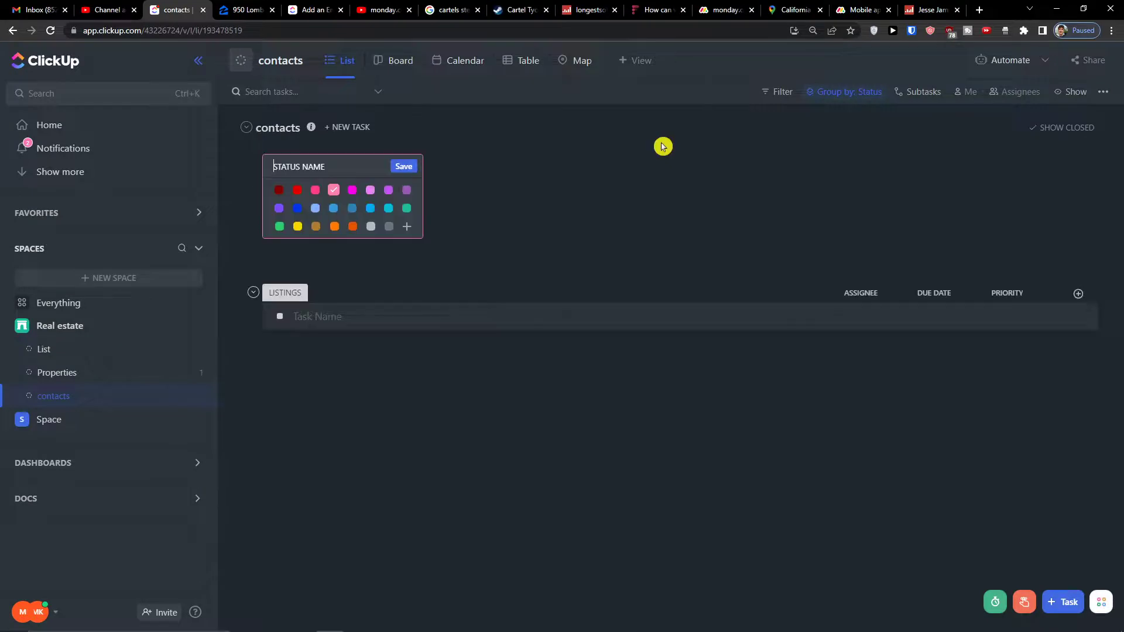
key("Escape")
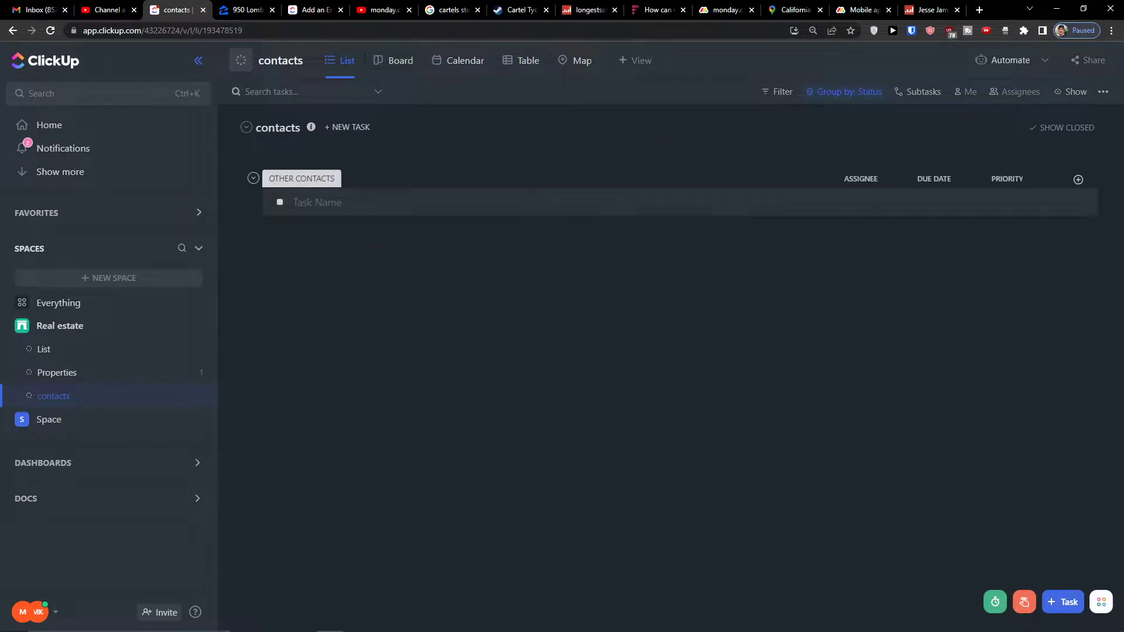
left_click(666, 145)
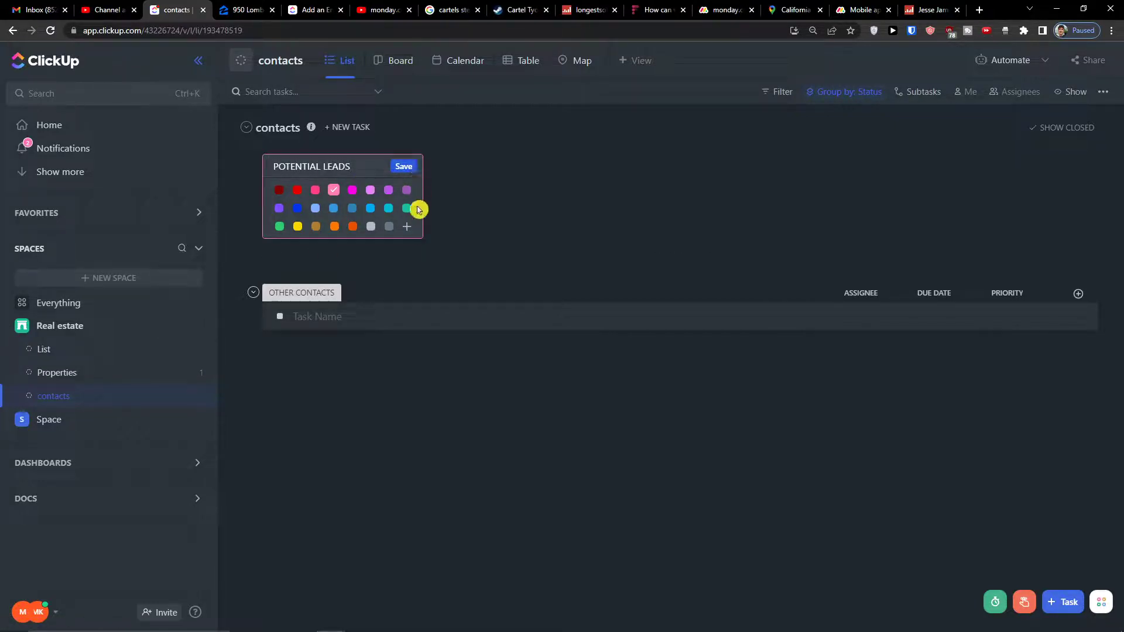
left_click(1095, 115)
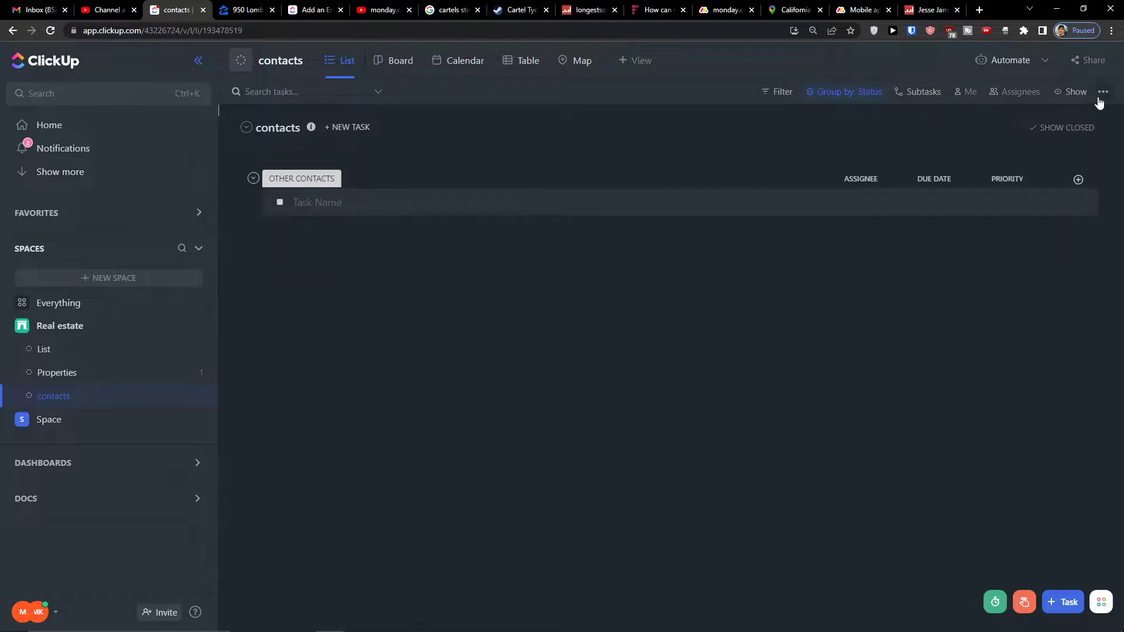
left_click(1074, 92)
left_click(1095, 315)
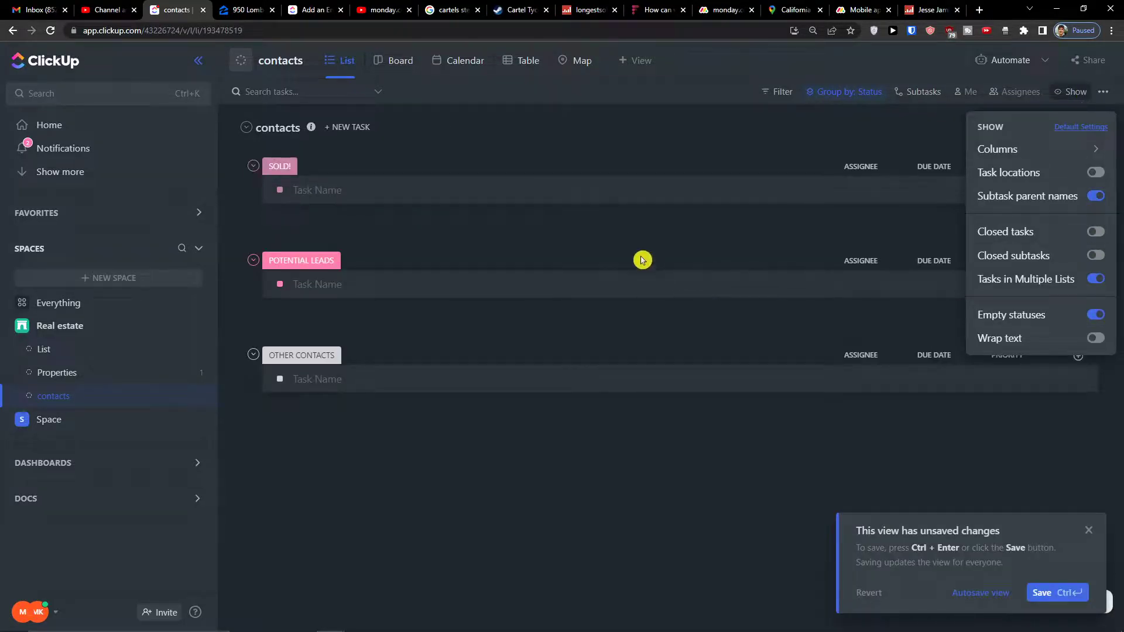
Try to hide the SOLD! status group in the contacts list, and collapse and expand the group.
left_click(426, 238)
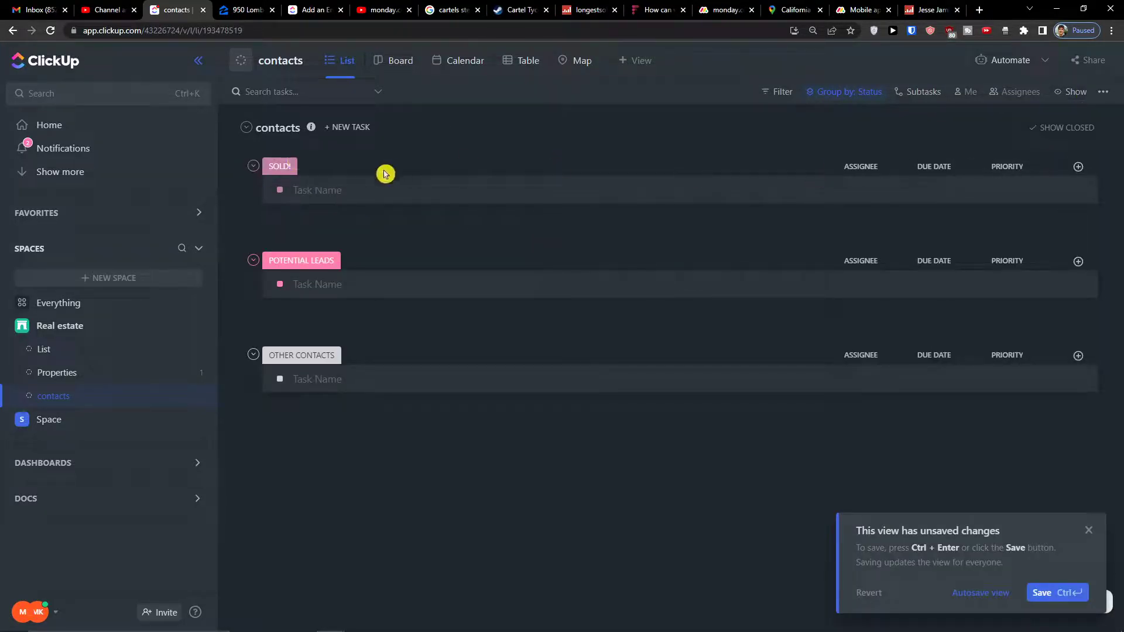
left_click(317, 167)
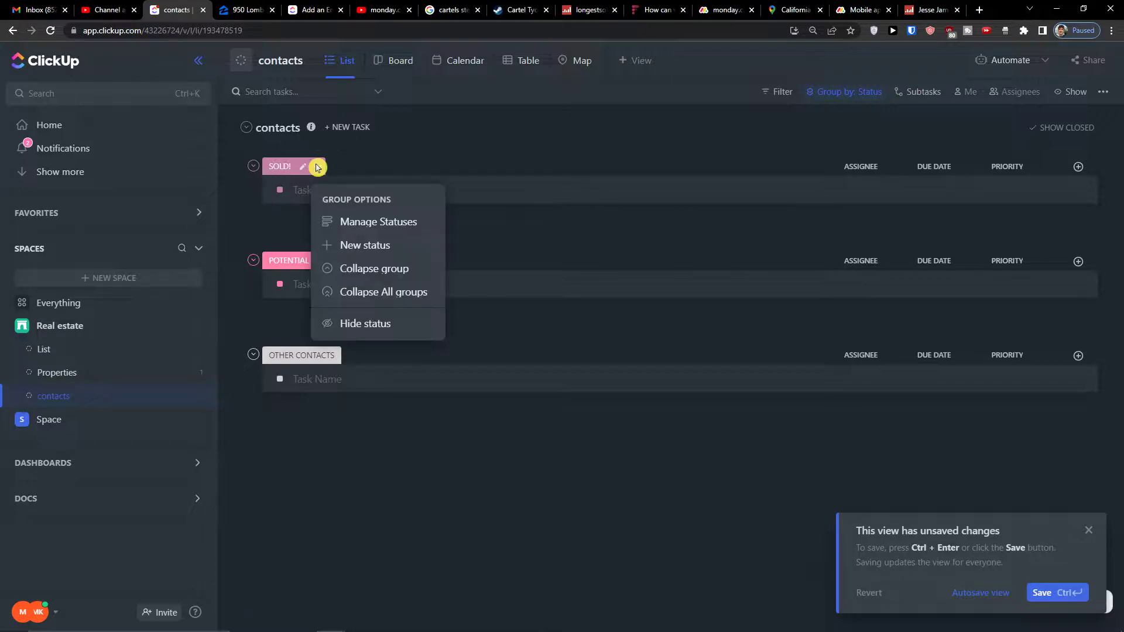
left_click(363, 320)
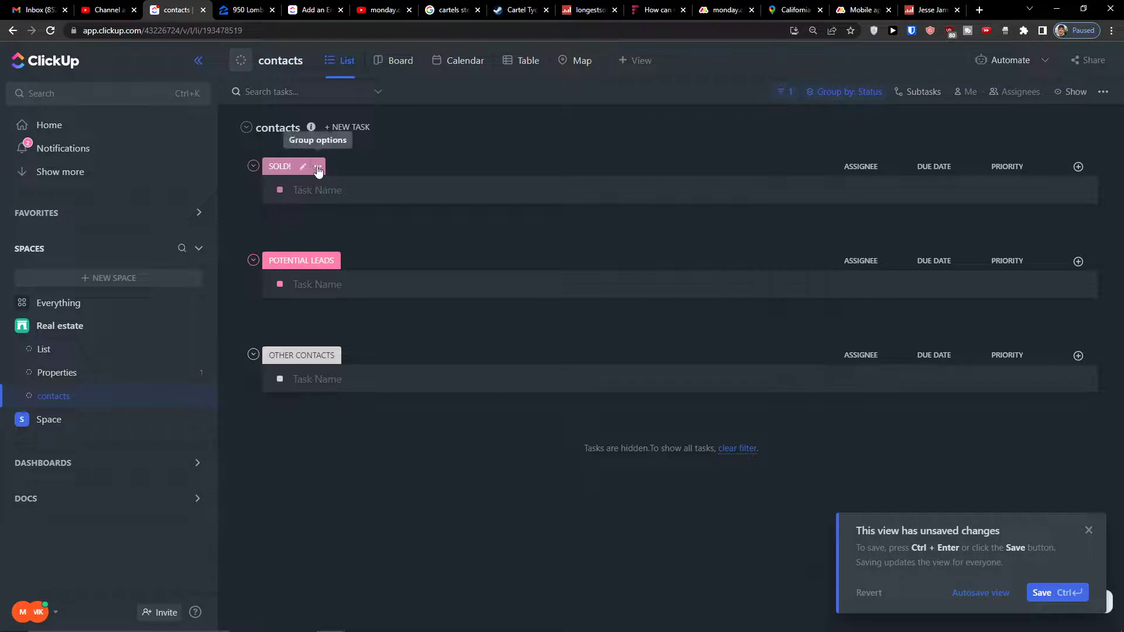
left_click(253, 167)
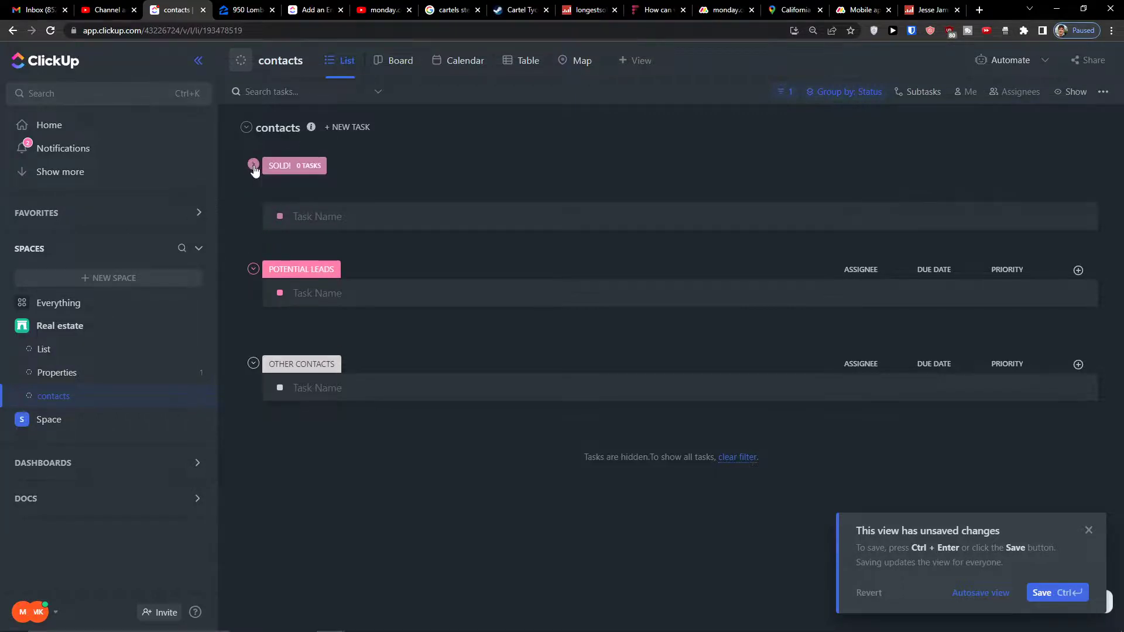
left_click(253, 167)
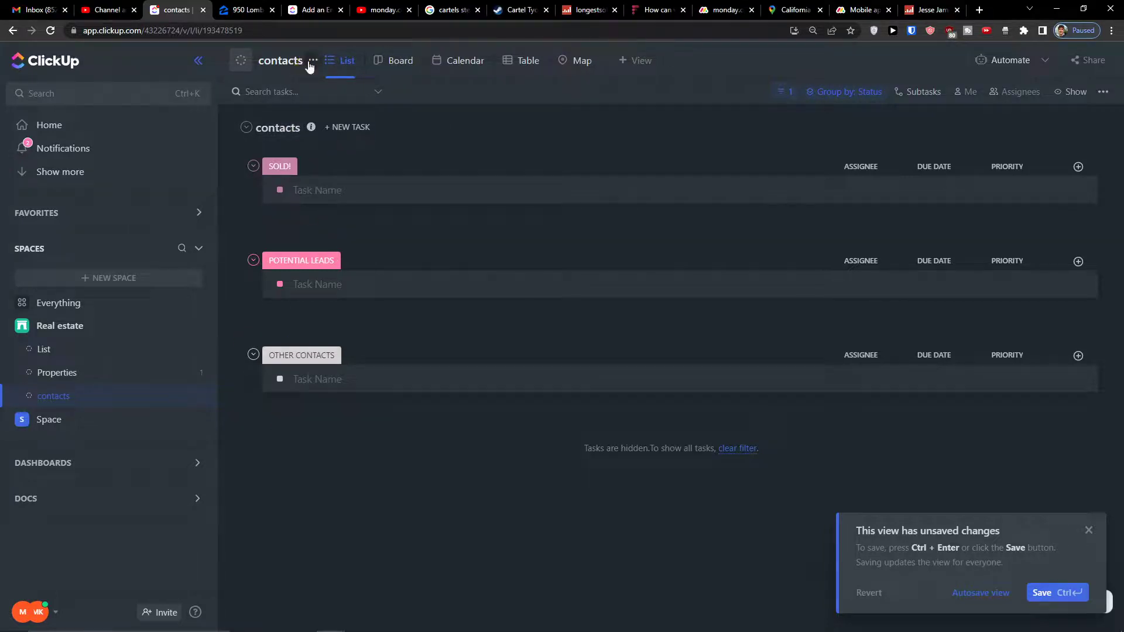
Delete the SOLD! status from the contacts list's statuses and save the status change.
left_click(314, 61)
mouse_move(401, 319)
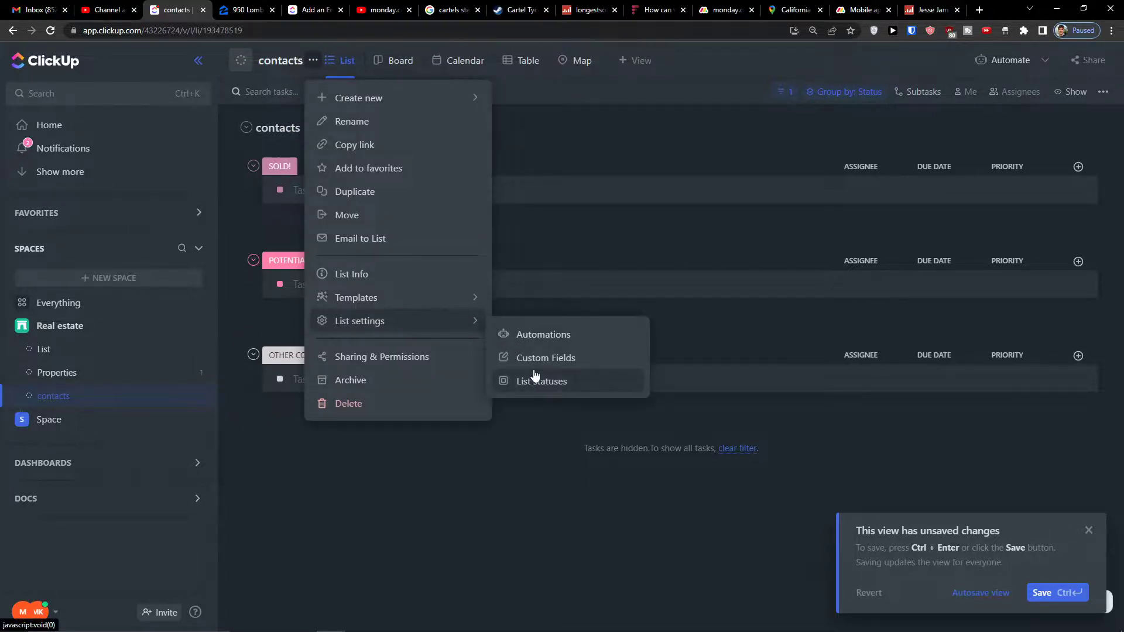
left_click(534, 375)
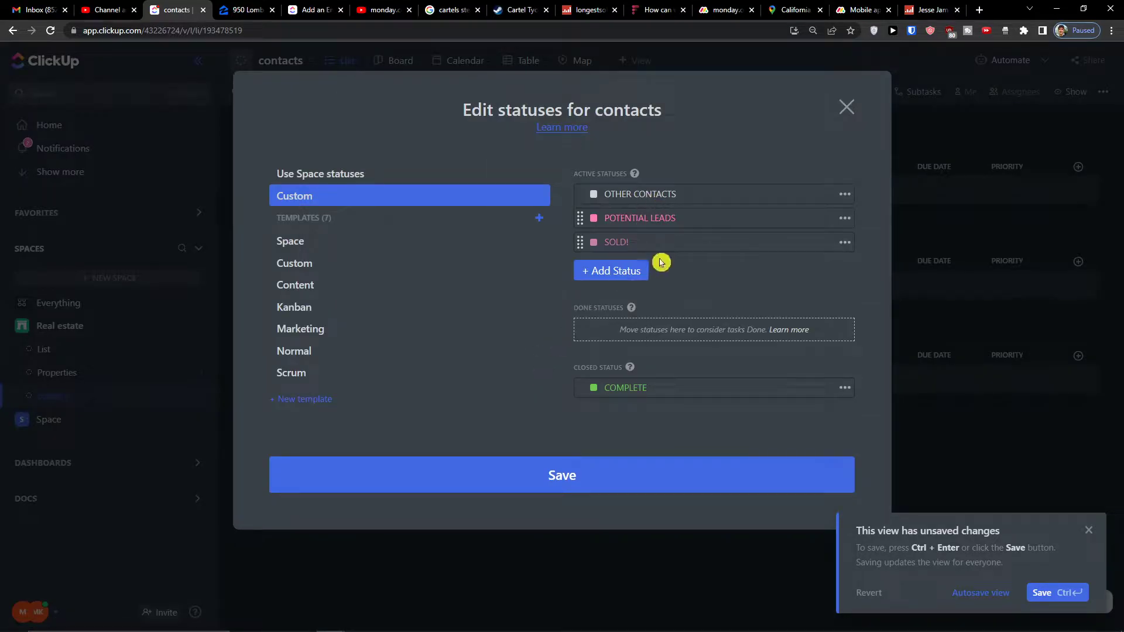
left_click(845, 243)
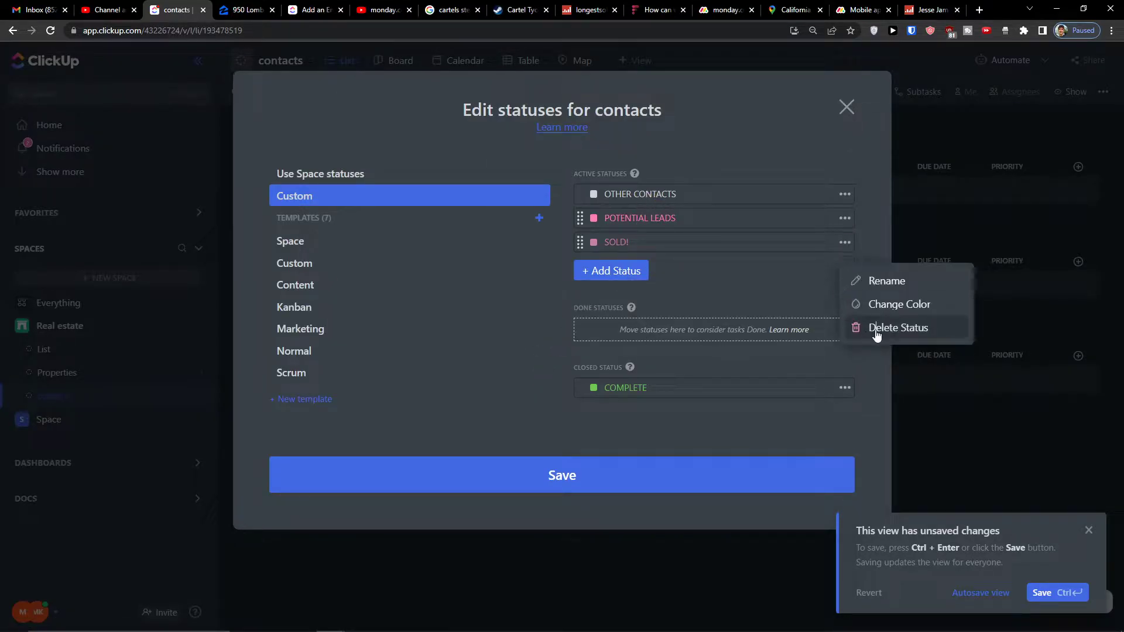
left_click(877, 331)
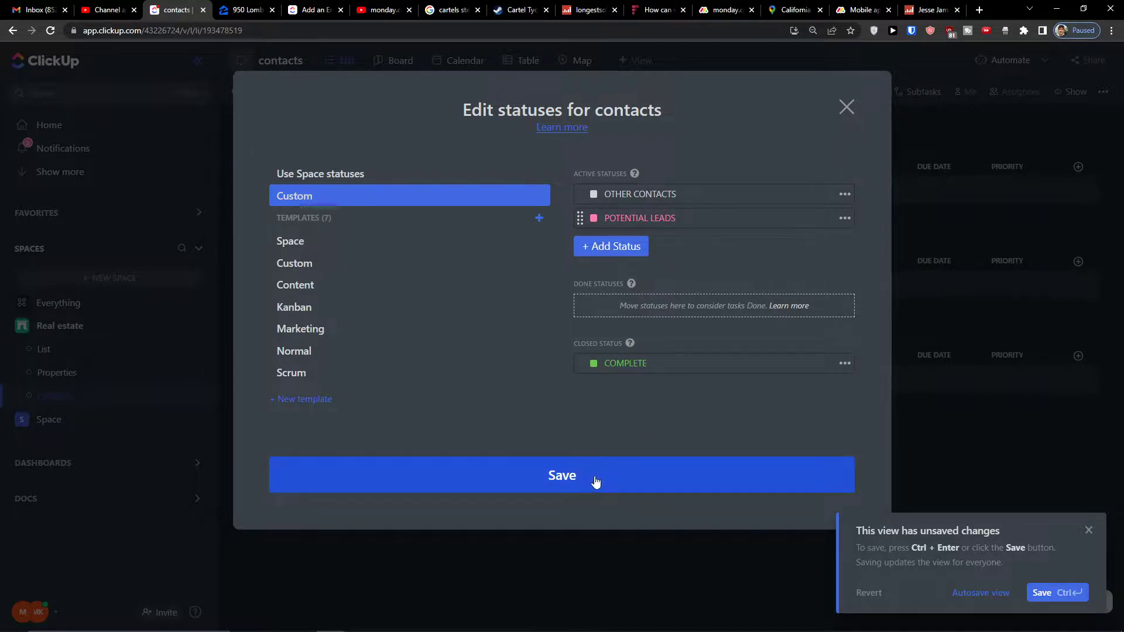
left_click(594, 478)
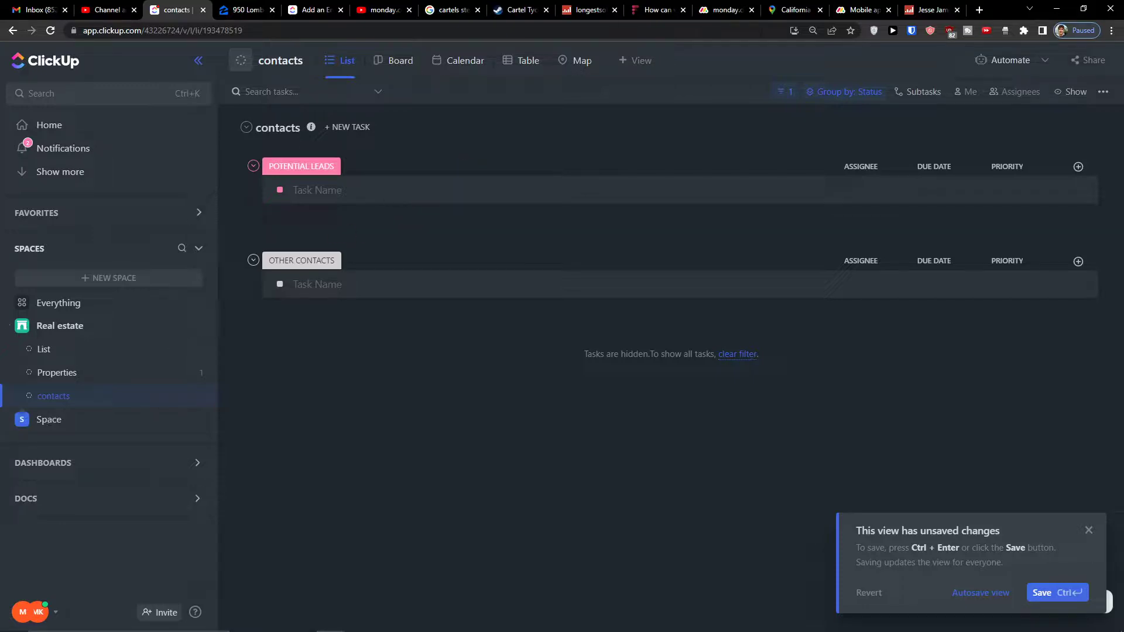
Create a task with the client's name under POTENTIAL LEADS in the contacts list.
left_click(375, 196)
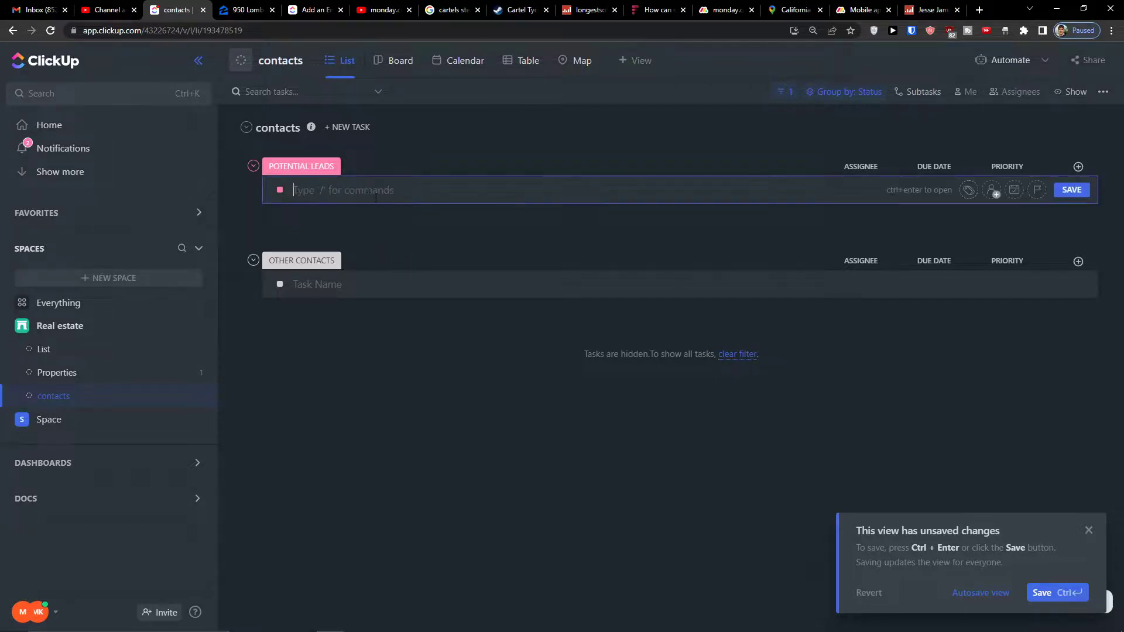
type("Marcus Client")
key("Return")
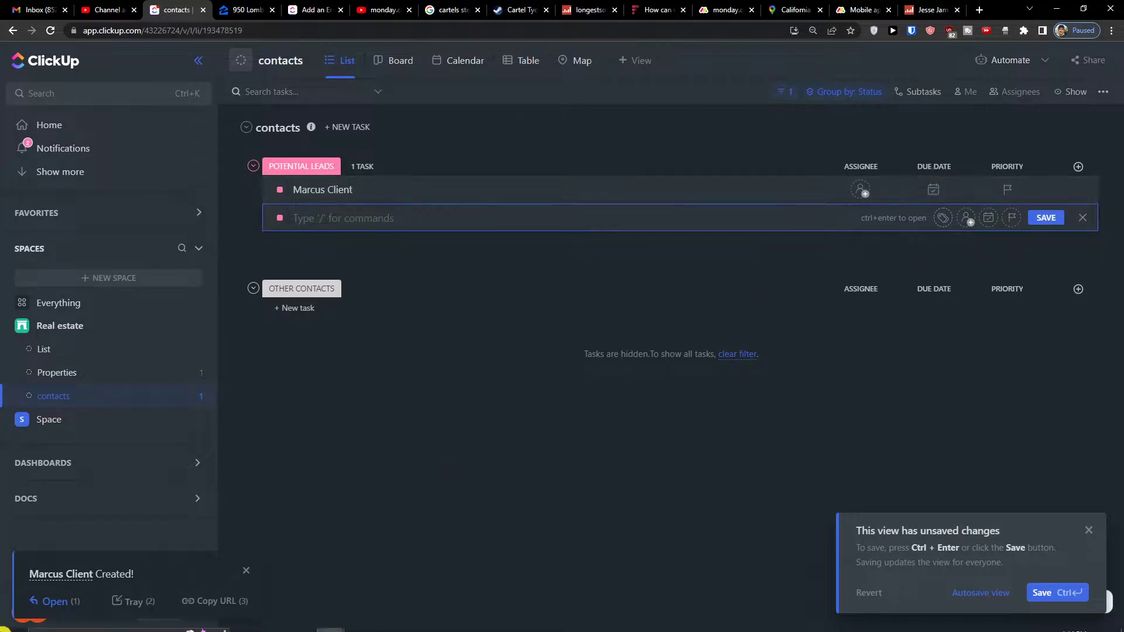
Add a dropdown column named type with the options broker, client and lead, and save the view changes.
left_click(1079, 168)
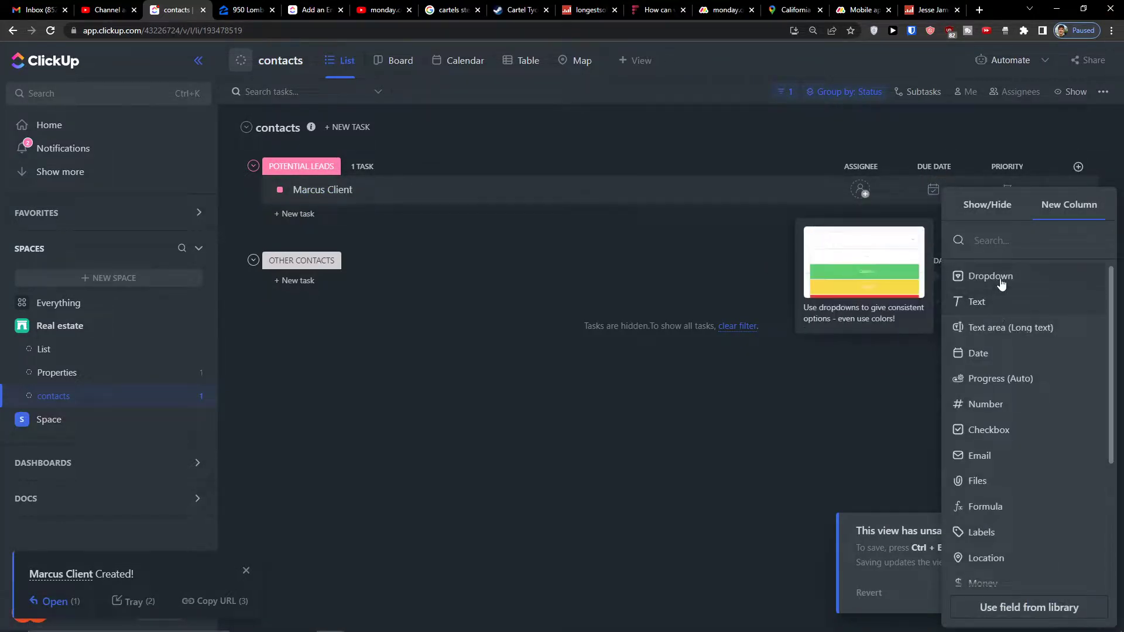
left_click(982, 276)
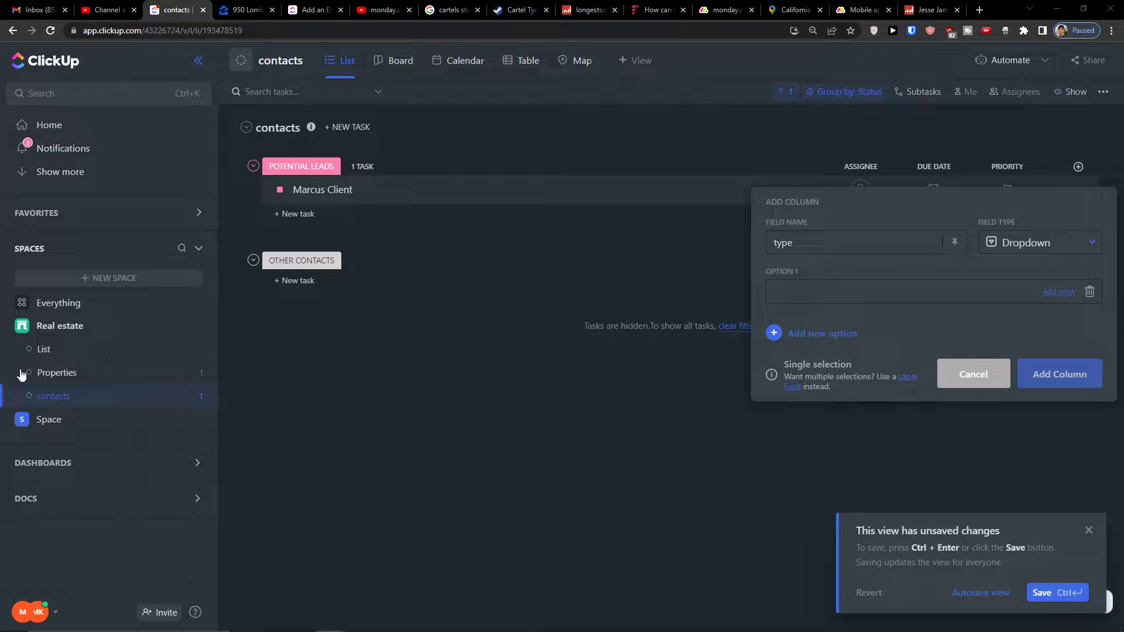
left_click(892, 286)
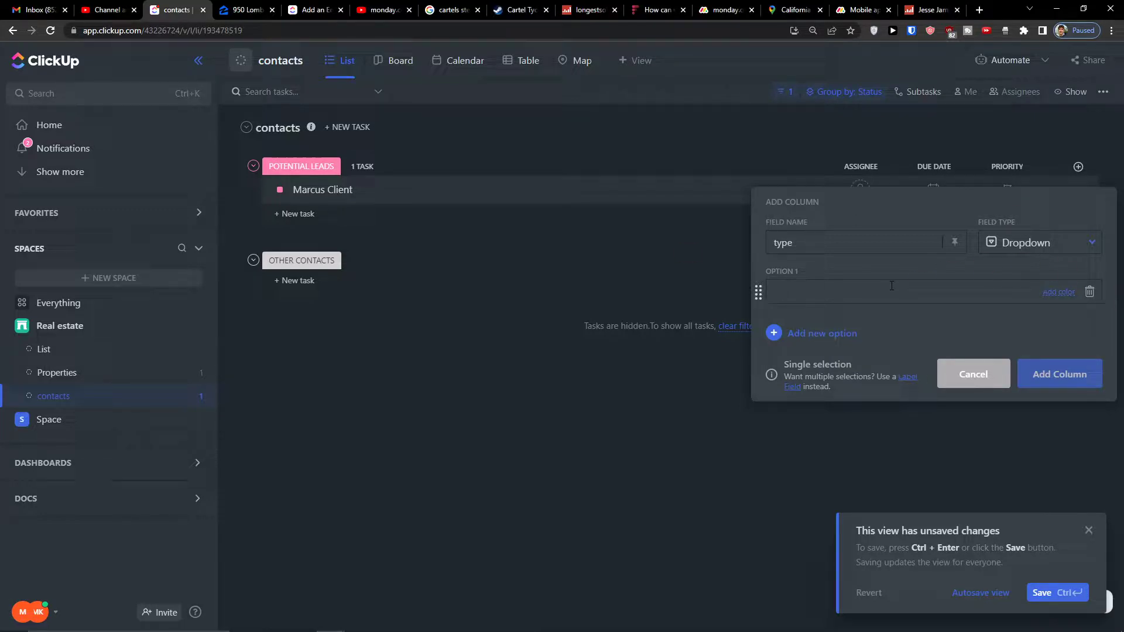
type("broker")
key("Return")
type("client")
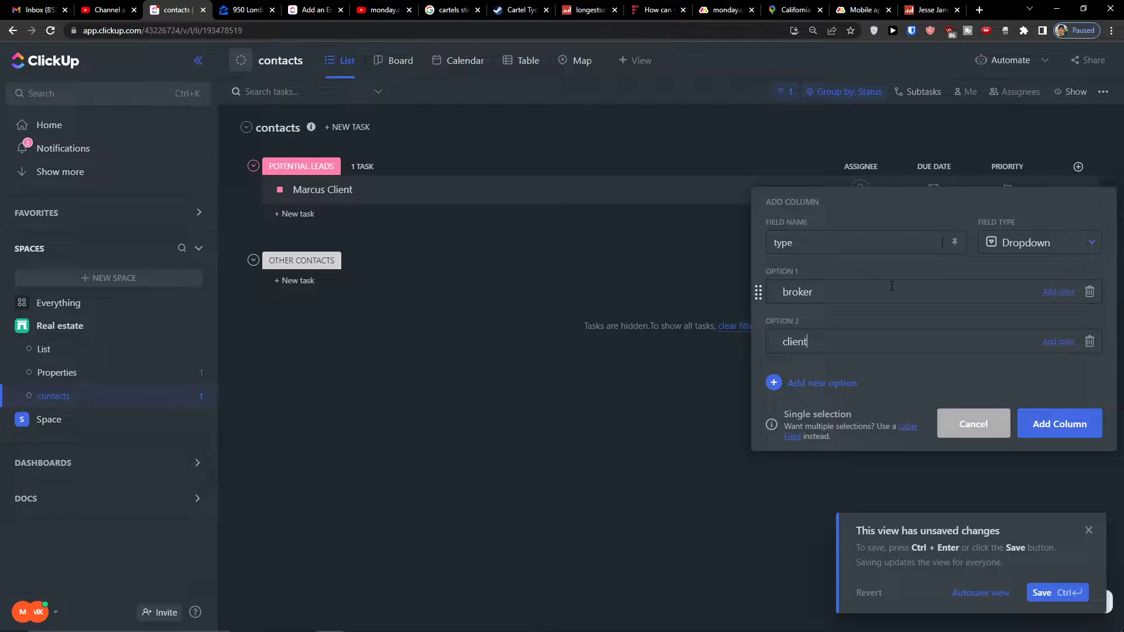
key("Return")
type("lead")
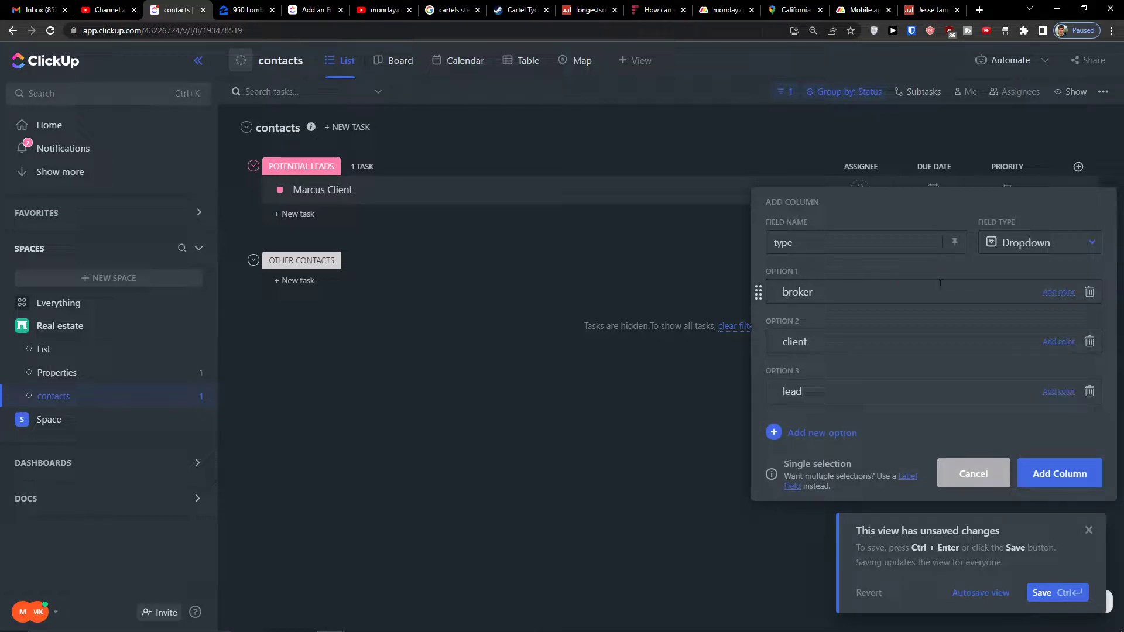
key("Return")
left_click(1064, 521)
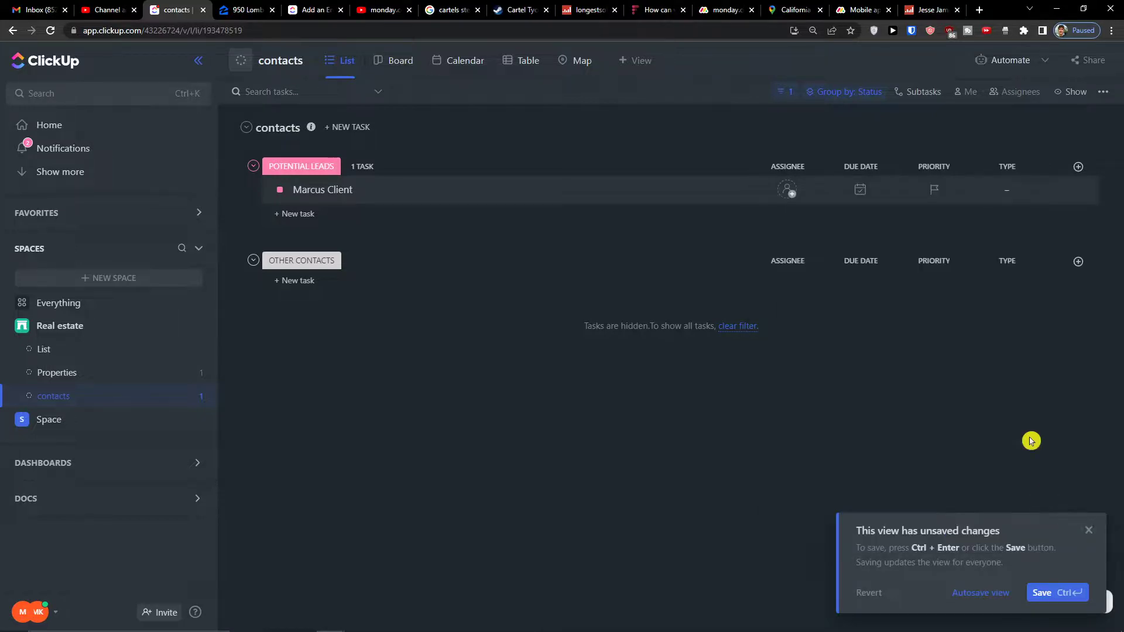
key("ctrl+Return")
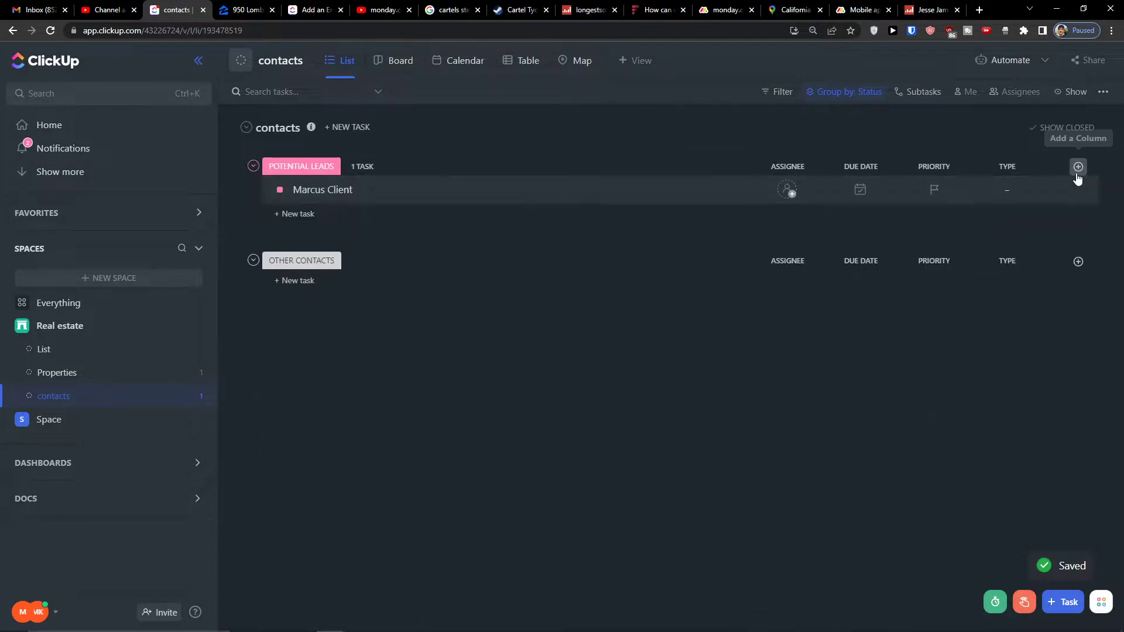
Add a Phone-type column named Phone to the contacts list.
left_click(1078, 167)
left_click(994, 237)
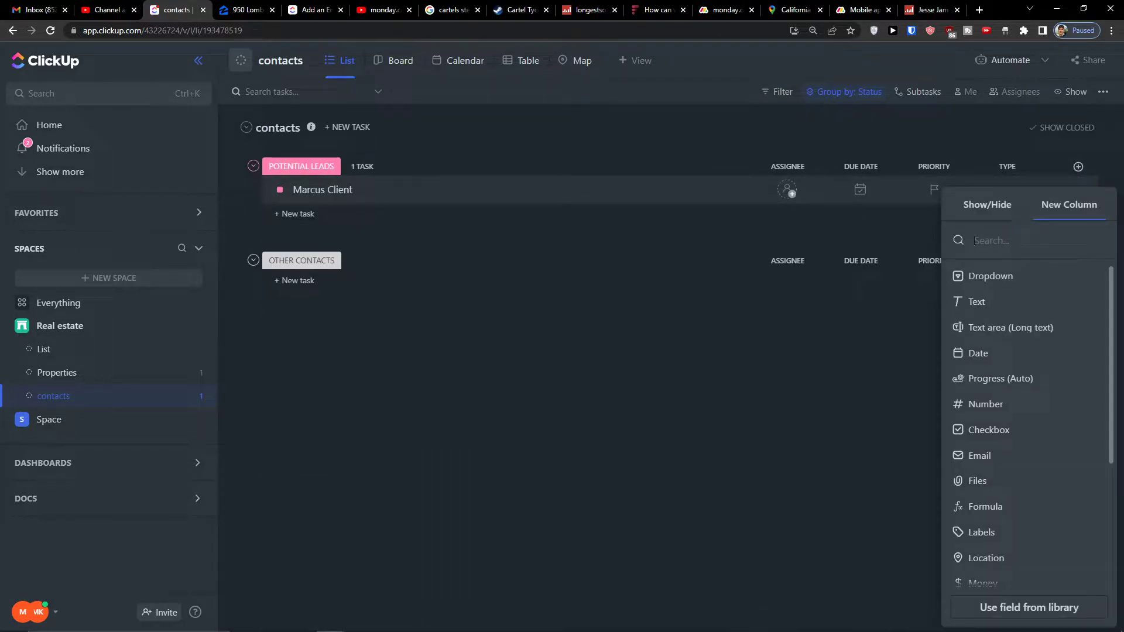
scroll(998, 447, "down", 3)
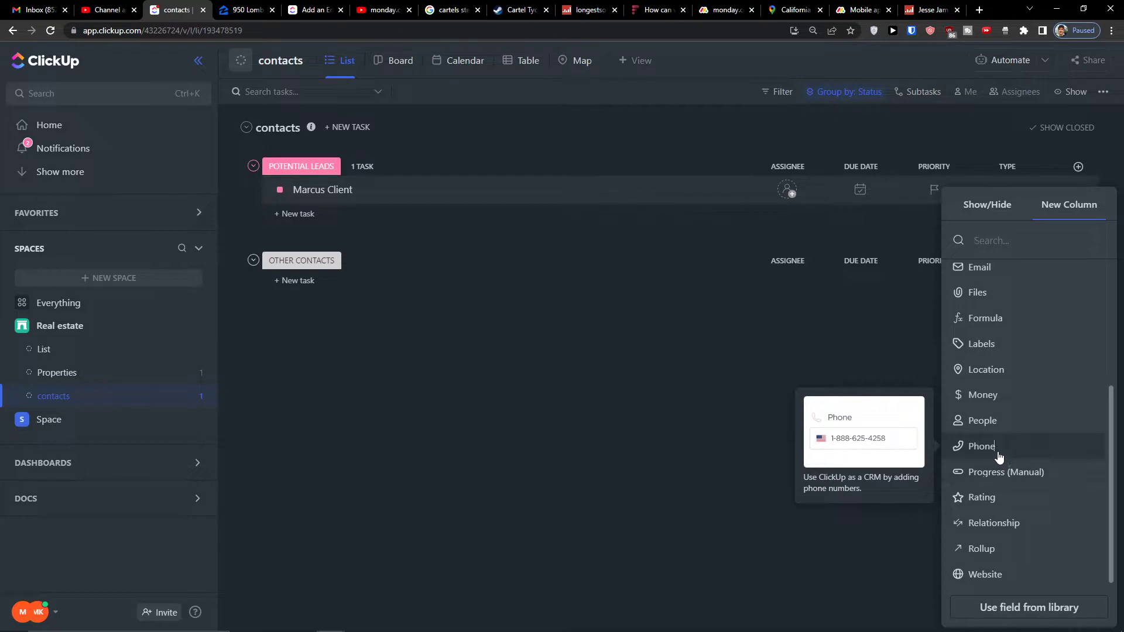
left_click(995, 446)
type("P")
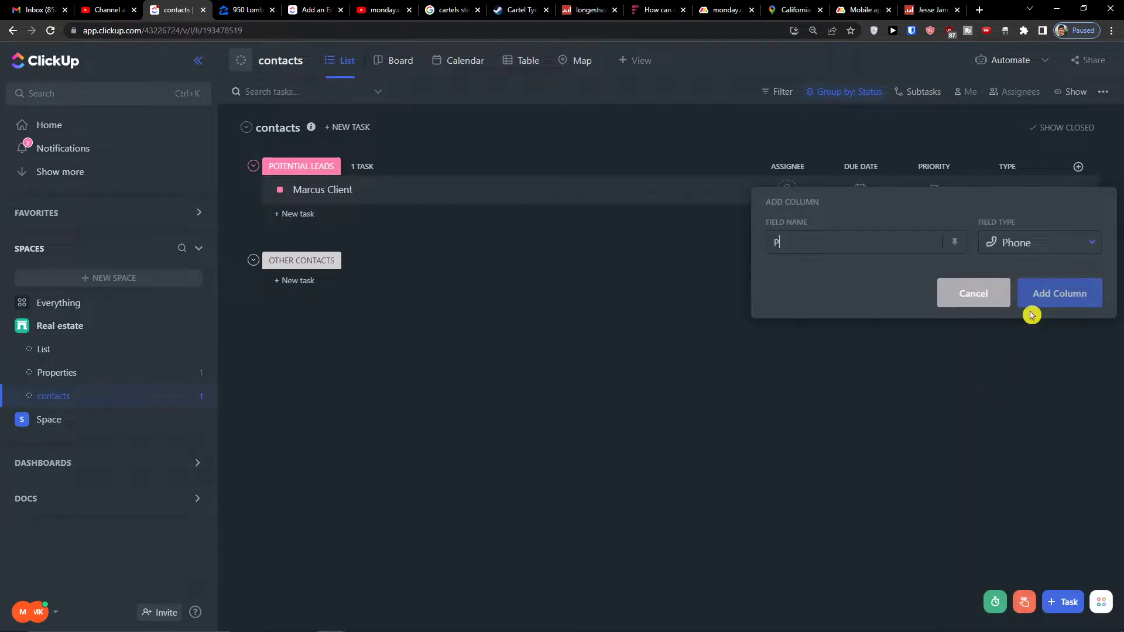
type("hone")
left_click(1032, 303)
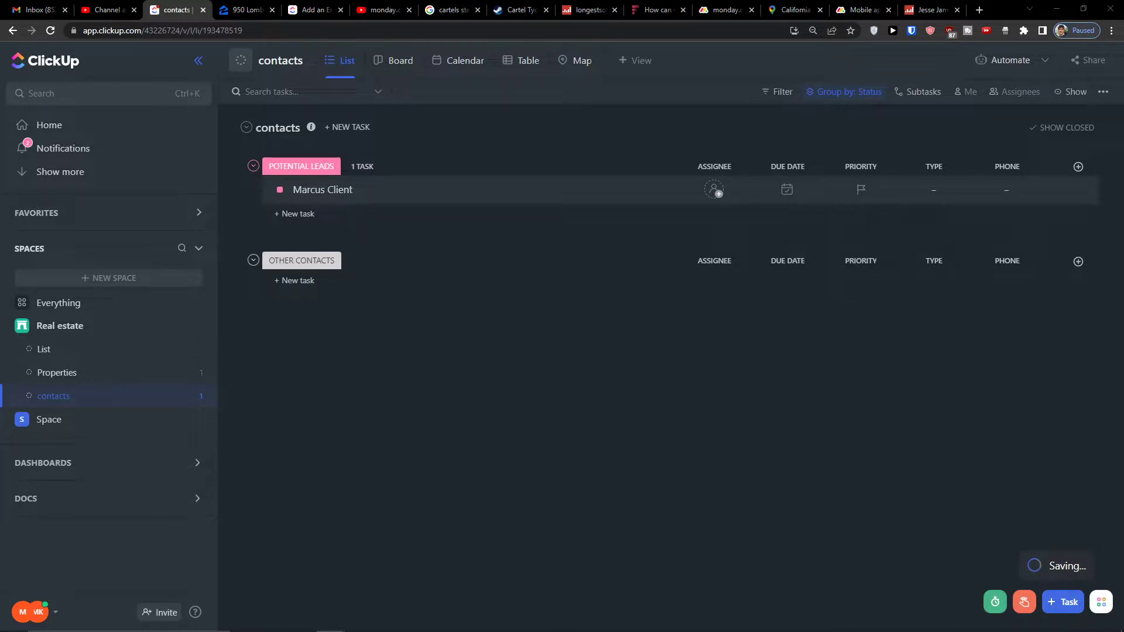
Add an Email-type column named Email to the contacts list.
left_click(1078, 167)
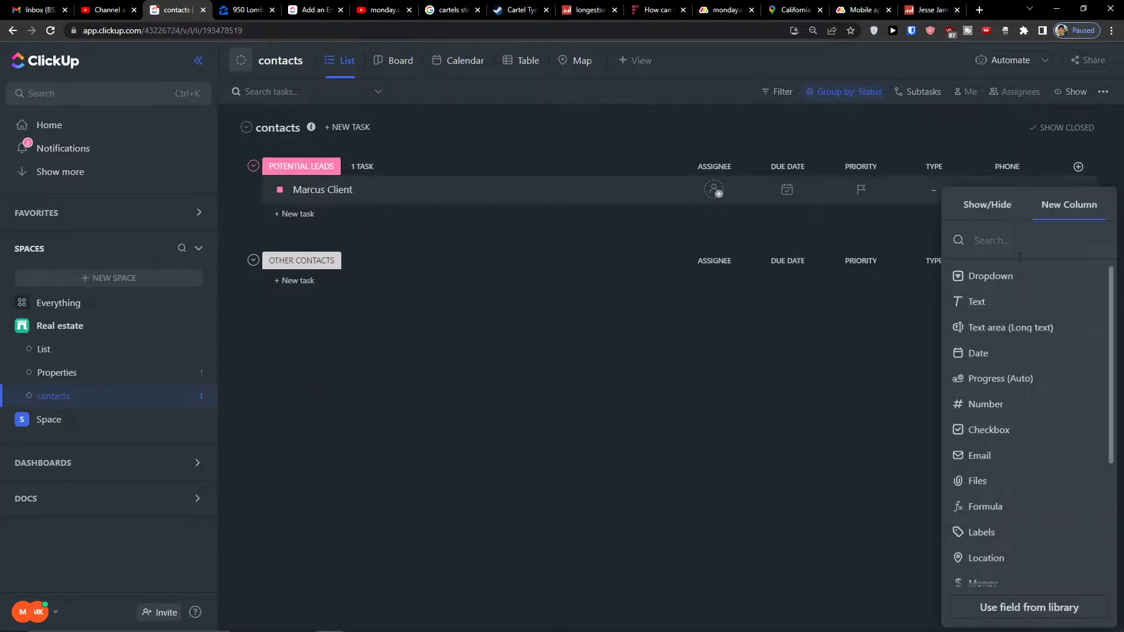
scroll(1041, 359, "down", 3)
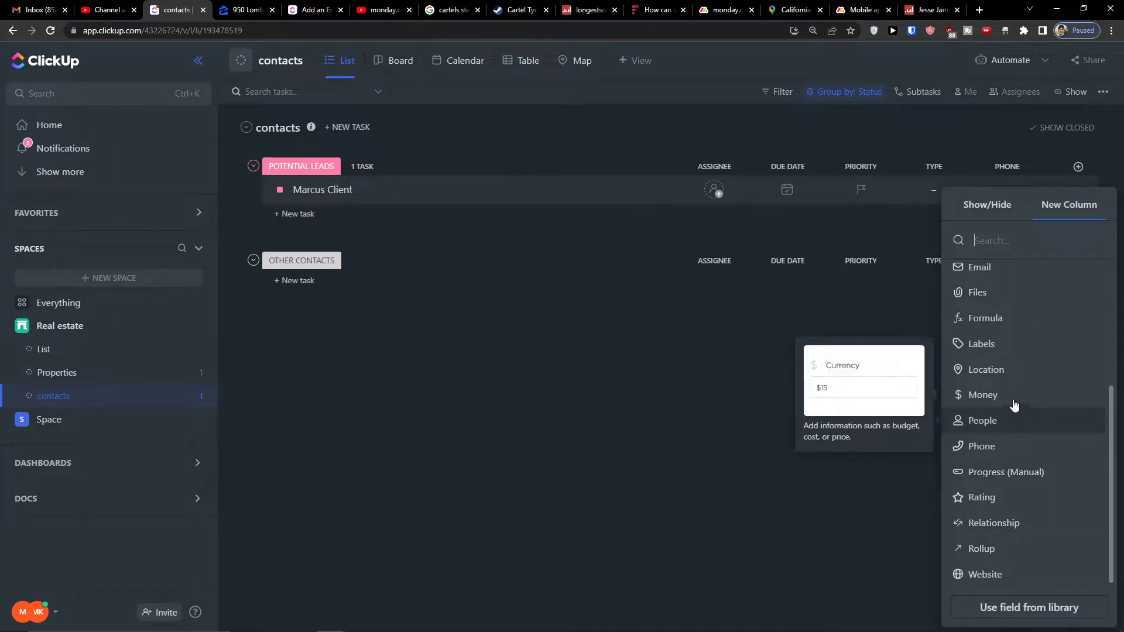
left_click(1027, 266)
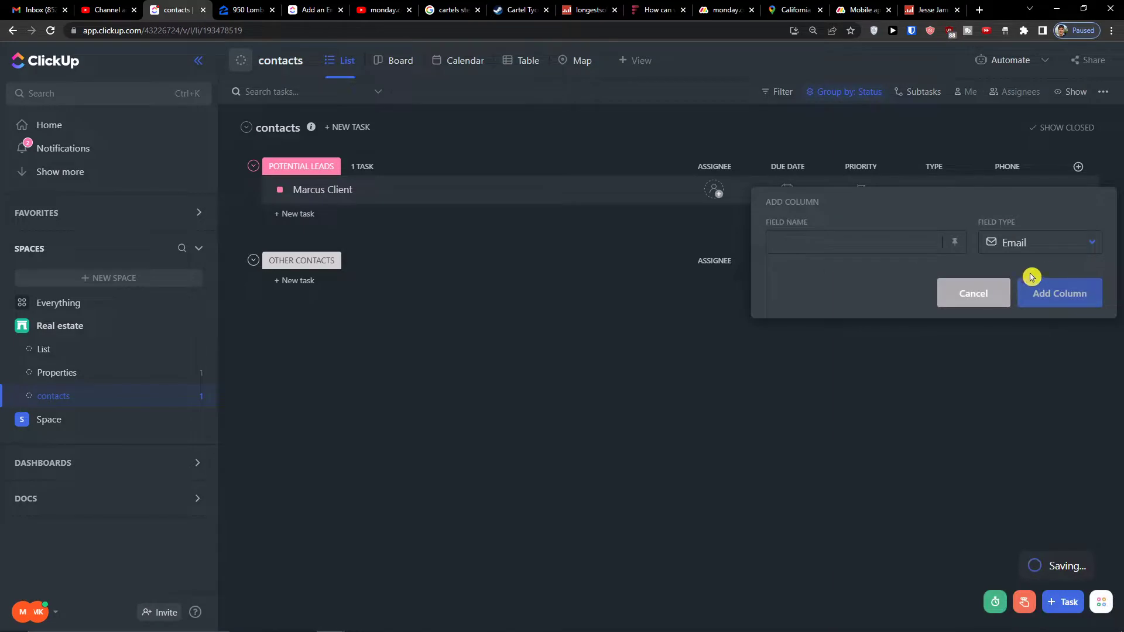
type("Email")
left_click(1057, 294)
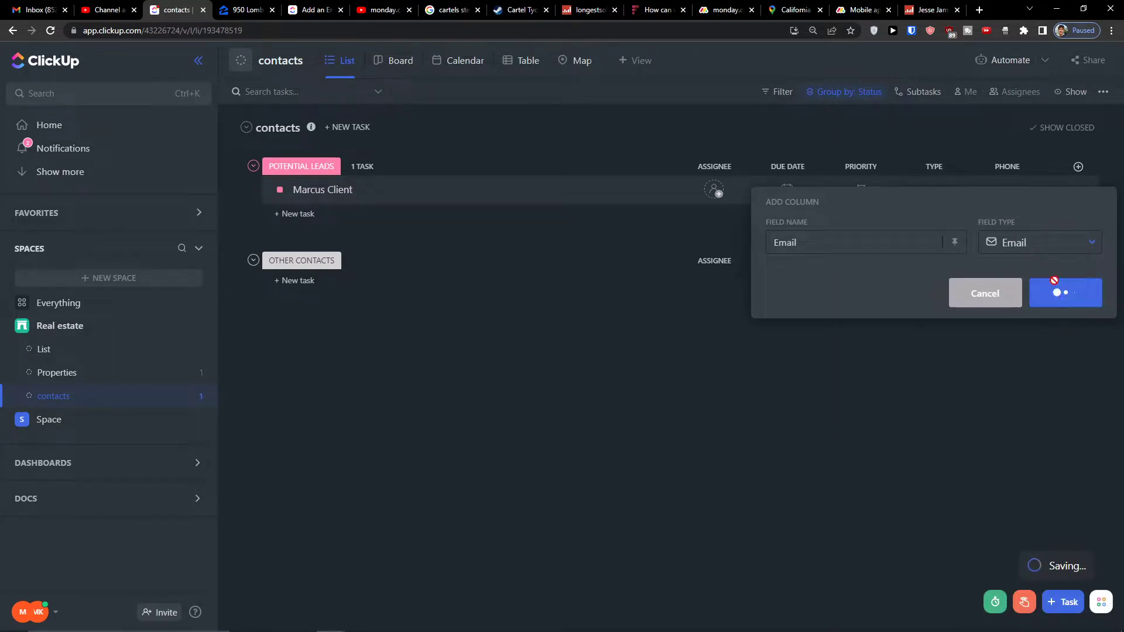
Add a relationship column named Link to property that relates to tasks from the Properties list.
left_click(1076, 169)
scroll(967, 376, "down", 3)
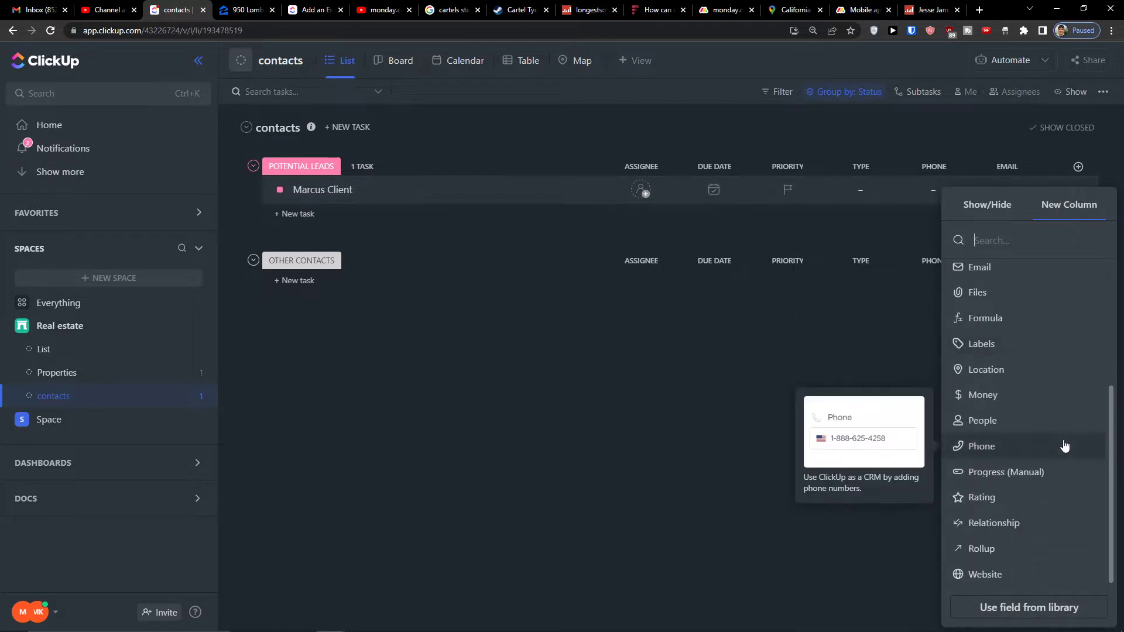
left_click(1014, 533)
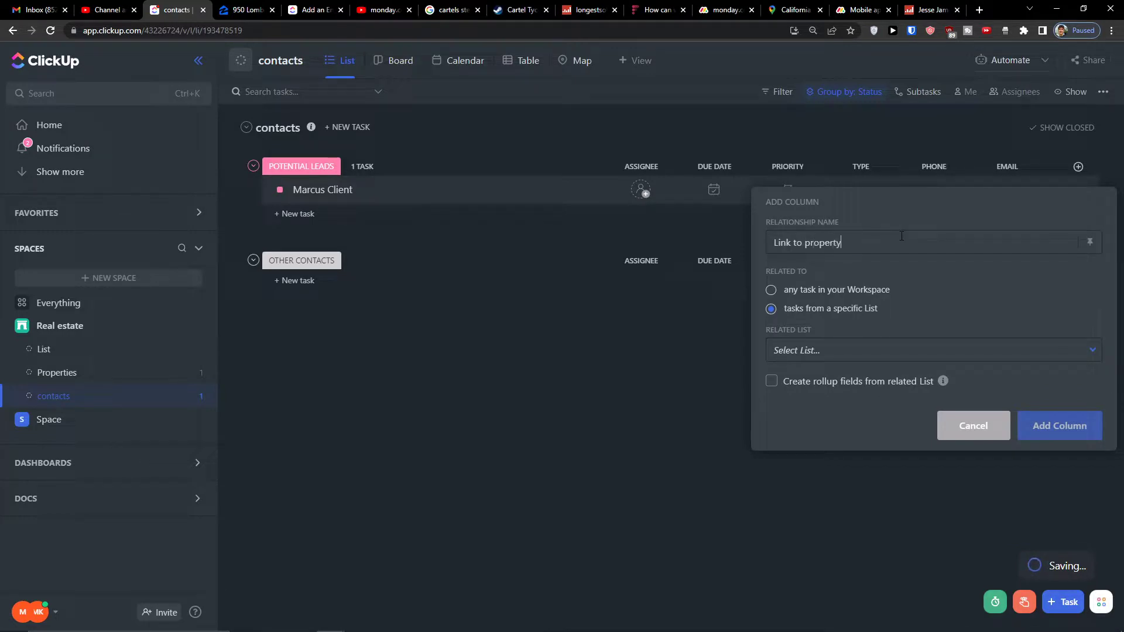
left_click(815, 357)
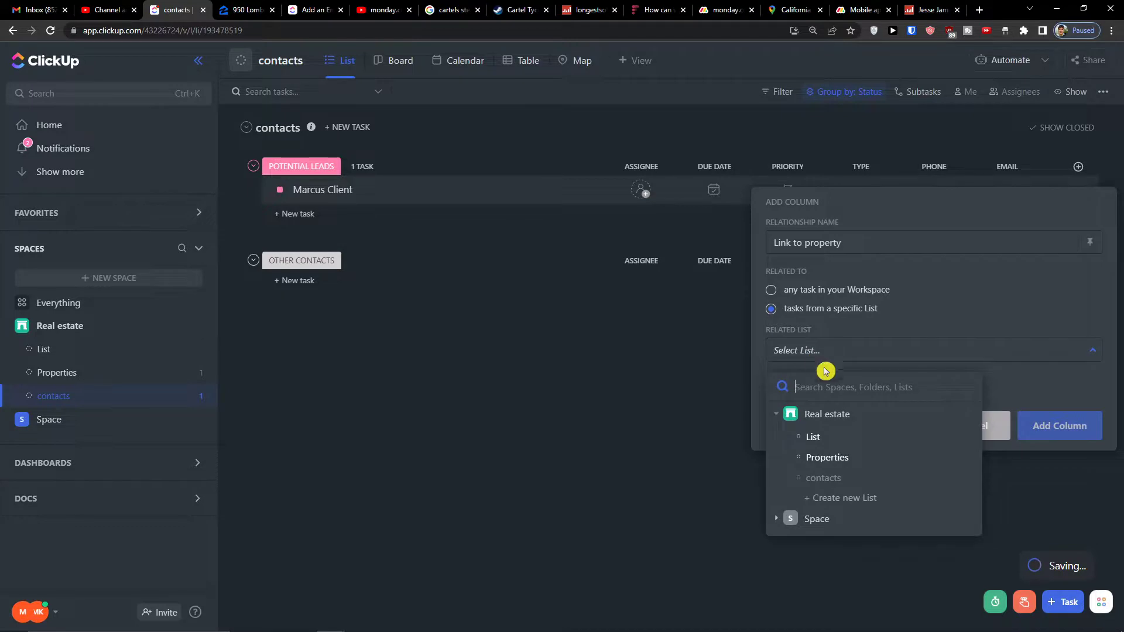
left_click(840, 458)
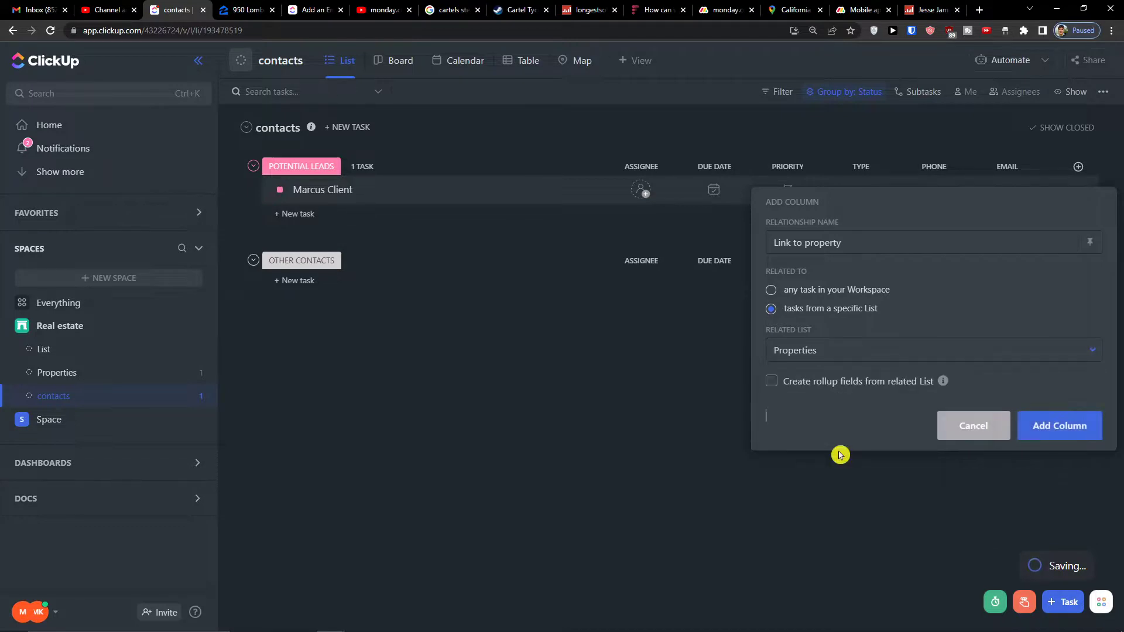
left_click(1054, 417)
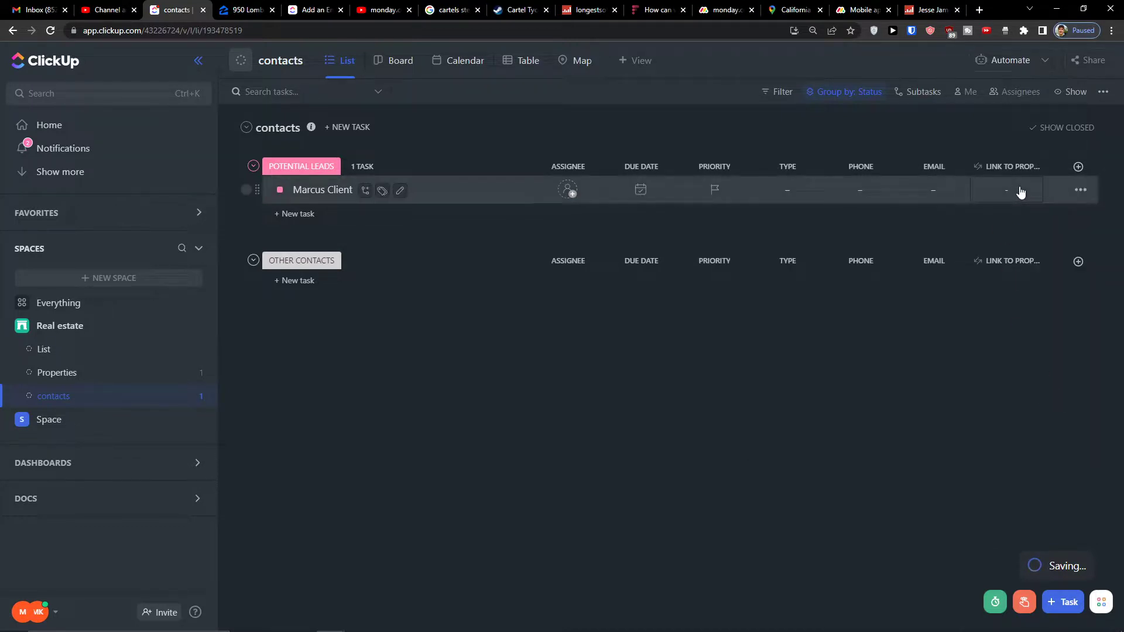
Link the client's task to the Summer house property in the Link to property column.
left_click(1004, 199)
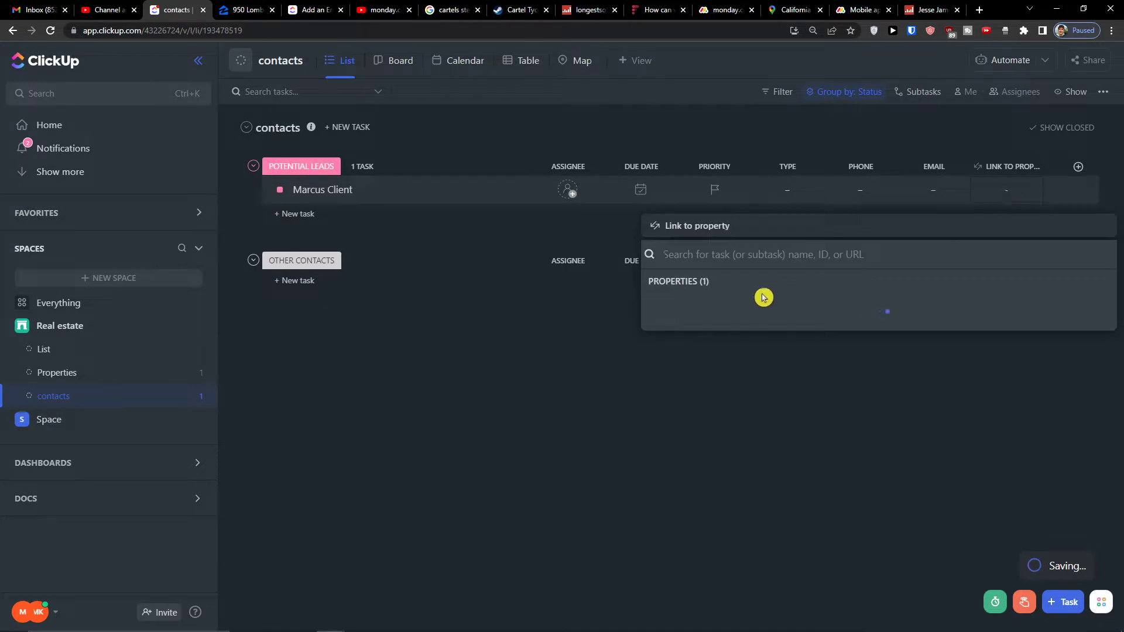
left_click(729, 304)
left_click(756, 363)
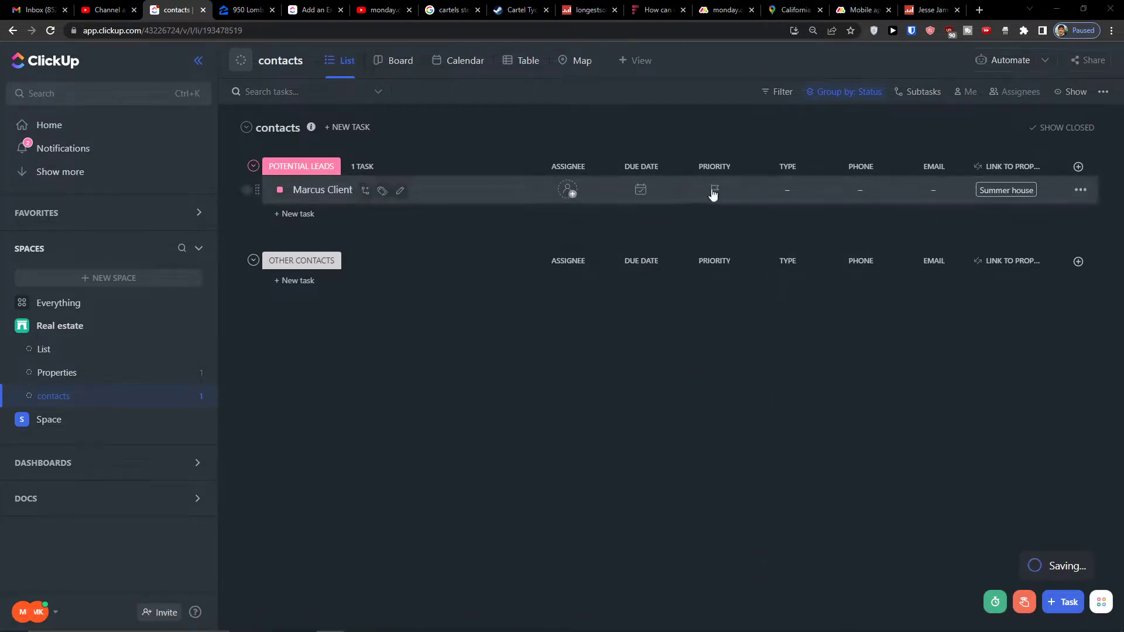
Add a dropdown column named PROGRESS with options SAW IT, INTERESTED and DECIDING to the contacts list, and place it between Due Date and Priority.
left_click(1078, 166)
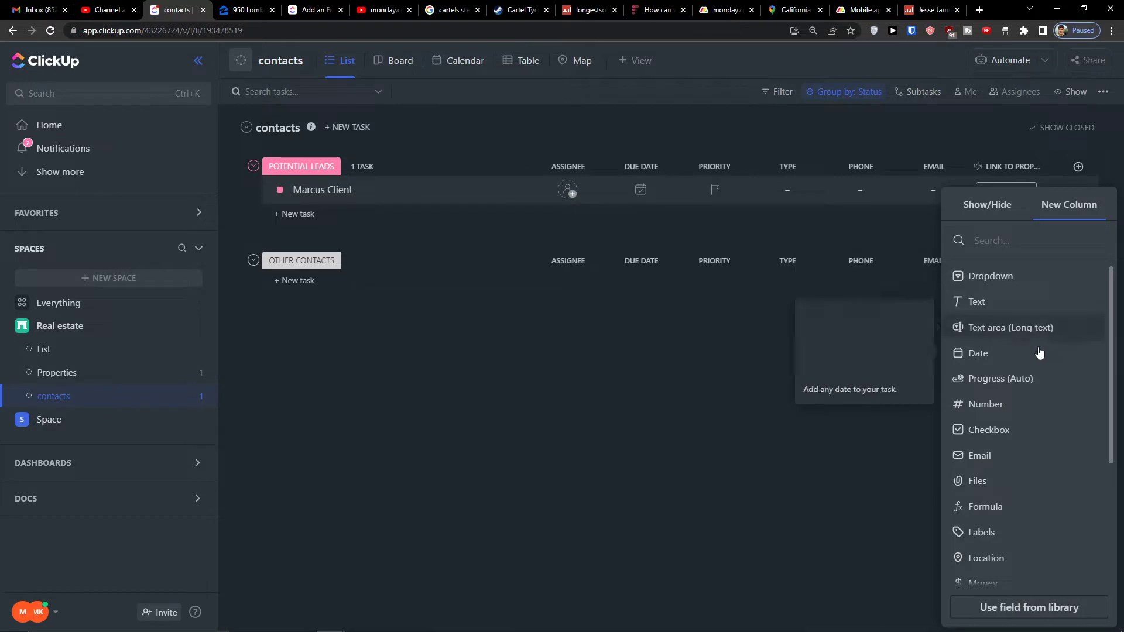
scroll(1023, 374, "down", 3)
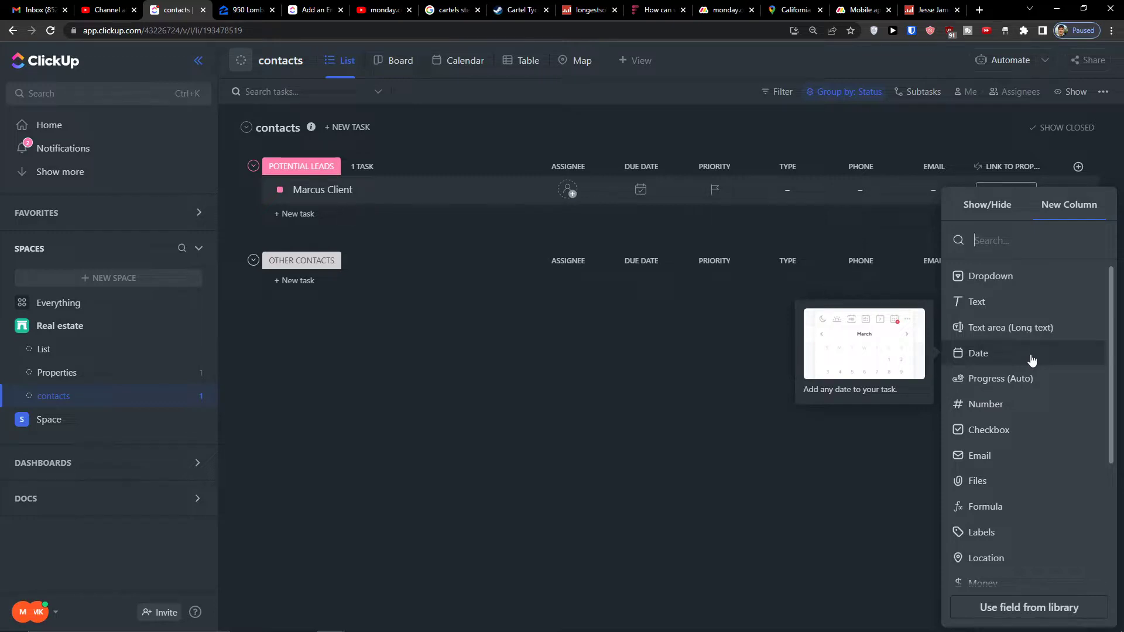
scroll(1036, 359, "down", 1)
scroll(1048, 356, "up", 1)
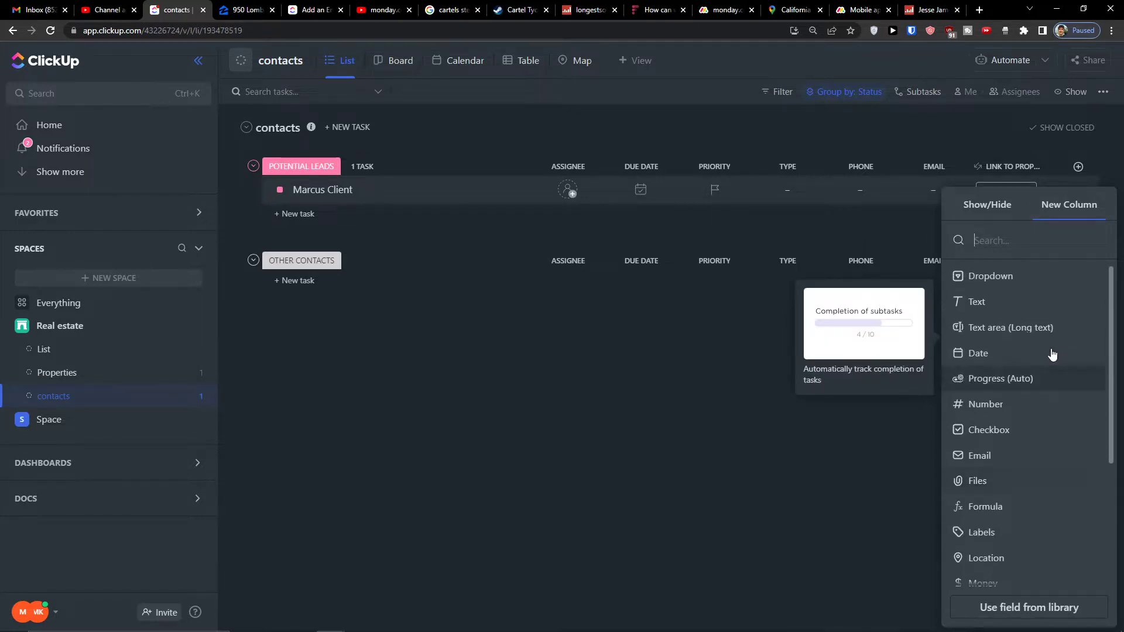
left_click(1022, 291)
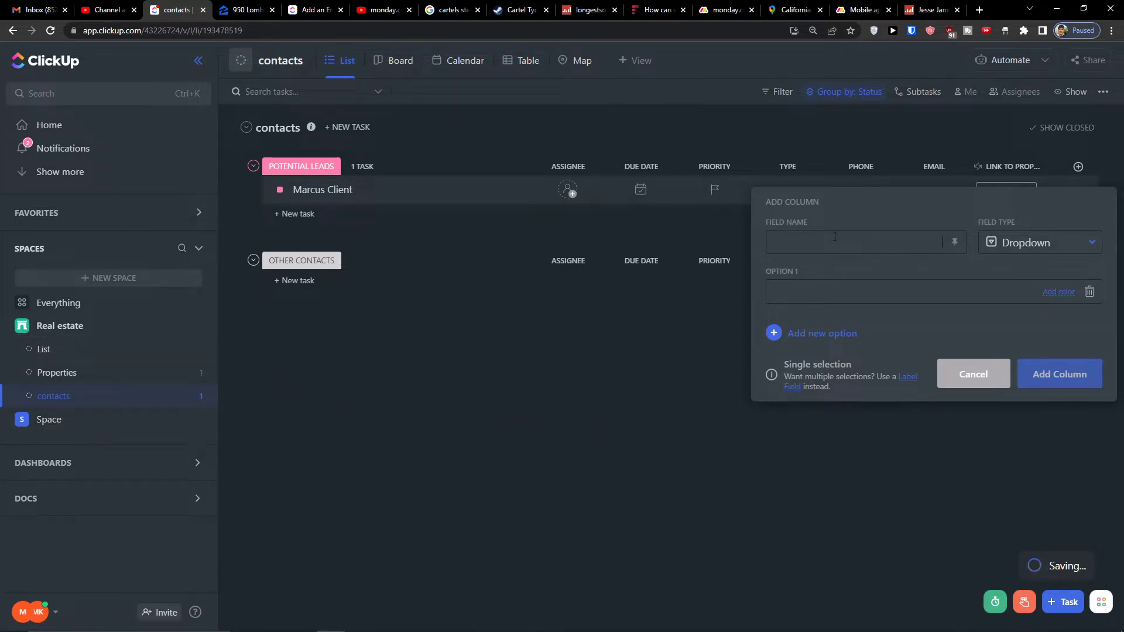
type("GRESS")
left_click(933, 290)
type("H")
type("SAW IT")
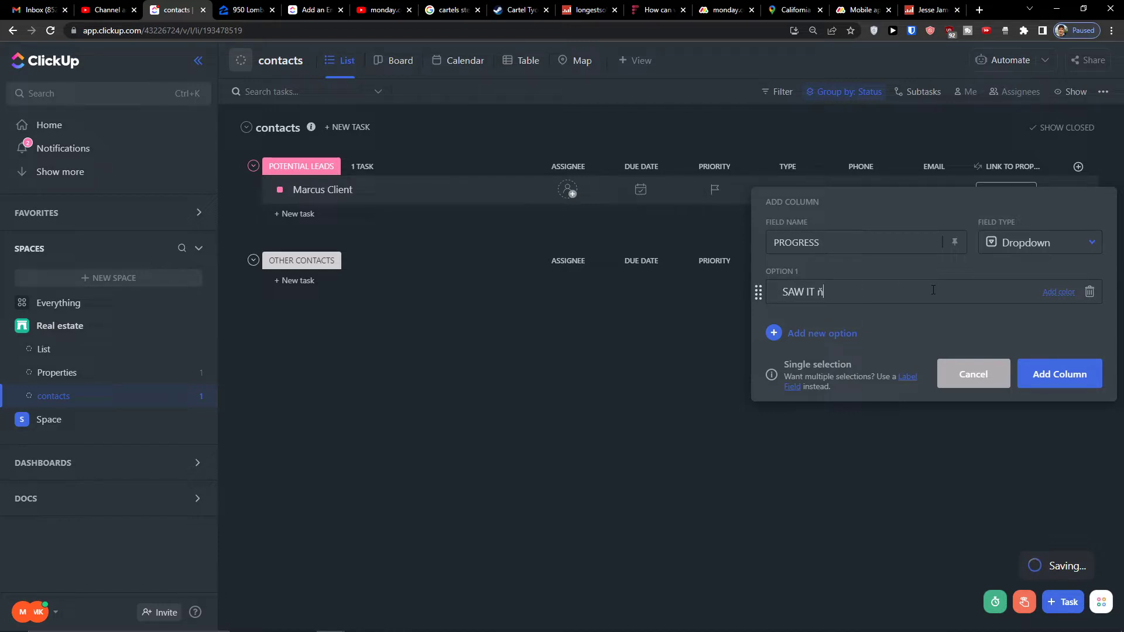
key("Return")
type("INTERESTED")
key("Return")
type("DECIDING")
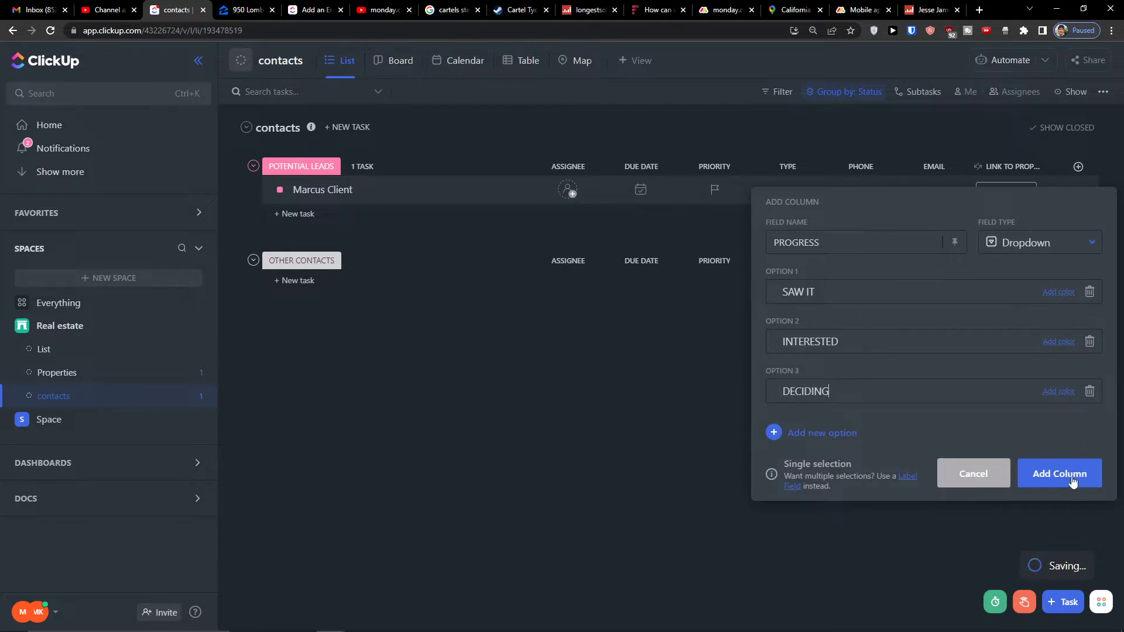
left_click(1071, 480)
left_click_drag(1049, 176, 593, 191)
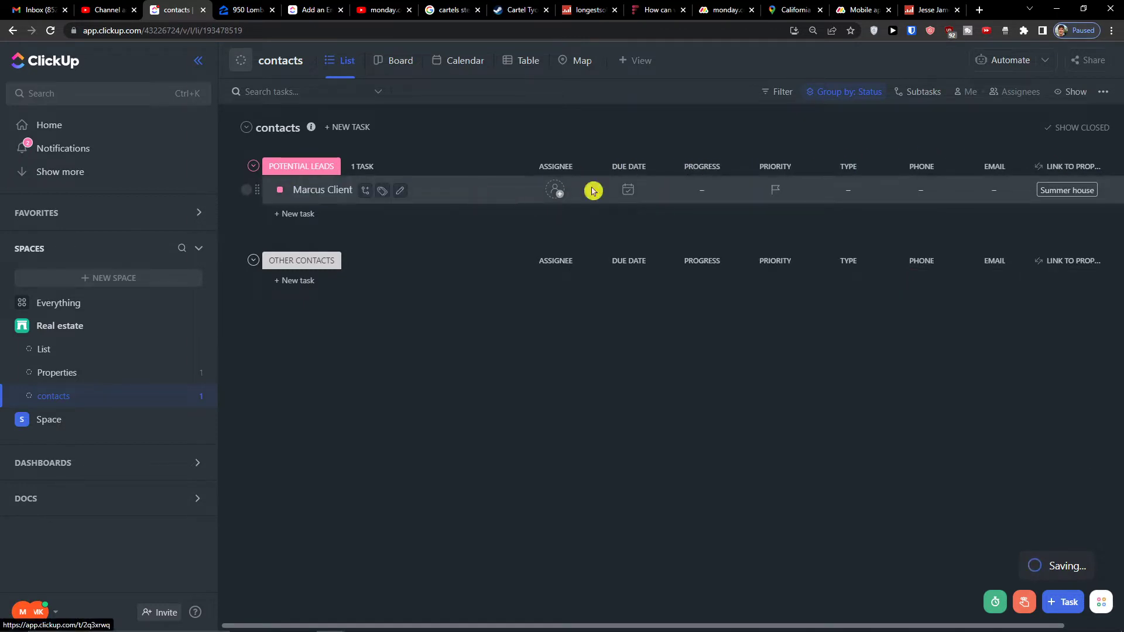
Fill in the client's row with a Thursday due date, SAW IT as the progress and Normal priority.
left_click(630, 190)
left_click(801, 338)
left_click(701, 196)
left_click(702, 194)
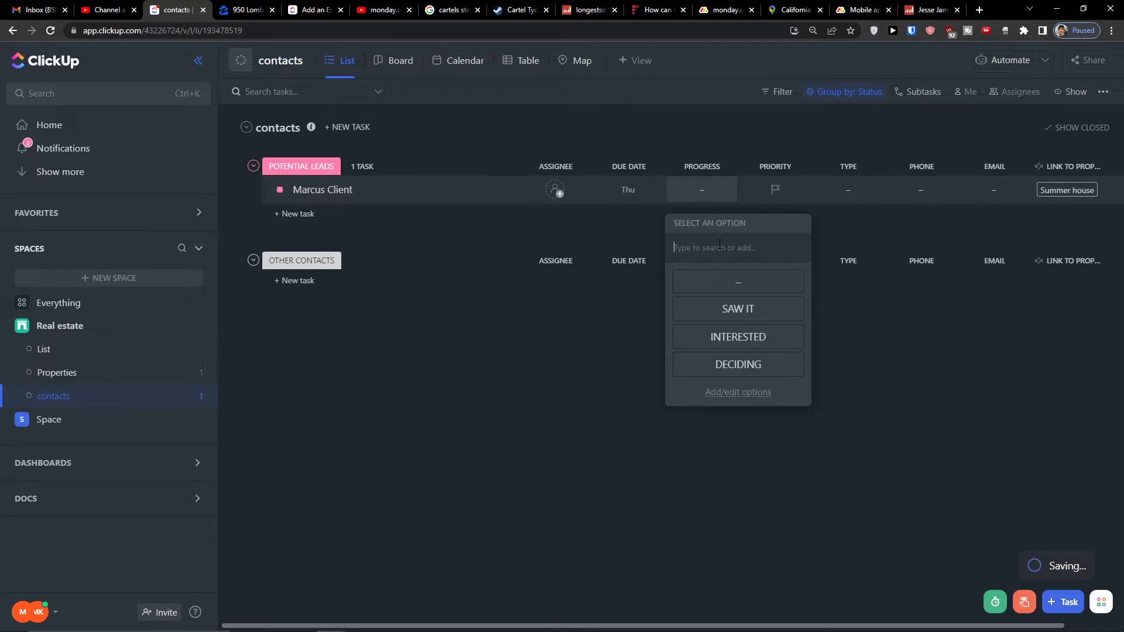
left_click(741, 309)
left_click(775, 190)
left_click(799, 285)
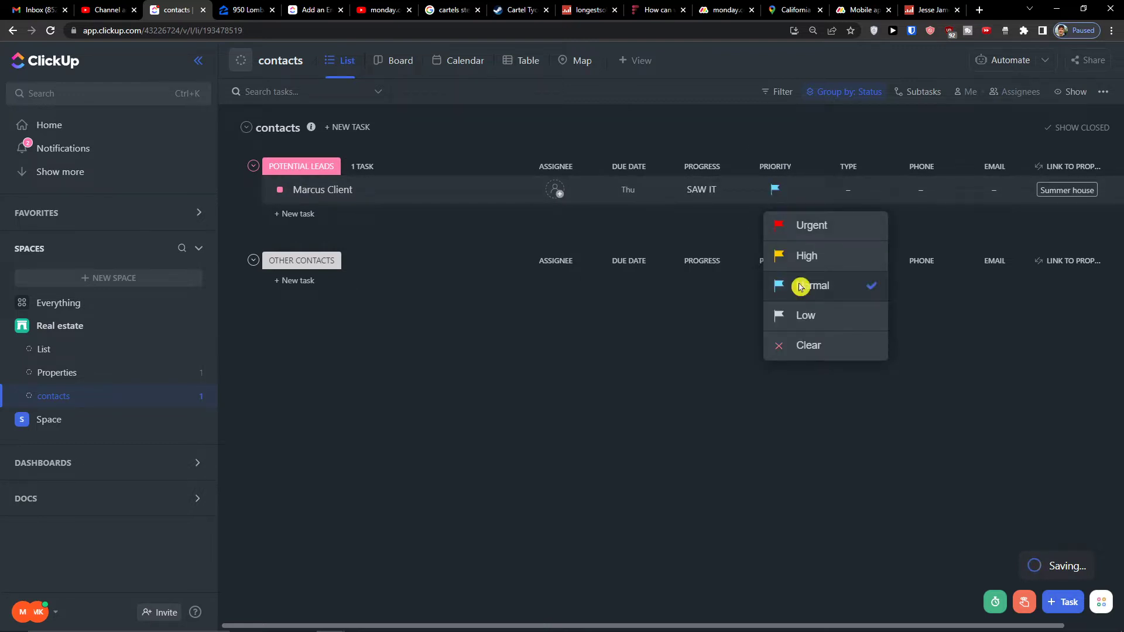
Color the SAW IT option of the PROGRESS field light blue and save the field.
left_click(724, 199)
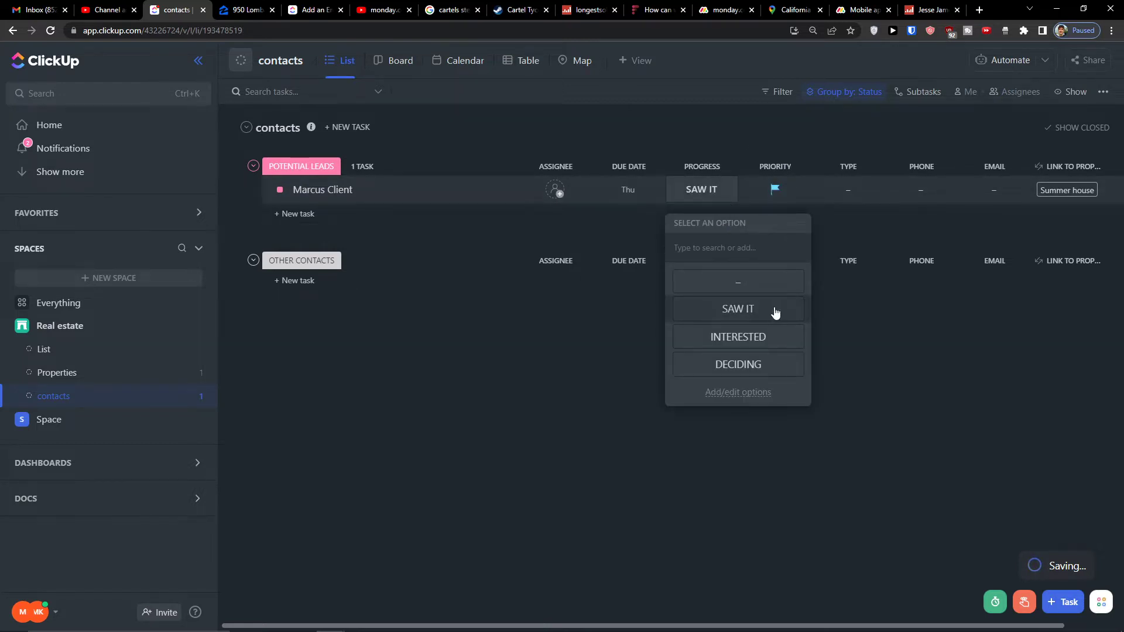
left_click(738, 392)
left_click(727, 270)
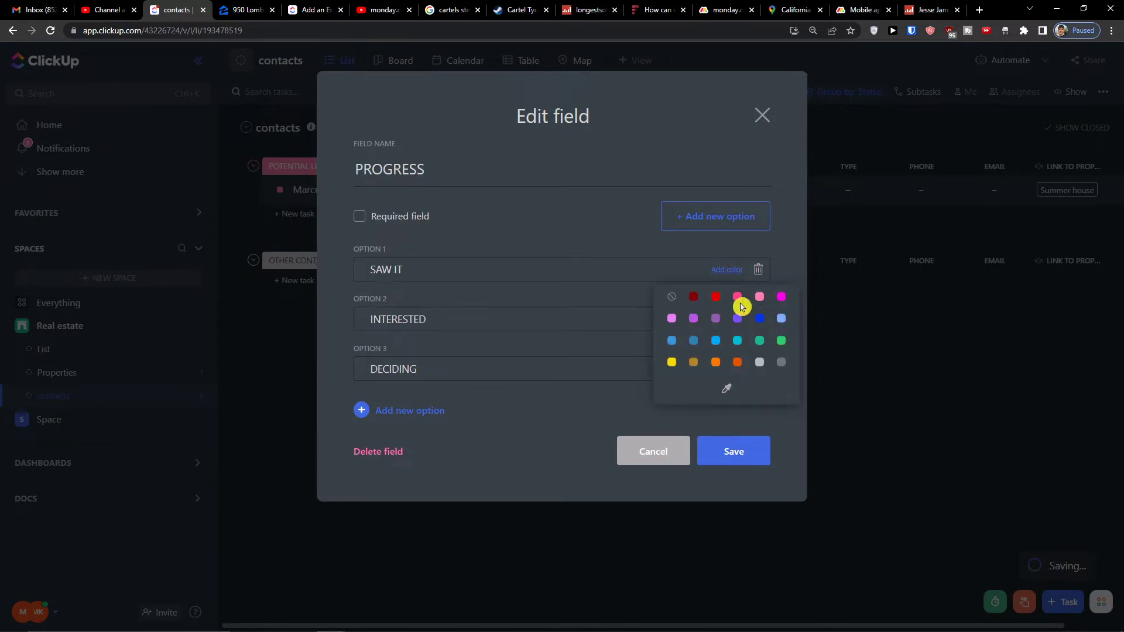
left_click(718, 349)
left_click(732, 446)
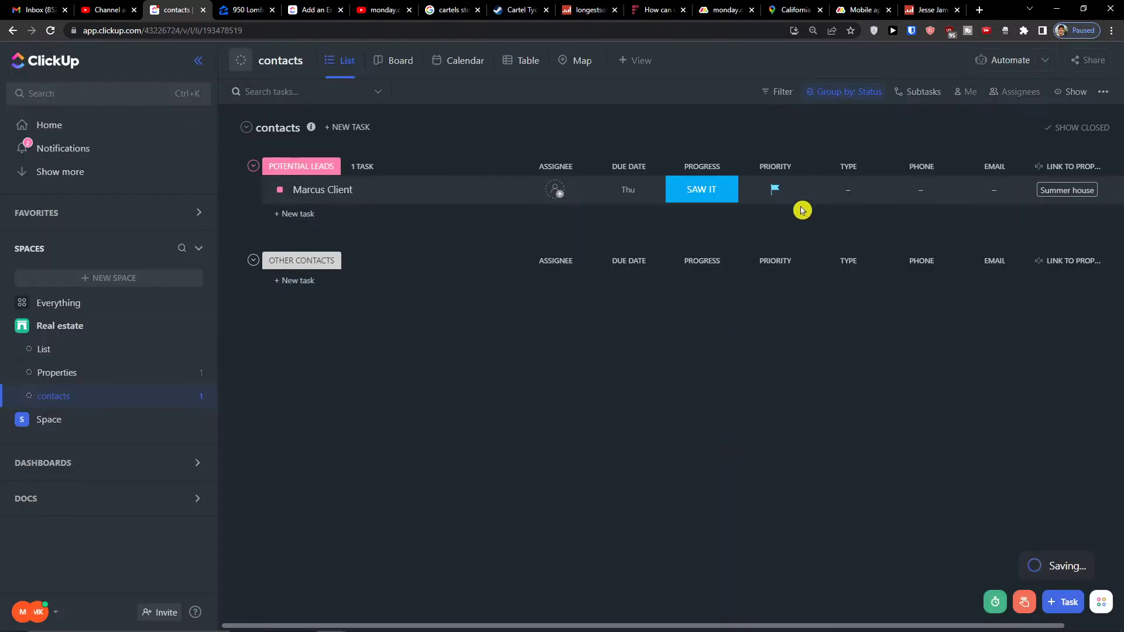
Set the client's Type to lead.
left_click(839, 192)
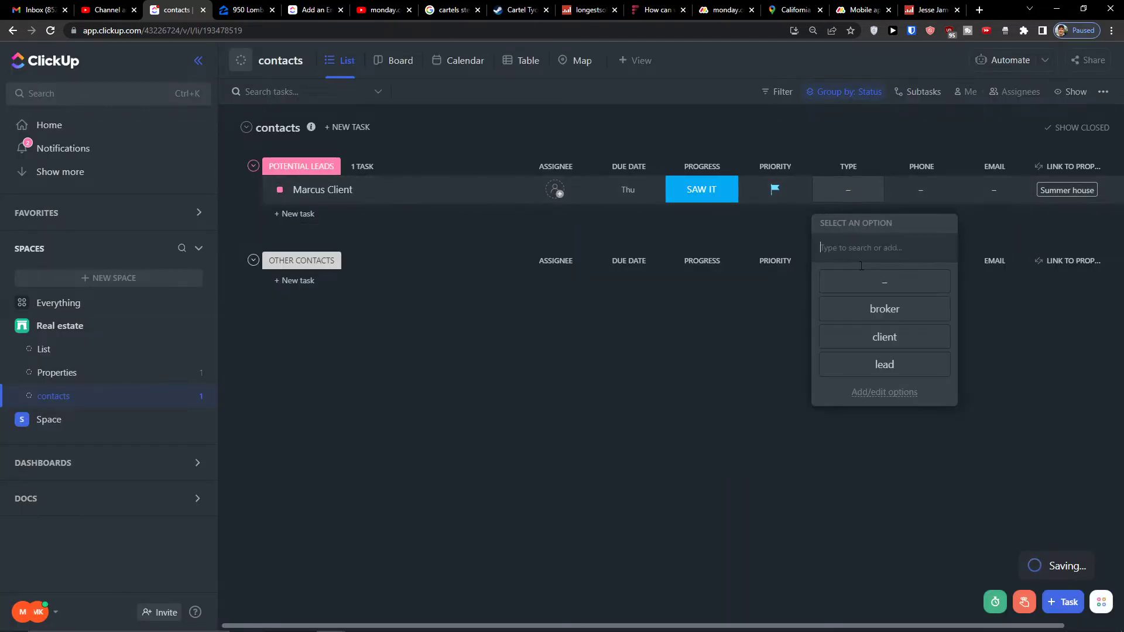
left_click(853, 365)
left_click(917, 197)
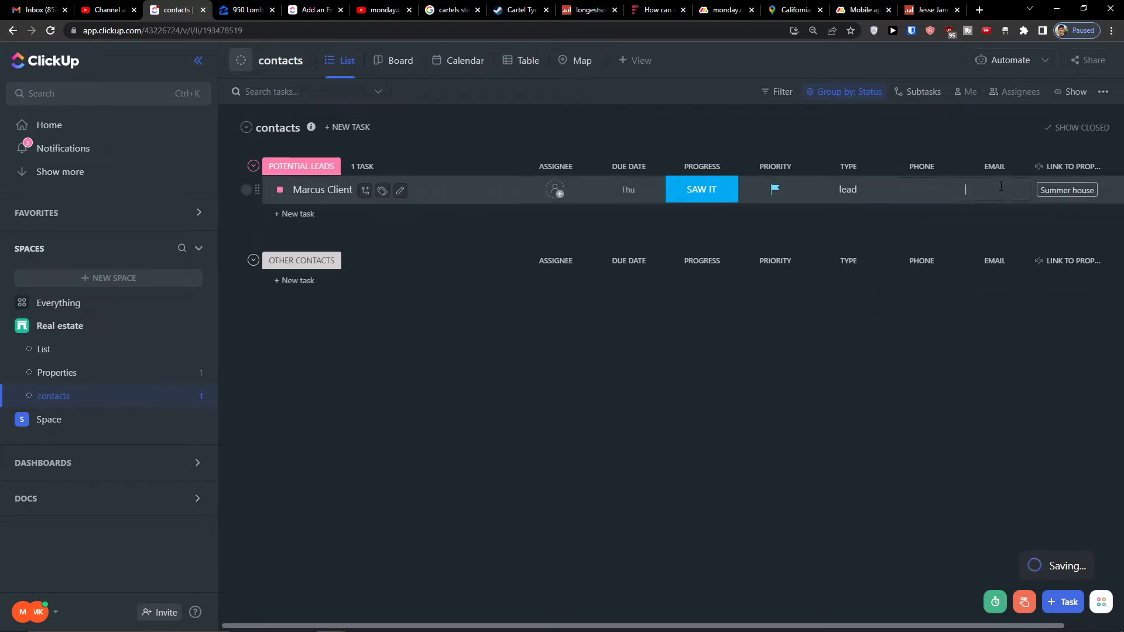
Add a relationship column named Client to the Properties list that relates to tasks from the contacts list.
left_click(117, 374)
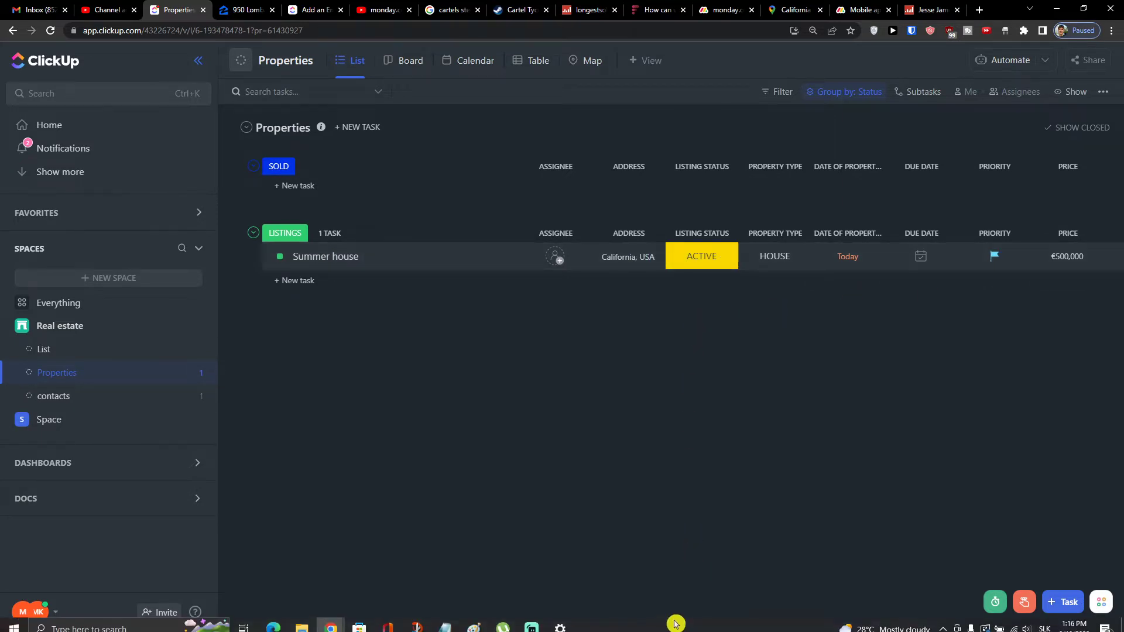
left_click_drag(661, 625, 792, 625)
left_click_drag(869, 624, 906, 625)
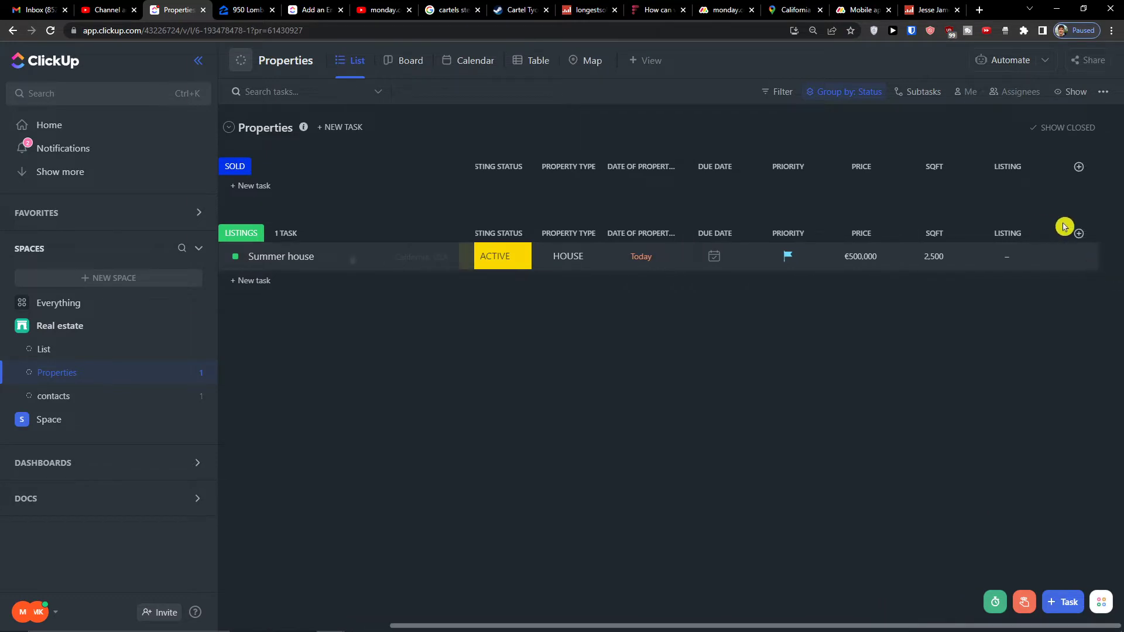
left_click(1078, 234)
scroll(1036, 376, "down", 4)
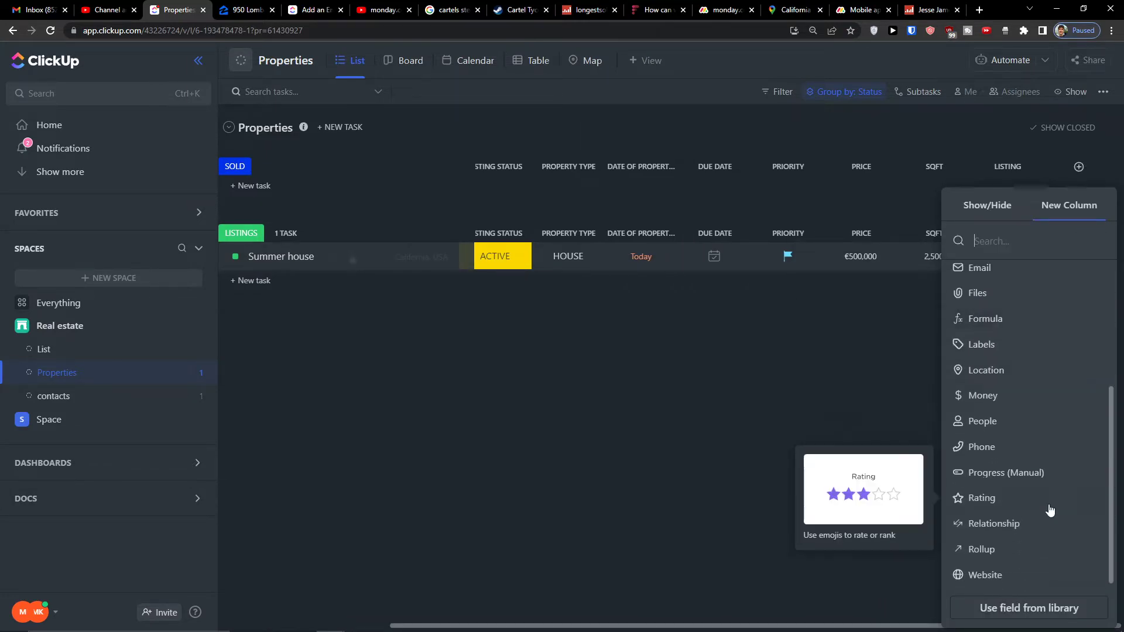
left_click(1020, 524)
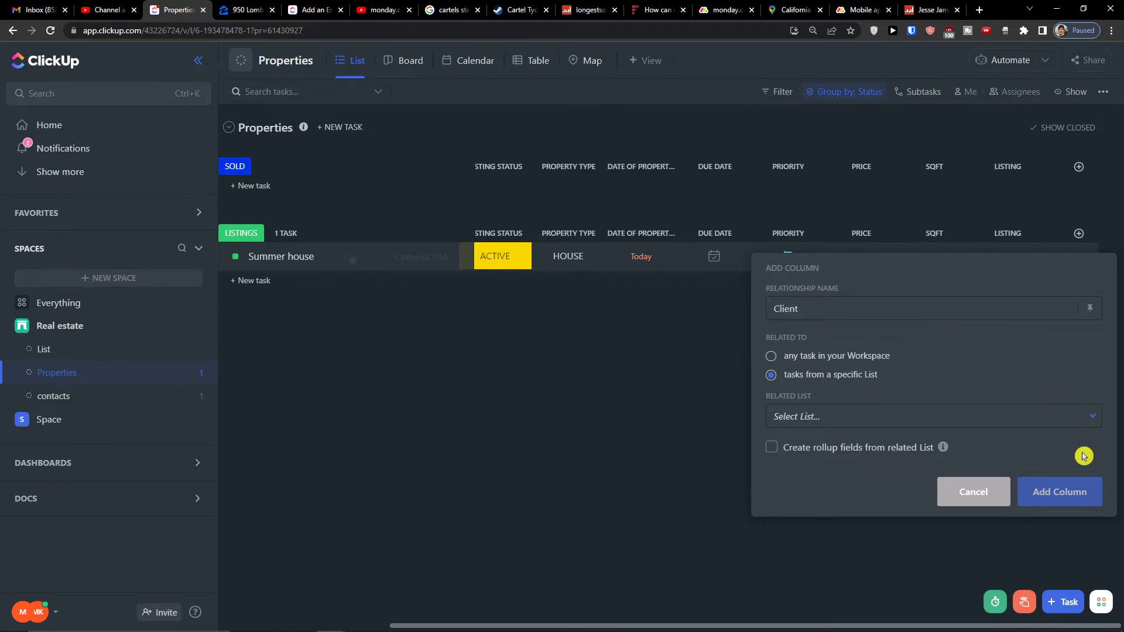
left_click(1006, 425)
left_click(855, 544)
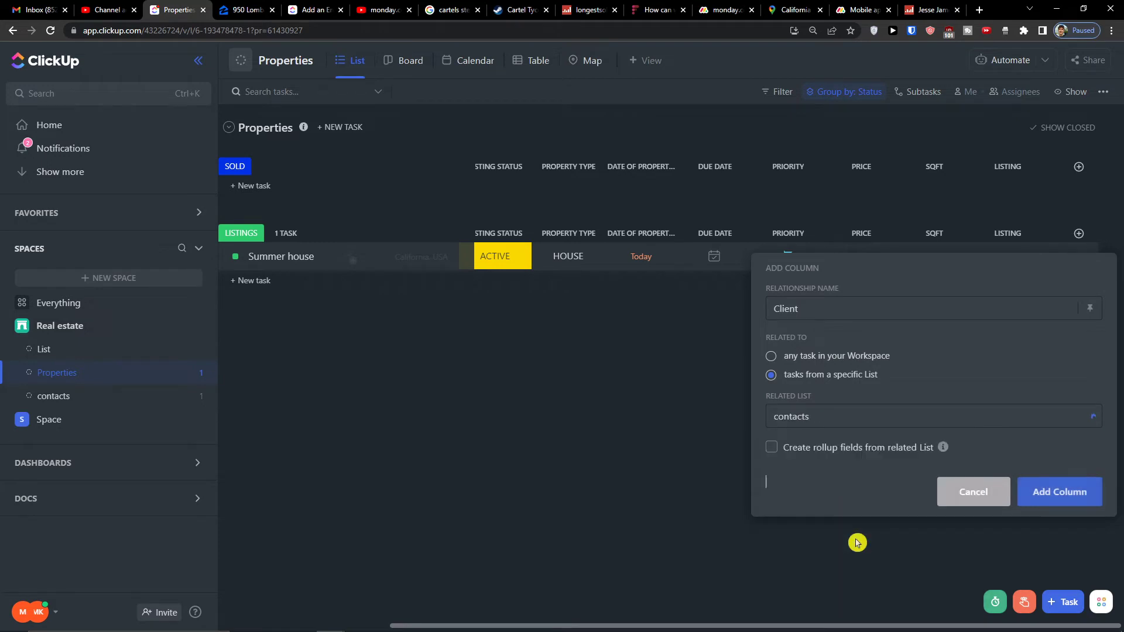
left_click(1061, 493)
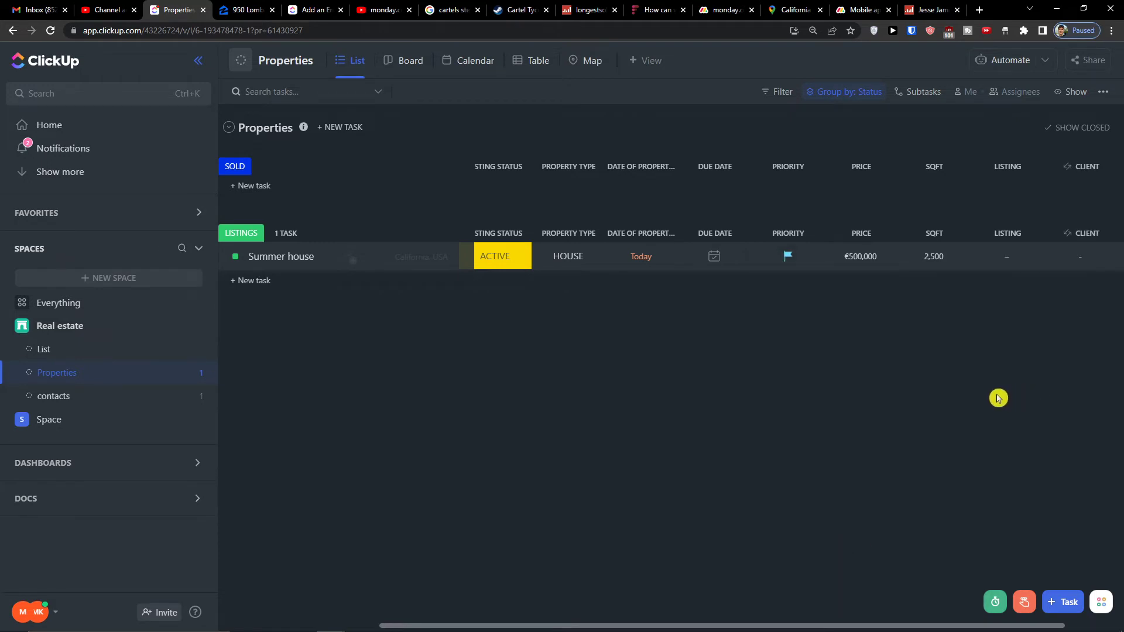
Move the Client column in front of Listing Status and link the Summer house property to the client's task.
left_click_drag(1057, 237, 513, 235)
left_click(503, 255)
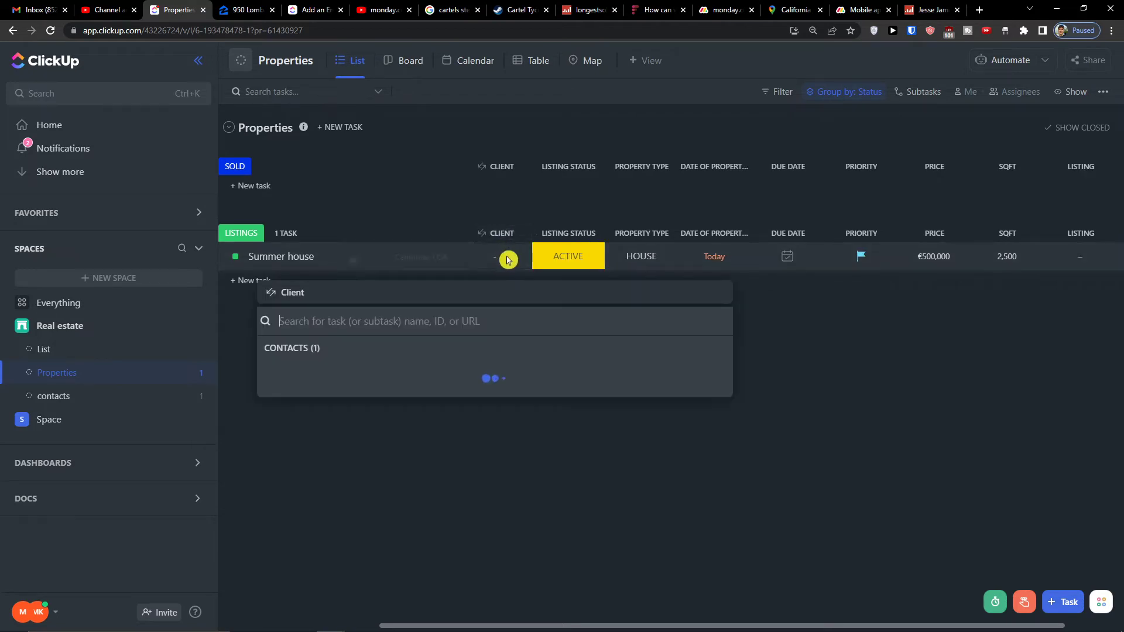
left_click(351, 374)
left_click(749, 536)
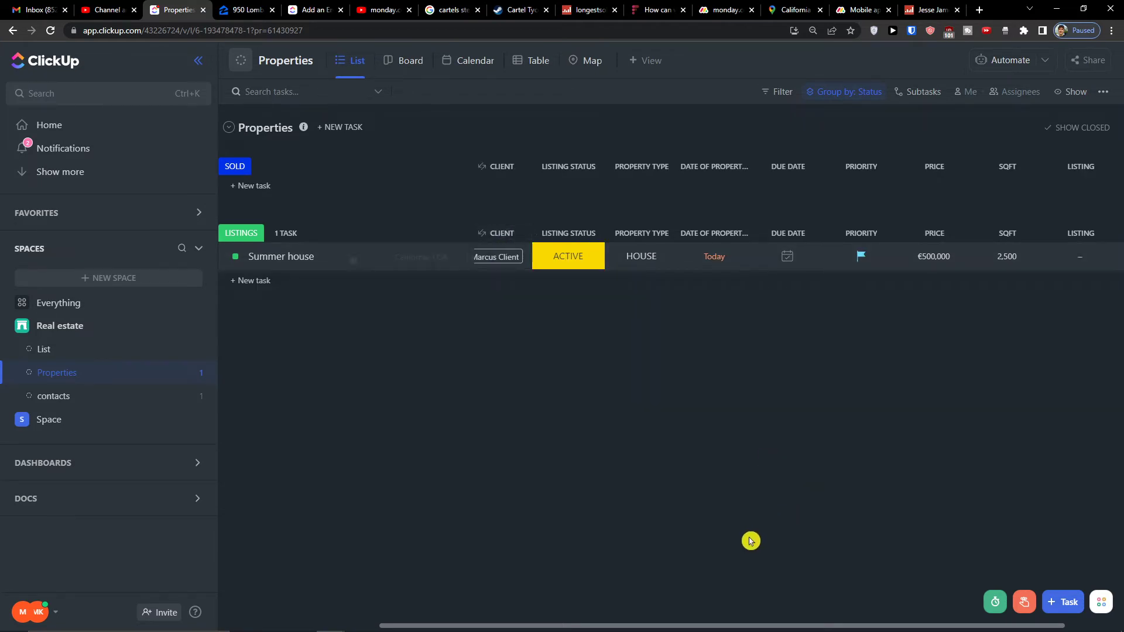
left_click_drag(674, 625, 560, 629)
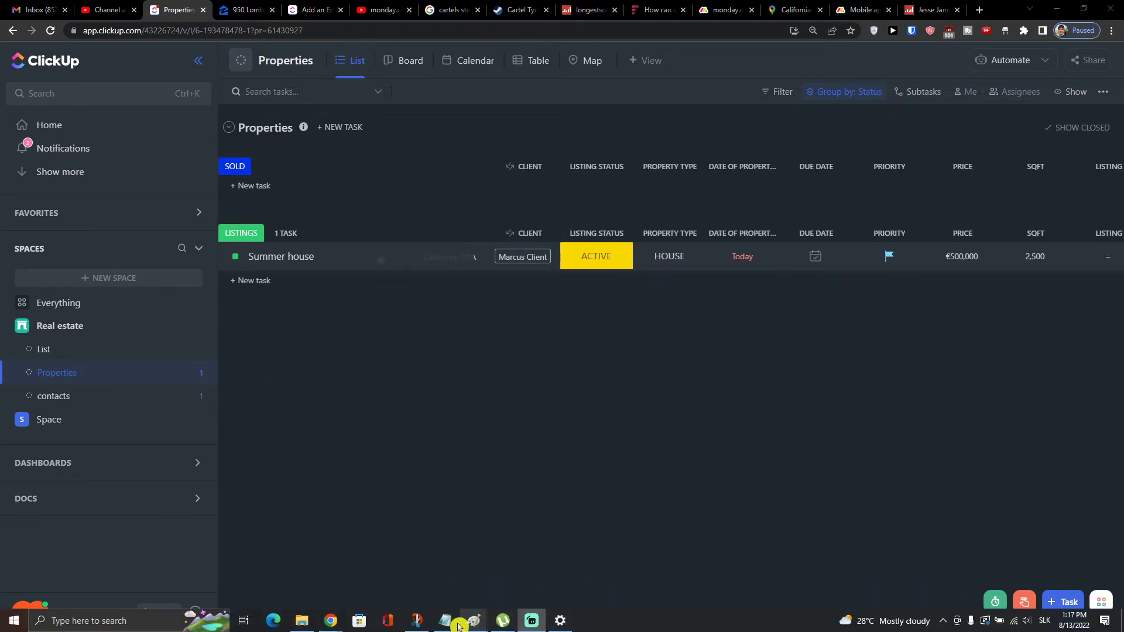